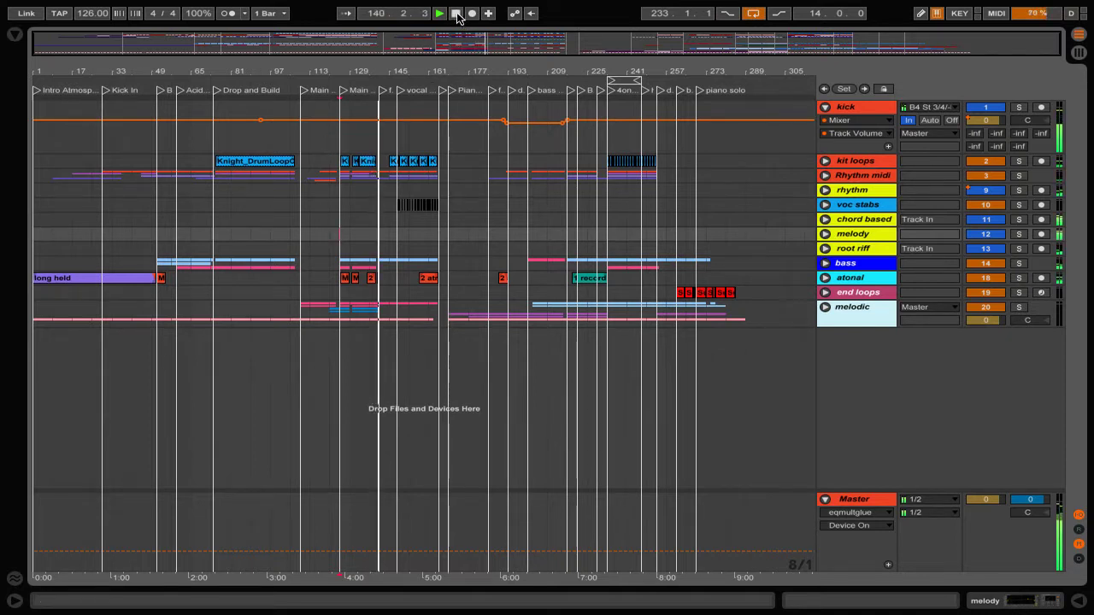
Stop playback and briefly inspect the contents of the kit loops, Rhythm midi, rhythm and voc stabs tracks.
{"action": "left_click", "coordinate": [457, 15]}
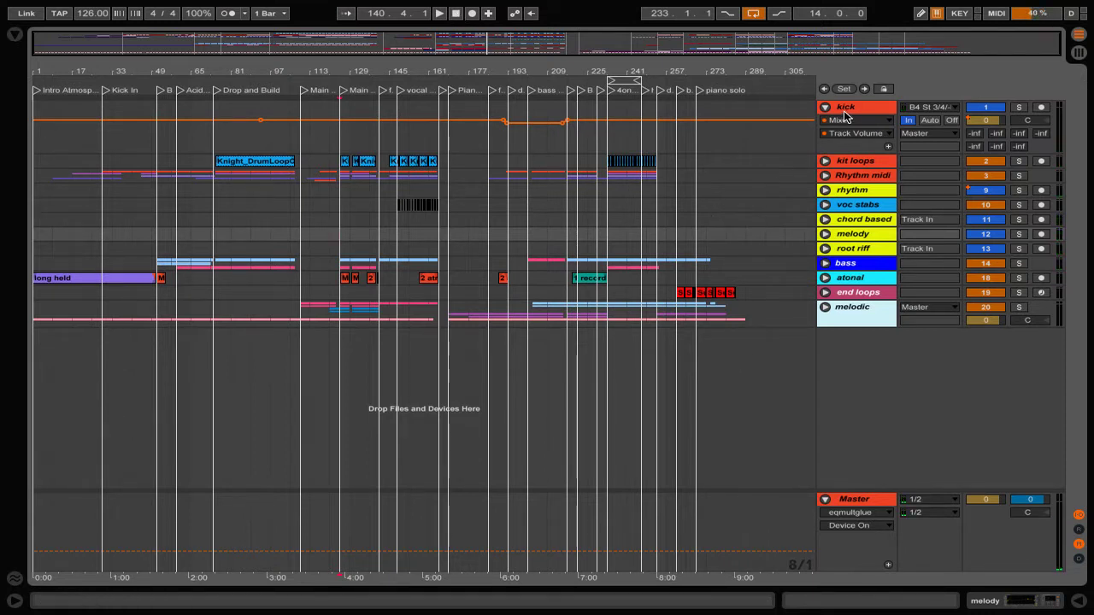
{"action": "left_click", "coordinate": [826, 161]}
{"action": "left_click", "coordinate": [825, 160]}
{"action": "left_click", "coordinate": [825, 175]}
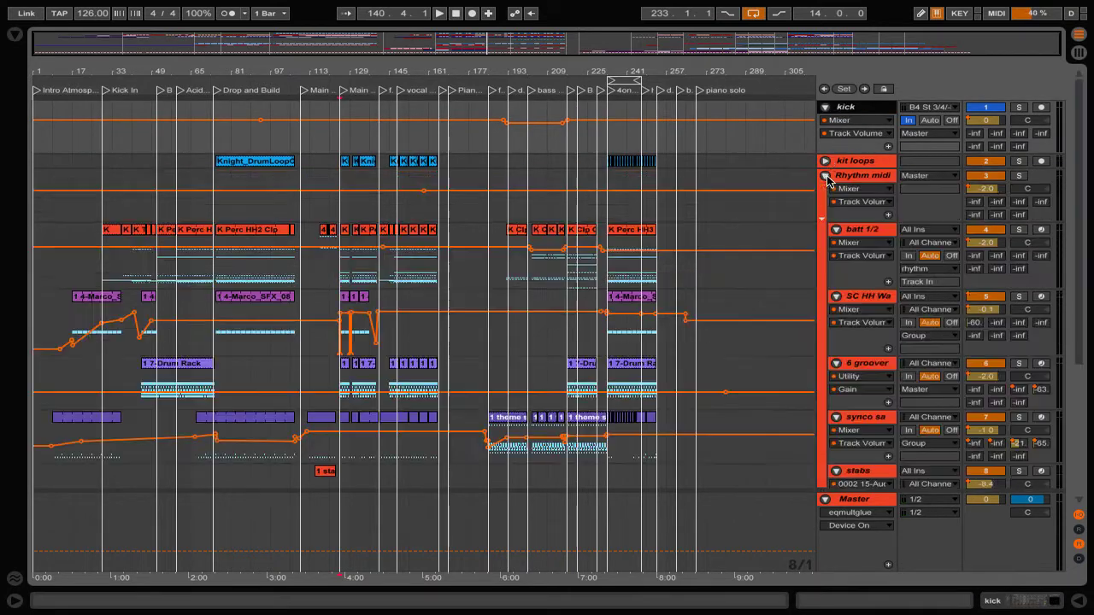
{"action": "left_click", "coordinate": [826, 175]}
{"action": "left_click", "coordinate": [826, 190]}
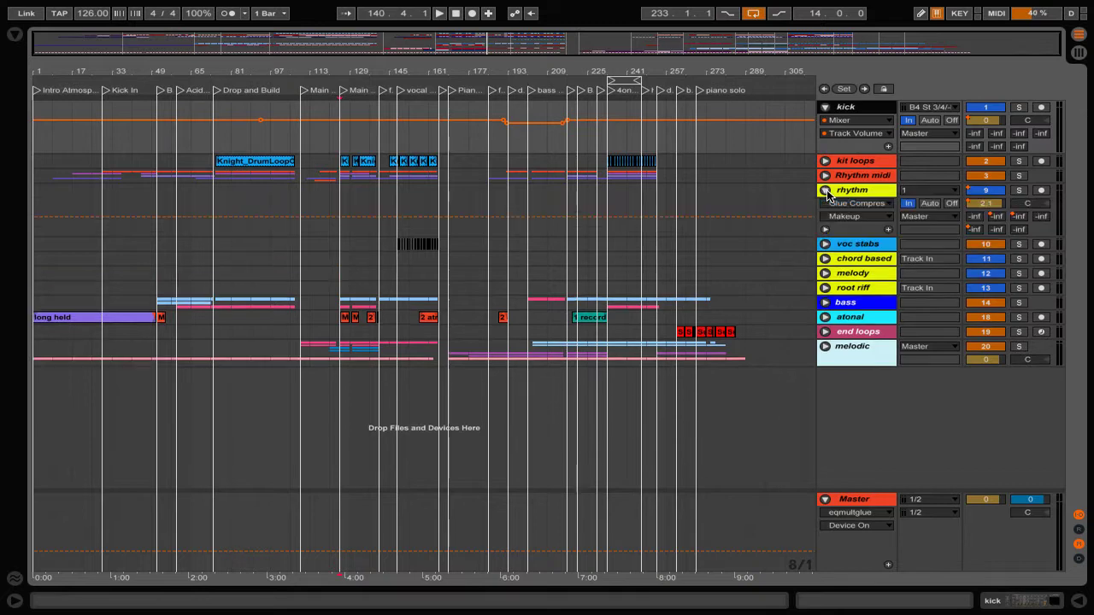
{"action": "left_click", "coordinate": [825, 190]}
{"action": "left_click", "coordinate": [826, 205]}
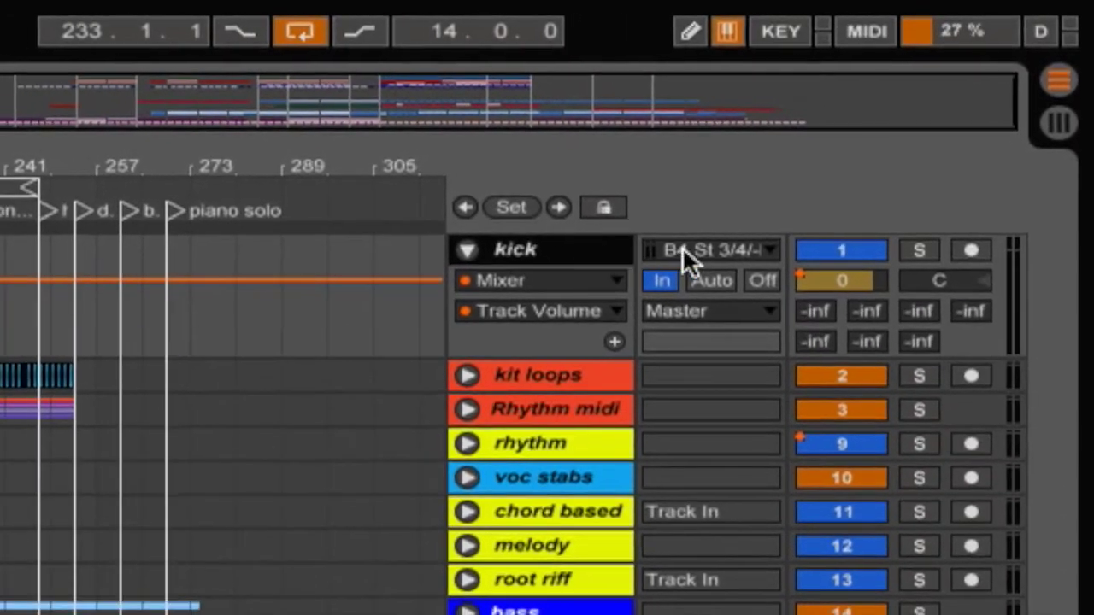
Examine the audio input sources available to the kick track, and unfold the Rhythm midi group.
{"action": "left_click", "coordinate": [757, 203]}
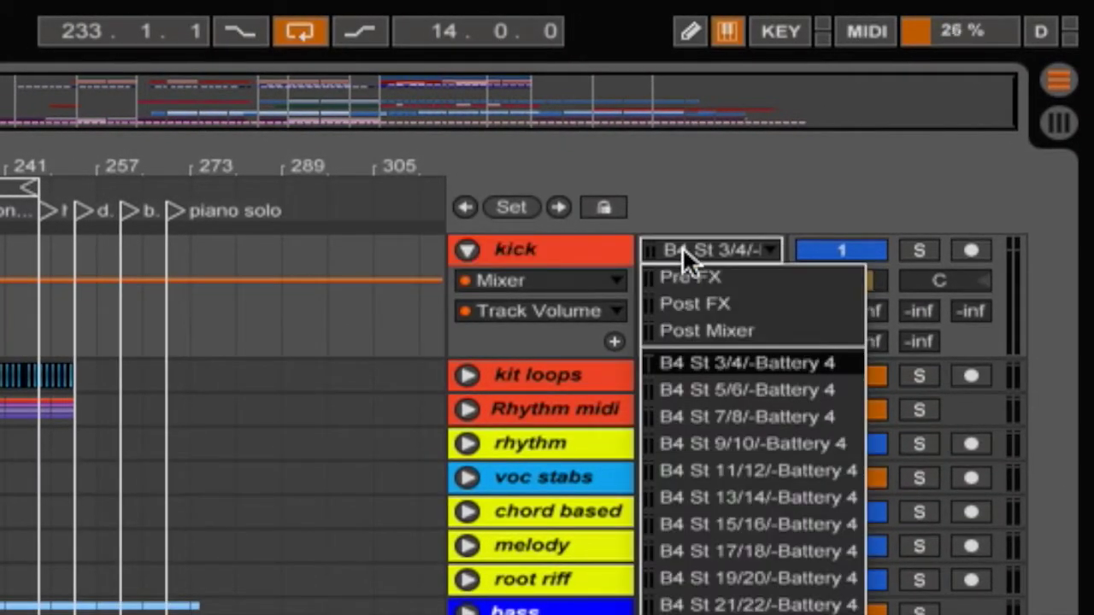
{"action": "left_click", "coordinate": [681, 246]}
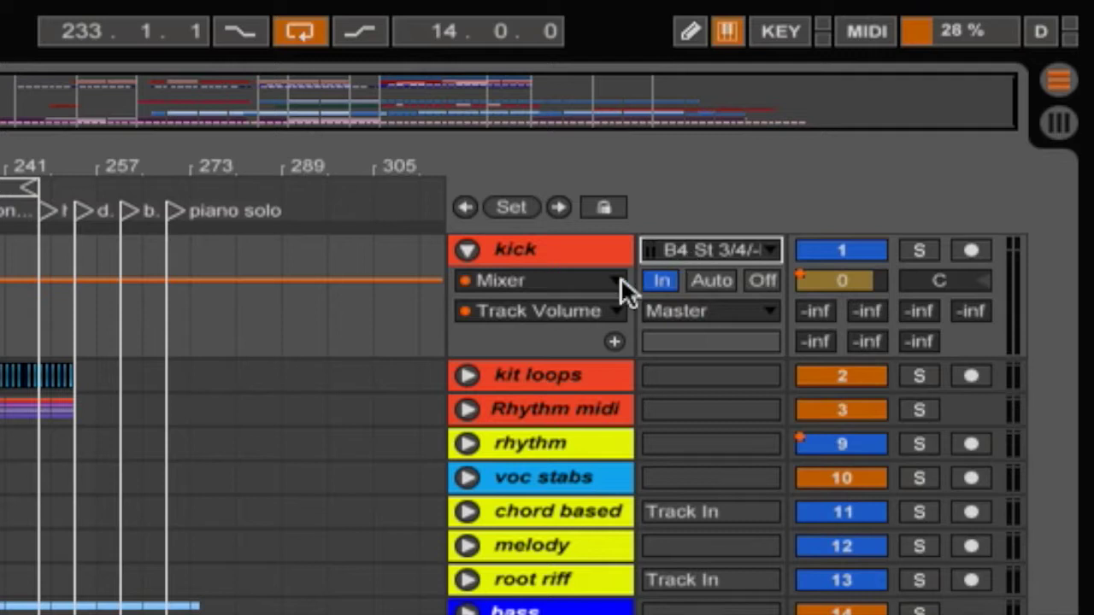
{"action": "left_click", "coordinate": [466, 409]}
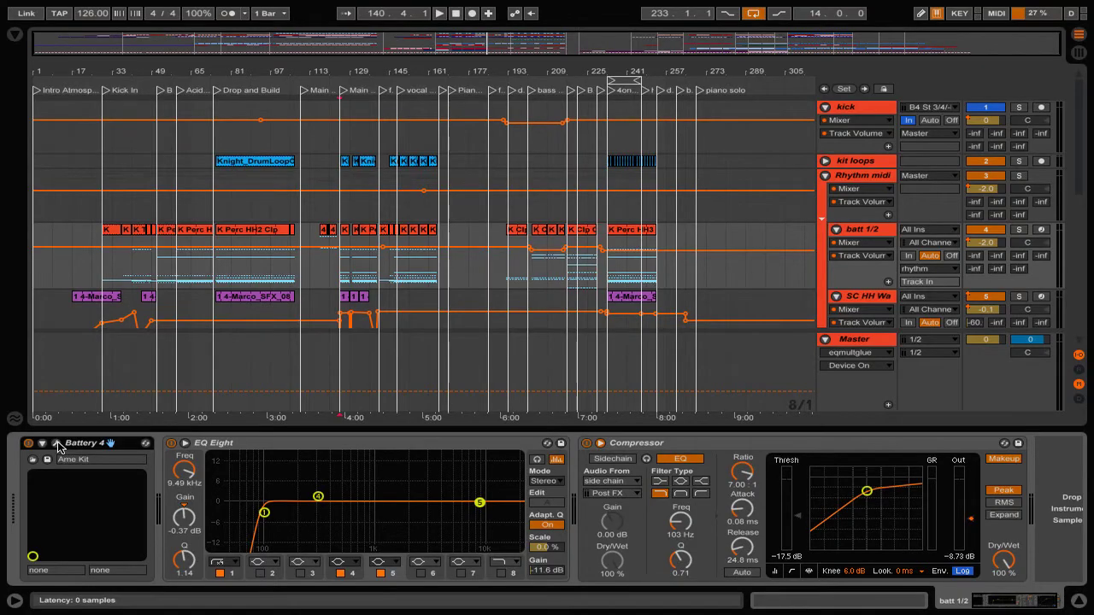
Inspect the Kick Ame 3 cell and Bus 1's direct output assignment in Battery 4 on the batt 1/2 track.
{"action": "left_click", "coordinate": [57, 441]}
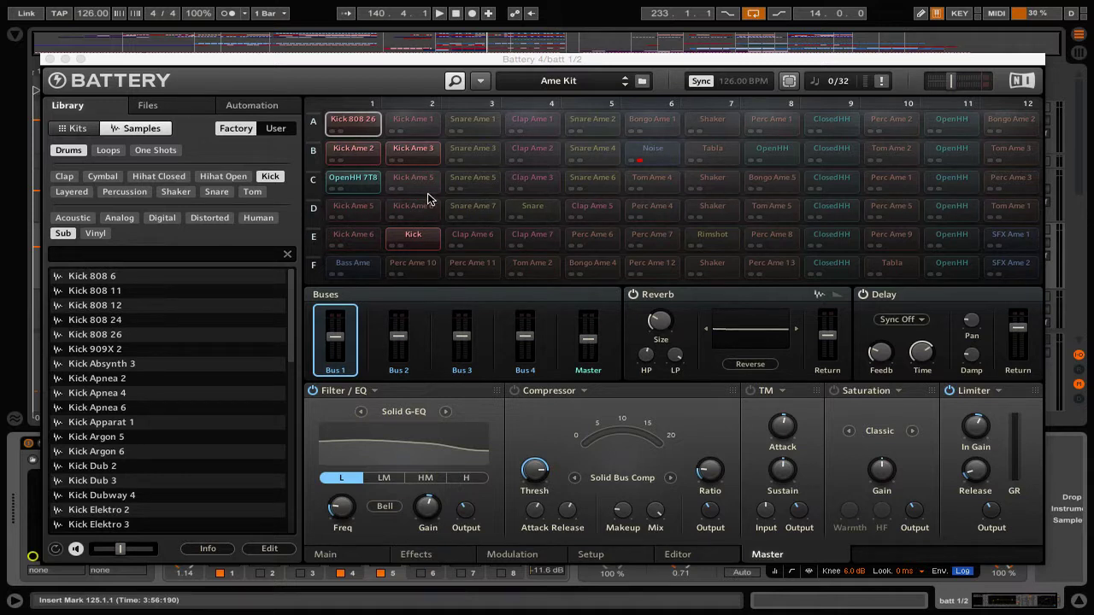
{"action": "left_click", "coordinate": [417, 157]}
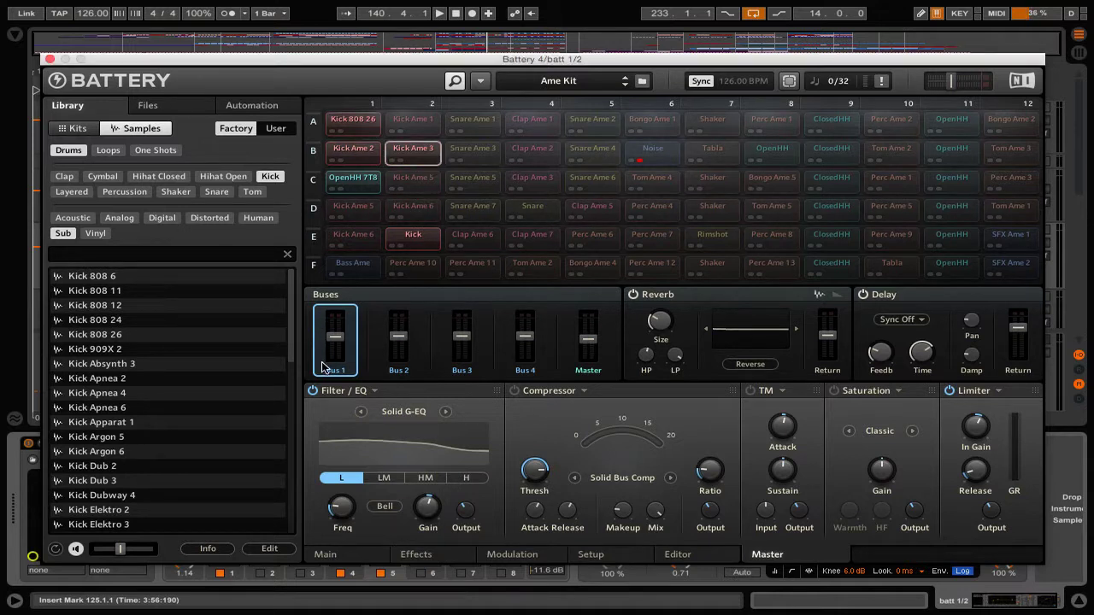
{"action": "right_click", "coordinate": [334, 377]}
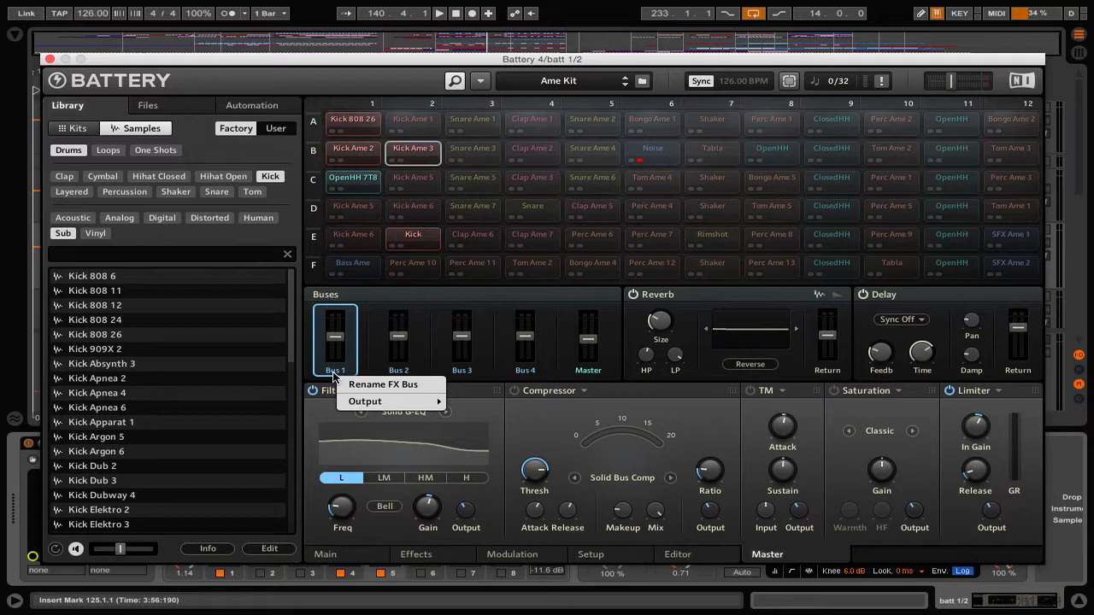
{"action": "mouse_move", "coordinate": [364, 401]}
{"action": "mouse_move", "coordinate": [472, 420]}
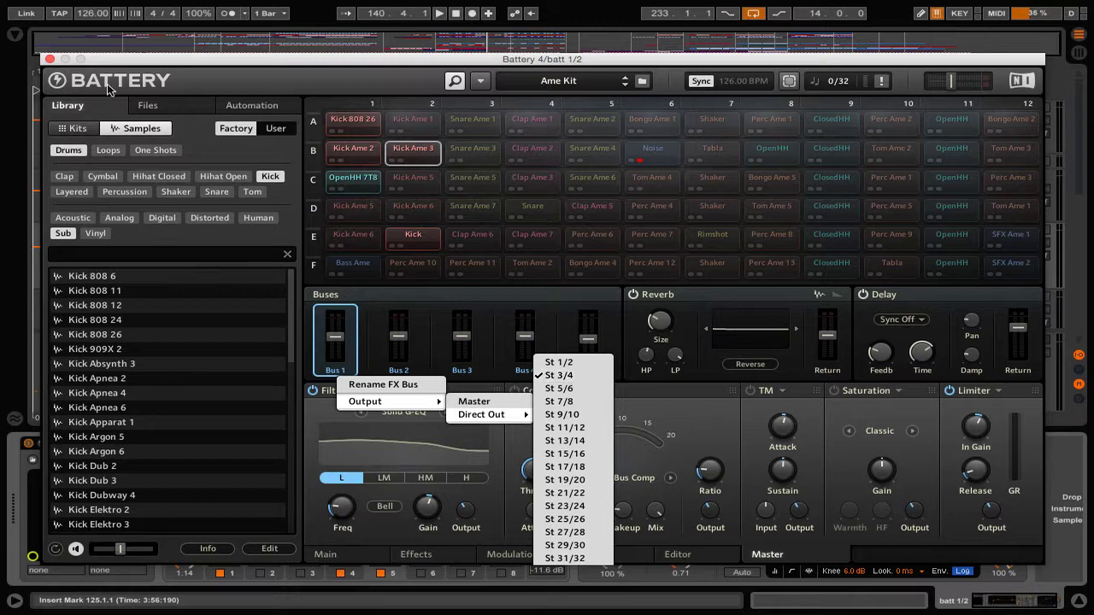
{"action": "left_click", "coordinate": [50, 60]}
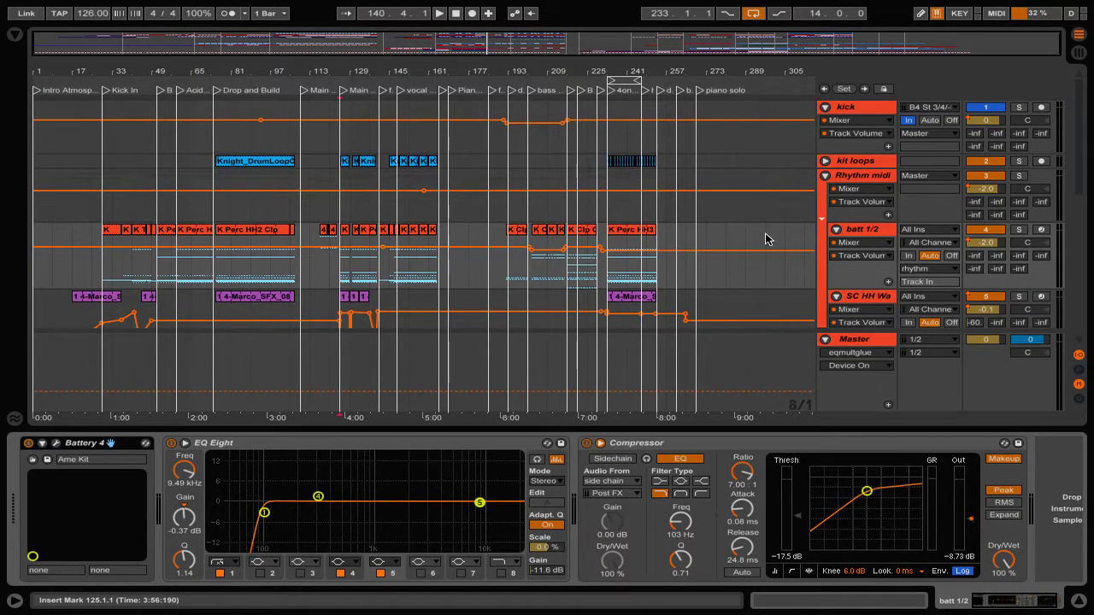
Check the kick track's audio input list against Battery's outputs, and show the kick track's device chain.
{"action": "left_click", "coordinate": [931, 108]}
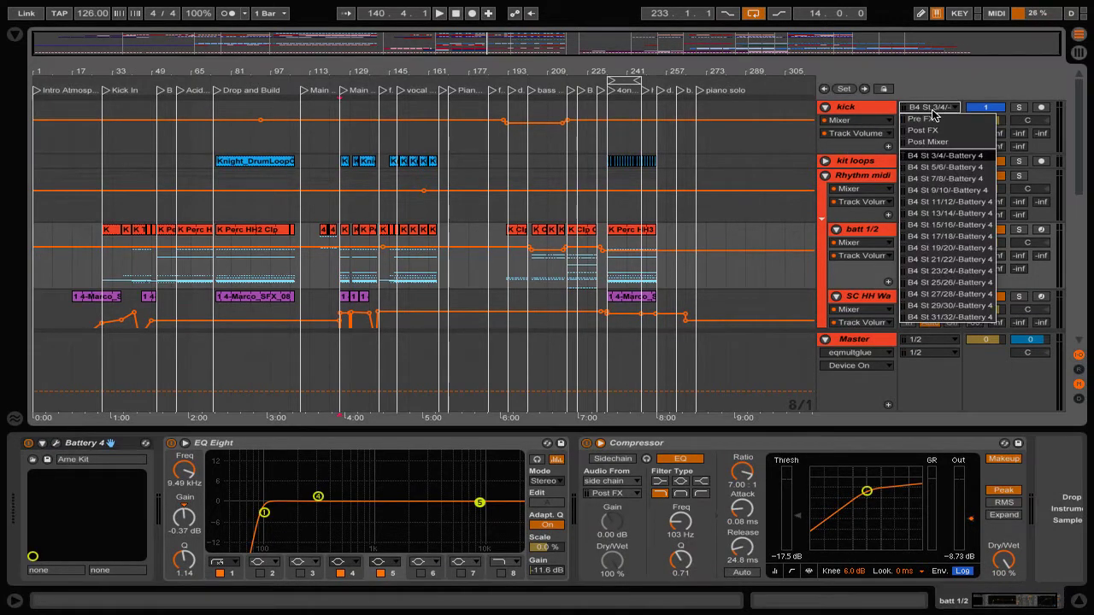
{"action": "left_click", "coordinate": [933, 110]}
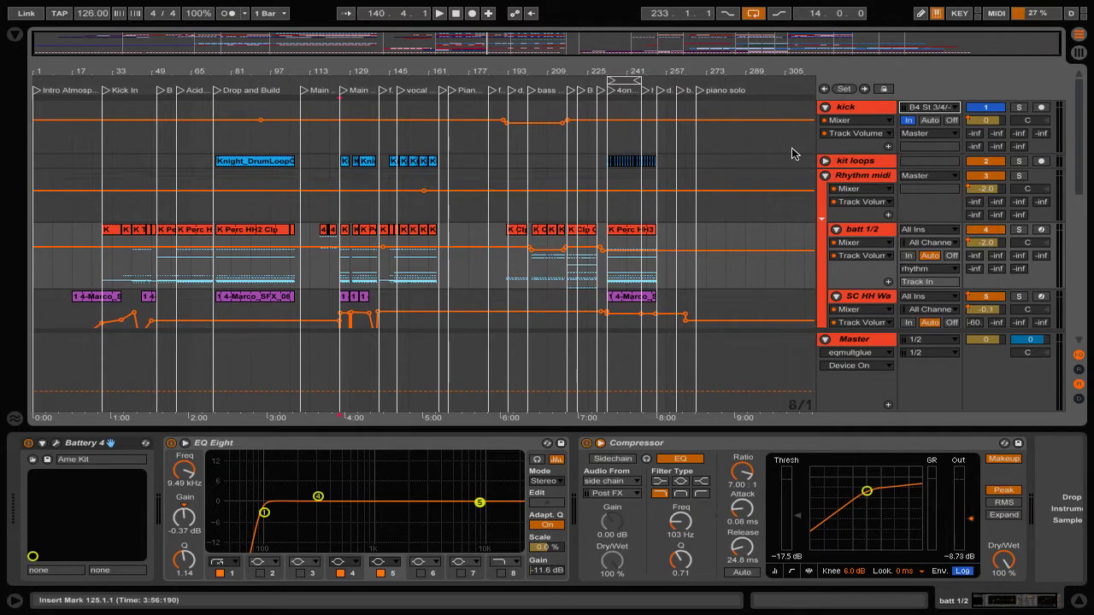
{"action": "left_click", "coordinate": [850, 108]}
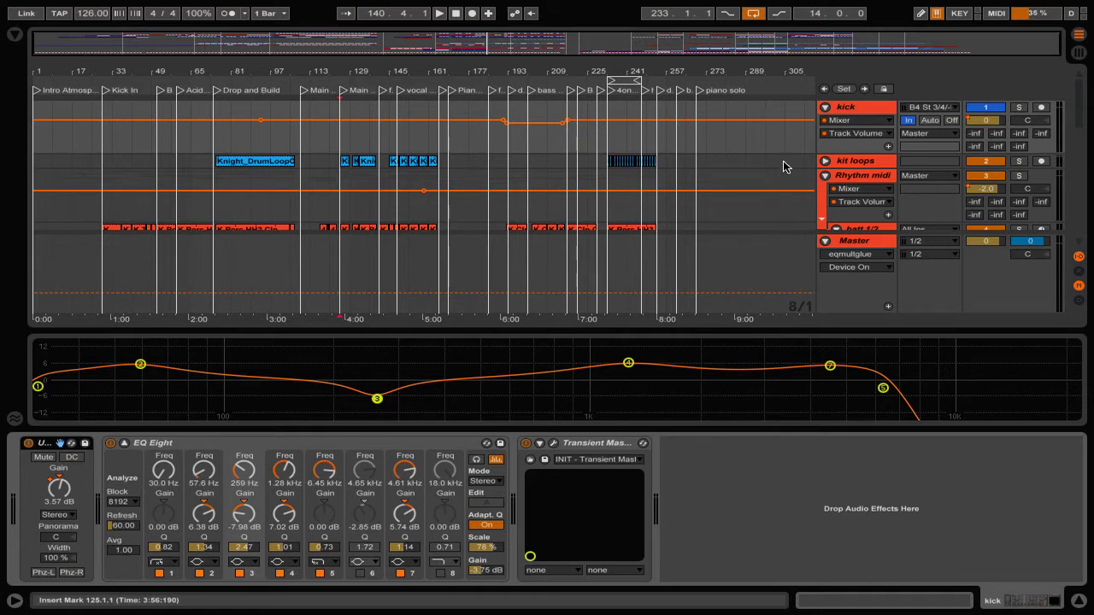
Solo the kick track and audition it from the Kick In locator while viewing its Transient Master settings.
{"action": "left_click", "coordinate": [1017, 108]}
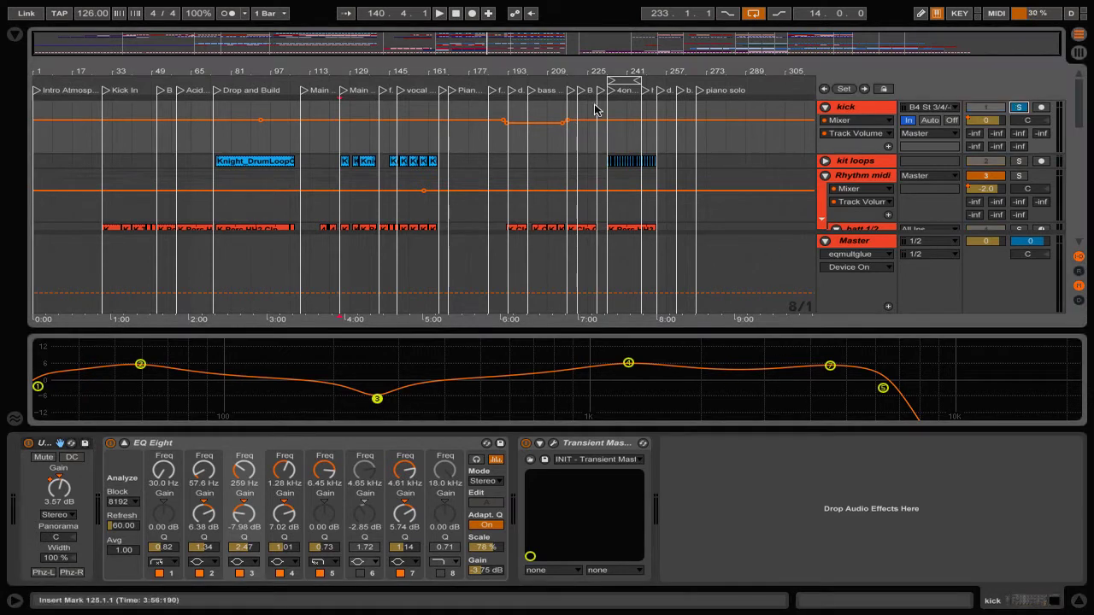
{"action": "left_click", "coordinate": [106, 90]}
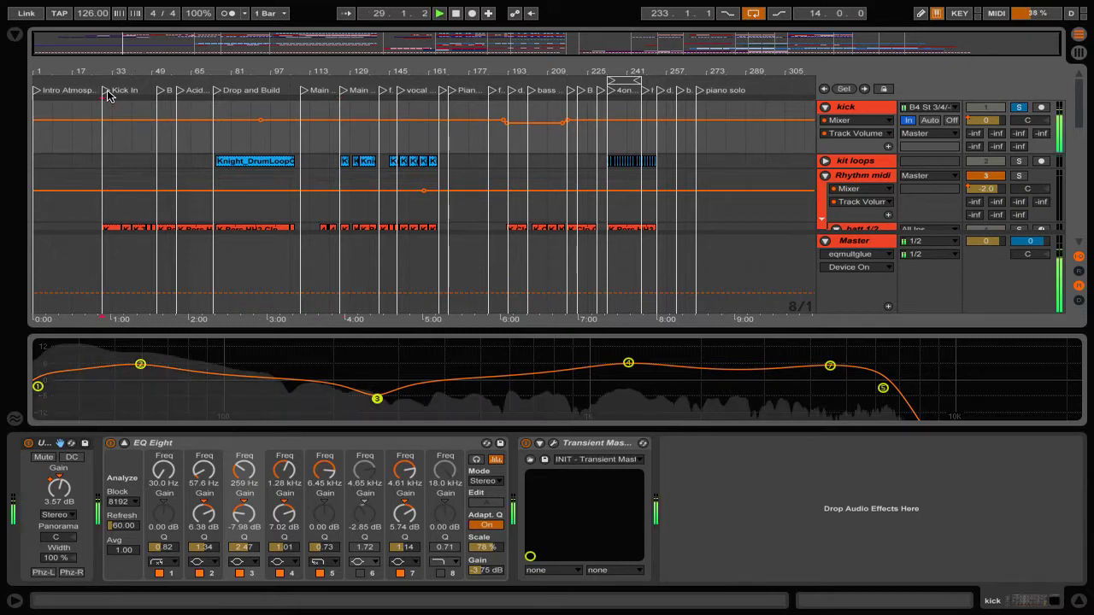
{"action": "left_click", "coordinate": [553, 446]}
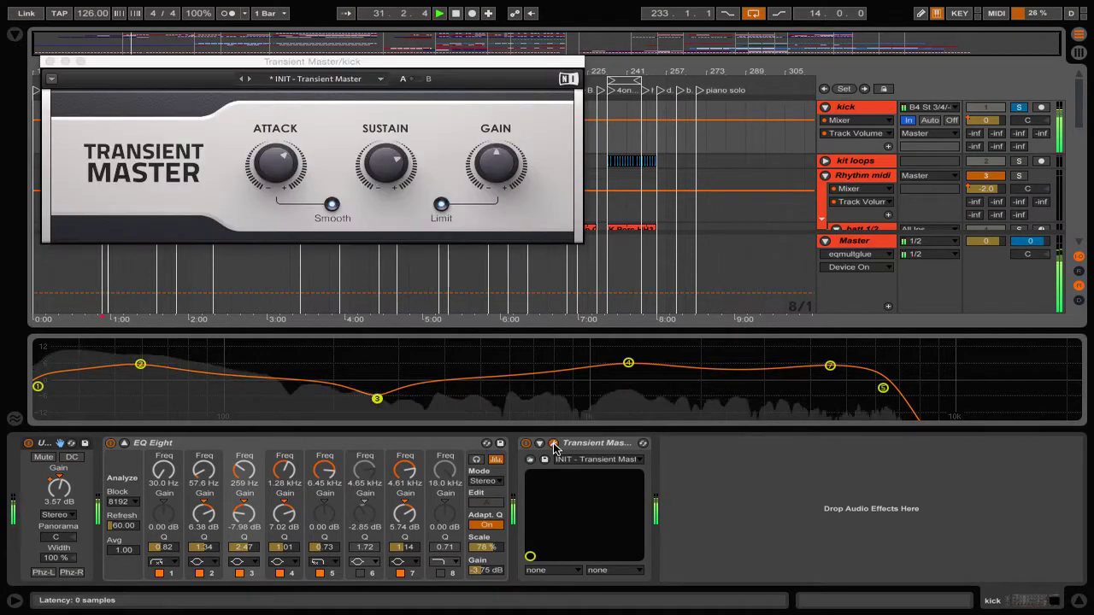
{"action": "left_click", "coordinate": [50, 62]}
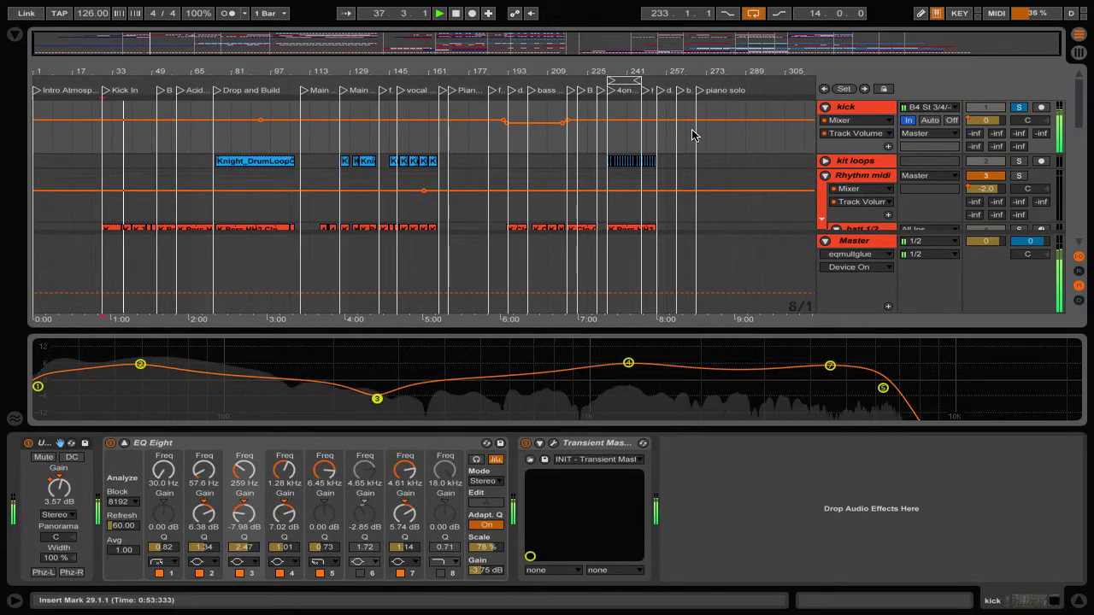
{"action": "mouse_move", "coordinate": [455, 17]}
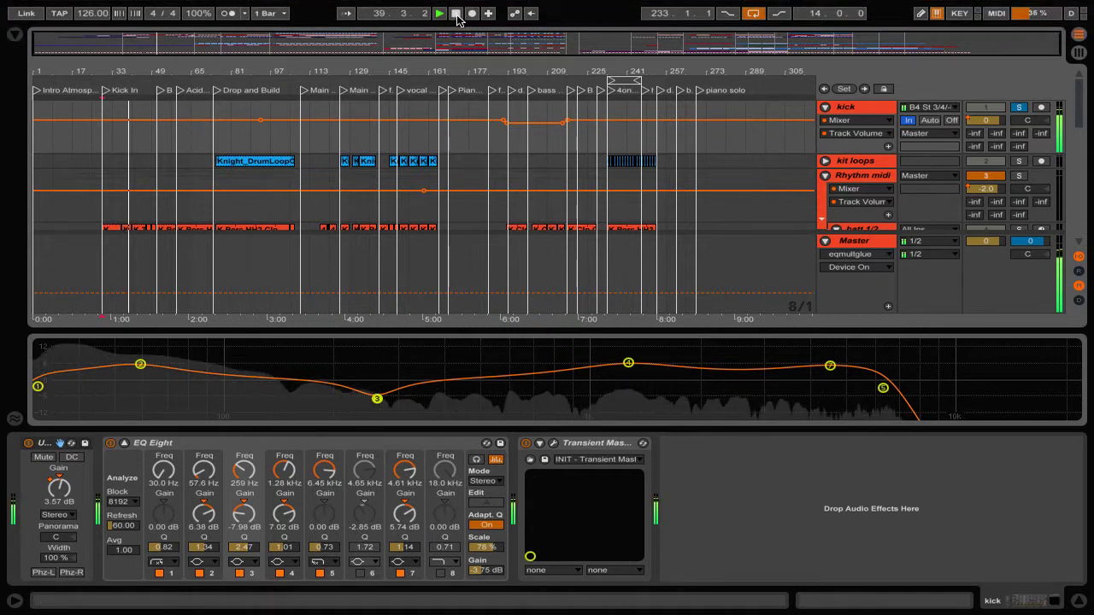
{"action": "left_click", "coordinate": [458, 15]}
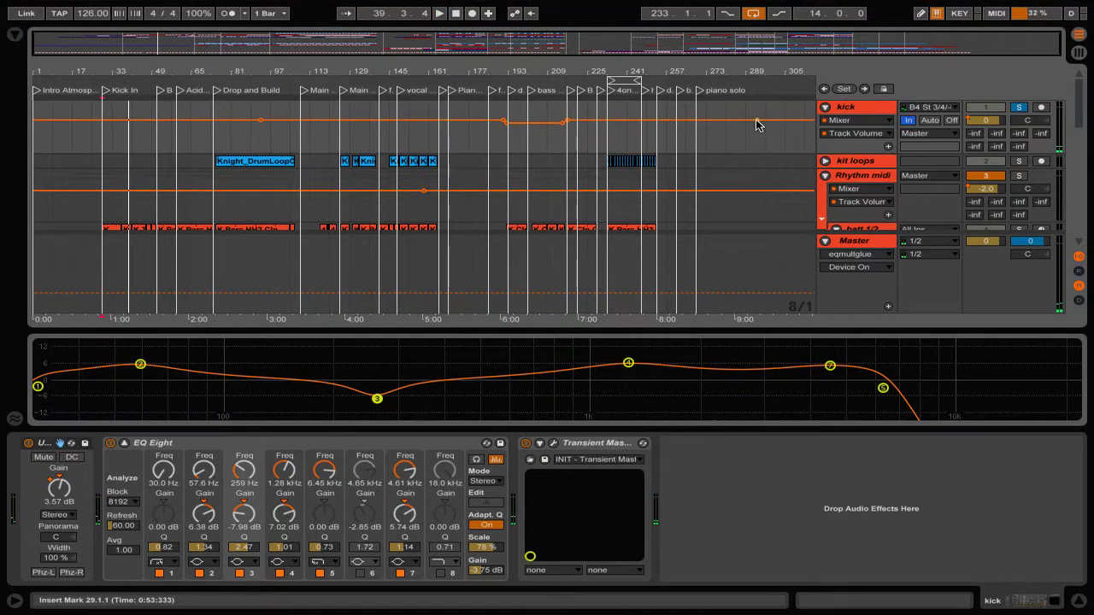
Fold the kick track and audition the unfolded kit loops track in solo from the Drop and Build locator.
{"action": "left_click", "coordinate": [825, 107]}
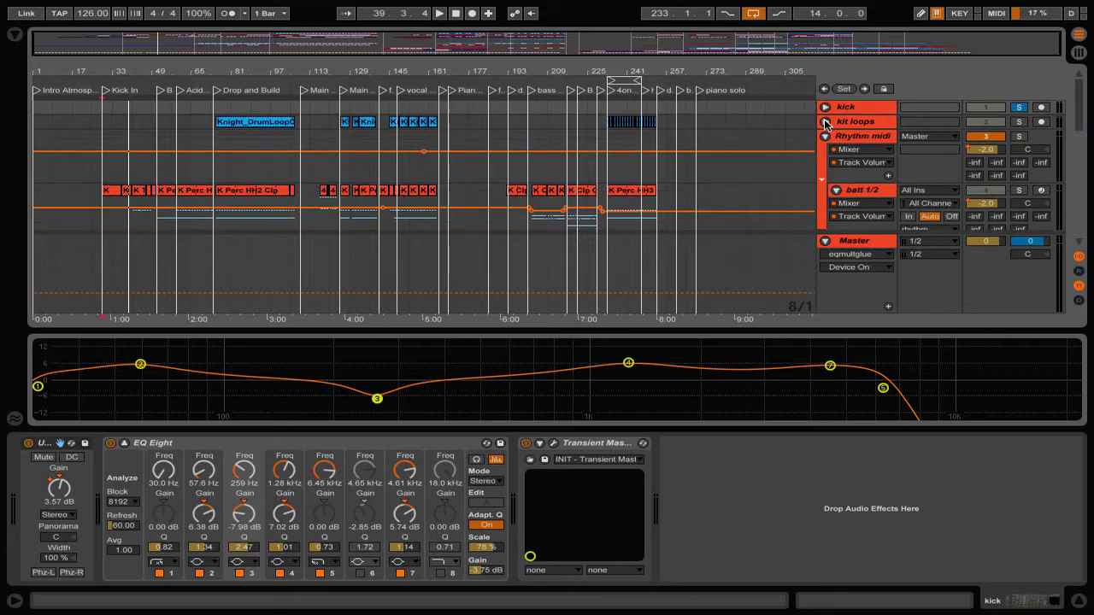
{"action": "left_click", "coordinate": [826, 122]}
{"action": "left_click", "coordinate": [216, 91]}
{"action": "key", "text": "space"}
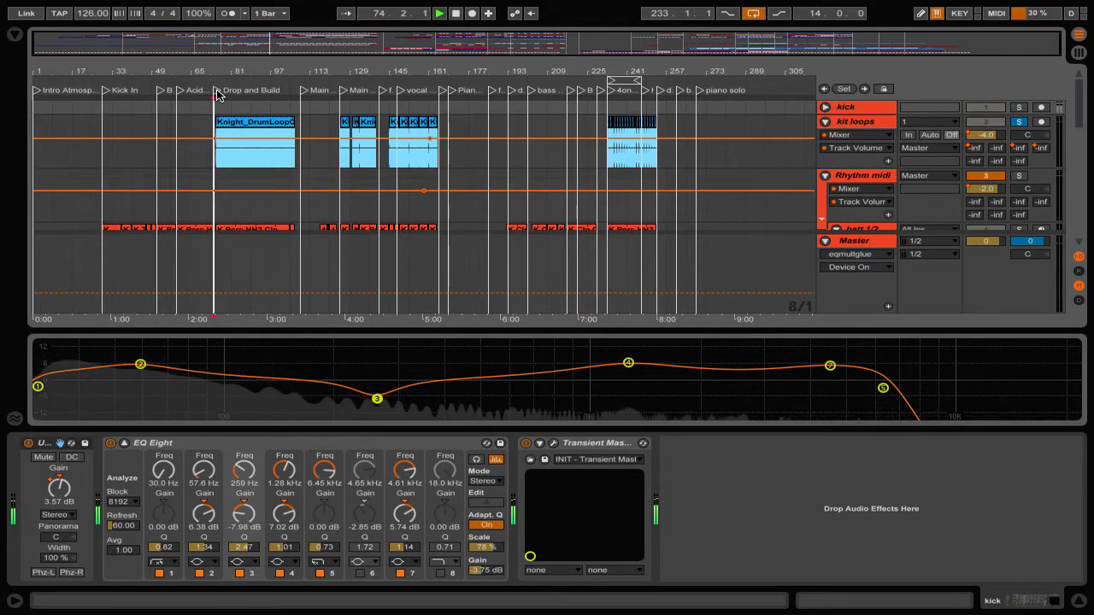
Examine the kit loops track's device chain from EQ Eight and Compressor through to Auto Filter.
{"action": "left_click", "coordinate": [858, 123]}
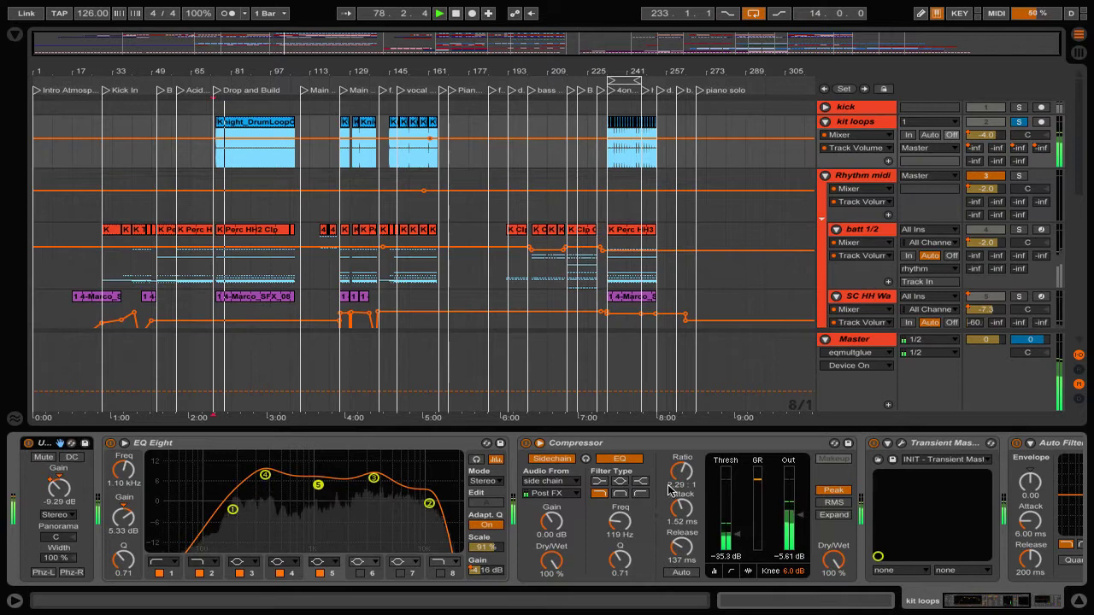
{"action": "scroll", "coordinate": [755, 490], "scroll_direction": "right", "scroll_amount": 5}
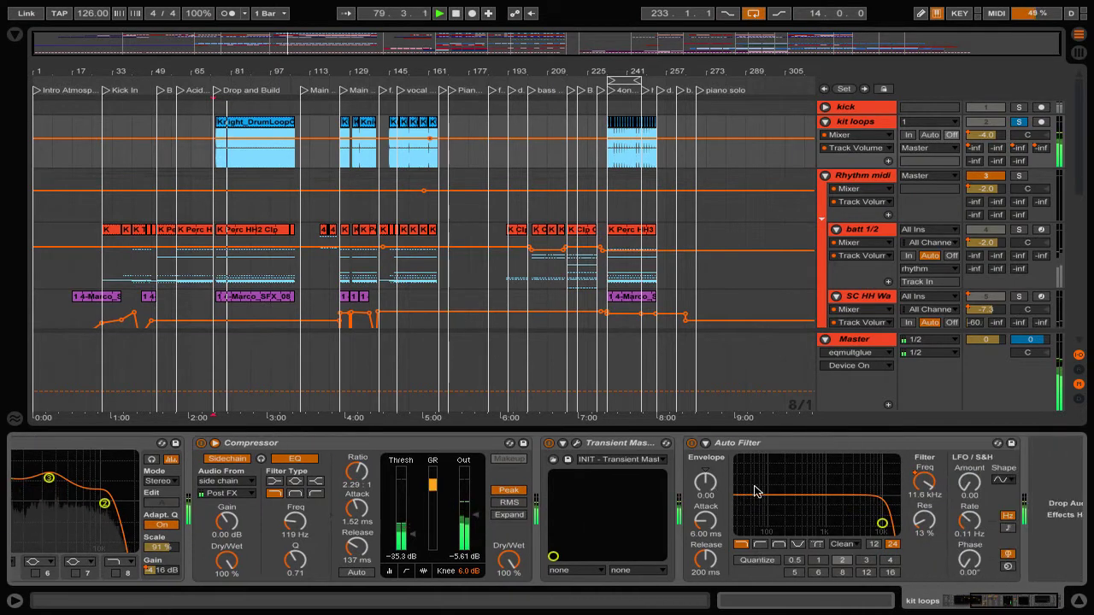
{"action": "scroll", "coordinate": [756, 491], "scroll_direction": "left", "scroll_amount": 5}
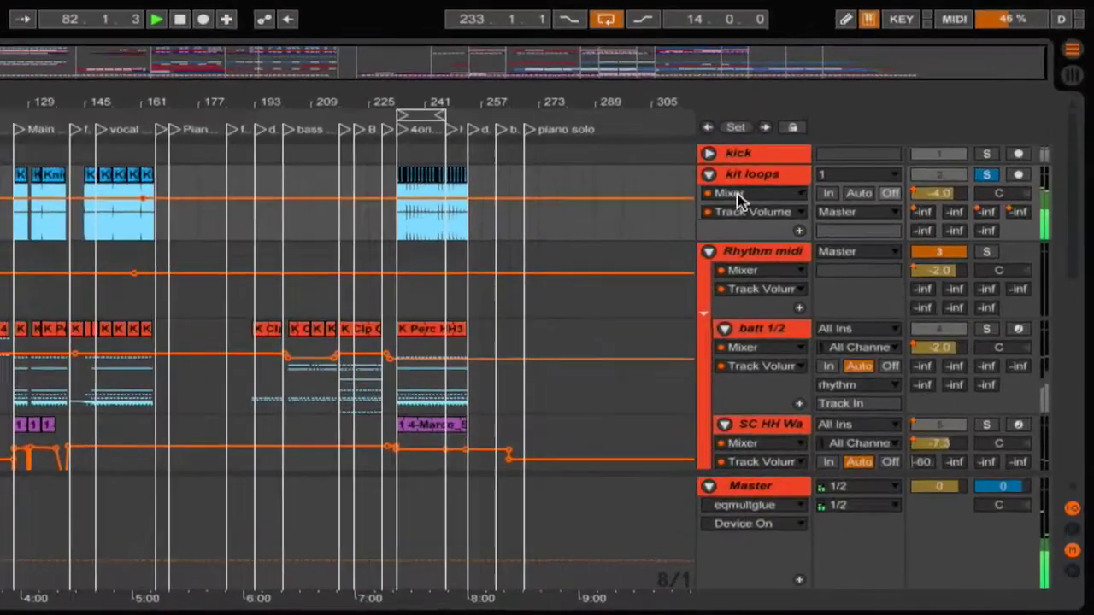
Display the kit loops track's Auto Filter frequency automation and audition it around the second Main section.
{"action": "left_click", "coordinate": [844, 134]}
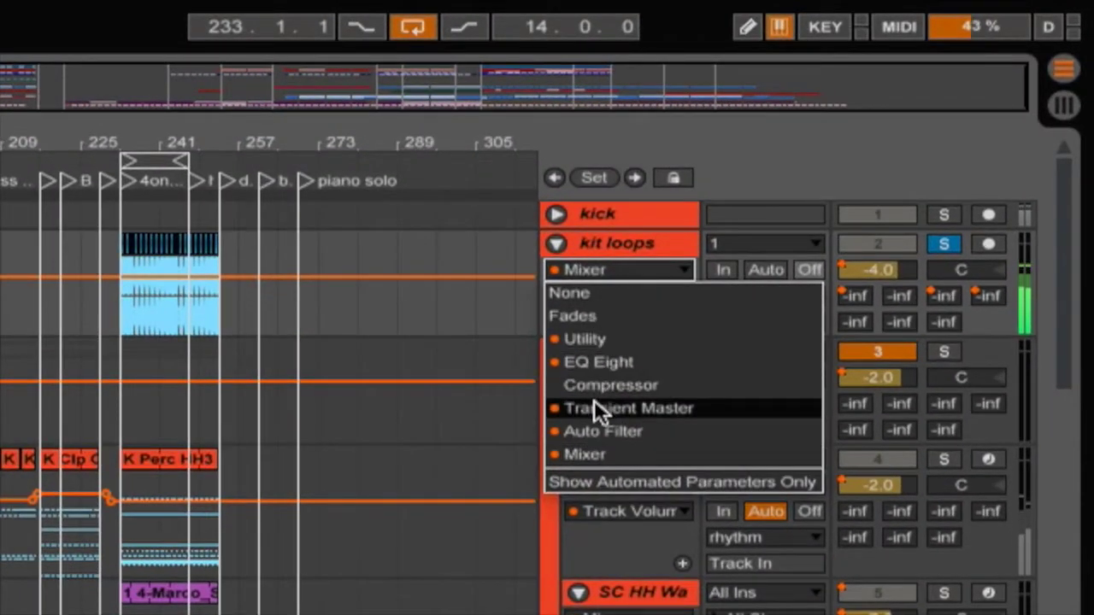
{"action": "left_click", "coordinate": [594, 429]}
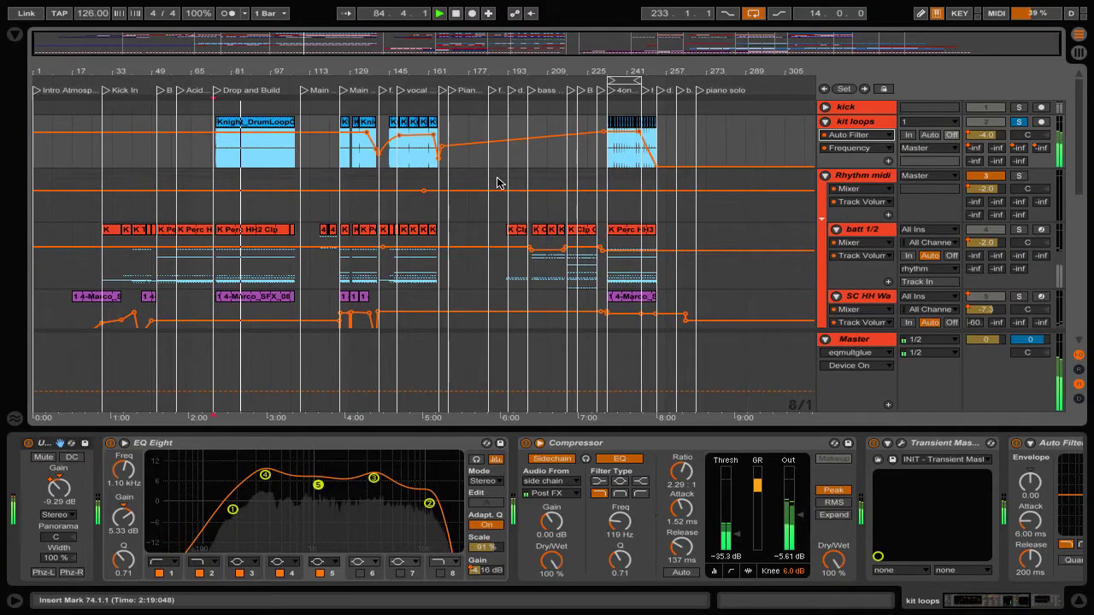
{"action": "left_click", "coordinate": [361, 89]}
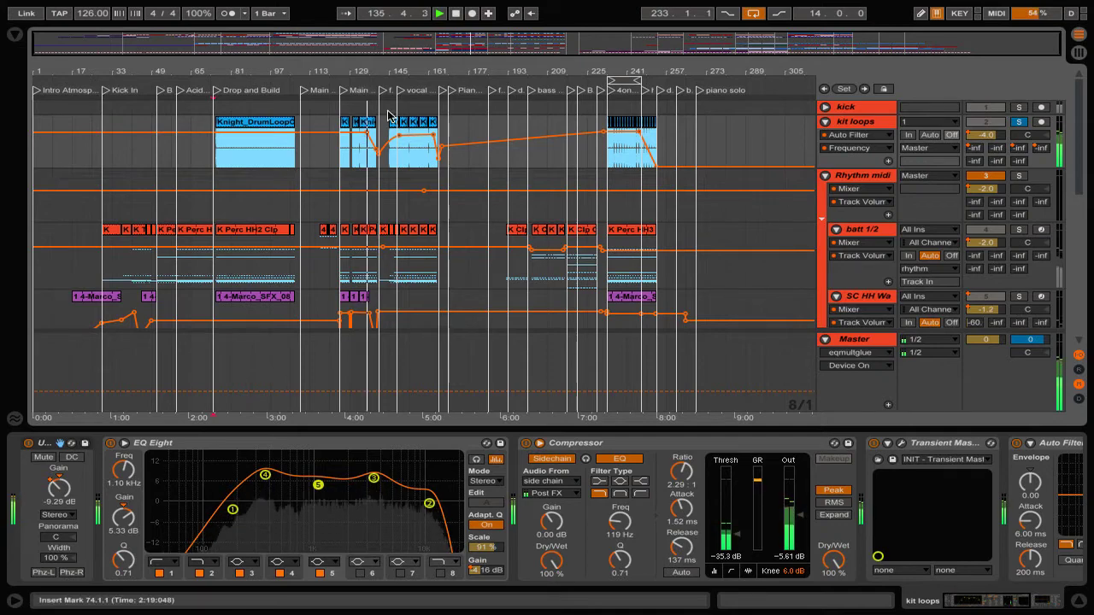
{"action": "scroll", "coordinate": [676, 472], "scroll_direction": "right", "scroll_amount": 5}
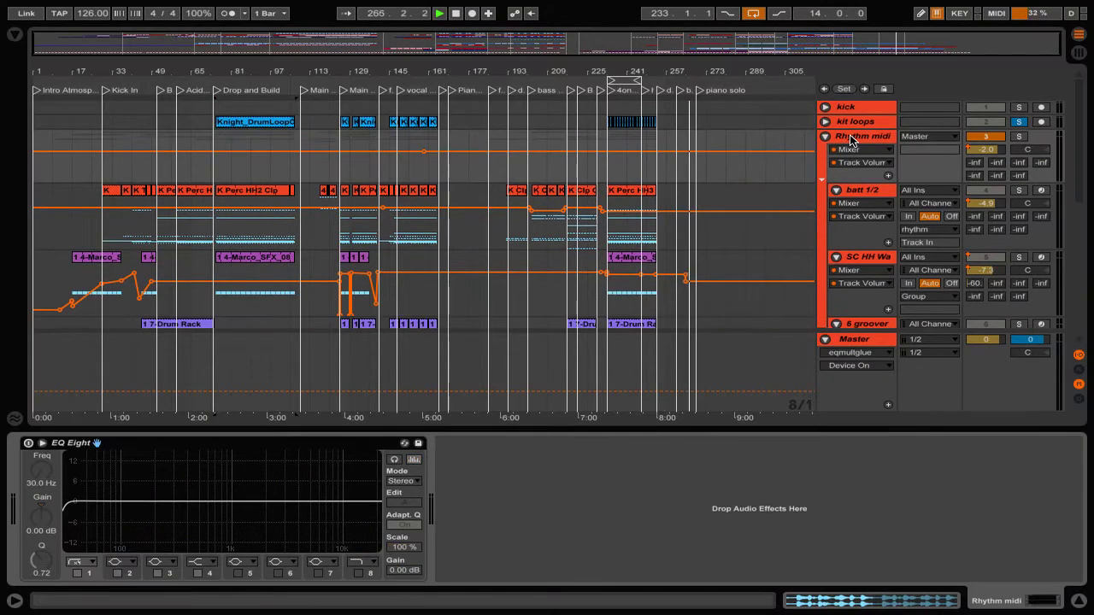
Open Battery 4 on the batt 1/2 track and show its Master bus effects.
{"action": "left_click", "coordinate": [859, 191]}
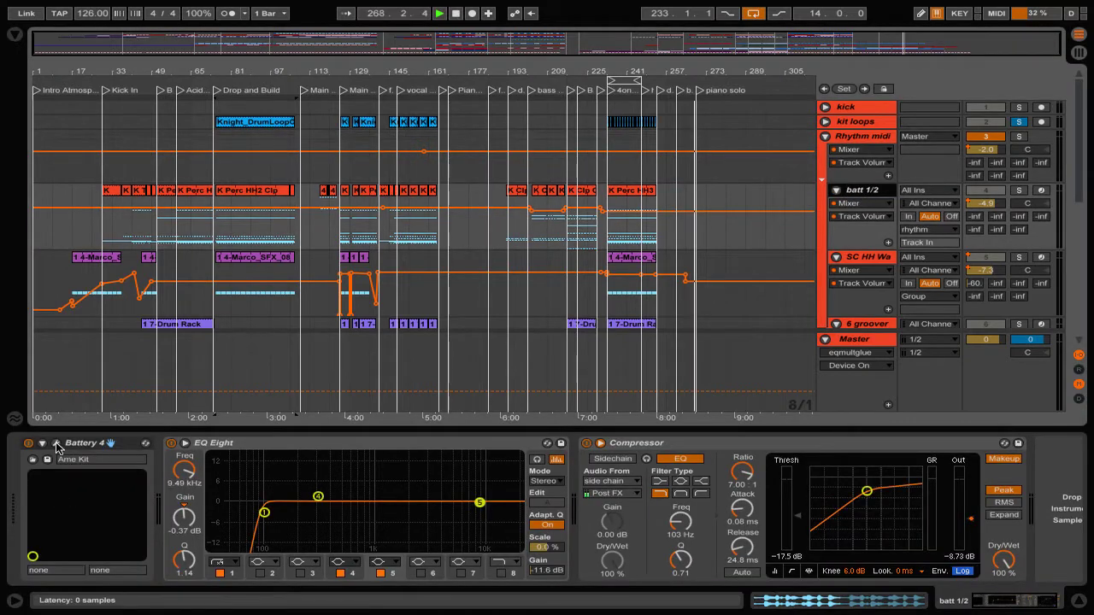
{"action": "left_click", "coordinate": [57, 444]}
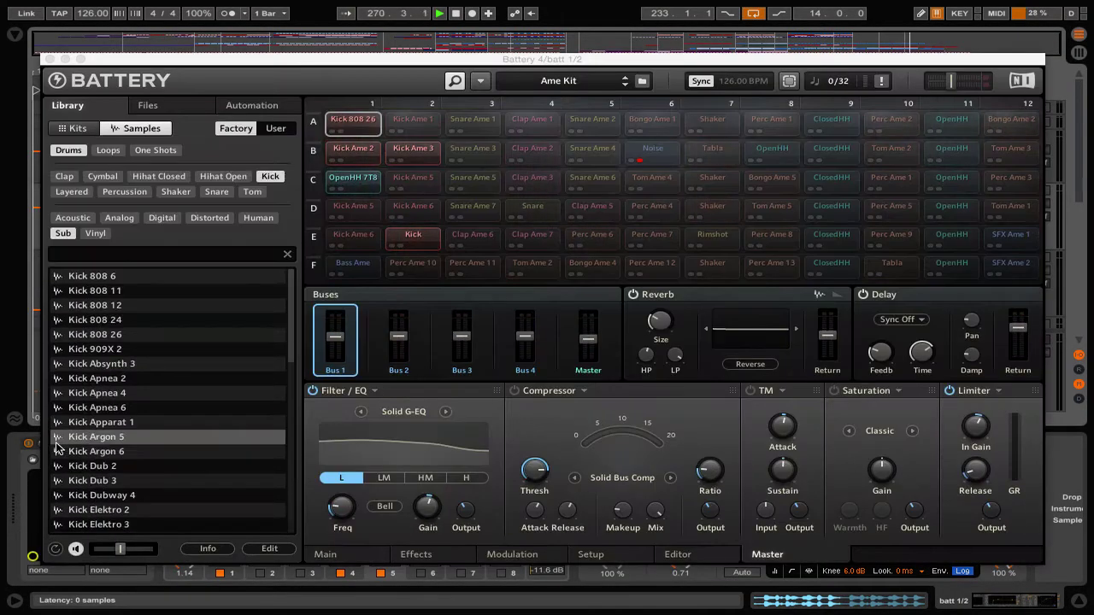
{"action": "left_click", "coordinate": [596, 319]}
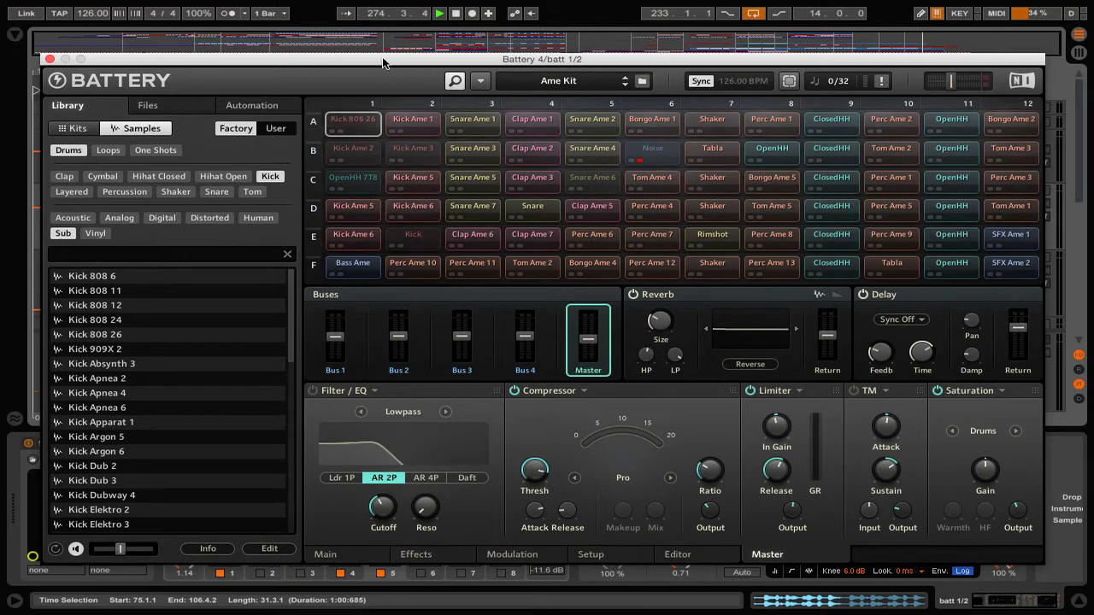
Solo the batt 1/2 track and play it from the Drop and Build locator, with the Battery window moved clear of the track.
{"action": "left_click_drag", "start_coordinate": [385, 61], "coordinate": [385, 308]}
{"action": "left_click", "coordinate": [1018, 190]}
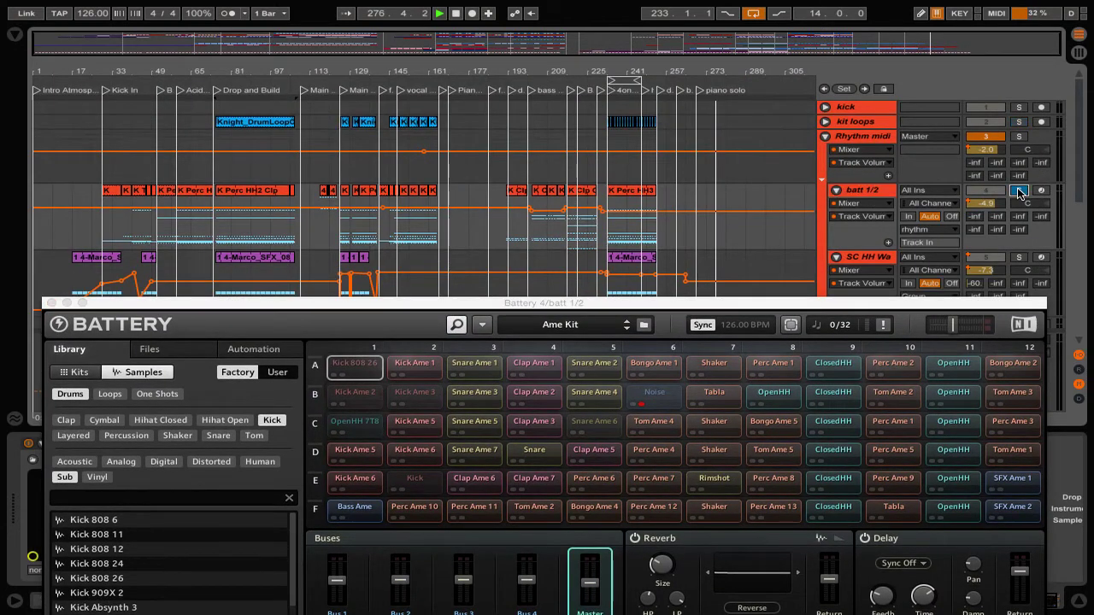
{"action": "left_click", "coordinate": [217, 90]}
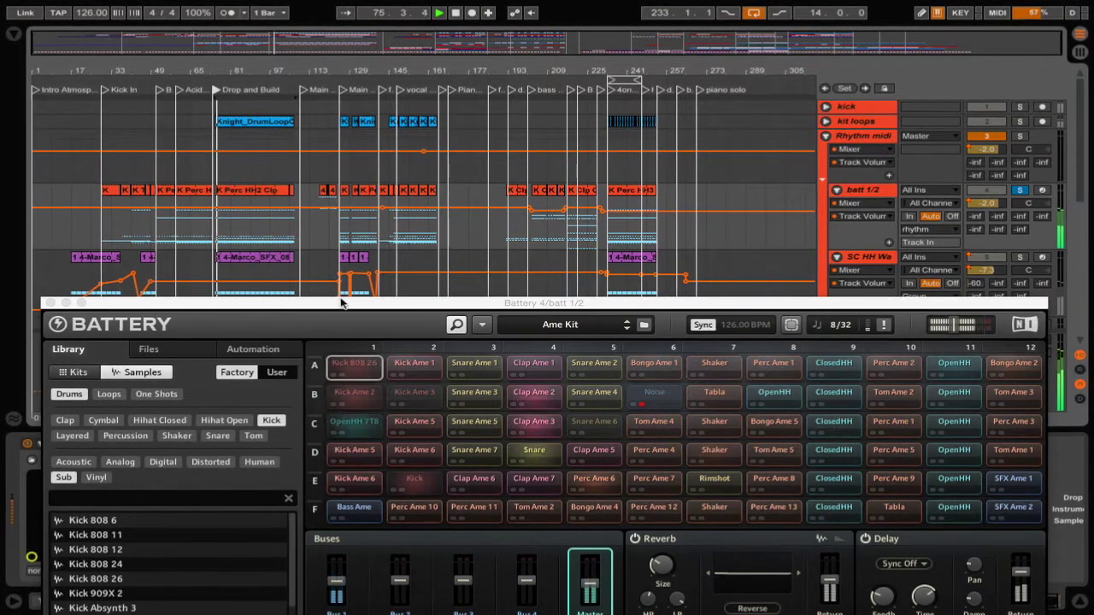
Bring the whole Battery window into view, select the row D Shaker cell and show its main settings and reverb send.
{"action": "left_click_drag", "start_coordinate": [340, 303], "coordinate": [336, 71]}
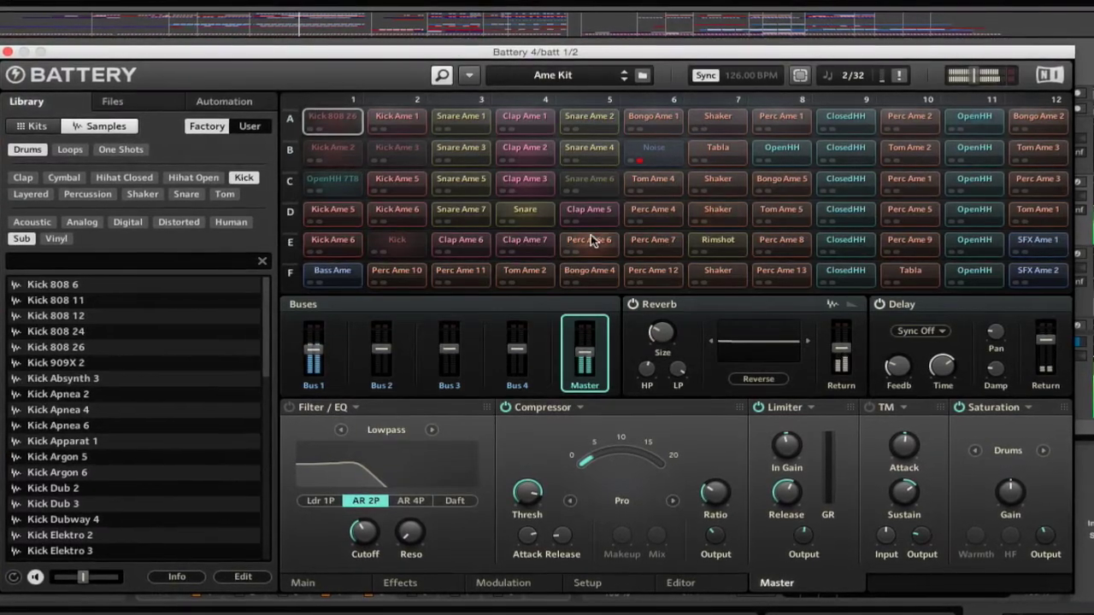
{"action": "left_click", "coordinate": [718, 211]}
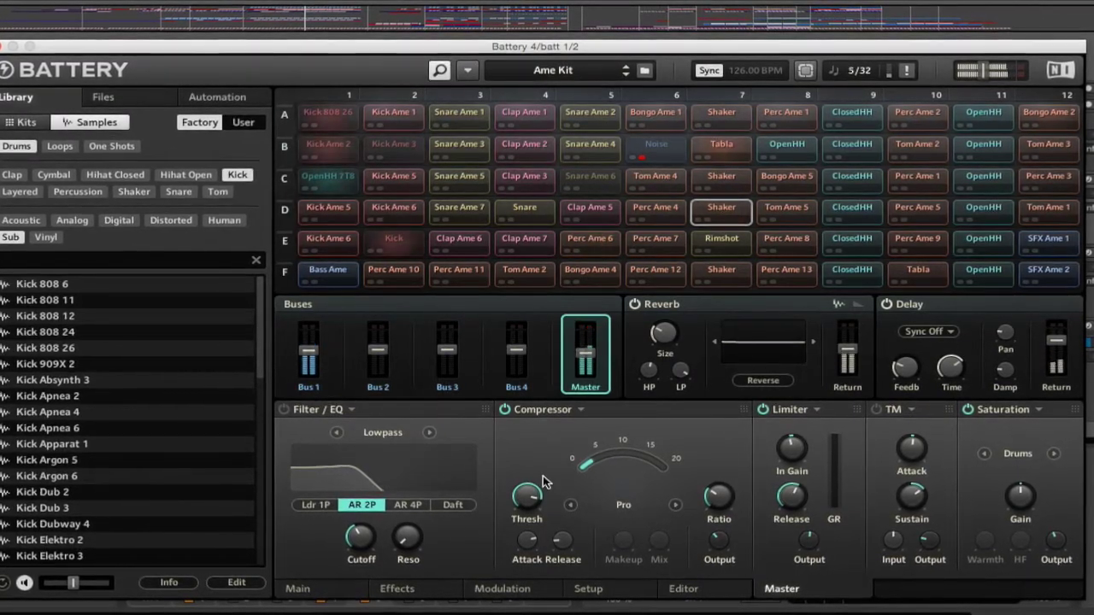
{"action": "left_click", "coordinate": [323, 592]}
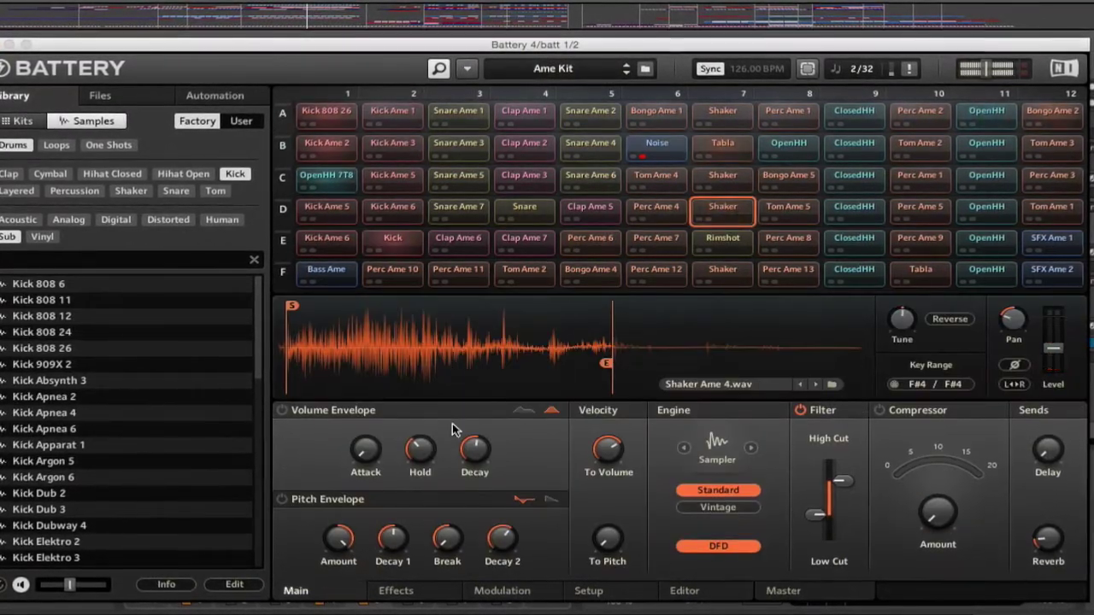
{"action": "mouse_move", "coordinate": [1042, 544]}
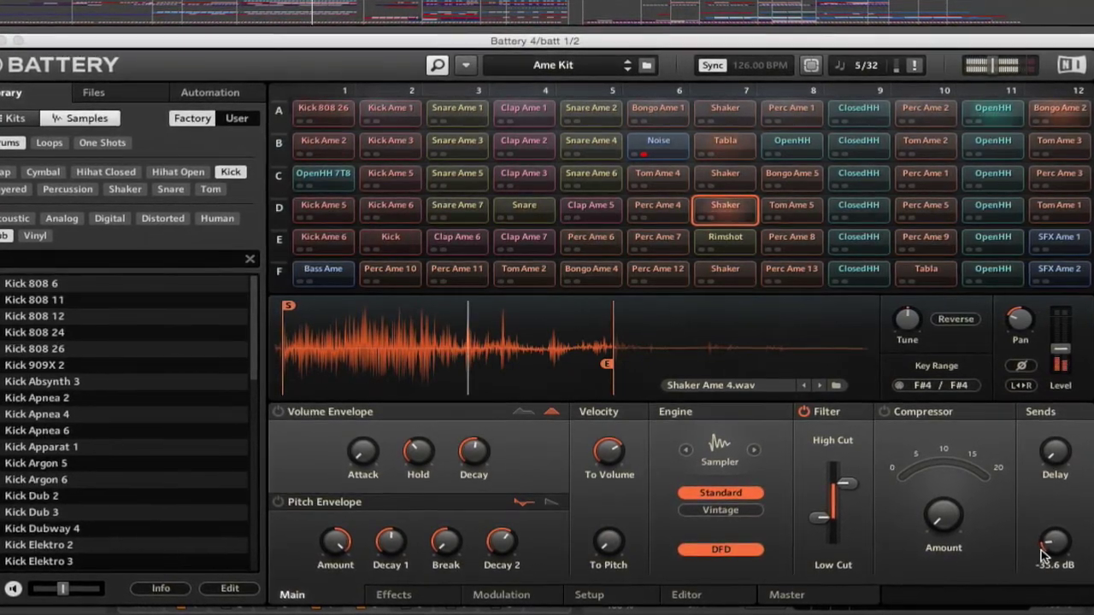
Compare the main settings and sends of the Tabla, first OpenHH and Bongo Ame 2 cells, and open the effects page.
{"action": "left_click", "coordinate": [723, 143]}
{"action": "mouse_move", "coordinate": [1055, 464]}
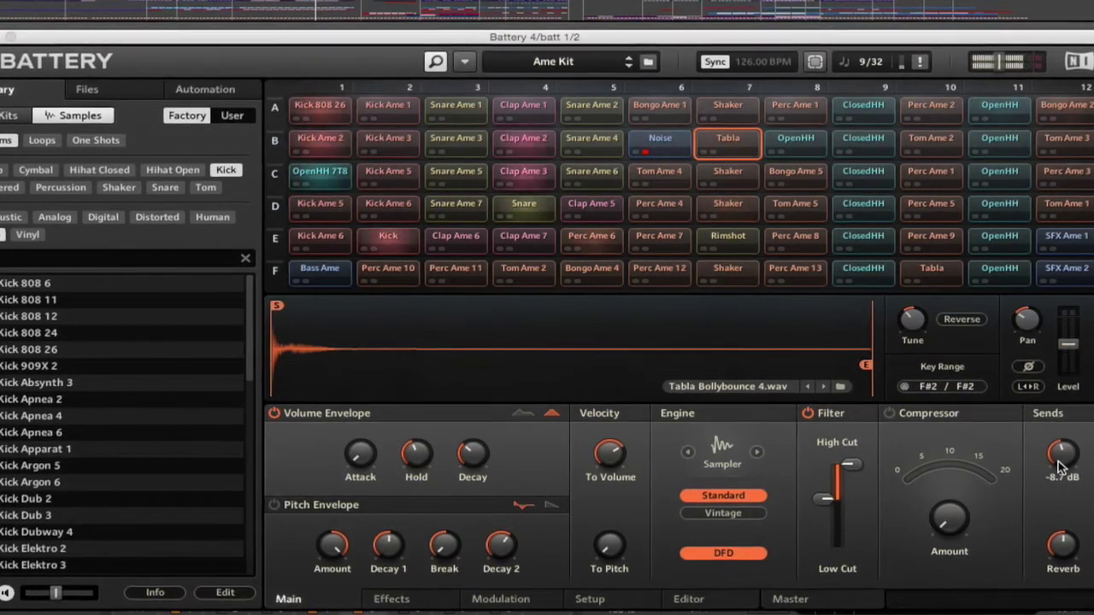
{"action": "left_click", "coordinate": [999, 105]}
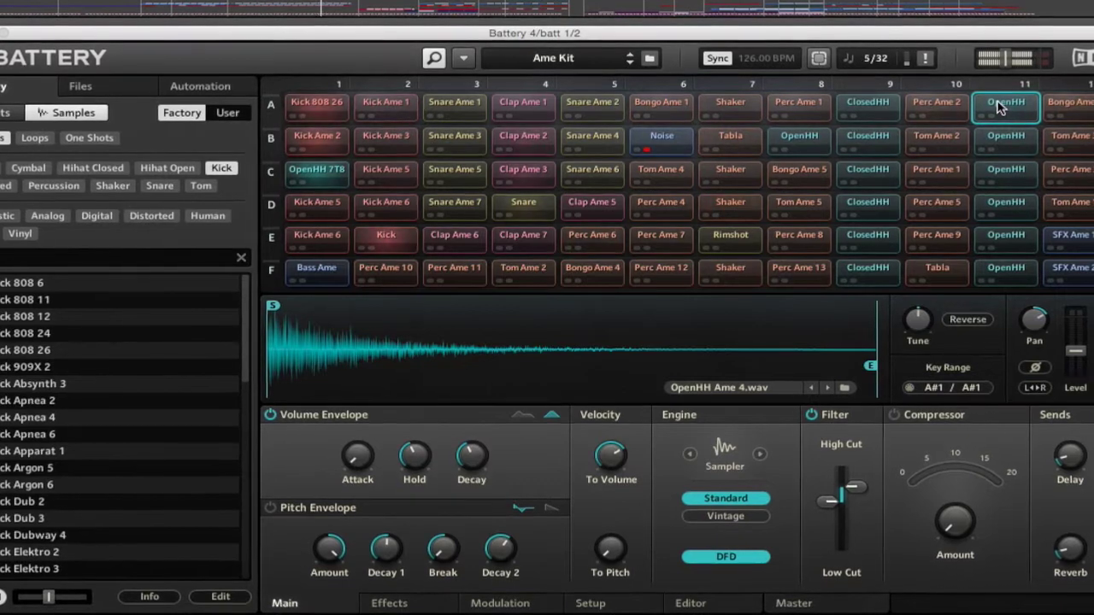
{"action": "left_click", "coordinate": [1057, 109]}
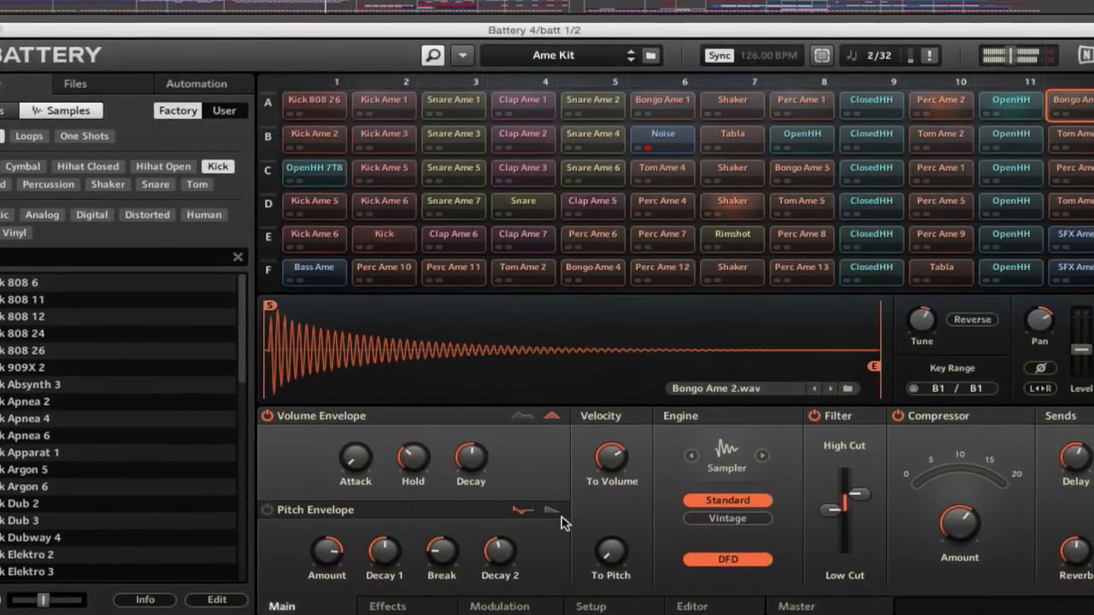
{"action": "left_click", "coordinate": [394, 606]}
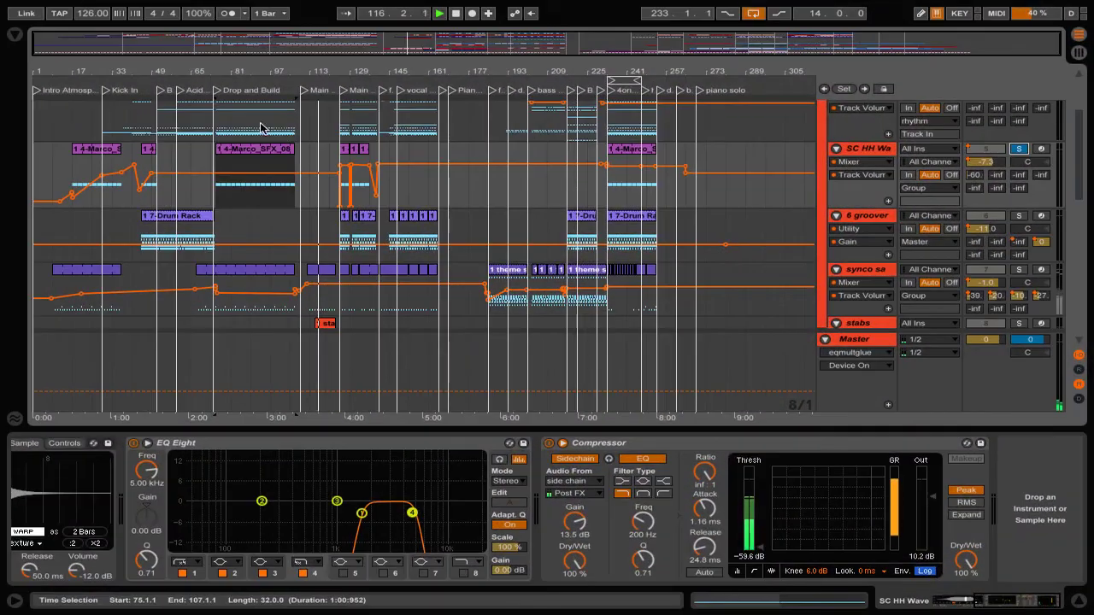
Play the SC HH Wave track from the Drop and Build locator and examine its sampler, EQ Eight and sidechained Compressor.
{"action": "left_click", "coordinate": [216, 90]}
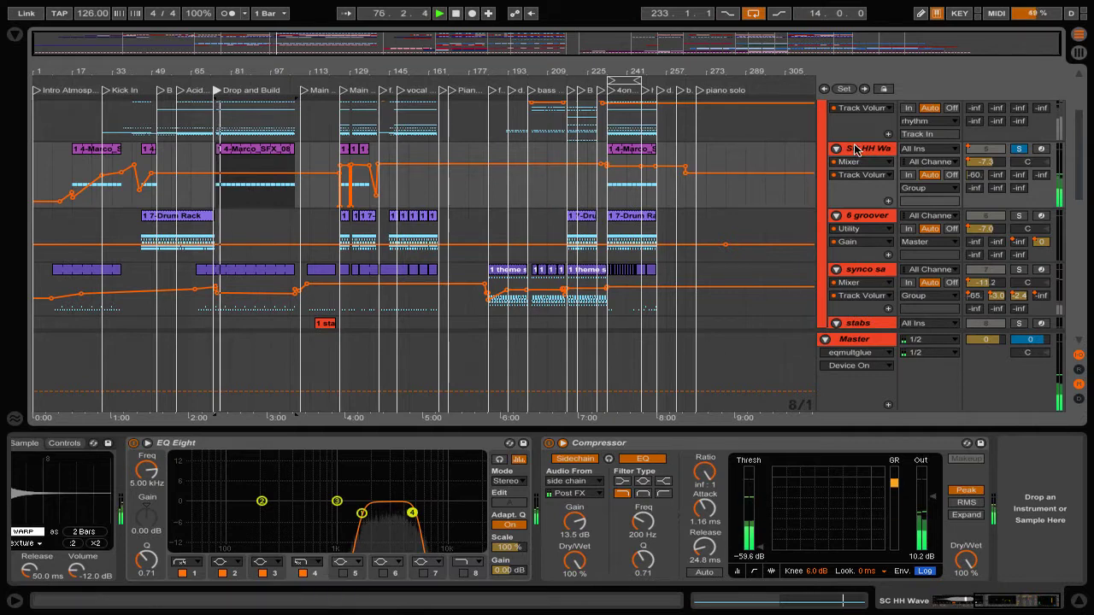
{"action": "scroll", "coordinate": [342, 516], "scroll_direction": "left", "scroll_amount": 5}
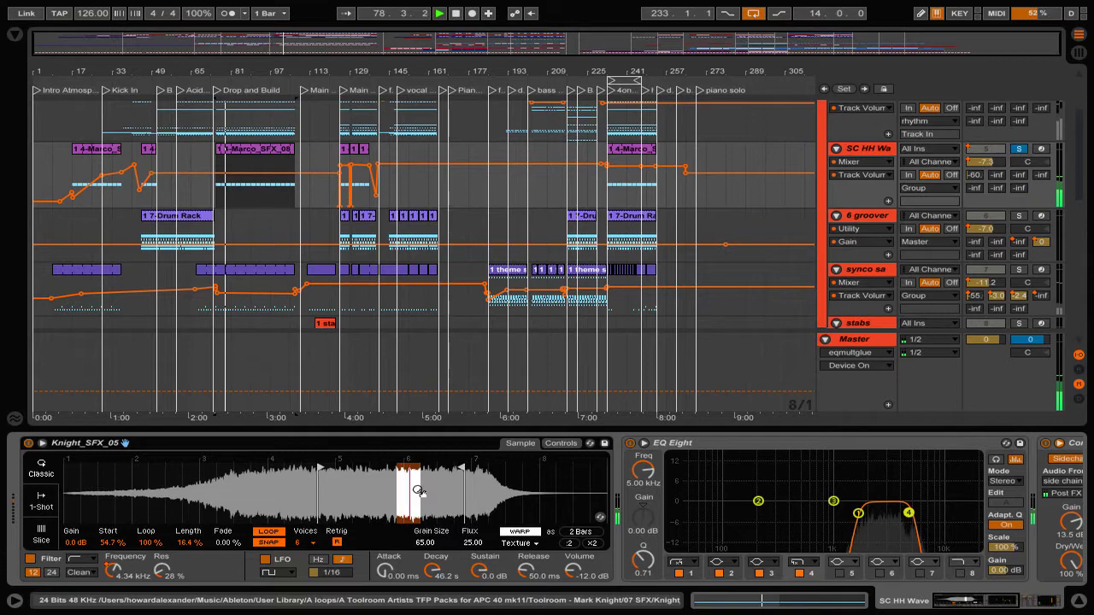
{"action": "scroll", "coordinate": [419, 491], "scroll_direction": "right", "scroll_amount": 5}
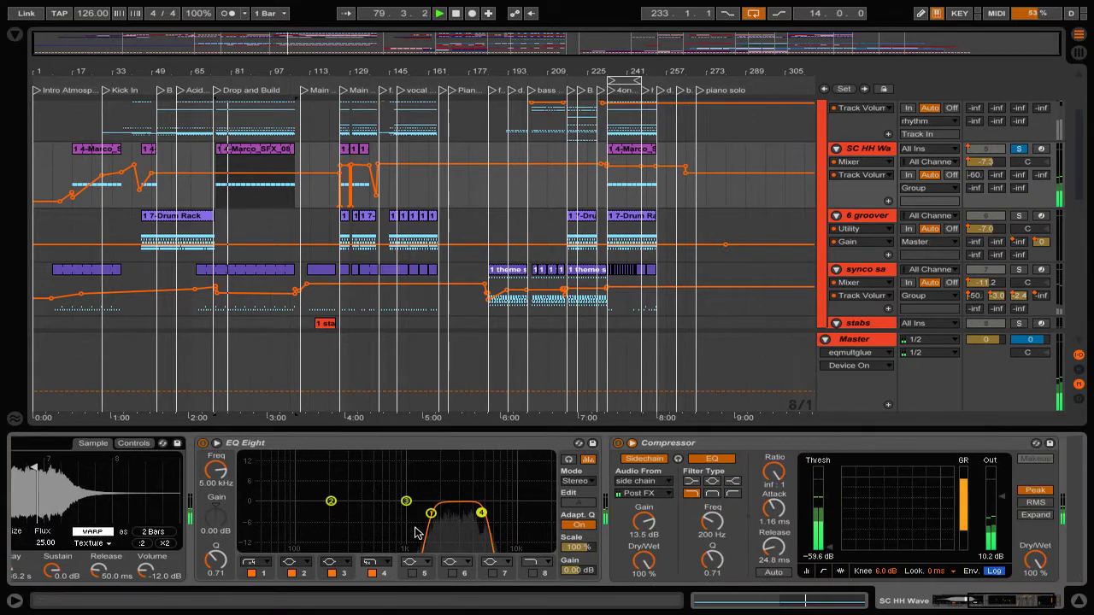
{"action": "scroll", "coordinate": [460, 525], "scroll_direction": "right", "scroll_amount": 1}
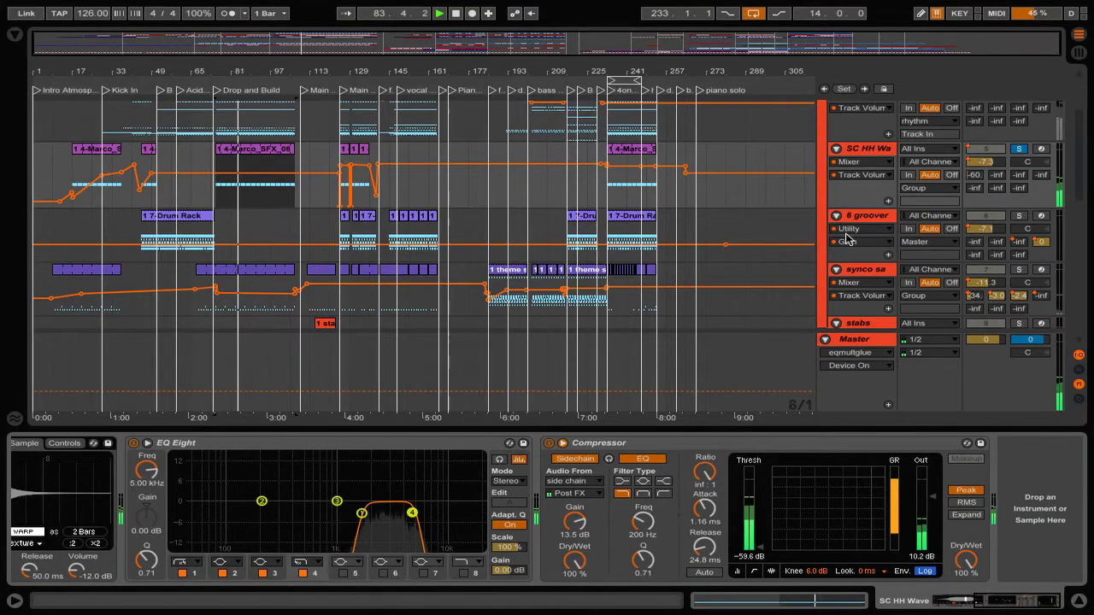
Show the side chain track's sampler and EQ Eight, and solo the track to audition the sidechain source.
{"action": "scroll", "coordinate": [846, 241], "scroll_direction": "down", "scroll_amount": 10}
{"action": "scroll", "coordinate": [862, 221], "scroll_direction": "down", "scroll_amount": 10}
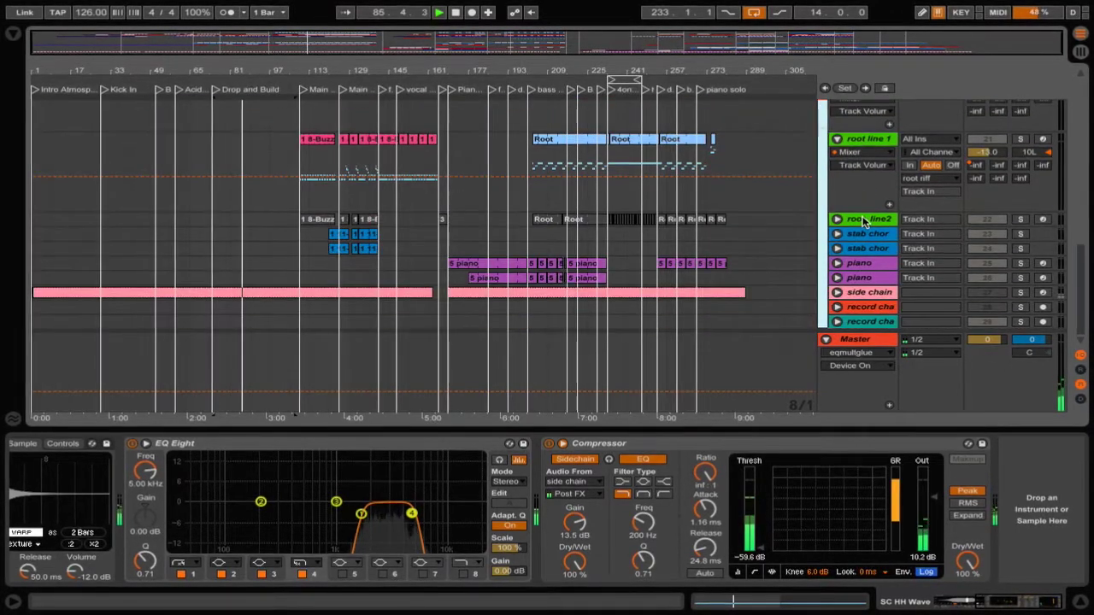
{"action": "left_click", "coordinate": [861, 294]}
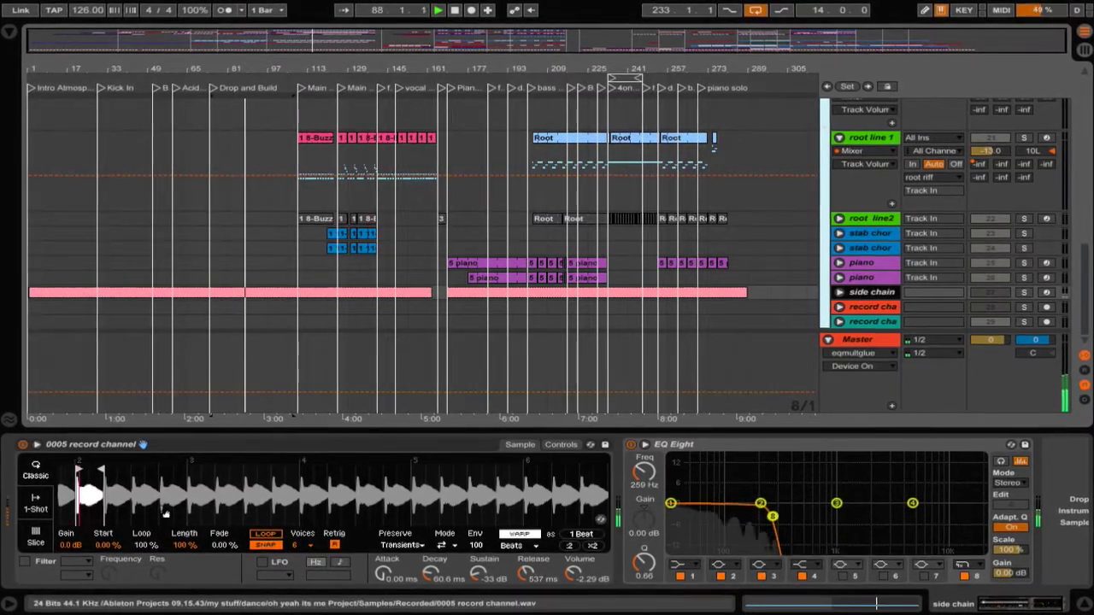
{"action": "left_click", "coordinate": [1028, 293]}
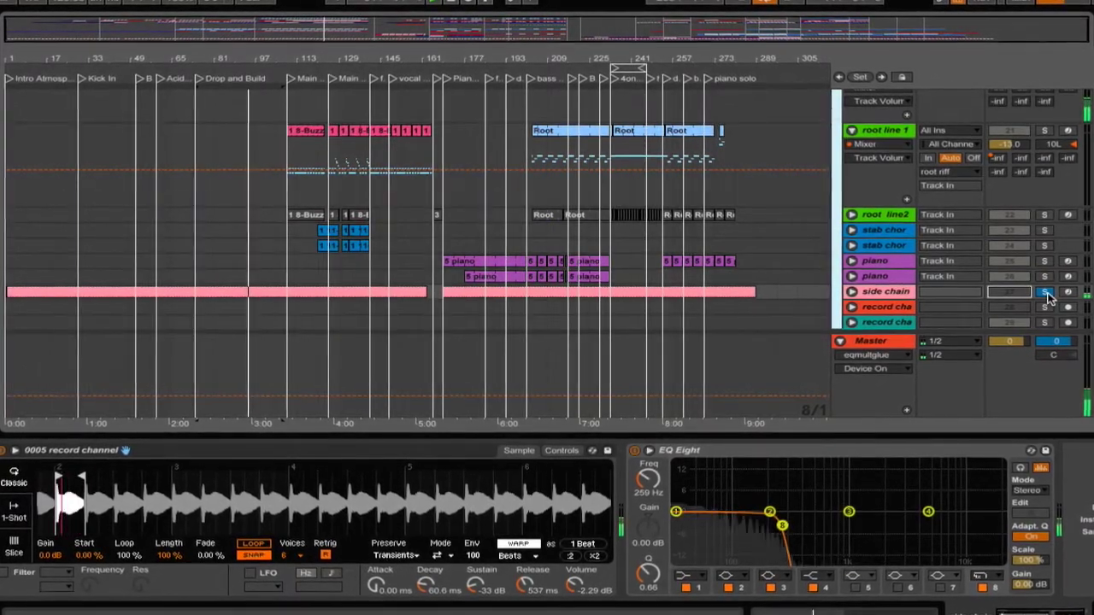
Return to the SC HH Wave track, solo it and show its EQ Eight and sidechain Compressor again.
{"action": "scroll", "coordinate": [959, 273], "scroll_direction": "up", "scroll_amount": 5}
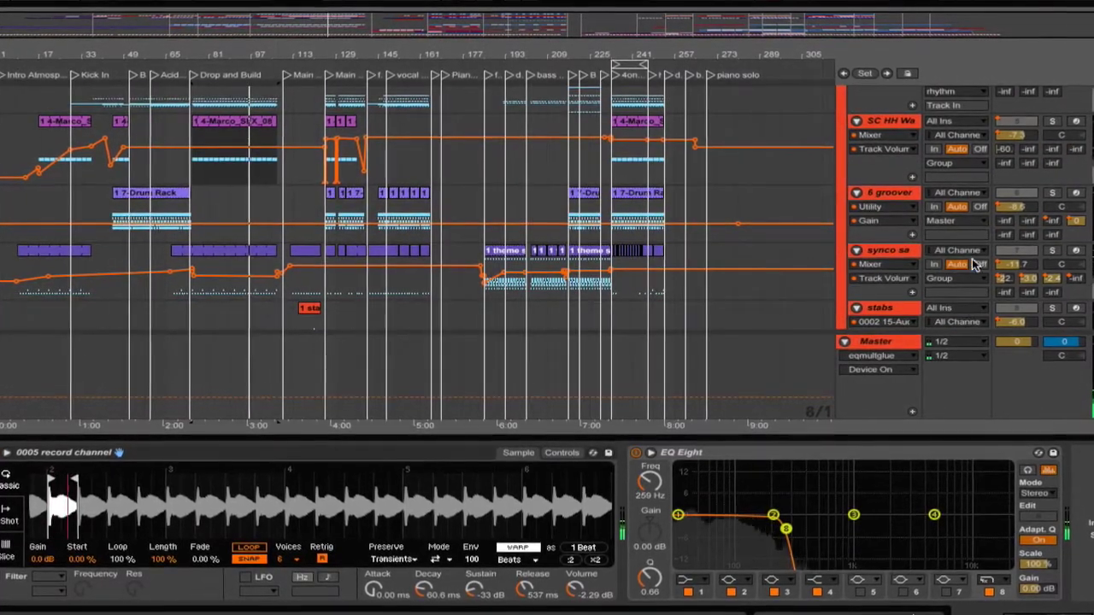
{"action": "scroll", "coordinate": [1039, 212], "scroll_direction": "up", "scroll_amount": 1}
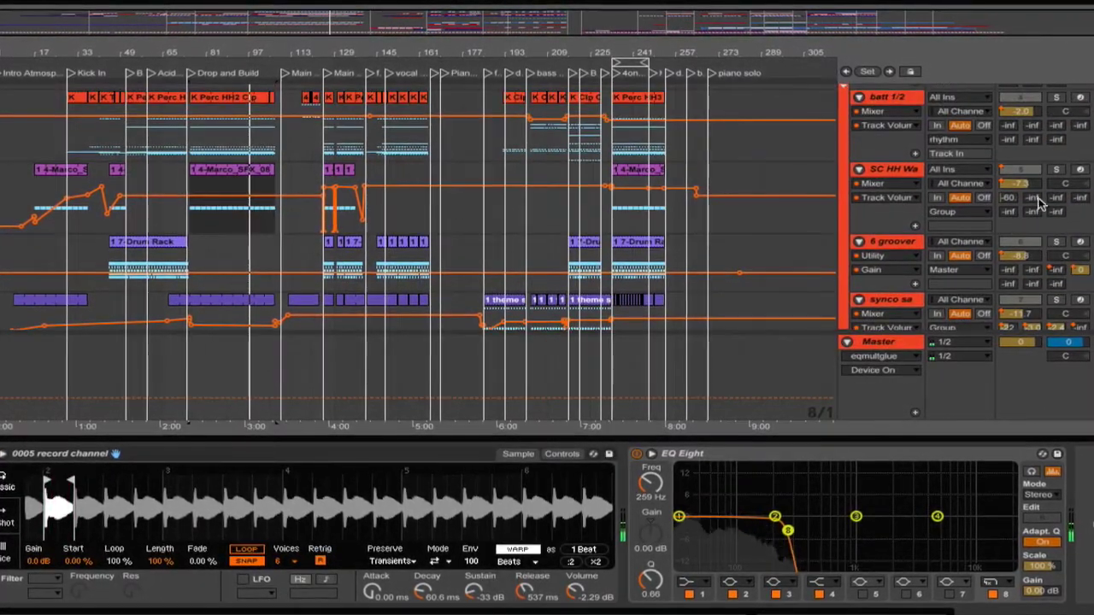
{"action": "left_click", "coordinate": [1060, 170]}
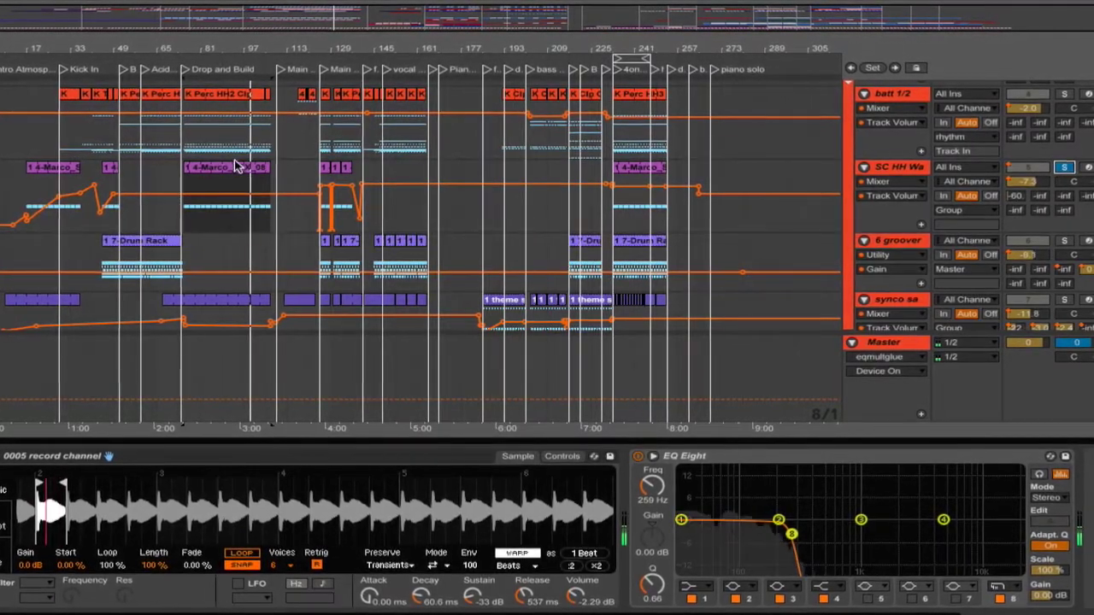
{"action": "left_click", "coordinate": [889, 167]}
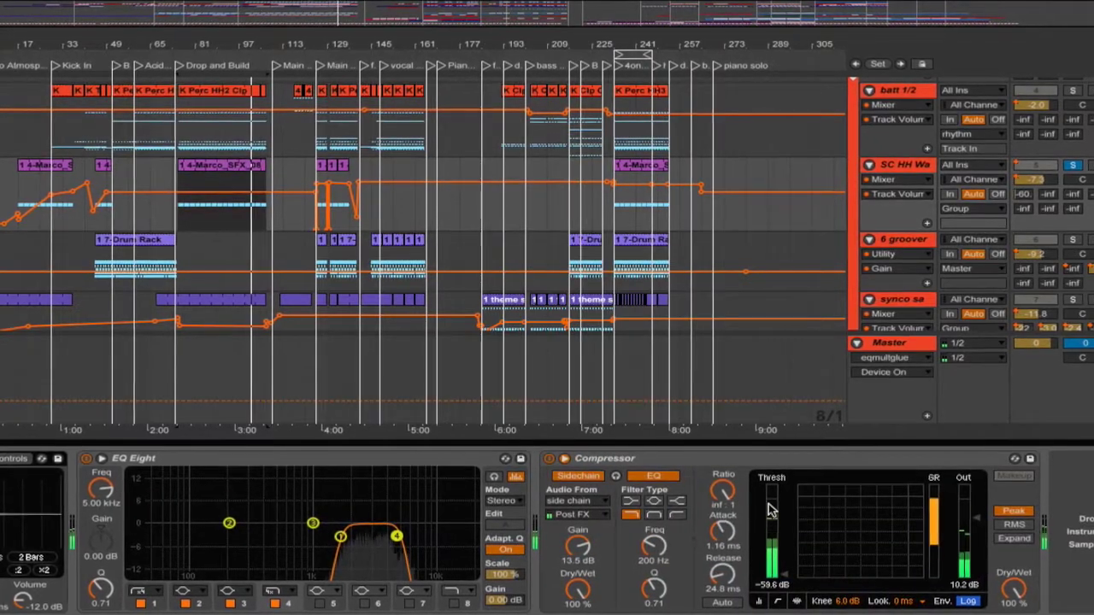
Collapse the SC HH Wave and batt 1/2 tracks, and play the 6 groover kit track in solo from the locator after Kick In.
{"action": "left_click", "coordinate": [872, 165]}
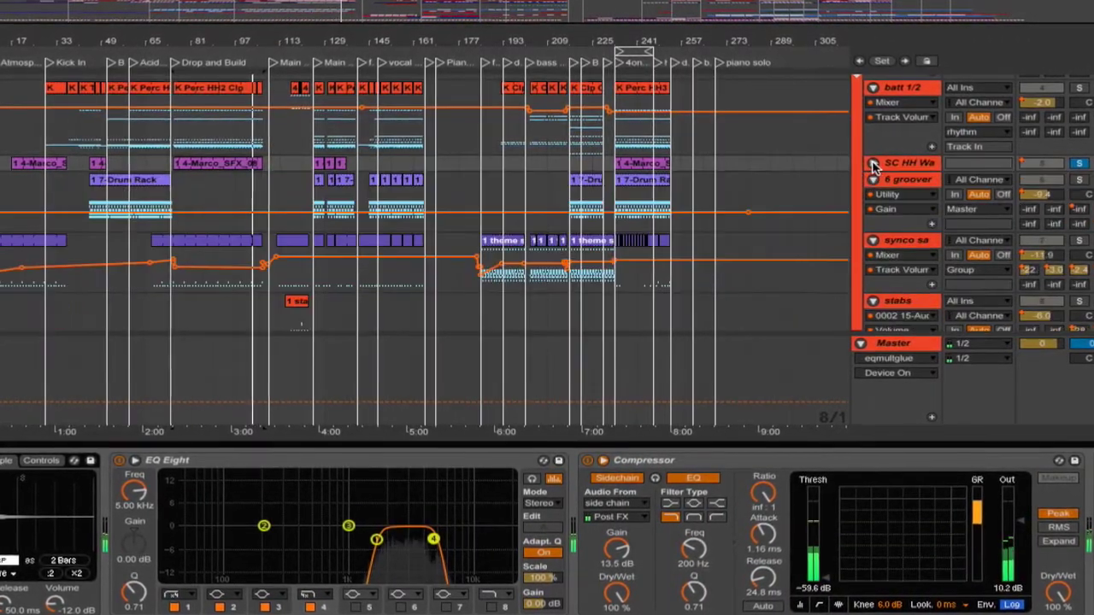
{"action": "left_click", "coordinate": [875, 88]}
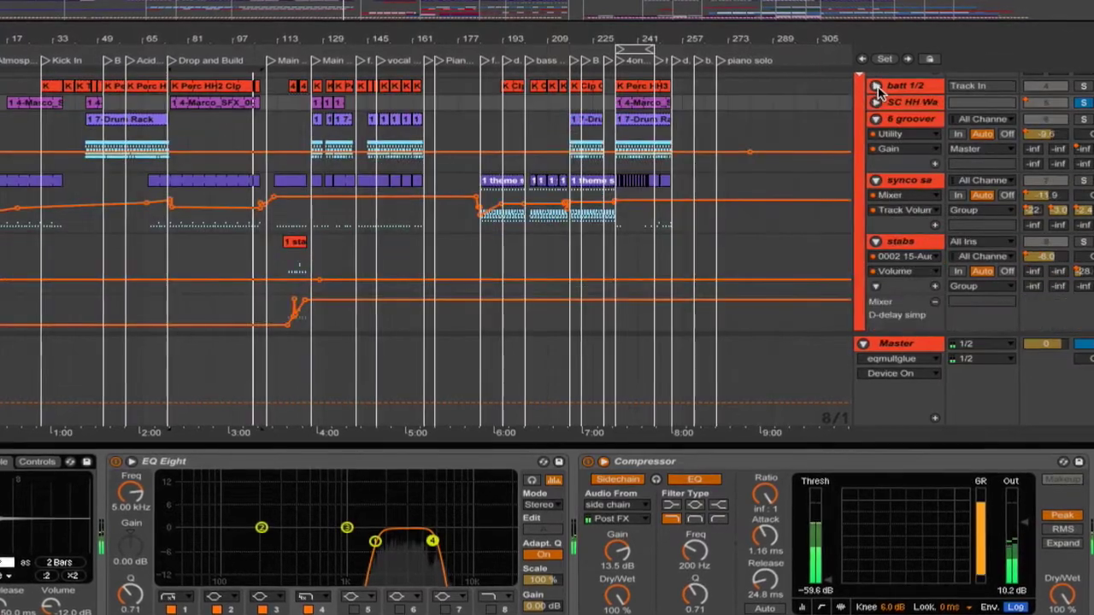
{"action": "left_click", "coordinate": [906, 124]}
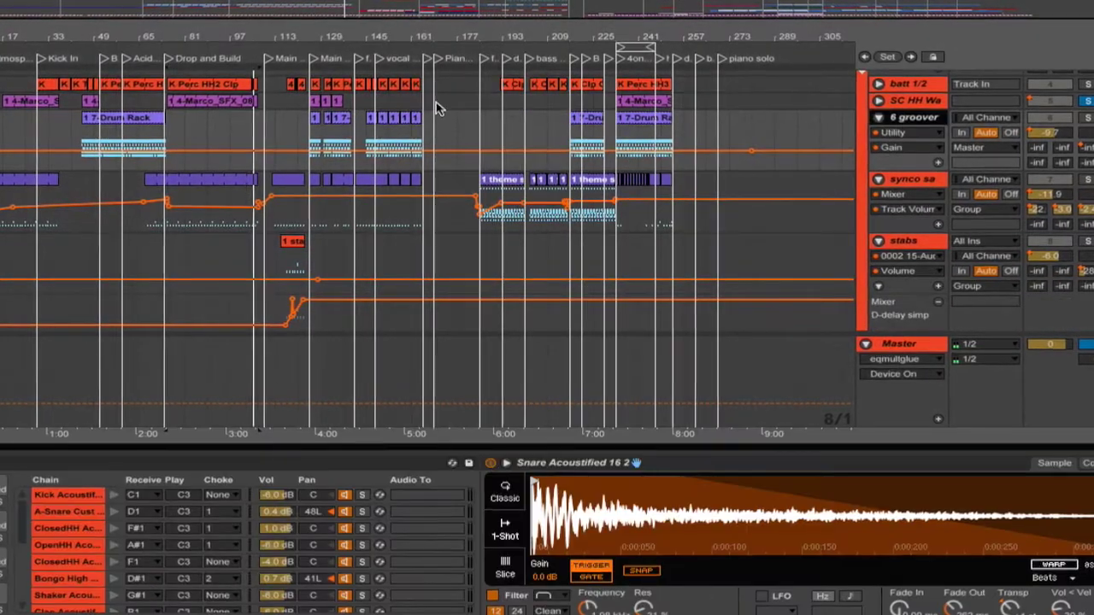
{"action": "left_click", "coordinate": [100, 56]}
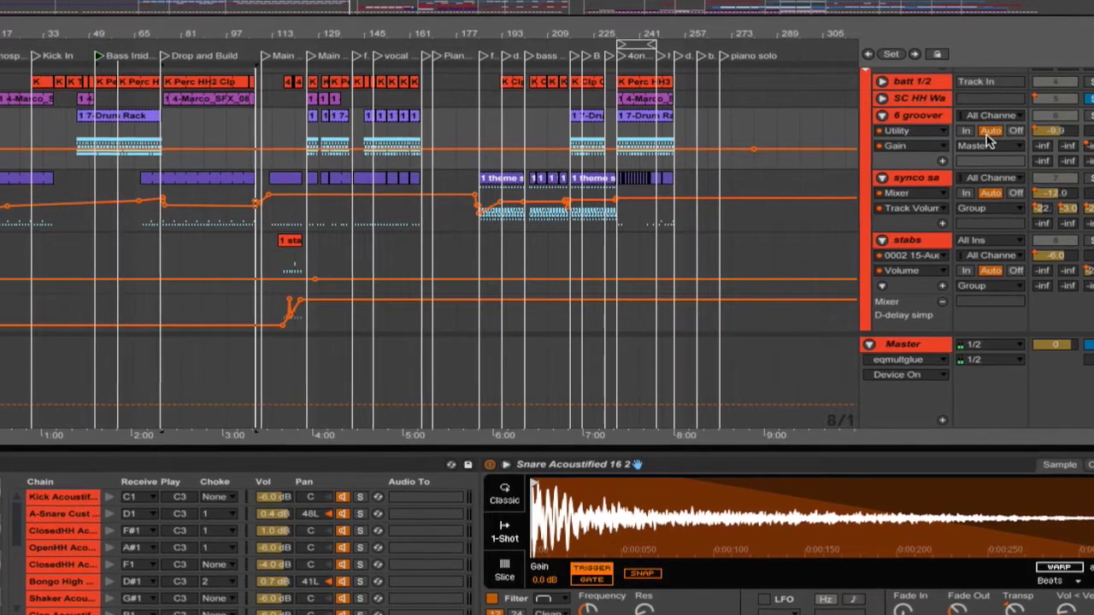
{"action": "left_click", "coordinate": [1089, 115]}
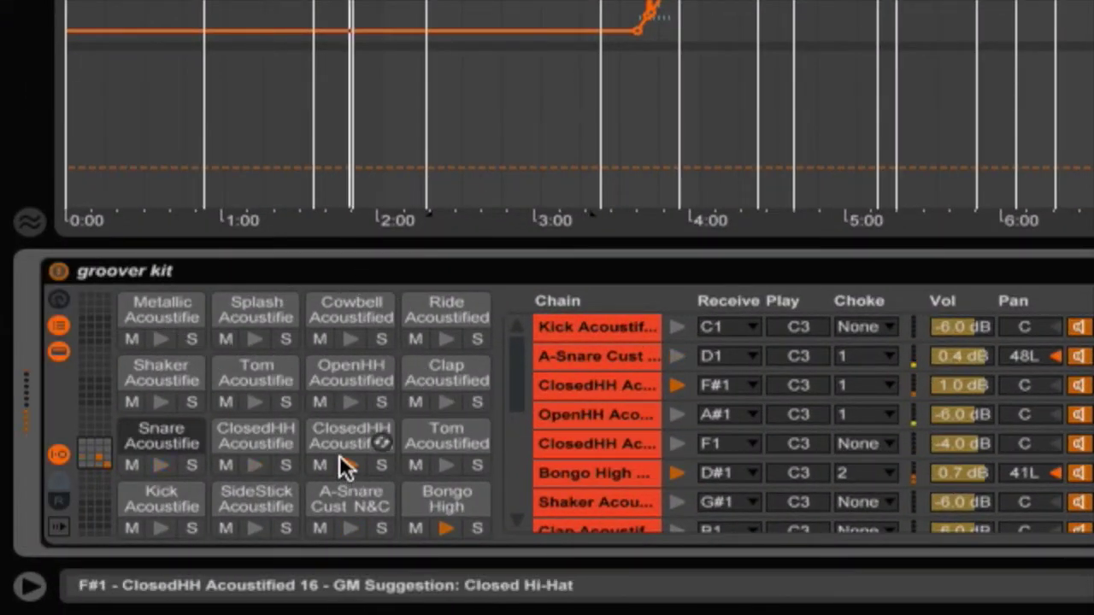
Examine the groover kit's drum rack pads and the volume, pan and choke settings in its chain list.
{"action": "scroll", "coordinate": [380, 412], "scroll_direction": "down", "scroll_amount": 8}
{"action": "scroll", "coordinate": [380, 412], "scroll_direction": "up", "scroll_amount": 12}
{"action": "scroll", "coordinate": [381, 412], "scroll_direction": "down", "scroll_amount": 4}
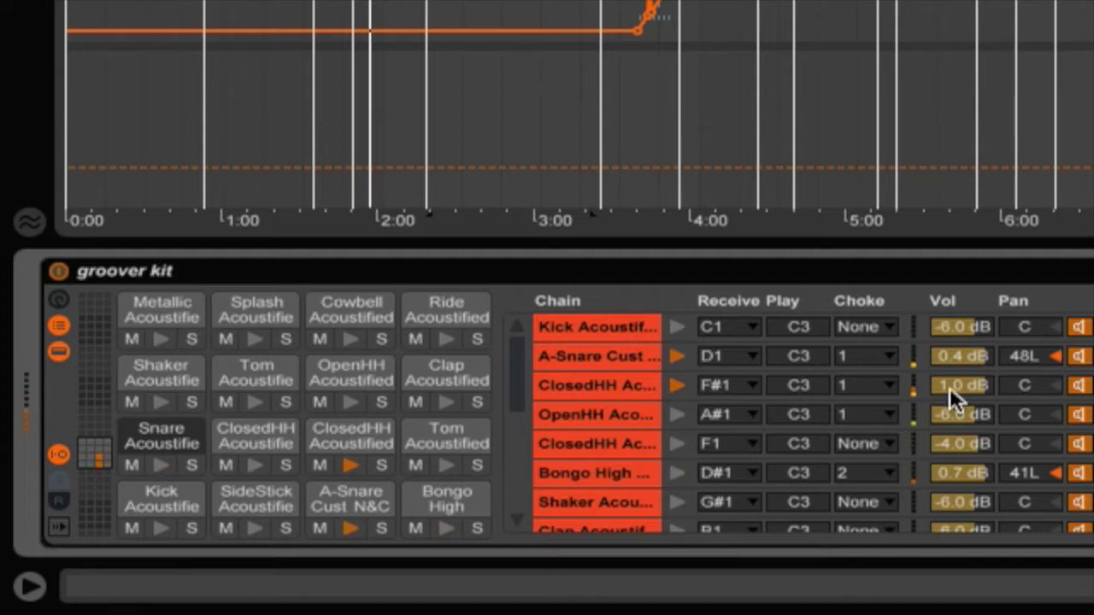
{"action": "scroll", "coordinate": [996, 391], "scroll_direction": "down", "scroll_amount": 9}
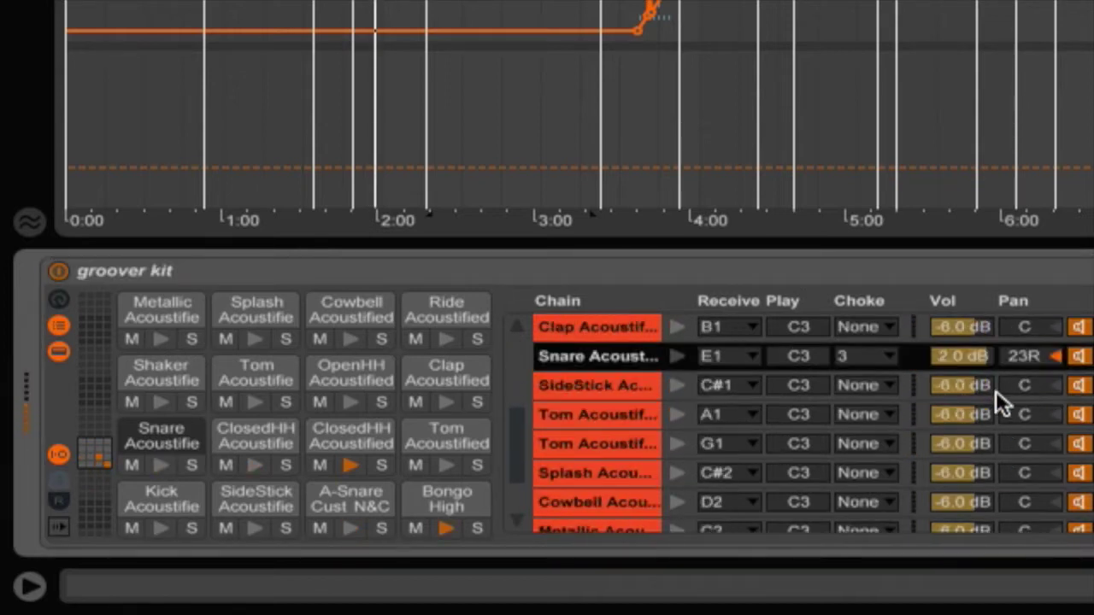
{"action": "scroll", "coordinate": [996, 391], "scroll_direction": "up", "scroll_amount": 3}
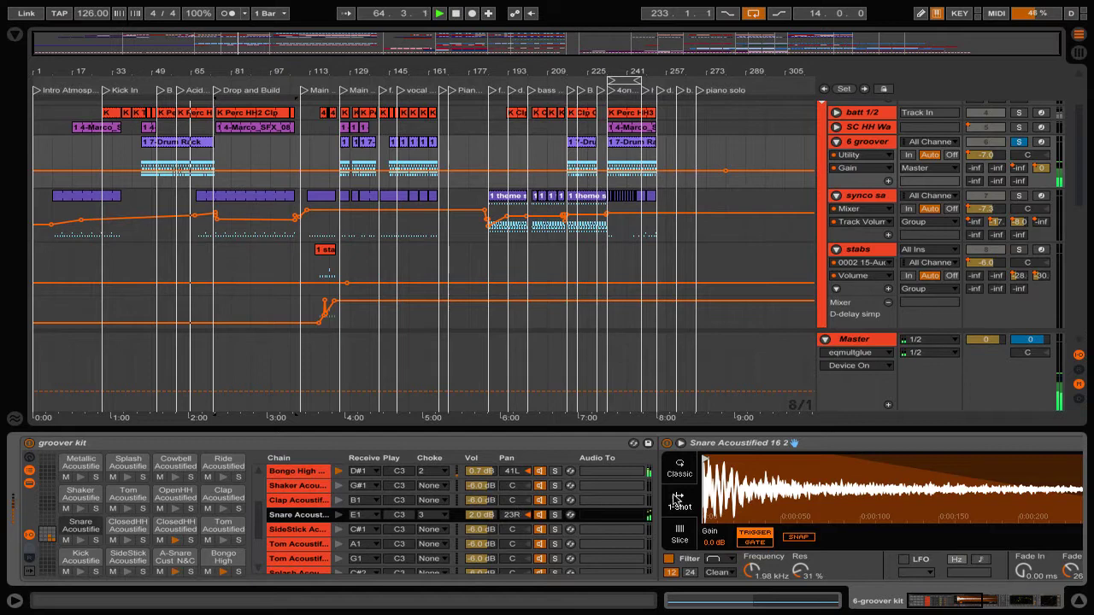
Examine the groover kit track's effects after the drum rack: Utility, EQ Eight and Compressor.
{"action": "scroll", "coordinate": [694, 495], "scroll_direction": "right", "scroll_amount": 10}
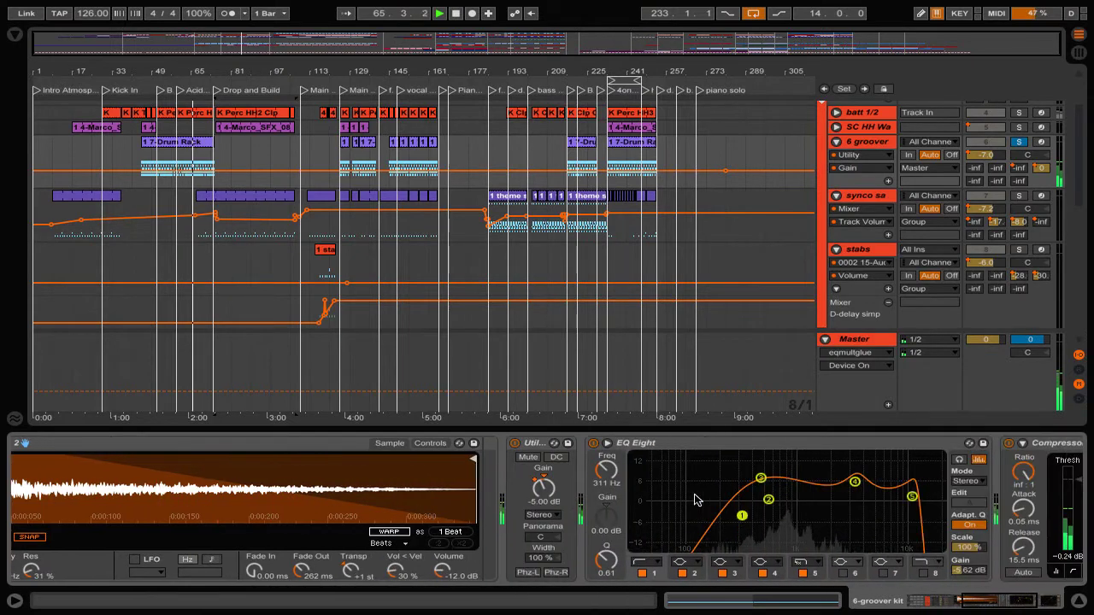
{"action": "scroll", "coordinate": [694, 500], "scroll_direction": "right", "scroll_amount": 6}
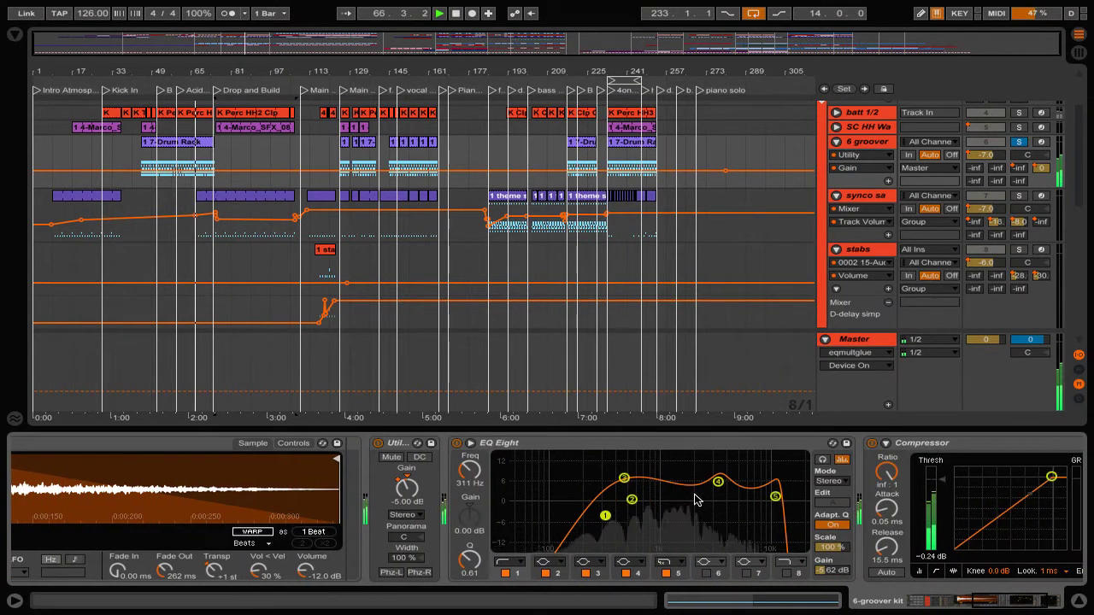
{"action": "scroll", "coordinate": [696, 500], "scroll_direction": "right", "scroll_amount": 3}
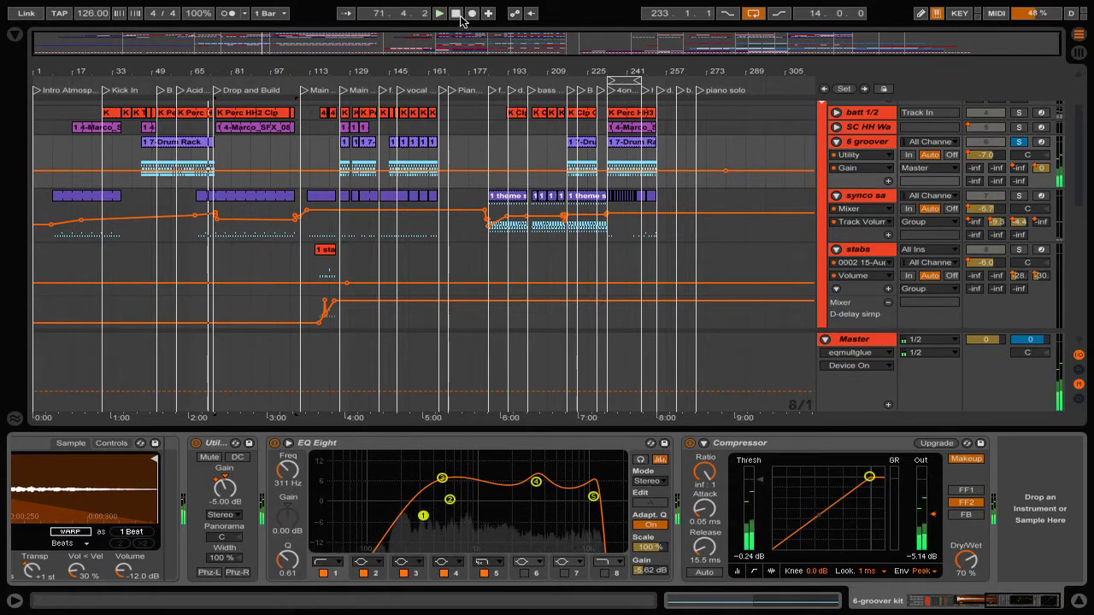
Show the synco samp track's dropfills sample, zoom in on its slices, and examine the Utility and EQ Eight that follow.
{"action": "left_click", "coordinate": [868, 199]}
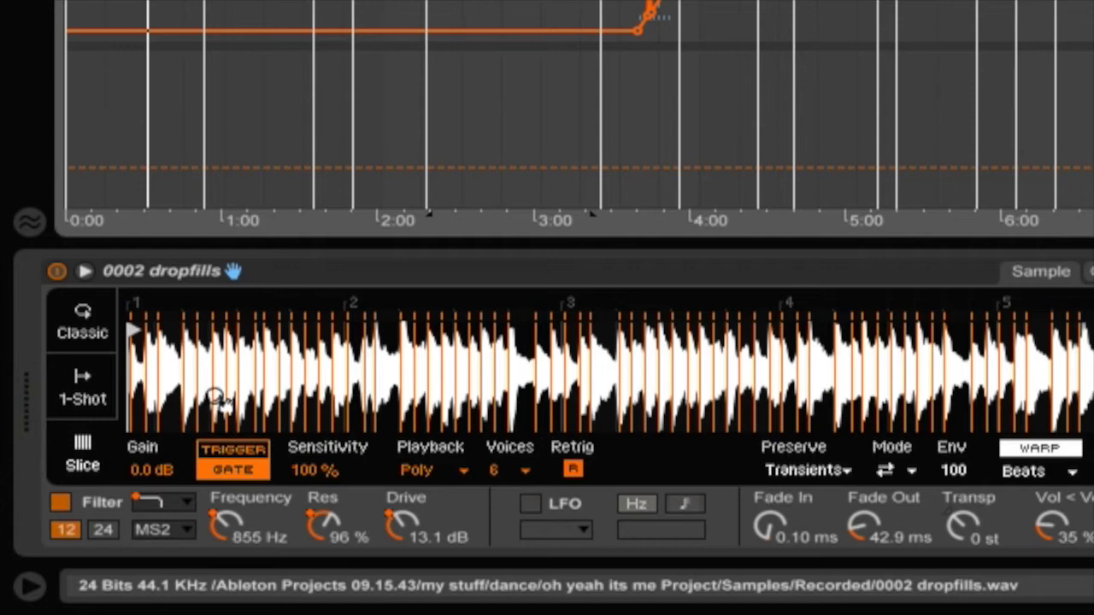
{"action": "left_click_drag", "start_coordinate": [214, 395], "coordinate": [432, 468]}
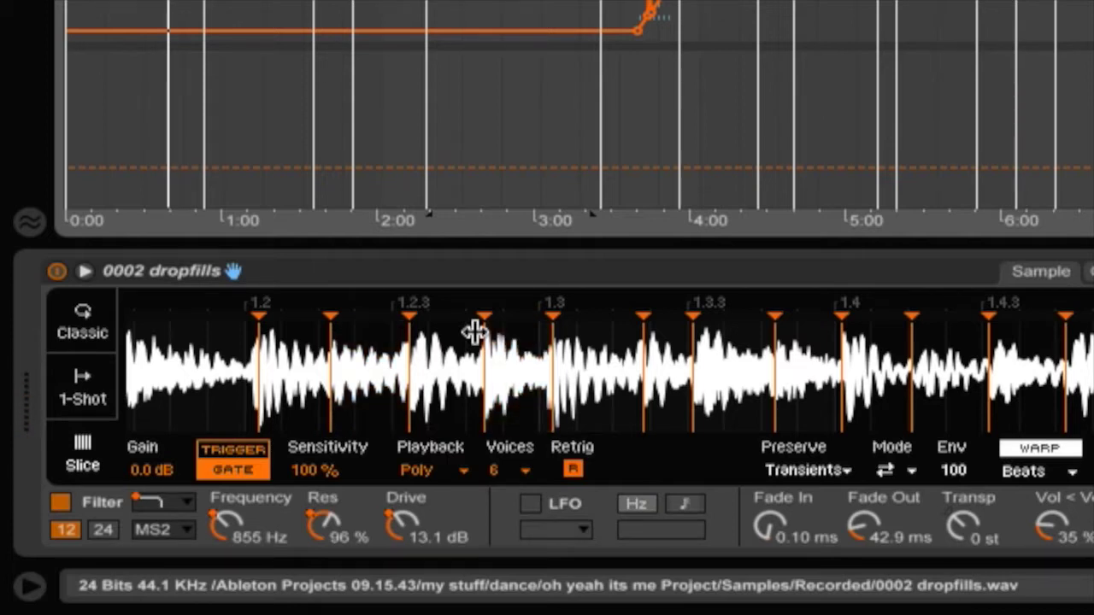
{"action": "scroll", "coordinate": [826, 371], "scroll_direction": "right", "scroll_amount": 10}
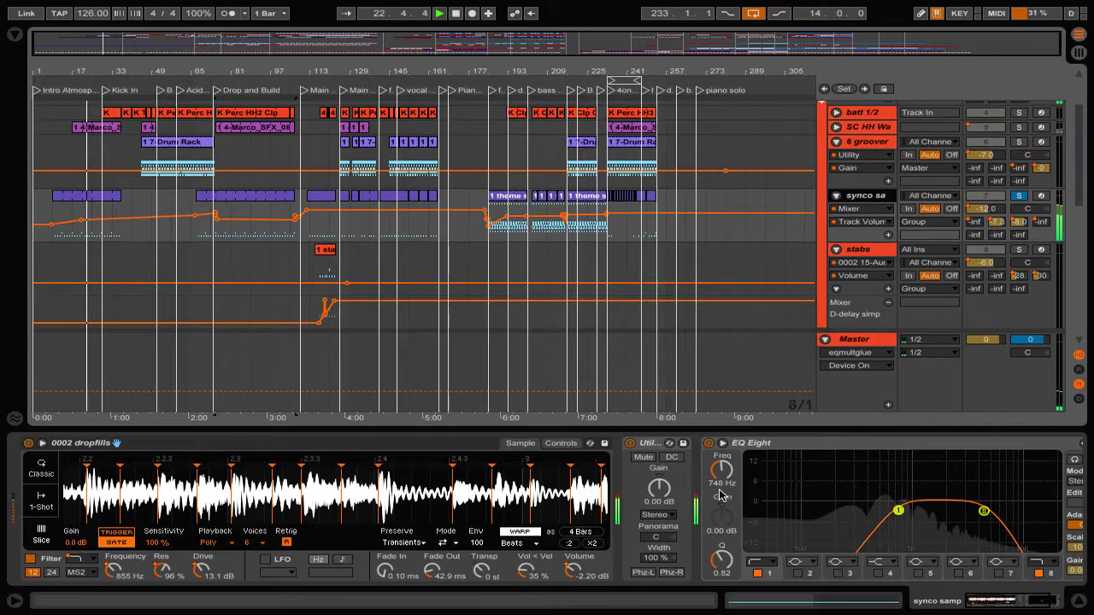
{"action": "scroll", "coordinate": [724, 495], "scroll_direction": "right", "scroll_amount": 5}
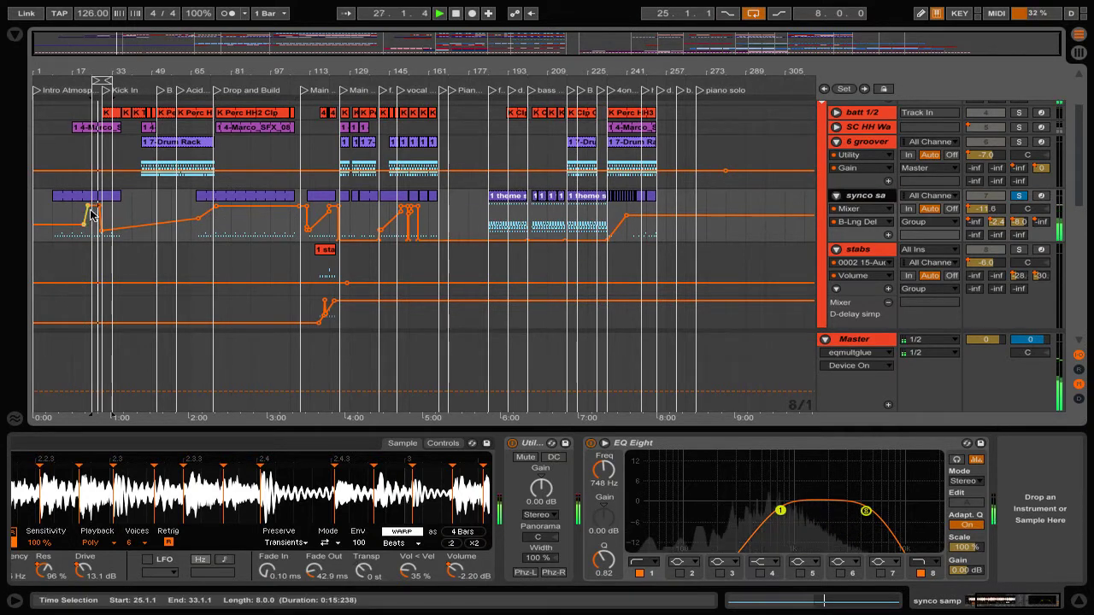
Zoom in on the stabs clip after the Main Riff Drop locator and audition it in an 8-bar loop starting at bar 115.
{"action": "left_click_drag", "start_coordinate": [94, 71], "coordinate": [320, 144]}
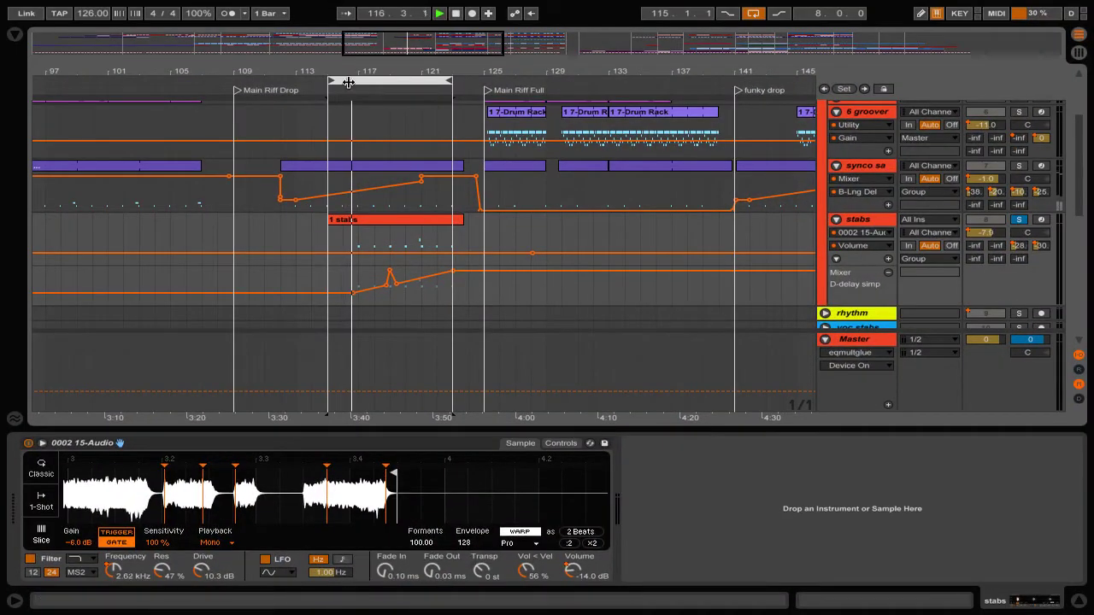
Audition the rhythm track in solo in a 7-bar loop from the Main Riff Full locator and examine its effects from Utility to Glue Compressor.
{"action": "left_click_drag", "start_coordinate": [335, 78], "coordinate": [347, 80]}
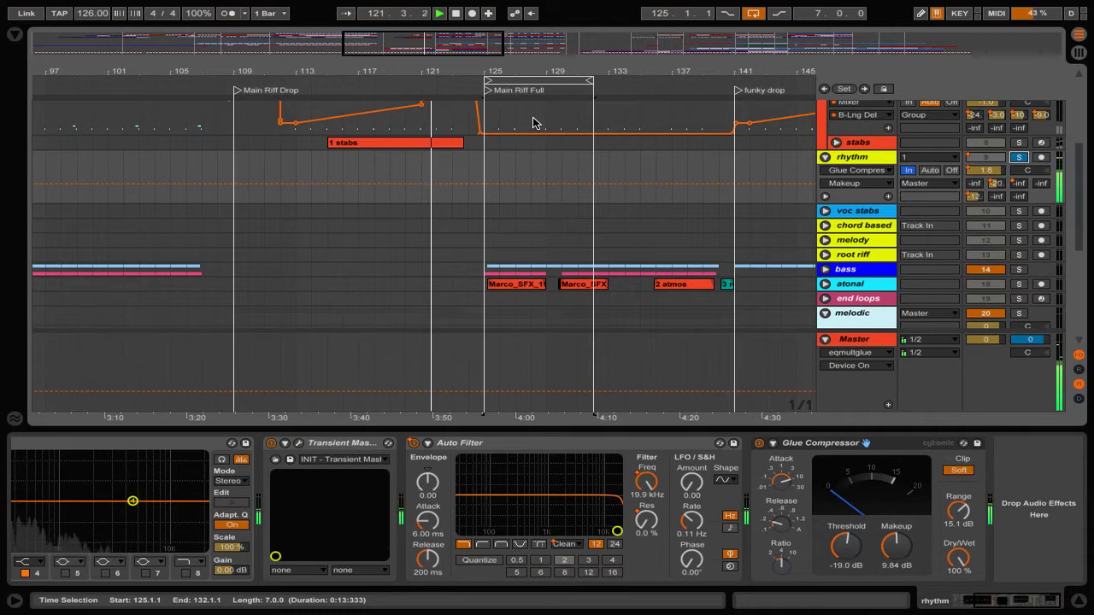
{"action": "left_click", "coordinate": [485, 92]}
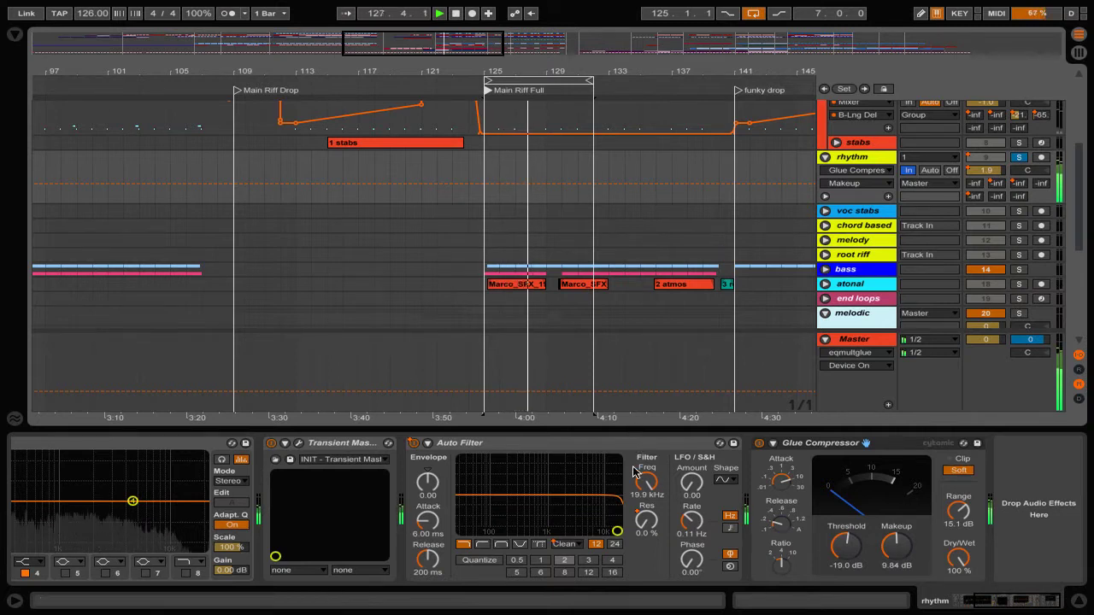
{"action": "scroll", "coordinate": [632, 480], "scroll_direction": "left", "scroll_amount": 5}
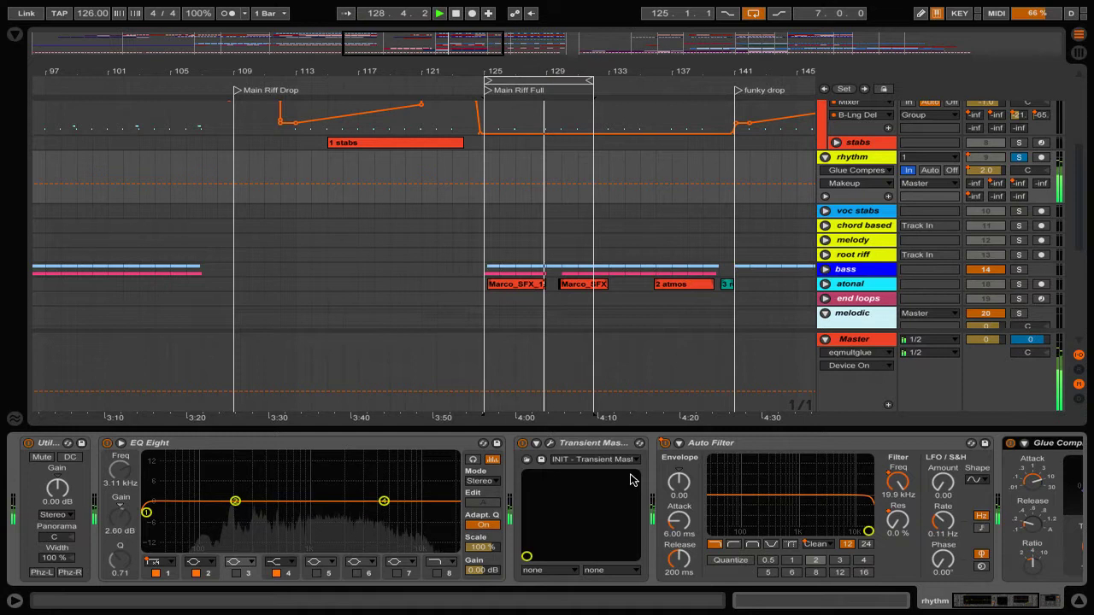
{"action": "scroll", "coordinate": [346, 494], "scroll_direction": "right", "scroll_amount": 4}
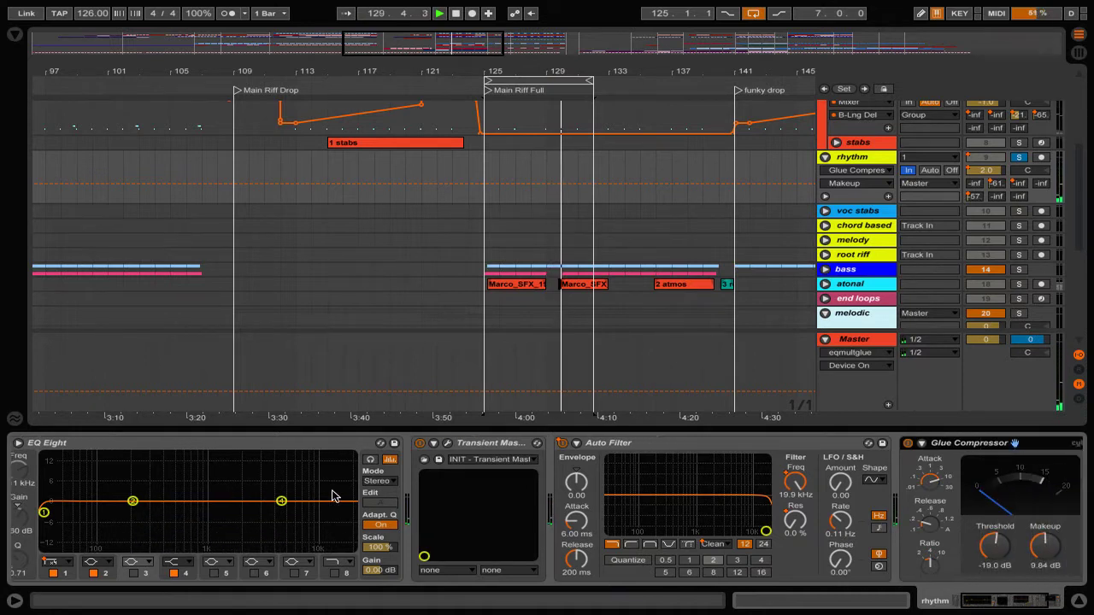
{"action": "scroll", "coordinate": [333, 496], "scroll_direction": "right", "scroll_amount": 3}
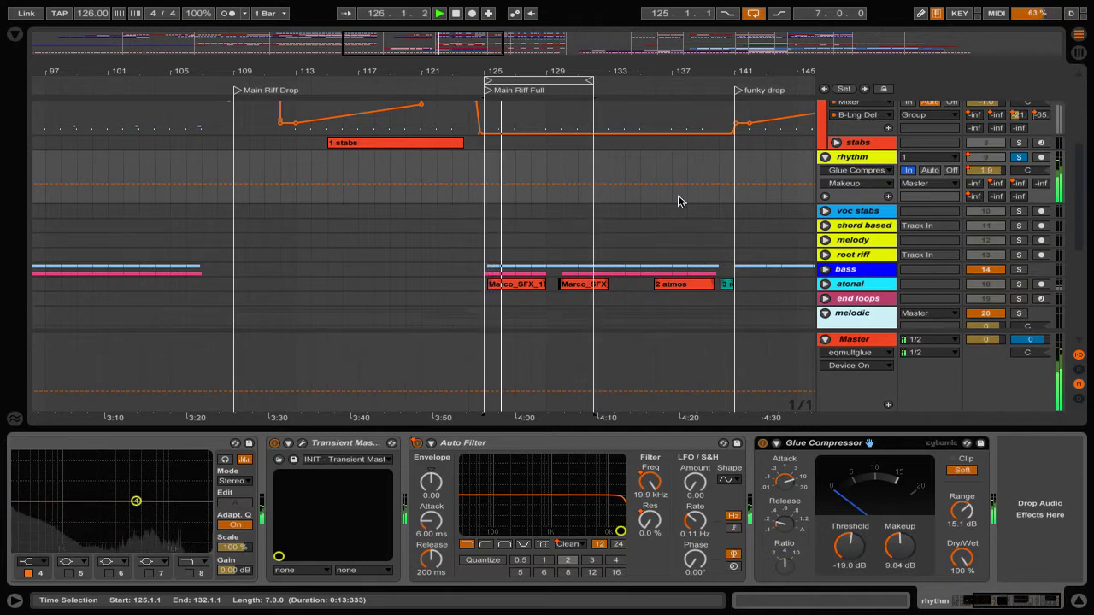
Audition the rhythm track in a 7-bar loop from the funky drop locator at bar 141 and review the Rhythm midi group's tracks.
{"action": "left_click", "coordinate": [737, 91]}
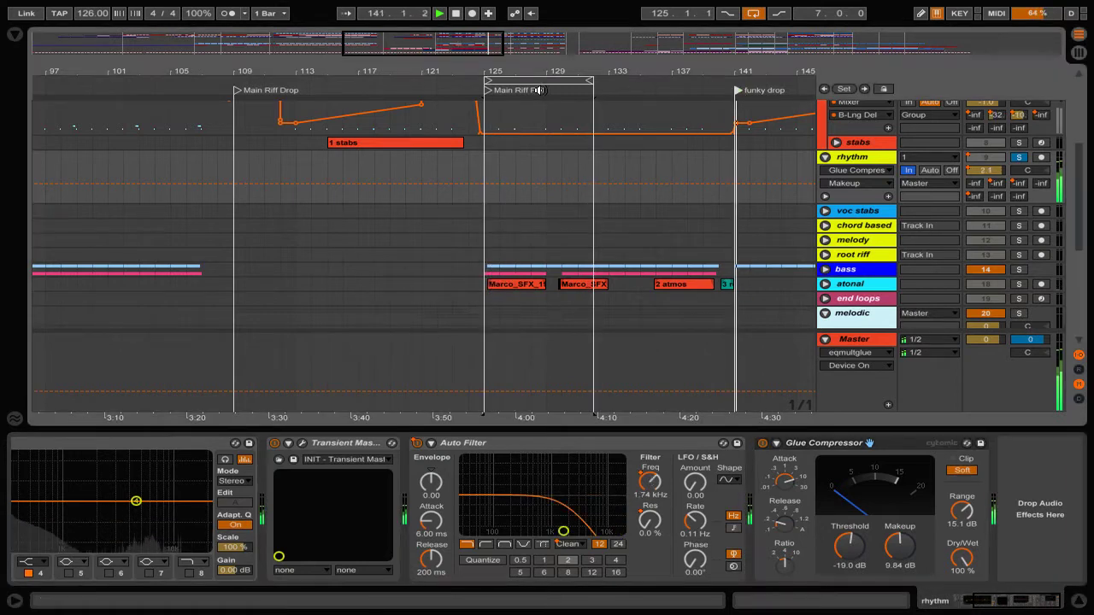
{"action": "left_click_drag", "start_coordinate": [534, 80], "coordinate": [789, 89]}
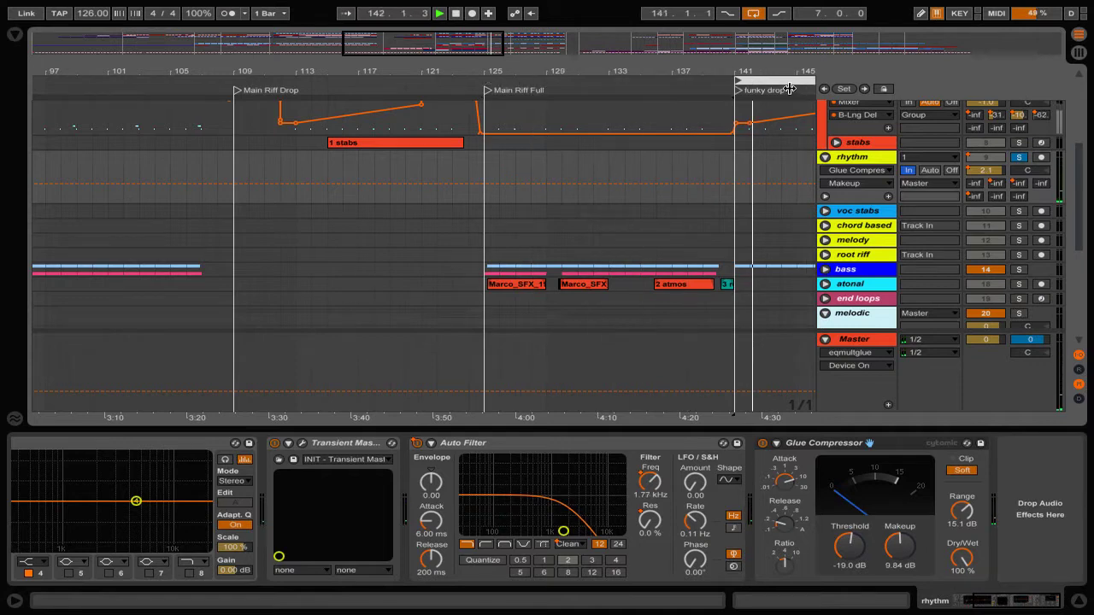
{"action": "scroll", "coordinate": [793, 159], "scroll_direction": "up", "scroll_amount": 5}
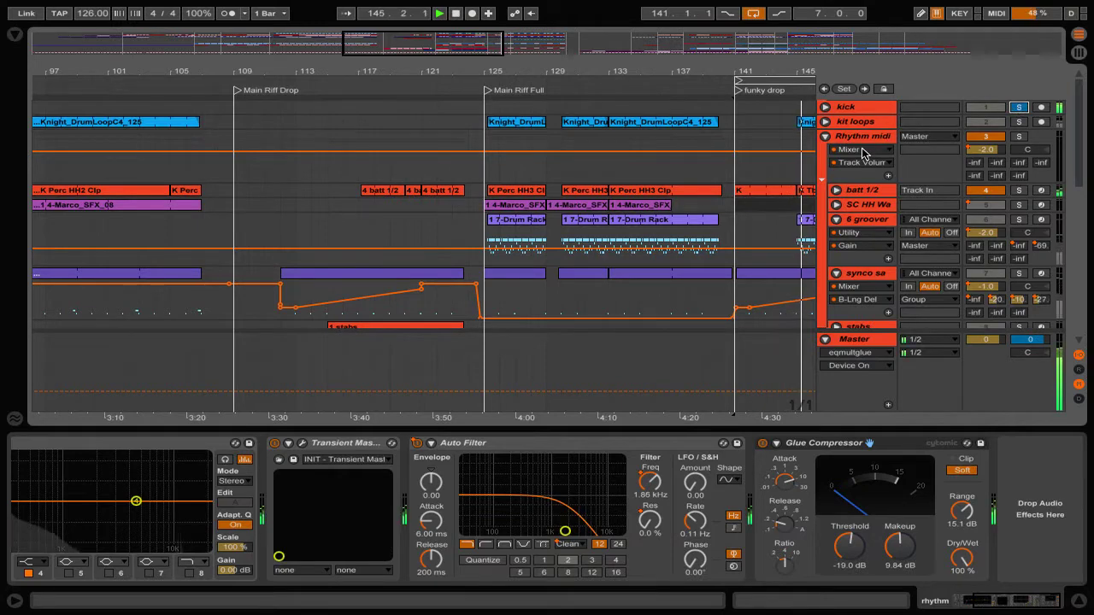
{"action": "scroll", "coordinate": [865, 154], "scroll_direction": "down", "scroll_amount": 2}
{"action": "scroll", "coordinate": [863, 159], "scroll_direction": "down", "scroll_amount": 5}
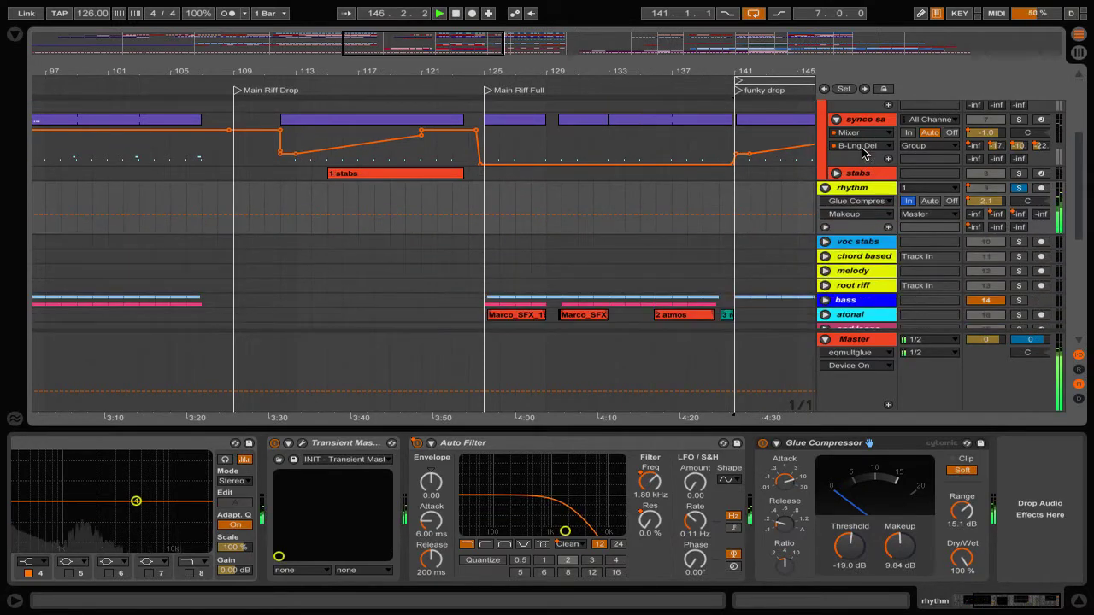
{"action": "left_click", "coordinate": [851, 190]}
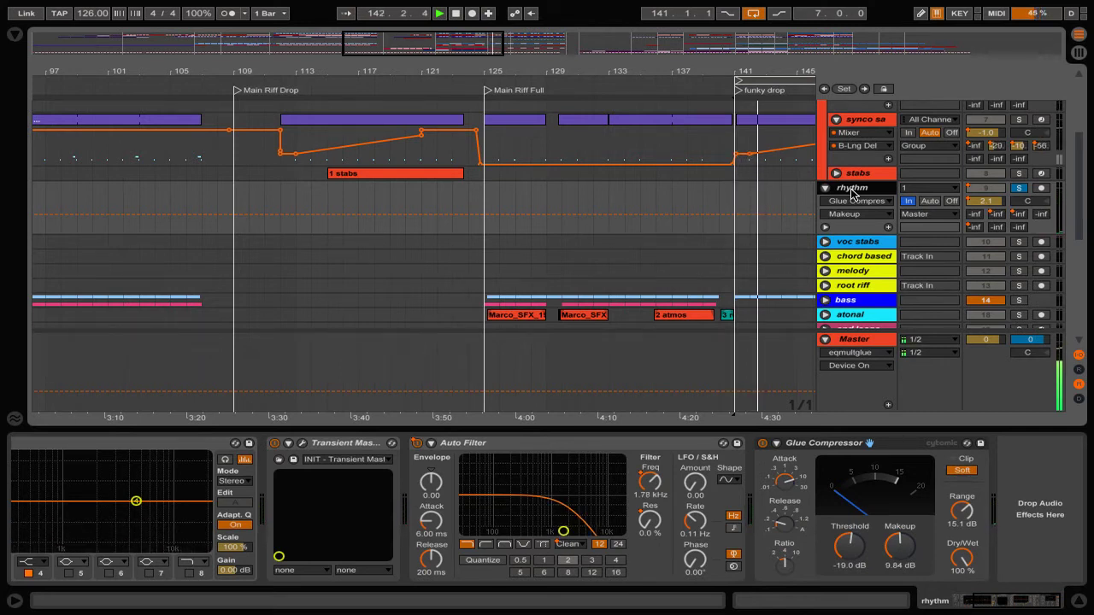
Loop 7 bars from the vocal stabs locator at bar 148 and listen to the rhythm track there.
{"action": "scroll", "coordinate": [706, 147], "scroll_direction": "right", "scroll_amount": 4}
{"action": "scroll", "coordinate": [706, 147], "scroll_direction": "up", "scroll_amount": 1}
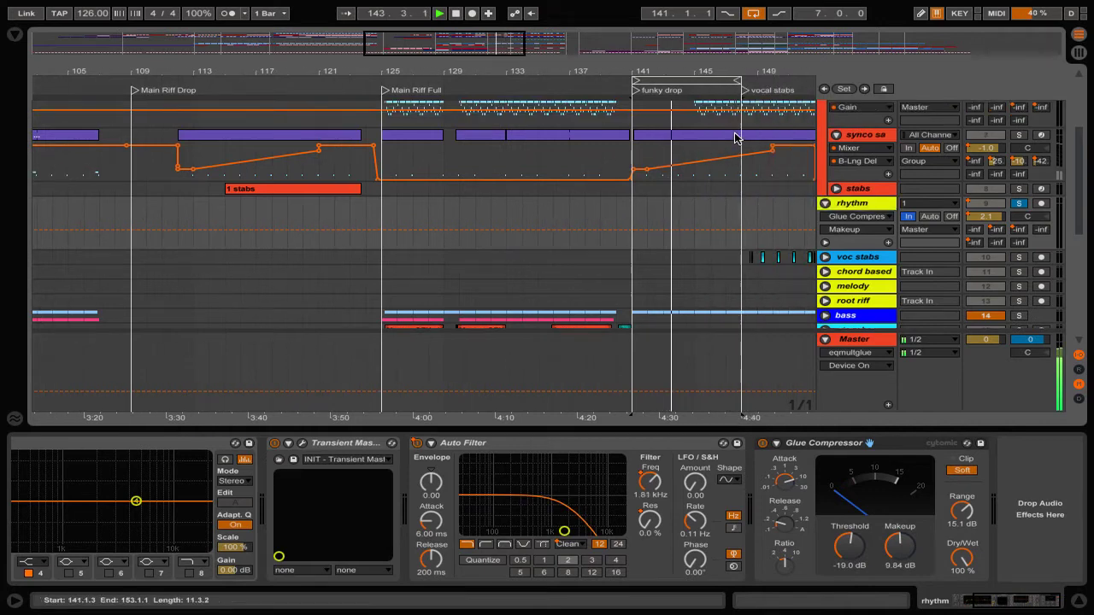
{"action": "scroll", "coordinate": [706, 147], "scroll_direction": "right", "scroll_amount": 6}
{"action": "scroll", "coordinate": [706, 147], "scroll_direction": "up", "scroll_amount": 2}
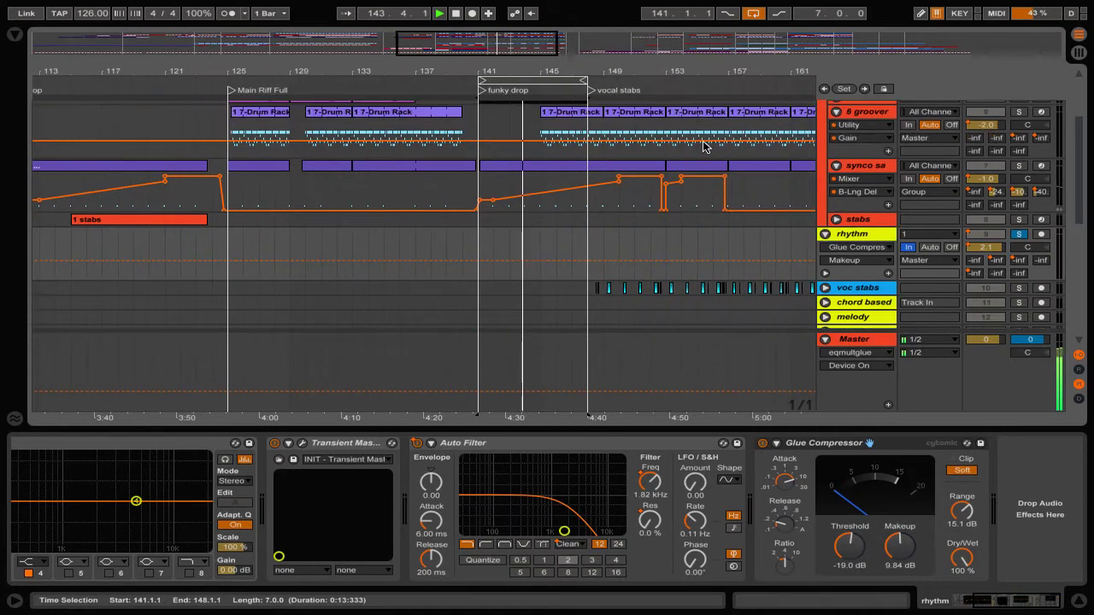
{"action": "left_click", "coordinate": [542, 80]}
{"action": "key", "text": "Up"}
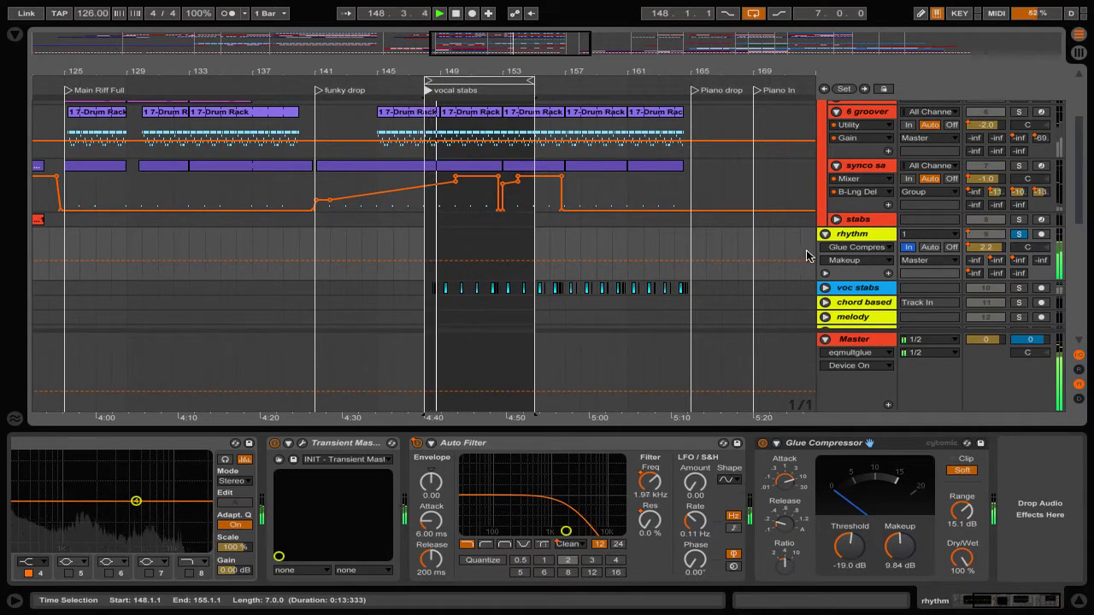
{"action": "left_click", "coordinate": [859, 235]}
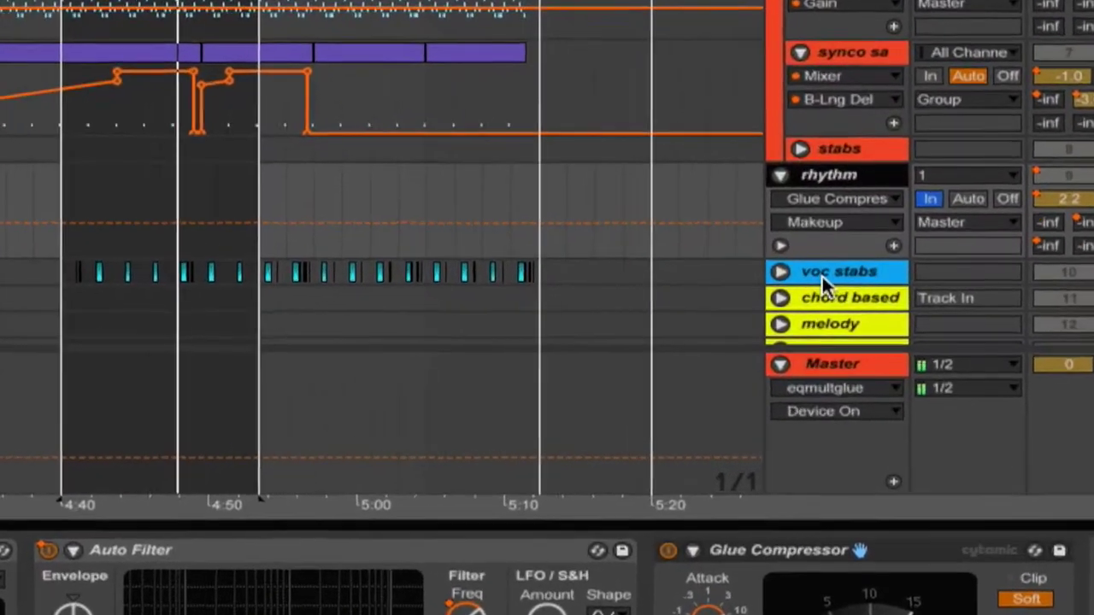
Unfold the voc stabs track, audition it in solo with its effects shown, and zoom in on its clips in the loop.
{"action": "left_click", "coordinate": [835, 285]}
{"action": "left_click", "coordinate": [770, 269]}
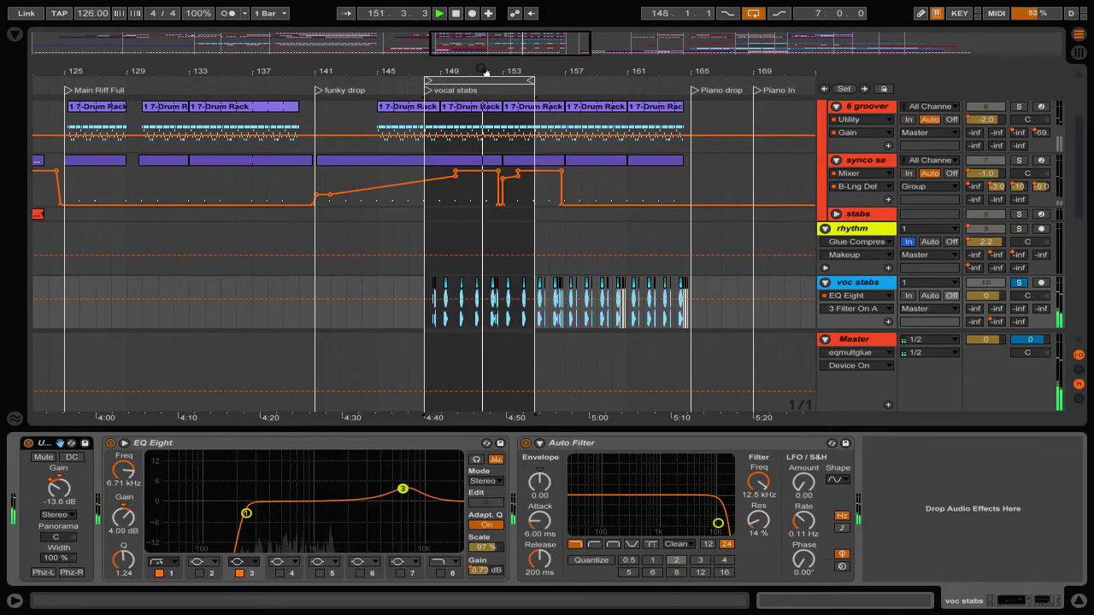
{"action": "mouse_move", "coordinate": [481, 70]}
{"action": "left_mouse_down"}
{"action": "mouse_move", "coordinate": [481, 205]}
{"action": "mouse_move", "coordinate": [485, 169]}
{"action": "left_mouse_up"}
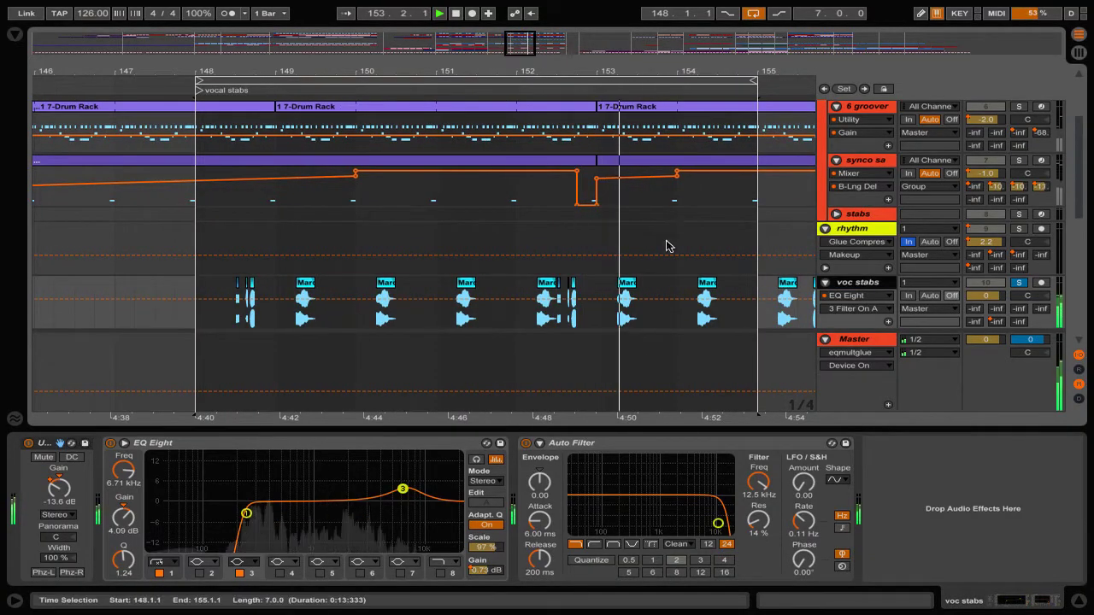
{"action": "left_click", "coordinate": [850, 284]}
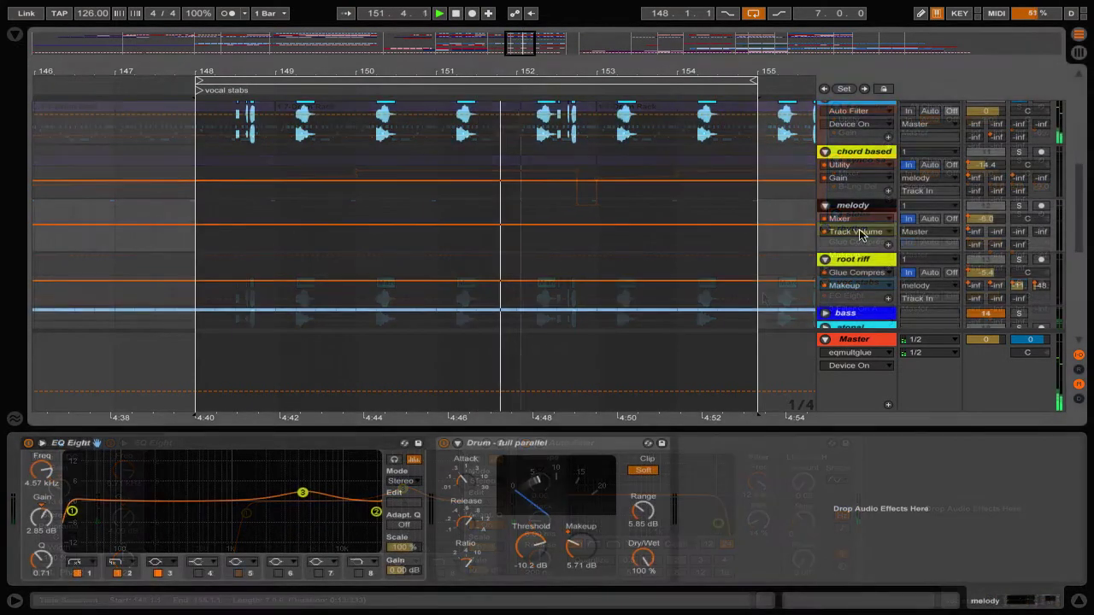
Unfold the bass group below the root riff track and audition it in solo.
{"action": "scroll", "coordinate": [860, 231], "scroll_direction": "down", "scroll_amount": 3}
{"action": "scroll", "coordinate": [859, 235], "scroll_direction": "down", "scroll_amount": 1}
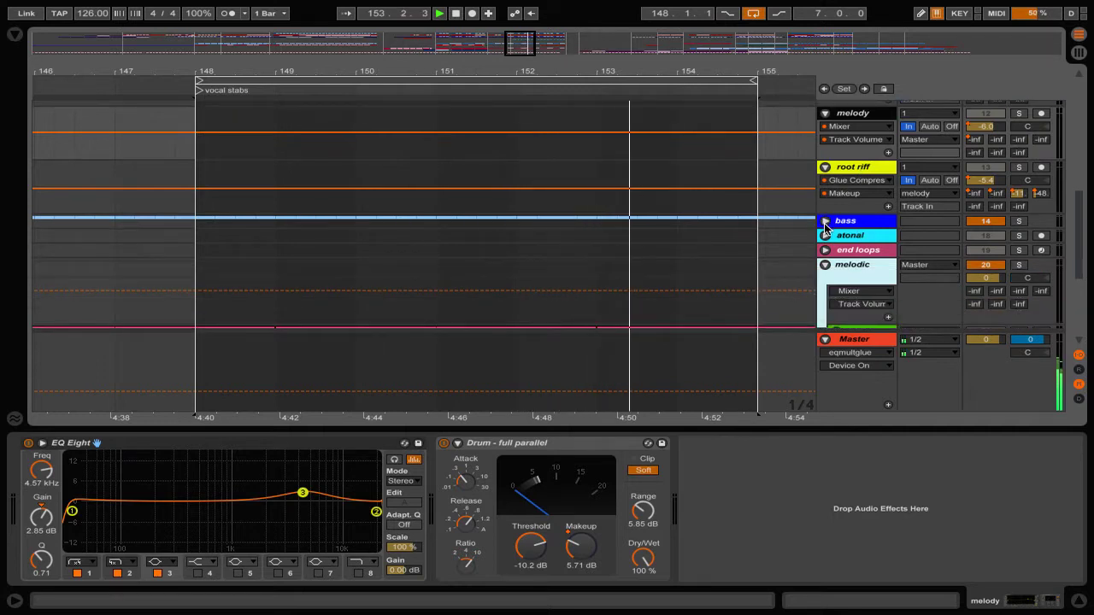
{"action": "left_click", "coordinate": [824, 221]}
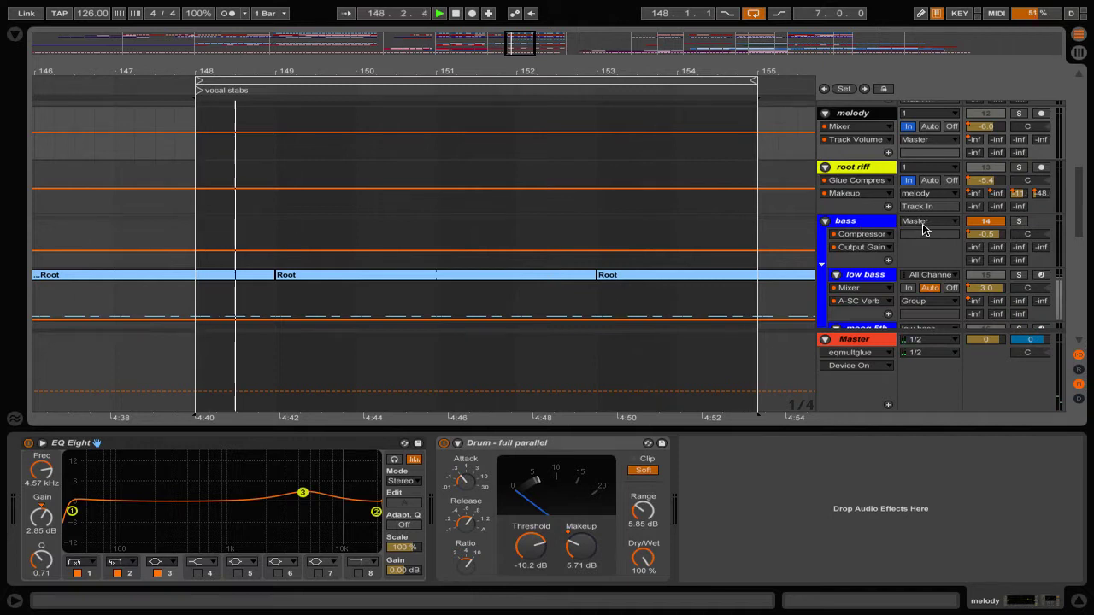
{"action": "left_click", "coordinate": [1018, 222]}
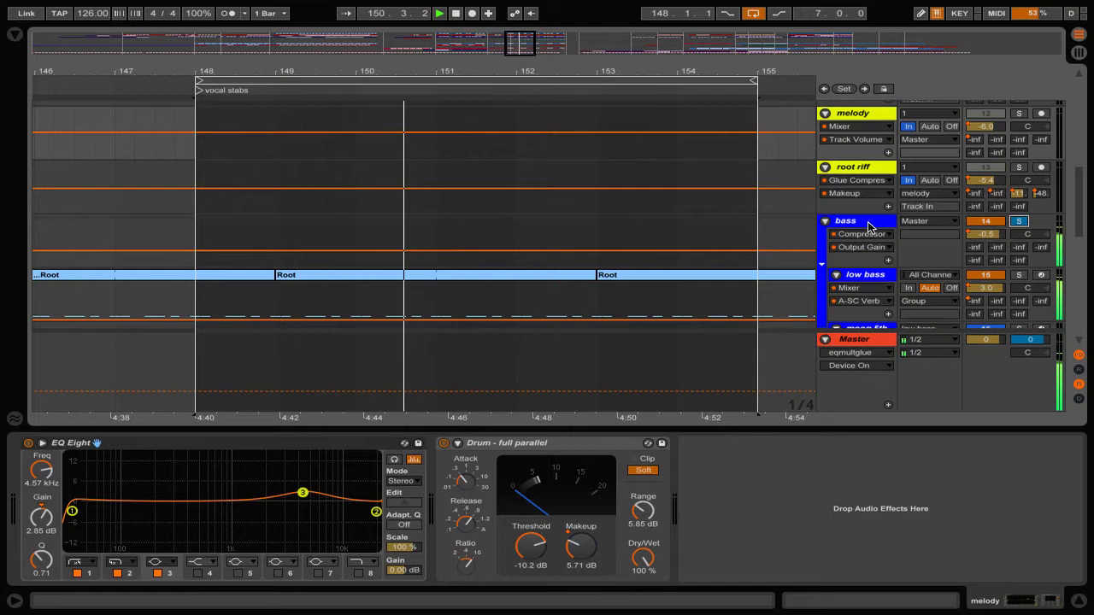
Solo the low bass track in the bass group and examine its Massive synth patch in the plug-in window, closing it when done.
{"action": "scroll", "coordinate": [867, 221], "scroll_direction": "down", "scroll_amount": 4}
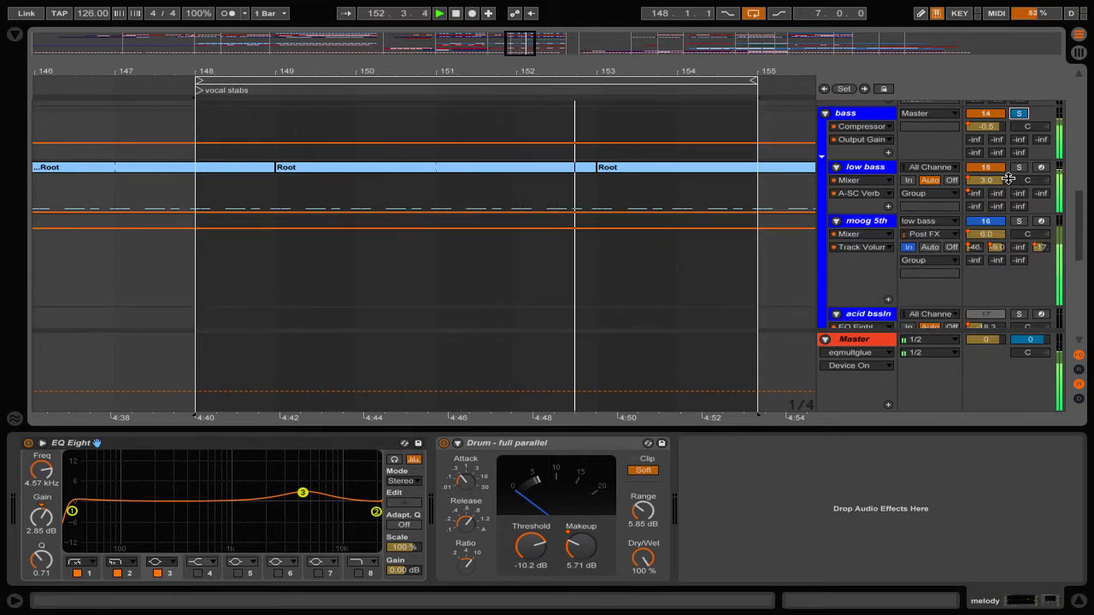
{"action": "left_click", "coordinate": [1019, 169]}
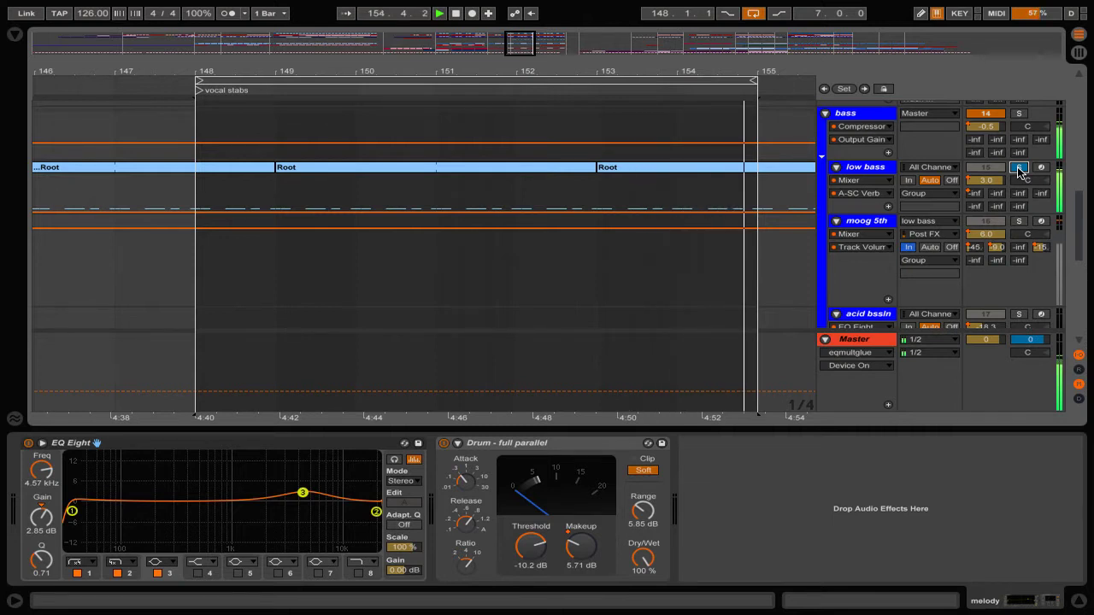
{"action": "left_click", "coordinate": [867, 167]}
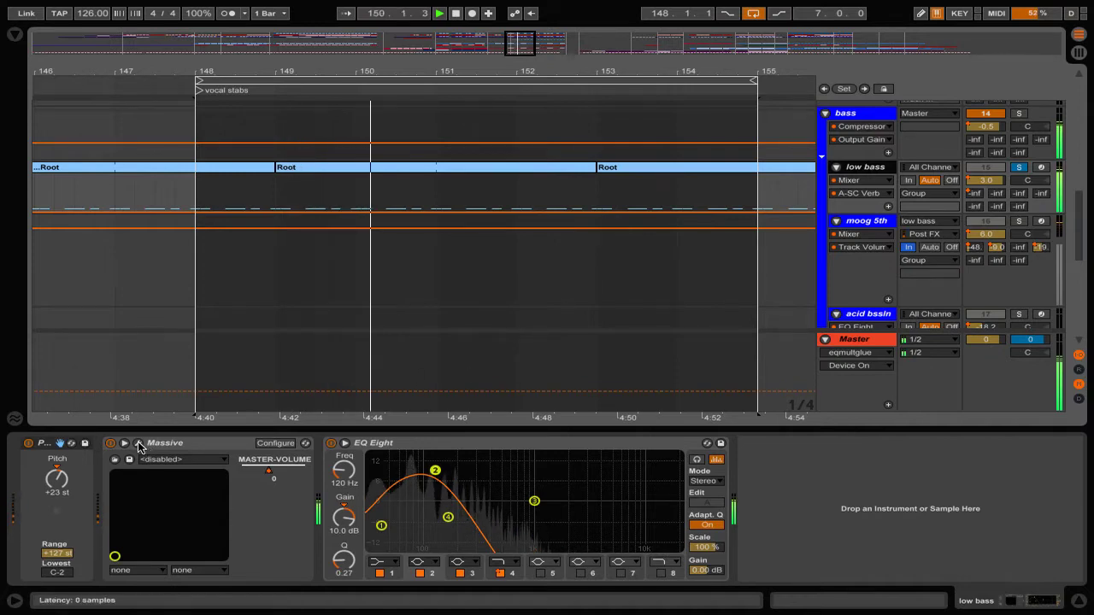
{"action": "left_click", "coordinate": [138, 444]}
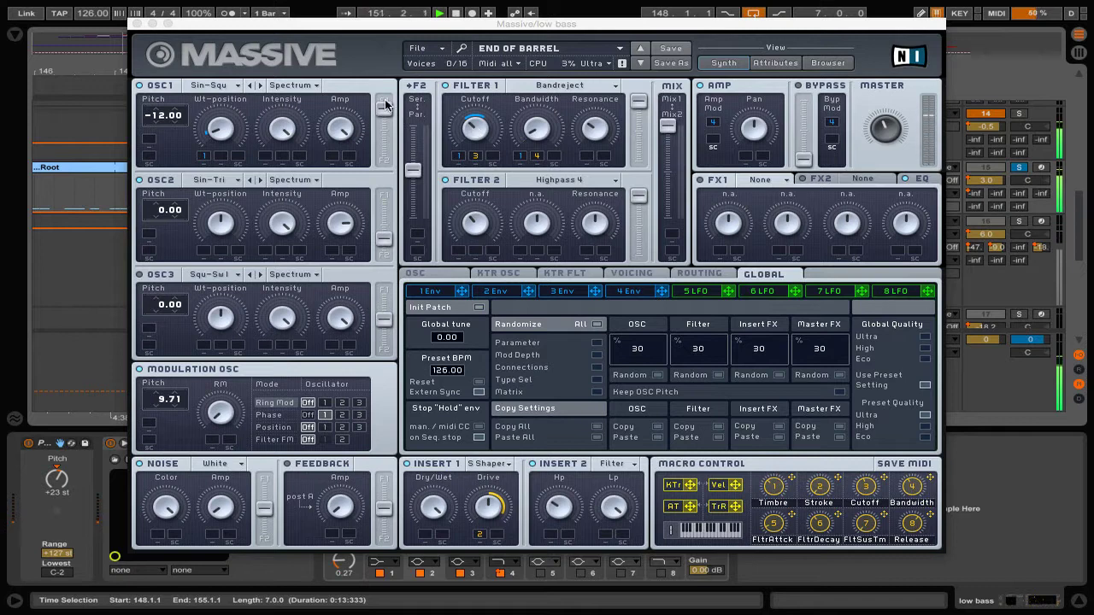
{"action": "left_click", "coordinate": [136, 24]}
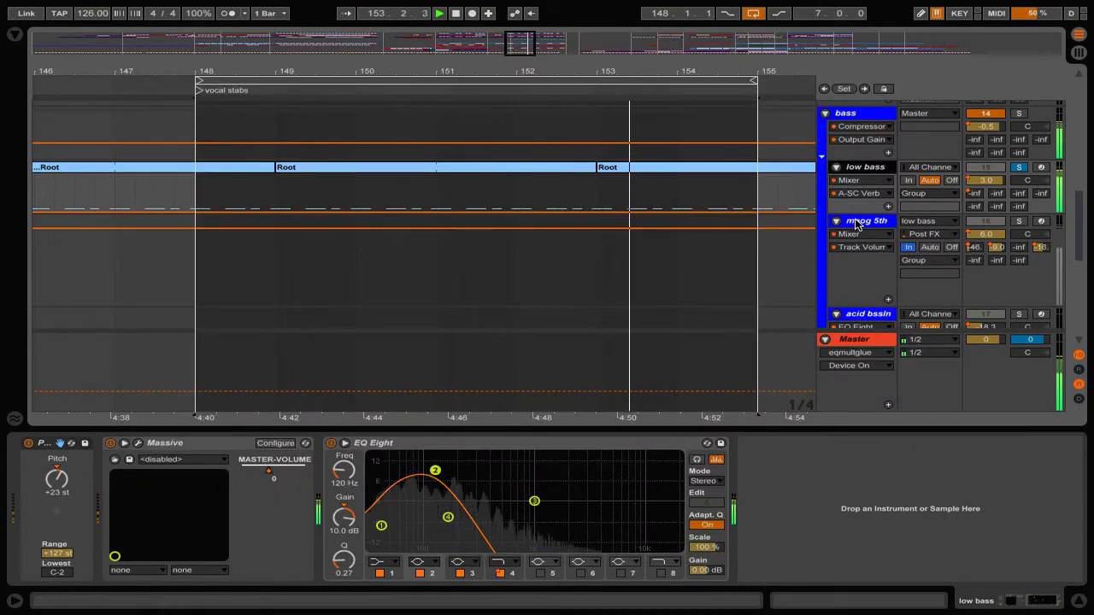
Solo the moog 5th track and examine its Minimonsta synth in the plug-in window, closing it when done.
{"action": "left_click", "coordinate": [1020, 221]}
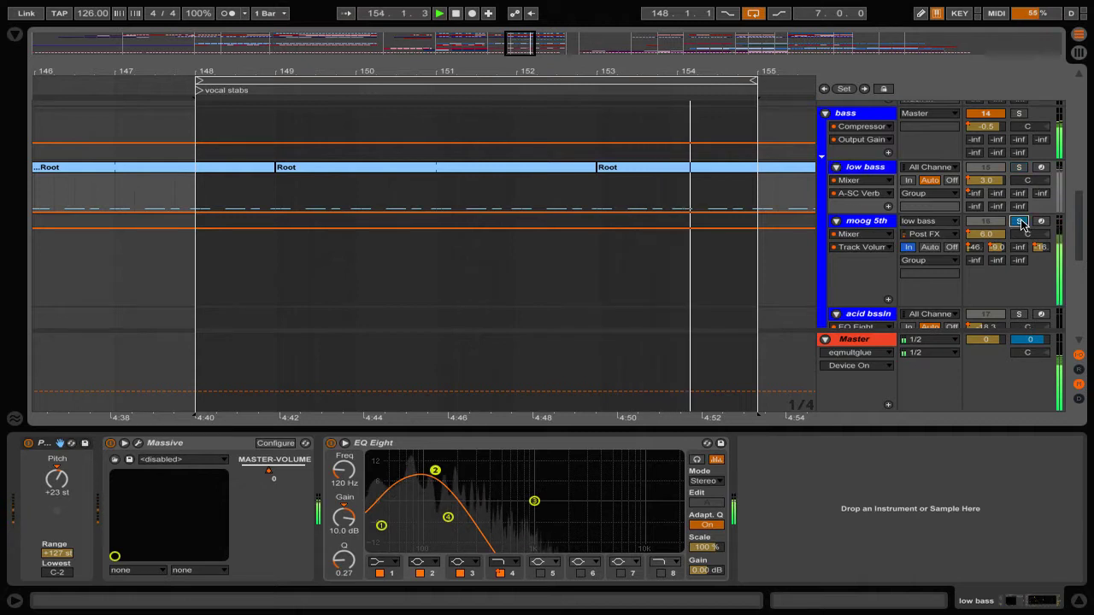
{"action": "left_click", "coordinate": [872, 223]}
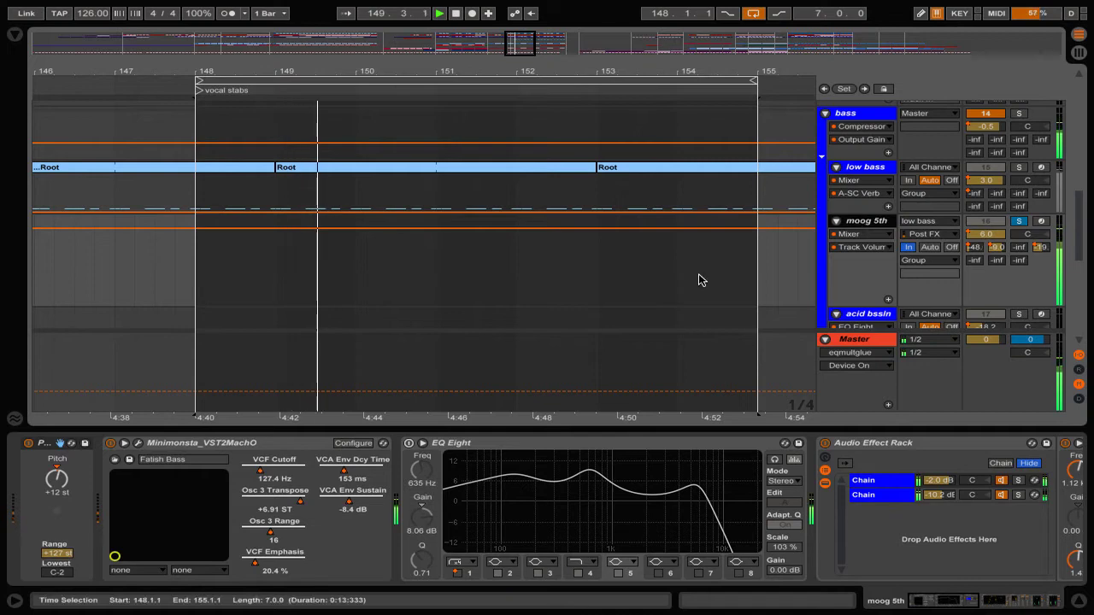
{"action": "left_click", "coordinate": [138, 445]}
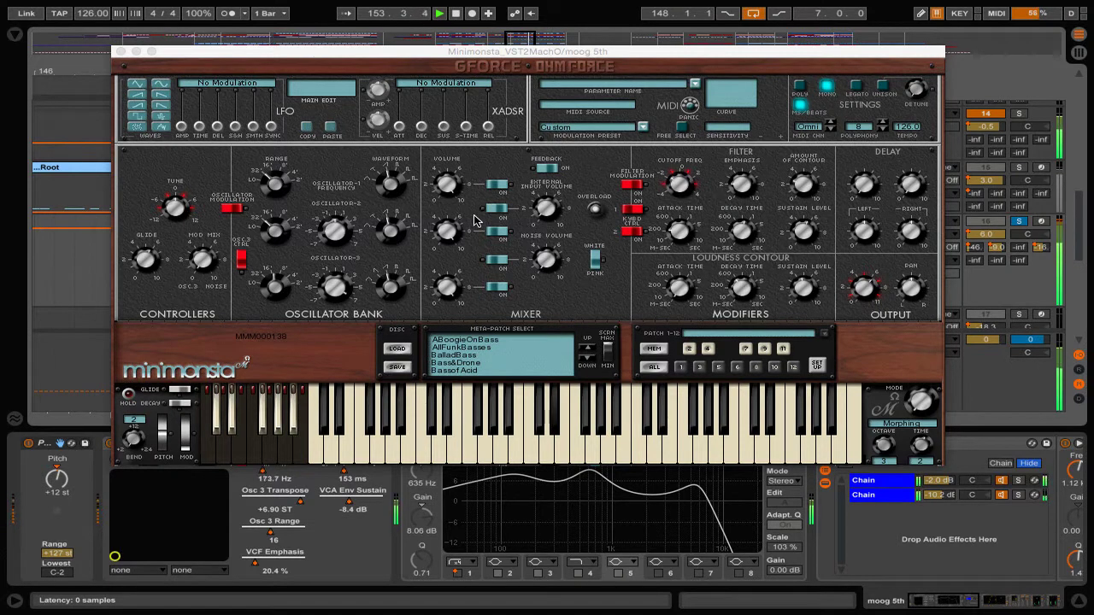
{"action": "left_click", "coordinate": [122, 52]}
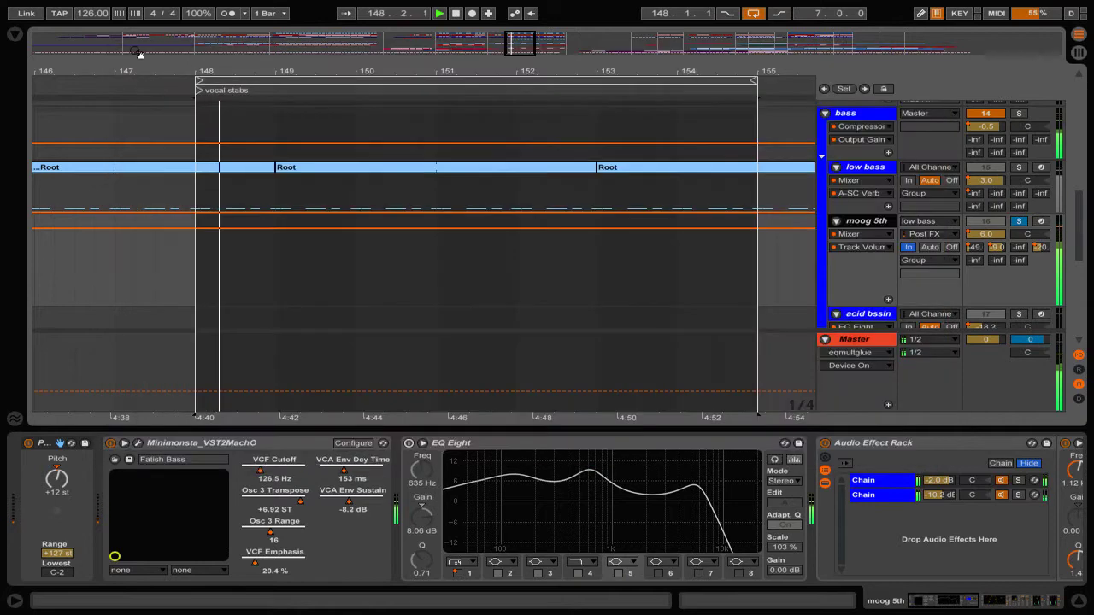
Show the moog 5th track's Minimonsta automation for VCF Cutoff and Osc 3 Transpose and examine it over a wider stretch of the arrangement.
{"action": "left_click", "coordinate": [857, 234]}
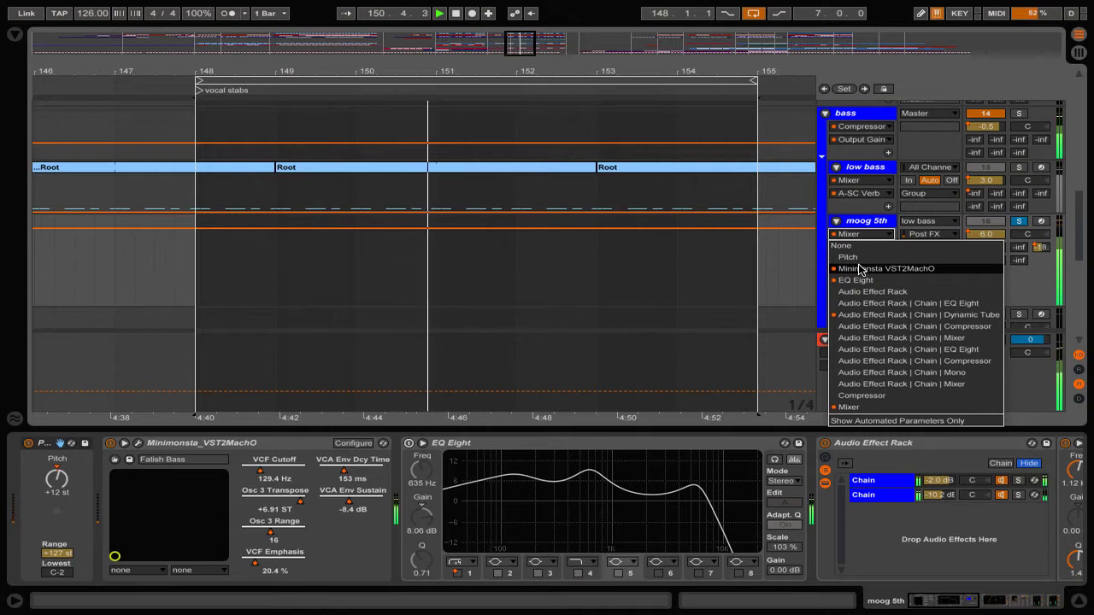
{"action": "left_click", "coordinate": [860, 268]}
{"action": "left_click", "coordinate": [860, 248]}
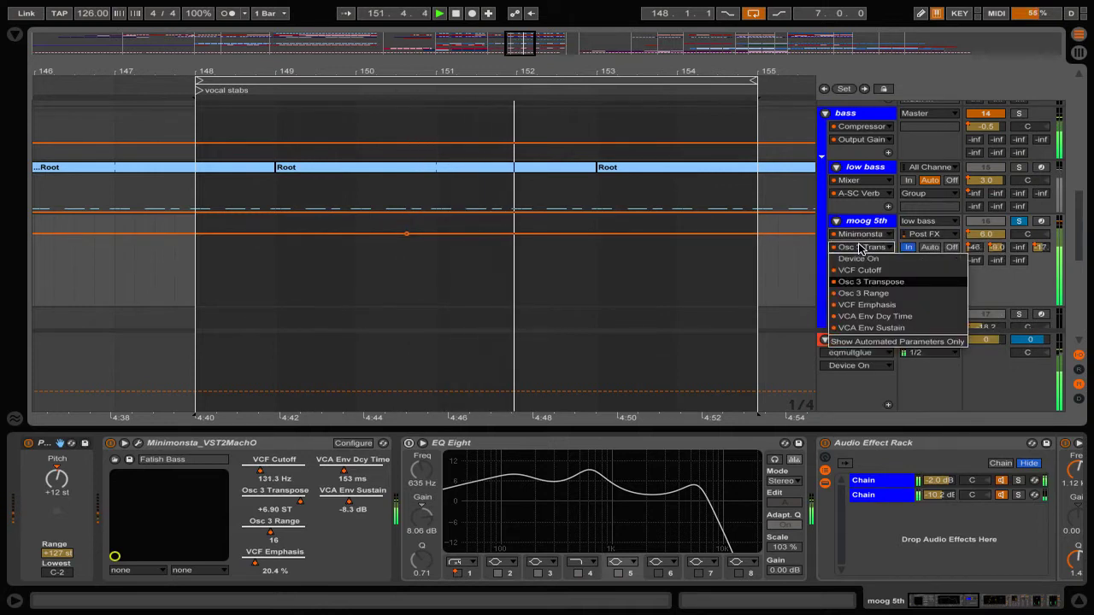
{"action": "left_click", "coordinate": [860, 270]}
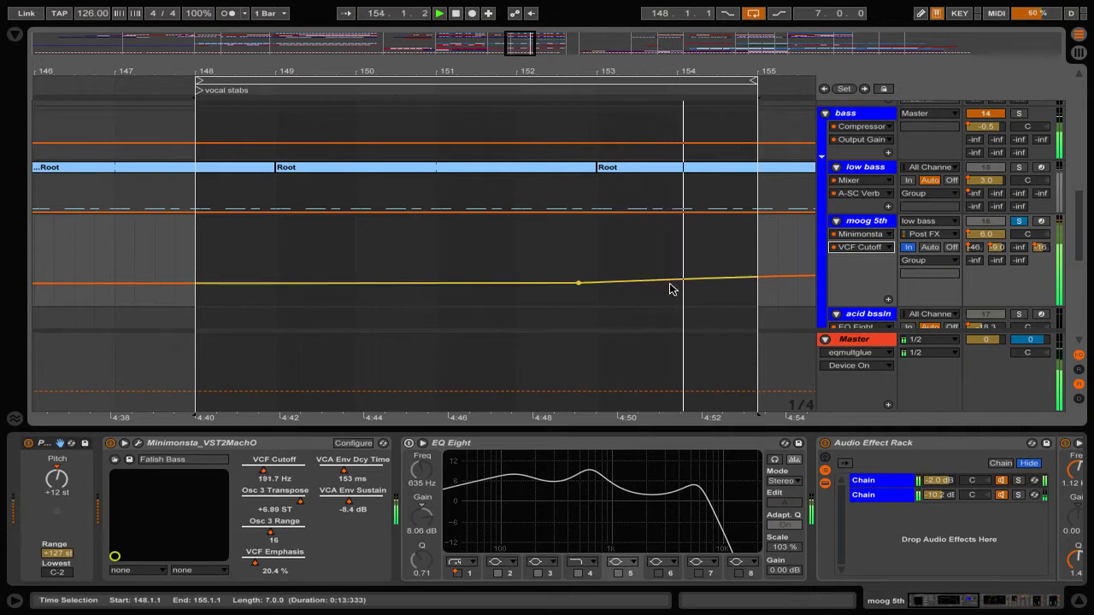
{"action": "left_click", "coordinate": [855, 248]}
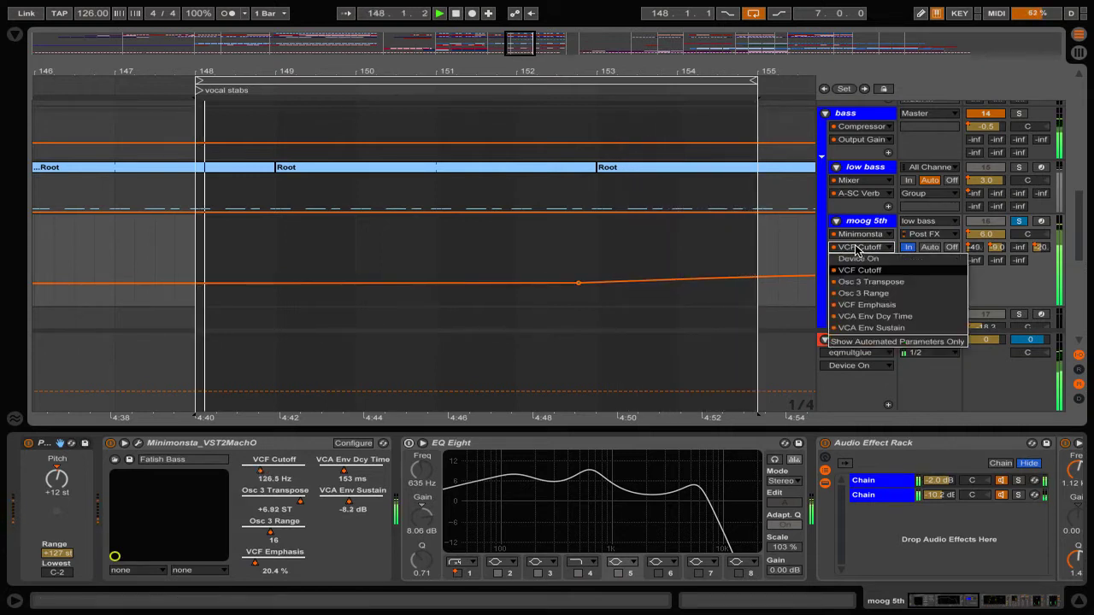
{"action": "left_click", "coordinate": [857, 282]}
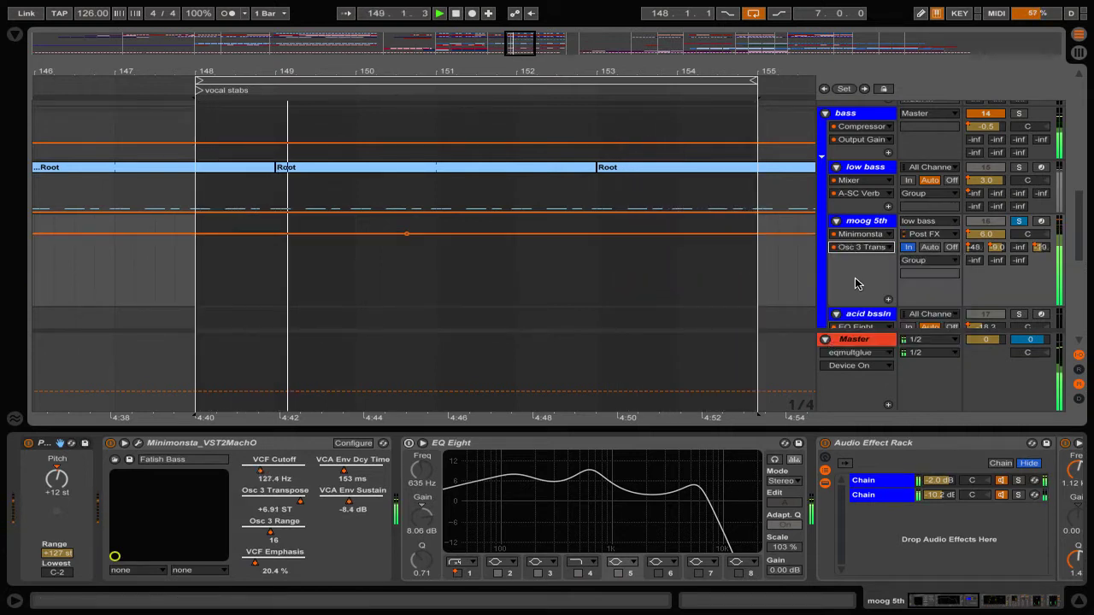
{"action": "left_click_drag", "start_coordinate": [444, 72], "coordinate": [591, 80]}
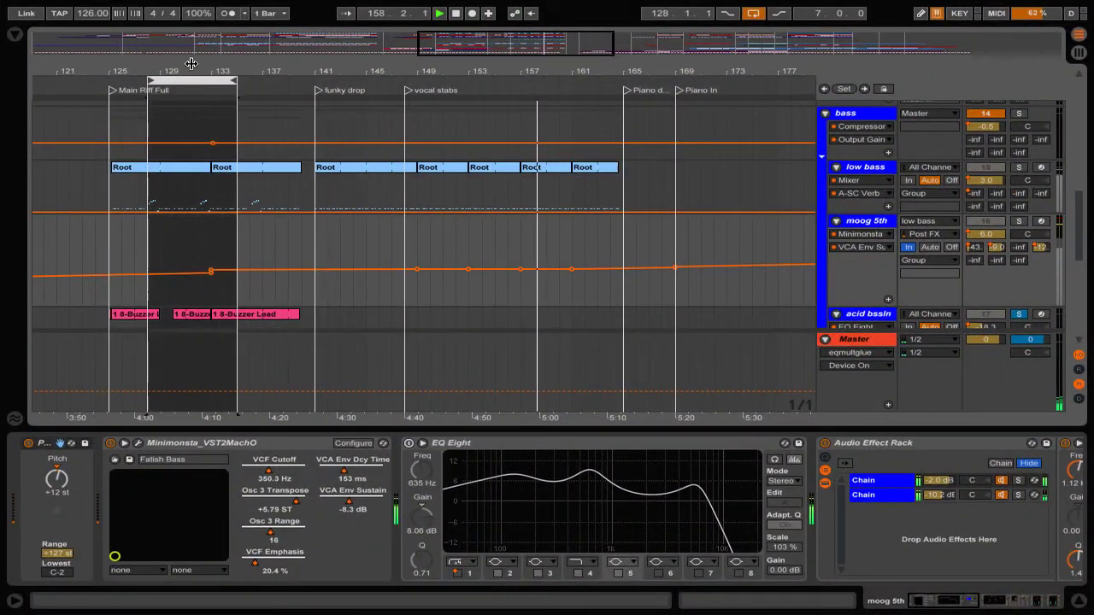
Move the seven-bar loop to start at bar 125 and examine the acid bassline's Massive patch in the plug-in window, closing it when done.
{"action": "left_click_drag", "start_coordinate": [192, 64], "coordinate": [147, 65]}
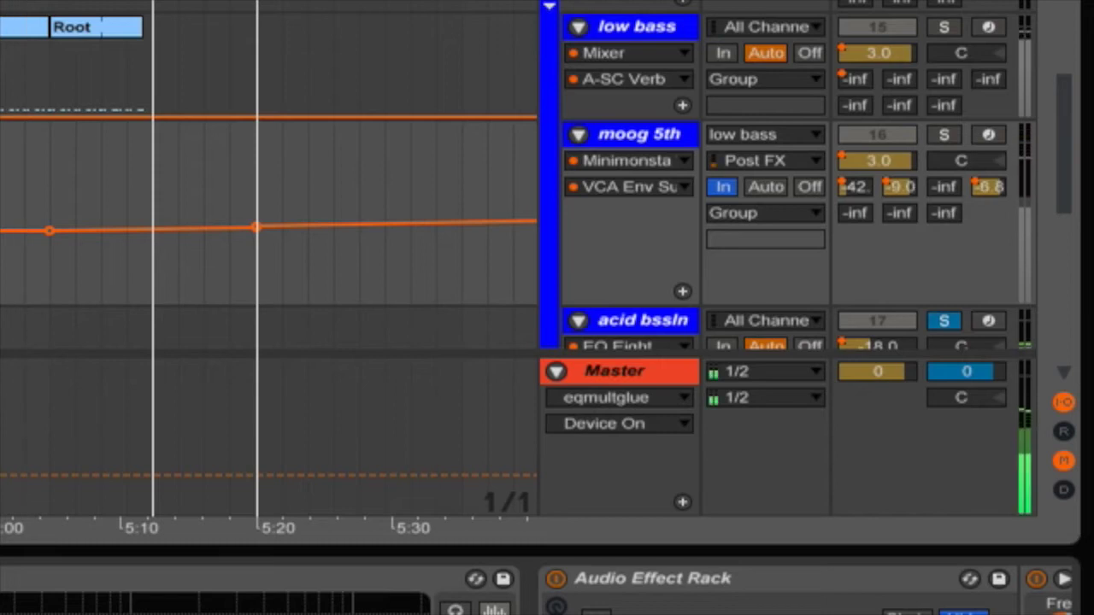
{"action": "scroll", "coordinate": [618, 244], "scroll_direction": "down", "scroll_amount": 5}
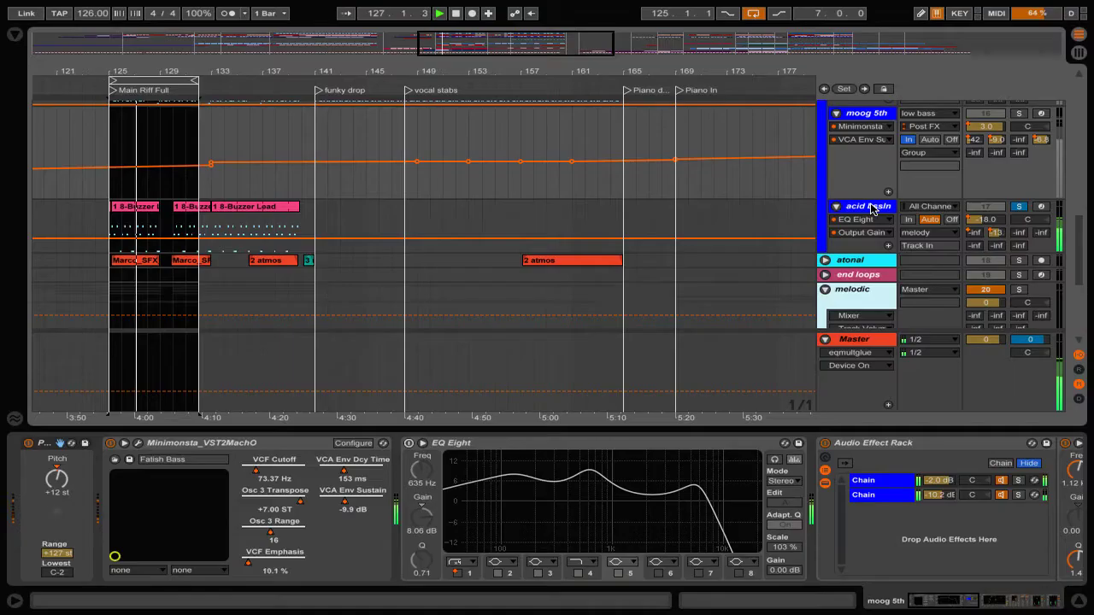
{"action": "left_click", "coordinate": [647, 103]}
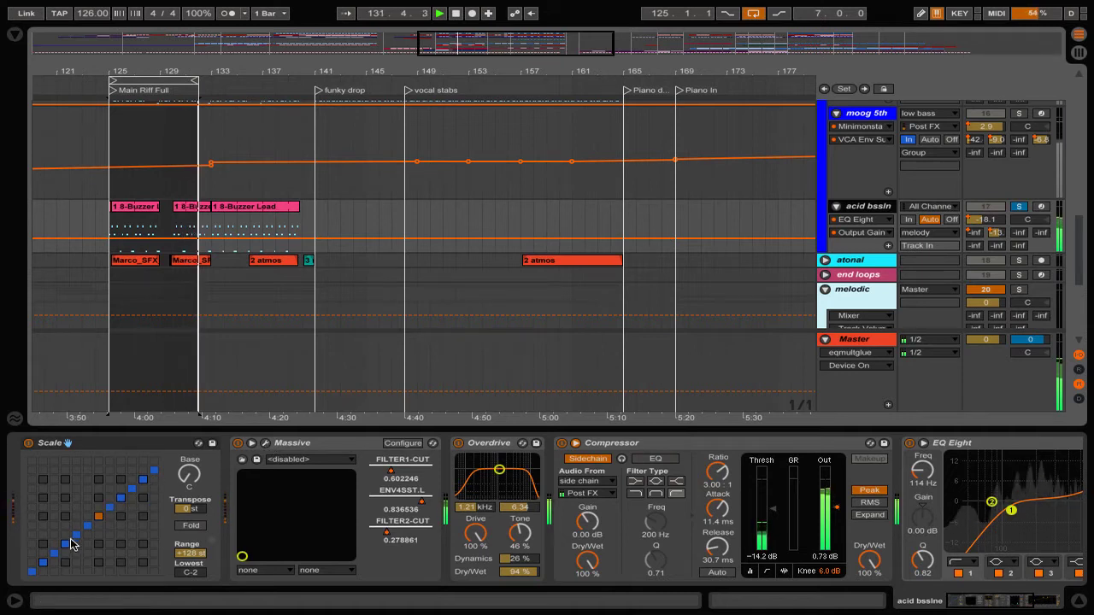
{"action": "left_click", "coordinate": [266, 444]}
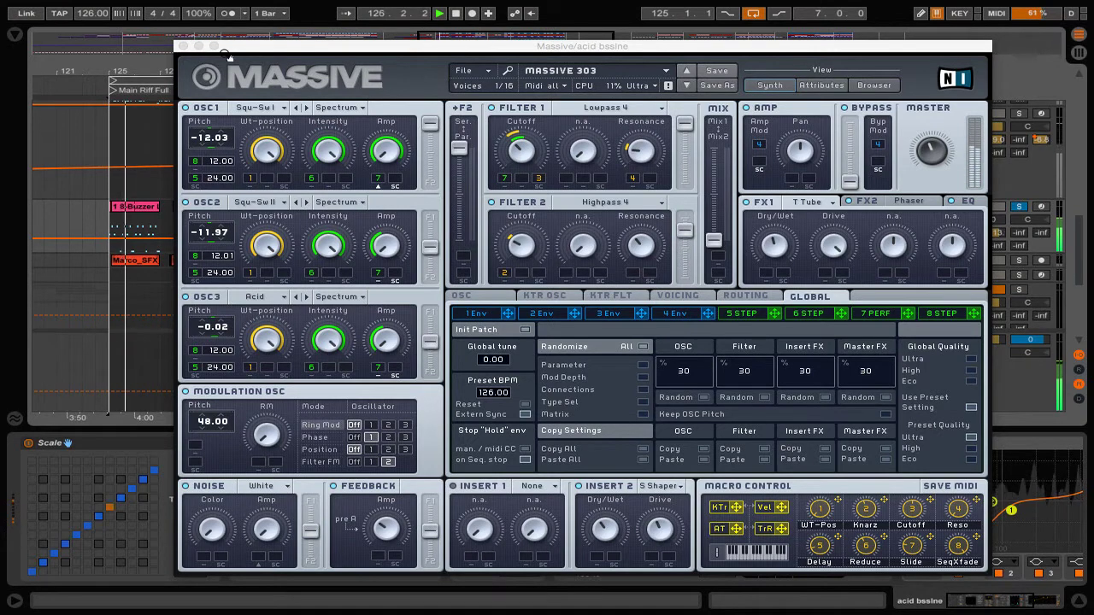
{"action": "left_click", "coordinate": [183, 45]}
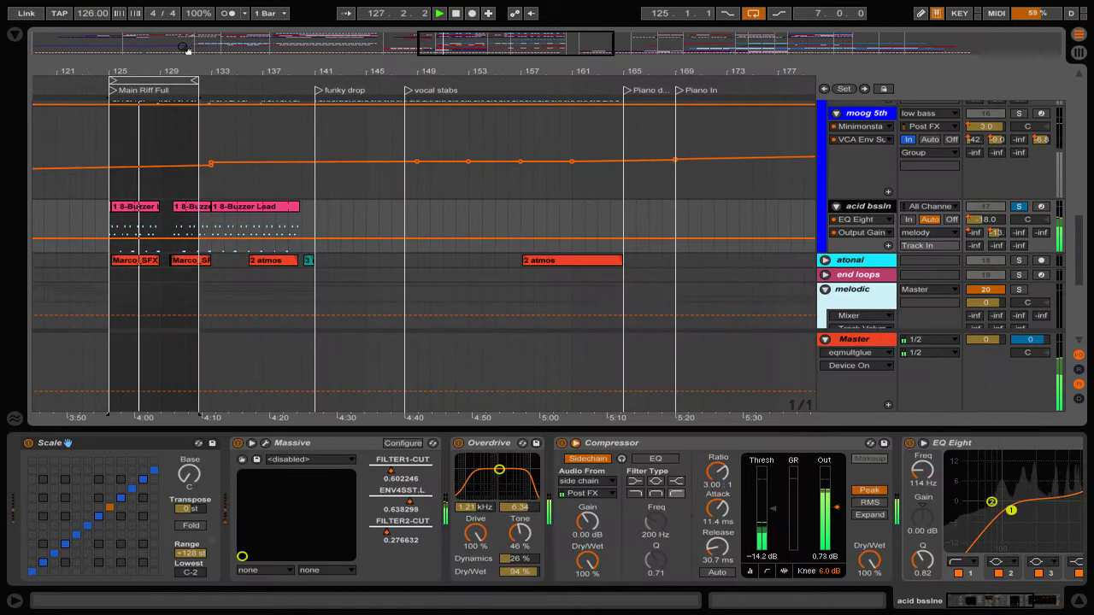
Show the acid bassline's Massive automation for FILTER2-CUT and FILTER1-CUT and examine it across the whole arrangement.
{"action": "left_click", "coordinate": [863, 219]}
{"action": "left_click", "coordinate": [855, 254]}
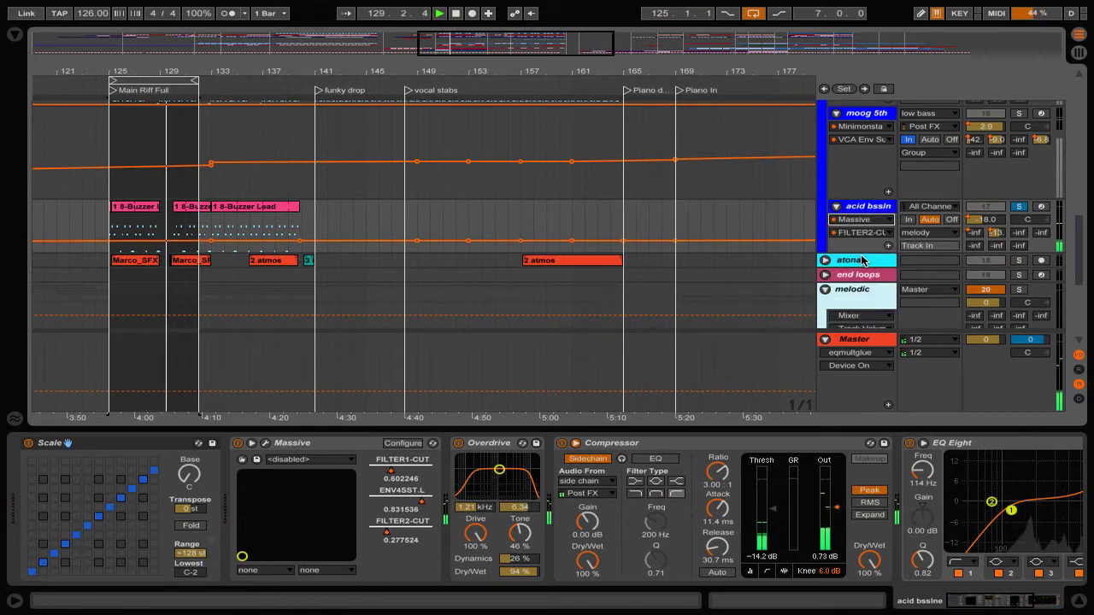
{"action": "left_click", "coordinate": [862, 233]}
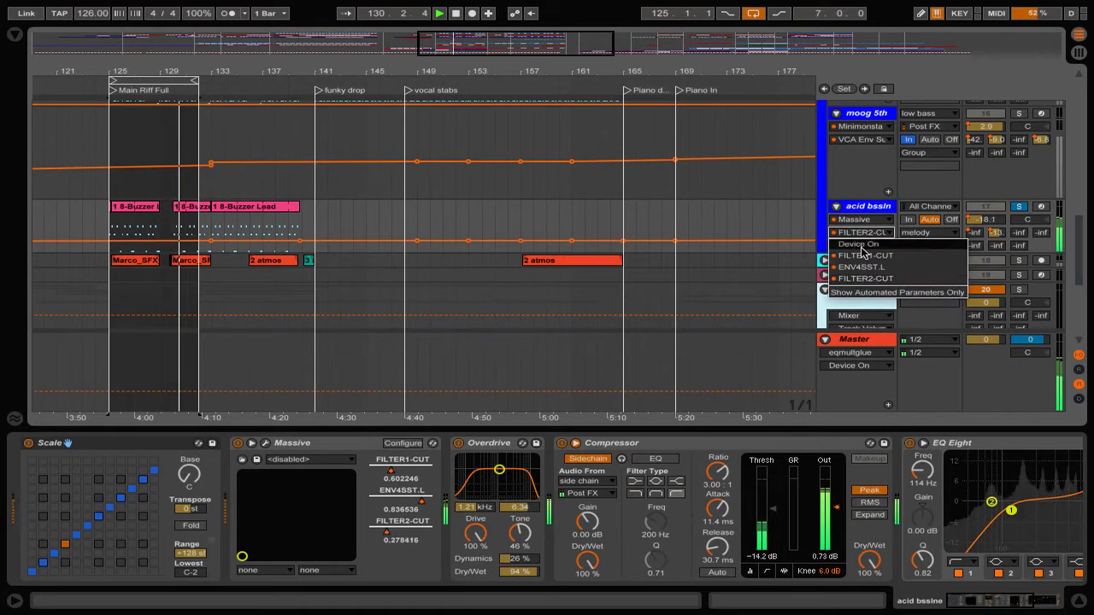
{"action": "left_click", "coordinate": [861, 259]}
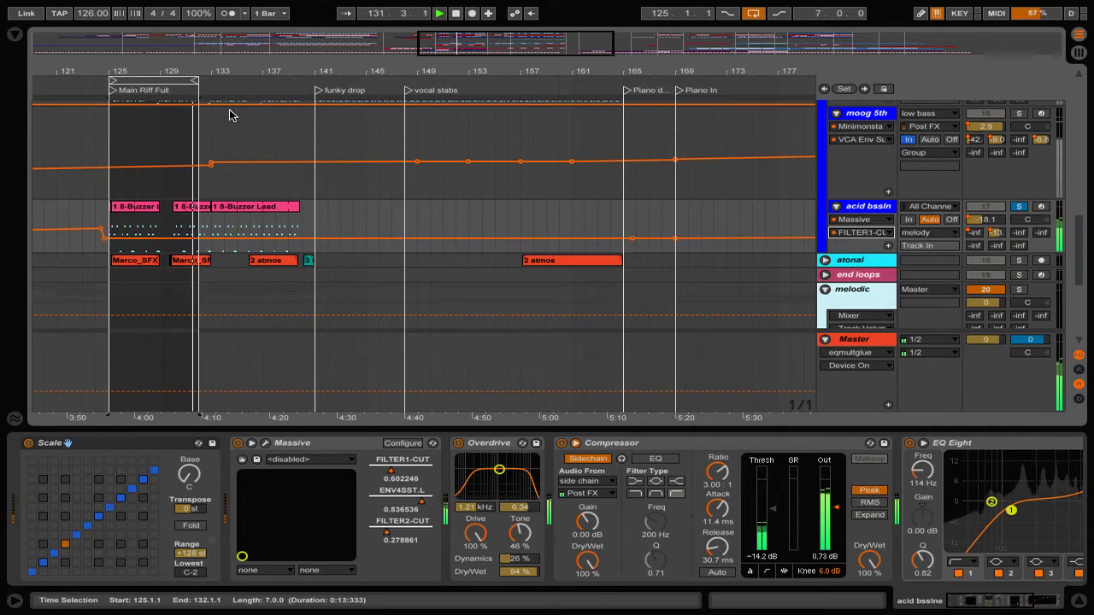
{"action": "left_click_drag", "start_coordinate": [437, 43], "coordinate": [437, 10]}
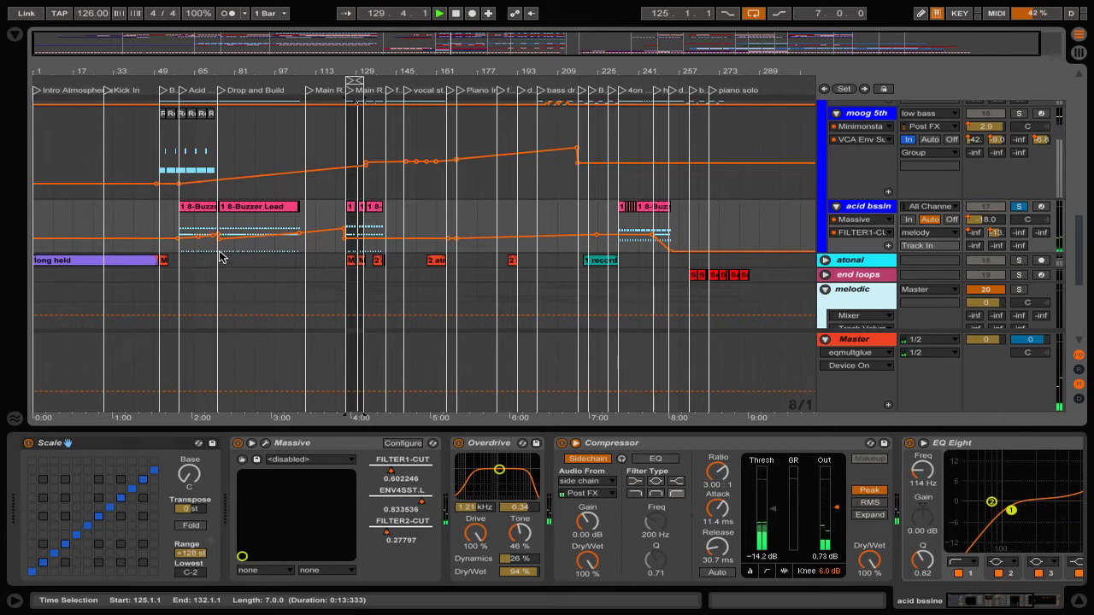
Play the acid bassline from the Acid Bass In marker while checking its Massive synth, and show the track's B-Lng Del send automation.
{"action": "left_click", "coordinate": [182, 90]}
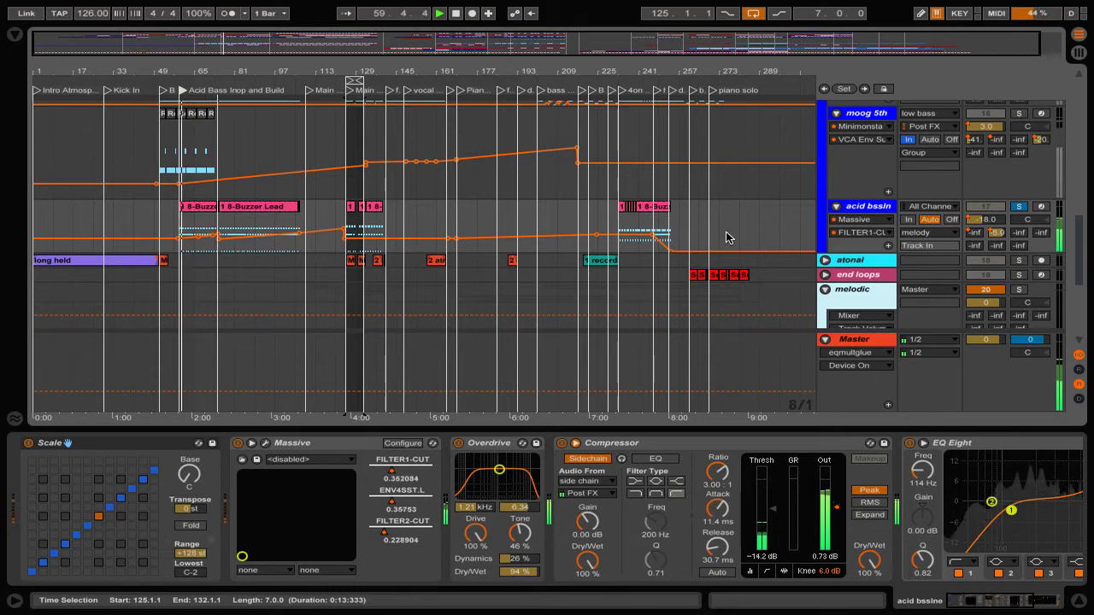
{"action": "left_click", "coordinate": [848, 236]}
{"action": "left_click", "coordinate": [849, 236]}
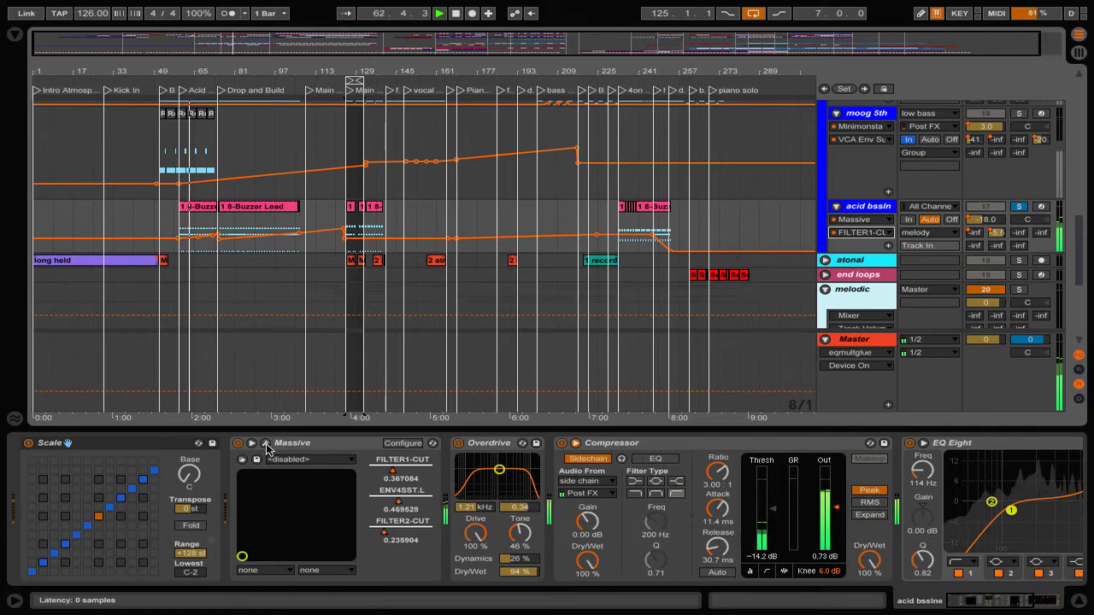
{"action": "left_click", "coordinate": [266, 444]}
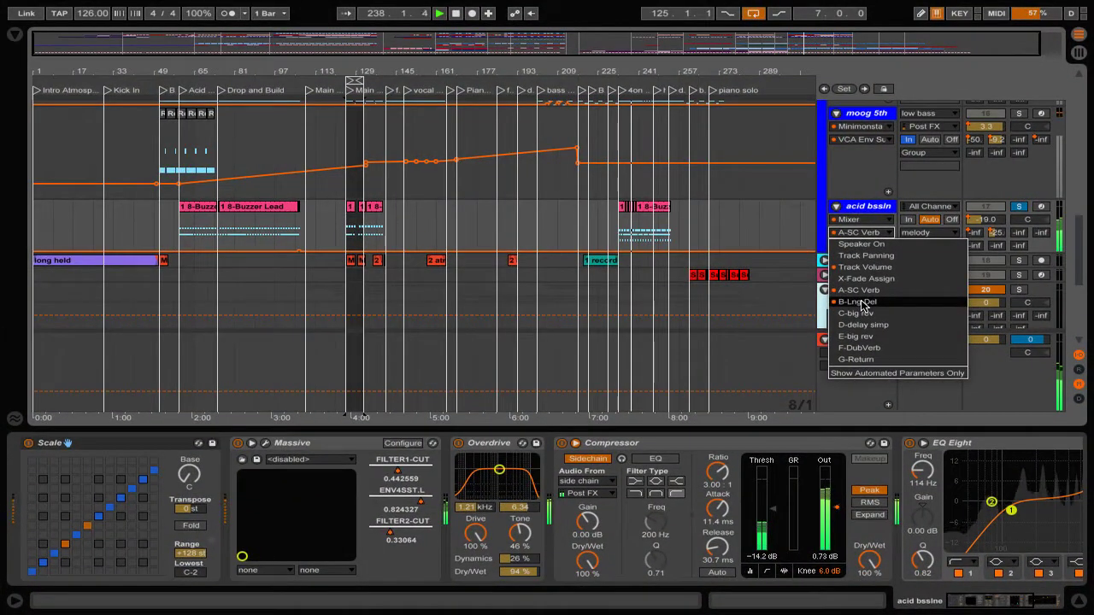
{"action": "left_click", "coordinate": [861, 302]}
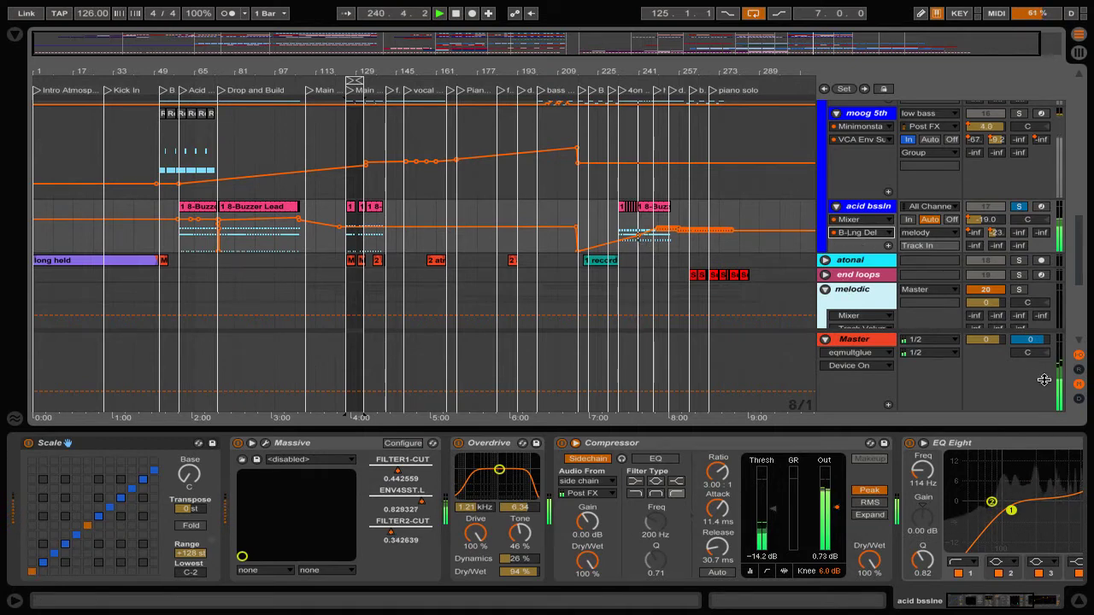
Show the return tracks and audition B Lng Del, C big rev and D delay simp in solo, replaying from the hp filt to drop marker.
{"action": "left_click", "coordinate": [1080, 373]}
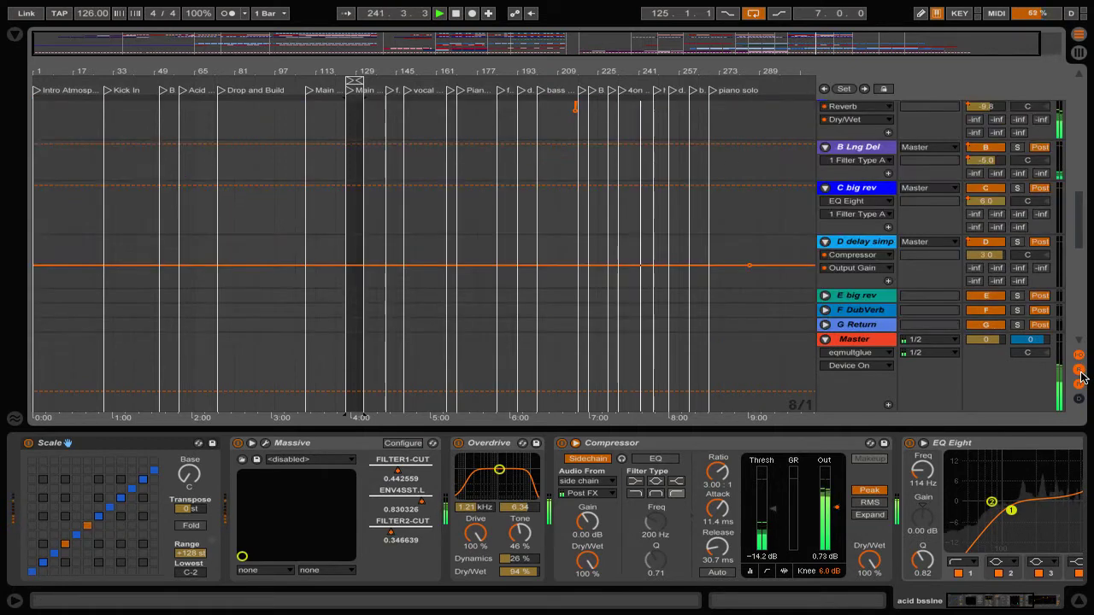
{"action": "left_click", "coordinate": [870, 148]}
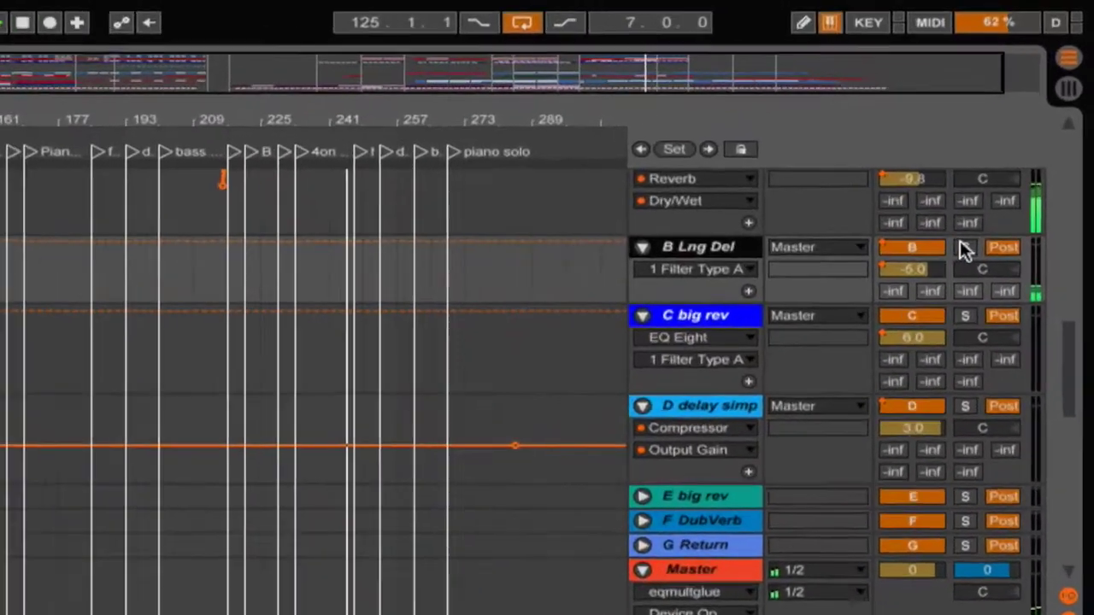
{"action": "left_click", "coordinate": [1016, 147]}
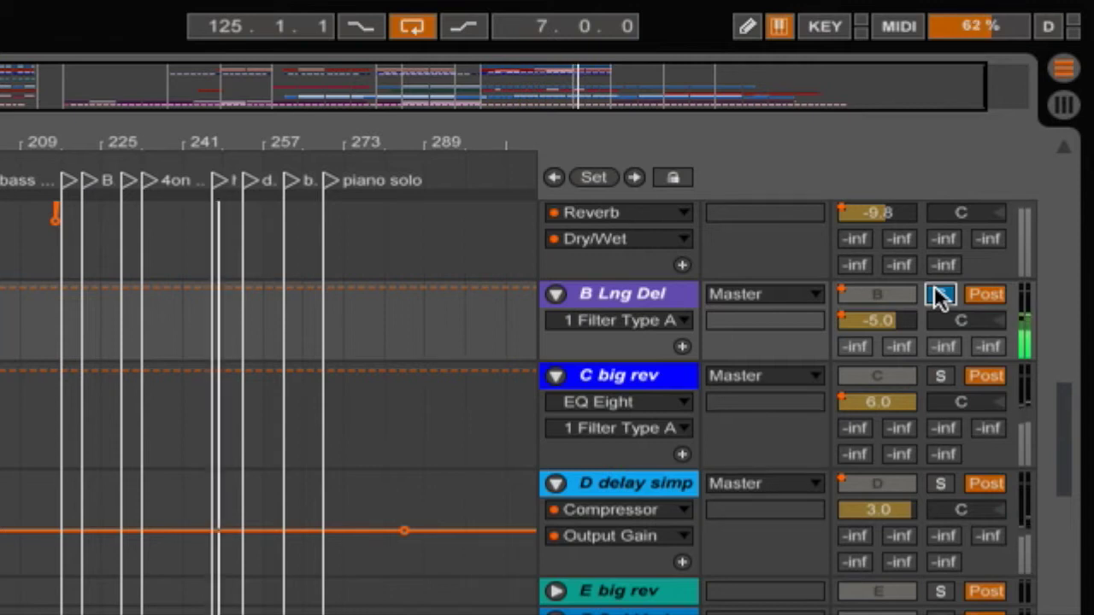
{"action": "left_click", "coordinate": [941, 376]}
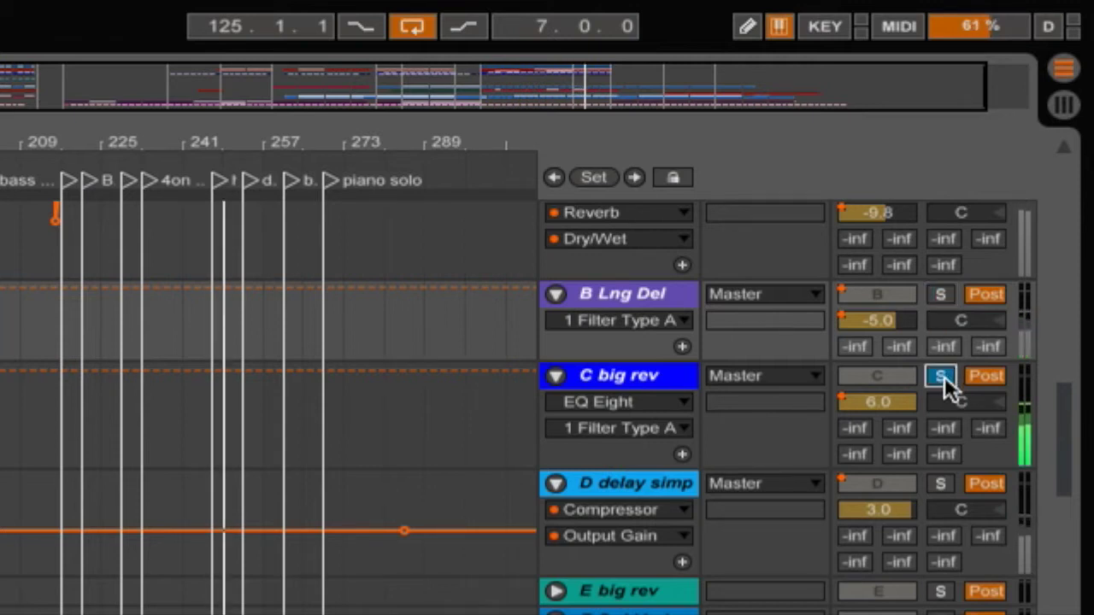
{"action": "left_click", "coordinate": [939, 484]}
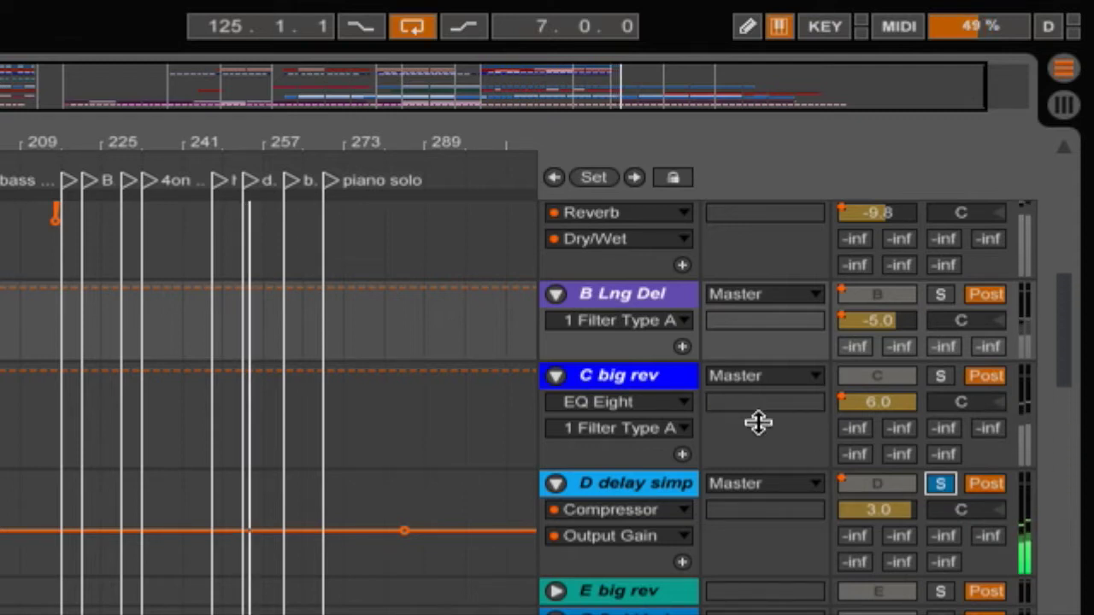
{"action": "left_click", "coordinate": [219, 182]}
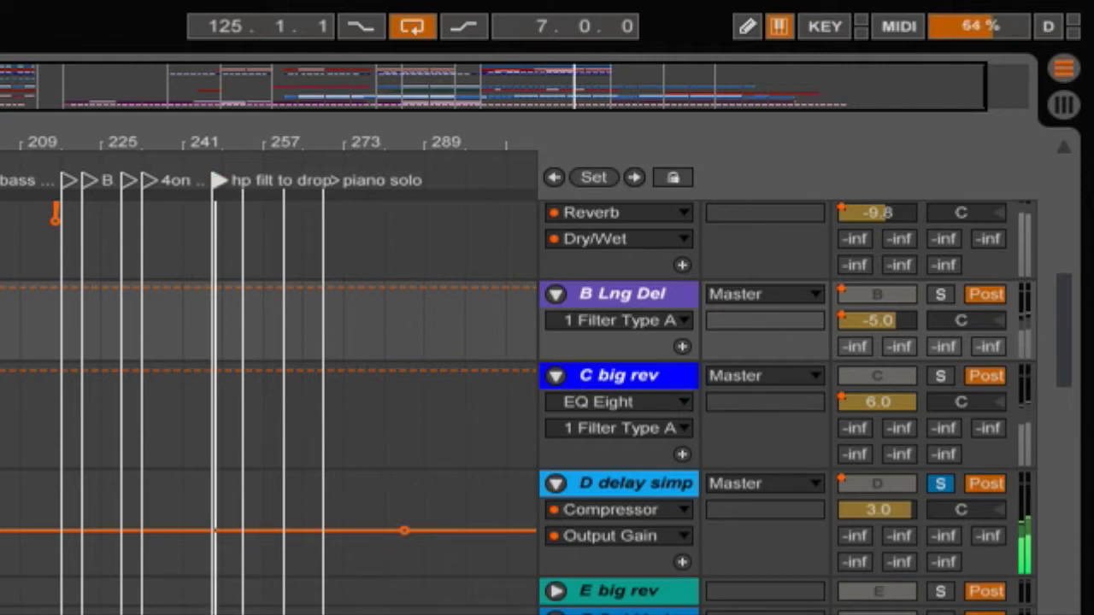
Go back to the acid bassline track in the bass group and solo it again.
{"action": "scroll", "coordinate": [622, 391], "scroll_direction": "up", "scroll_amount": 10}
{"action": "scroll", "coordinate": [622, 391], "scroll_direction": "up", "scroll_amount": 10}
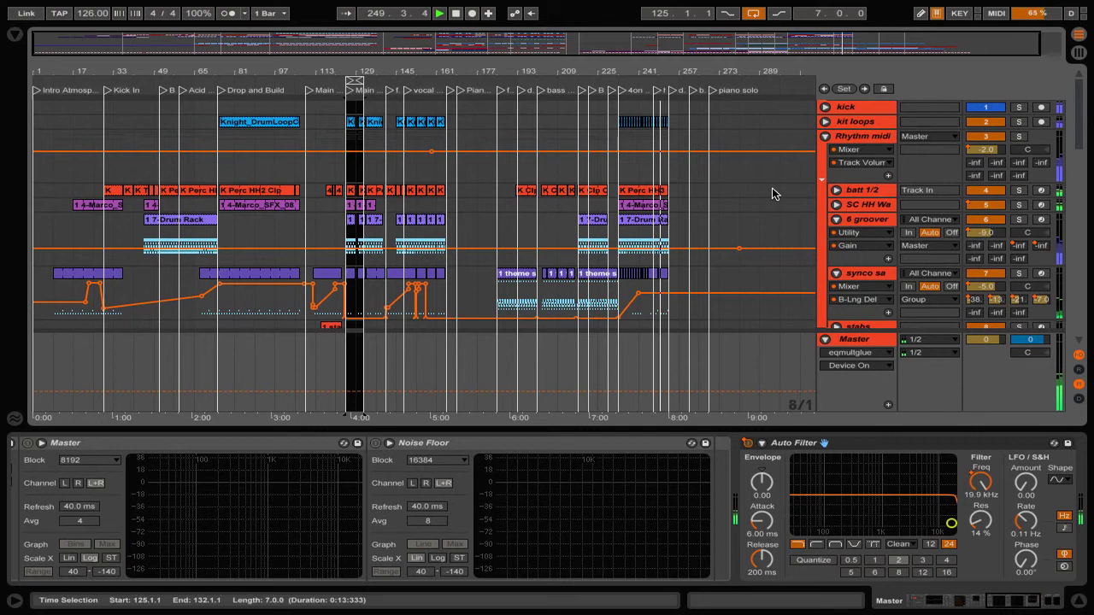
{"action": "scroll", "coordinate": [773, 194], "scroll_direction": "down", "scroll_amount": 10}
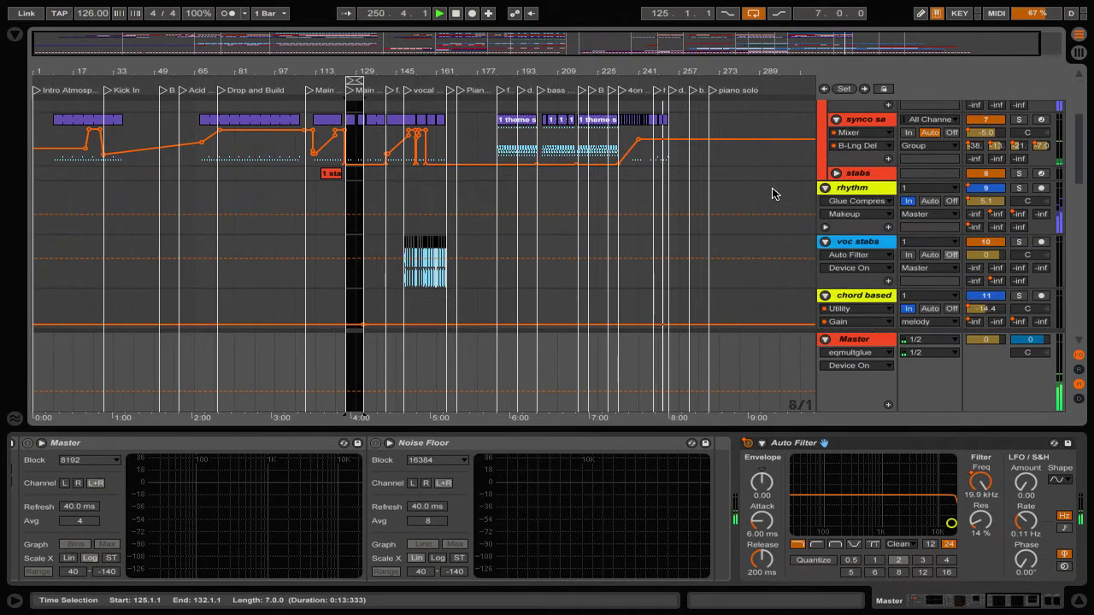
{"action": "scroll", "coordinate": [773, 194], "scroll_direction": "down", "scroll_amount": 5}
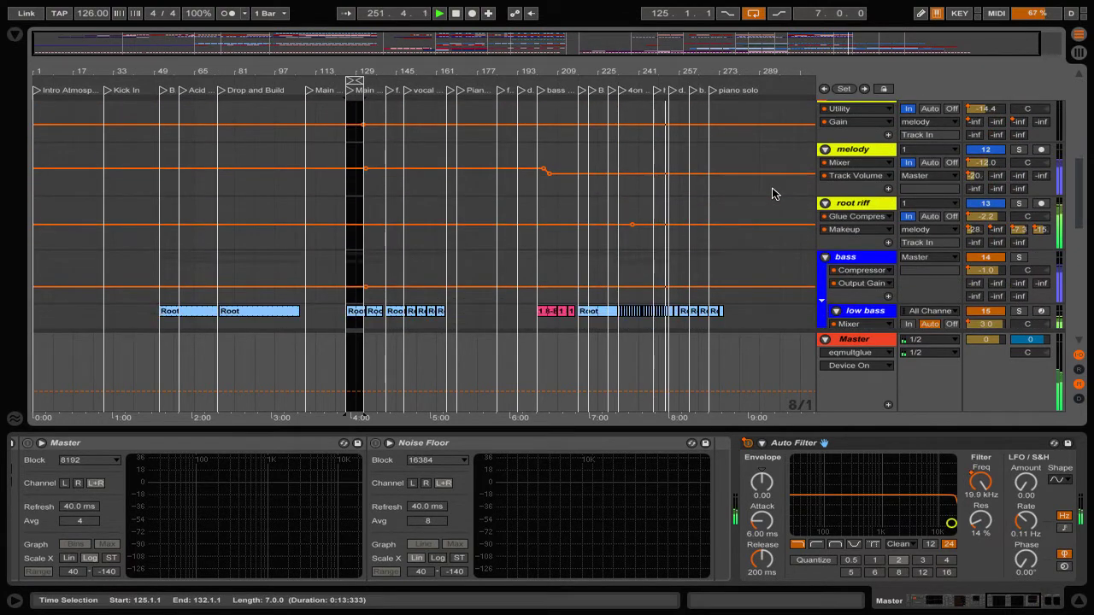
{"action": "scroll", "coordinate": [773, 194], "scroll_direction": "down", "scroll_amount": 5}
{"action": "scroll", "coordinate": [837, 258], "scroll_direction": "down", "scroll_amount": 1}
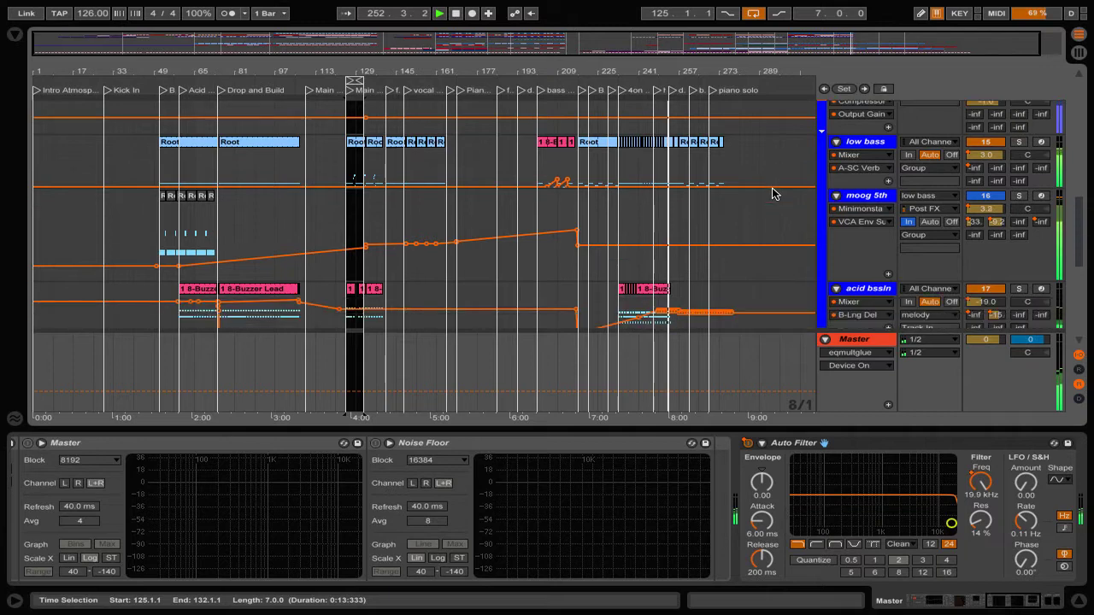
{"action": "scroll", "coordinate": [851, 249], "scroll_direction": "down", "scroll_amount": 1}
{"action": "left_click", "coordinate": [858, 241]}
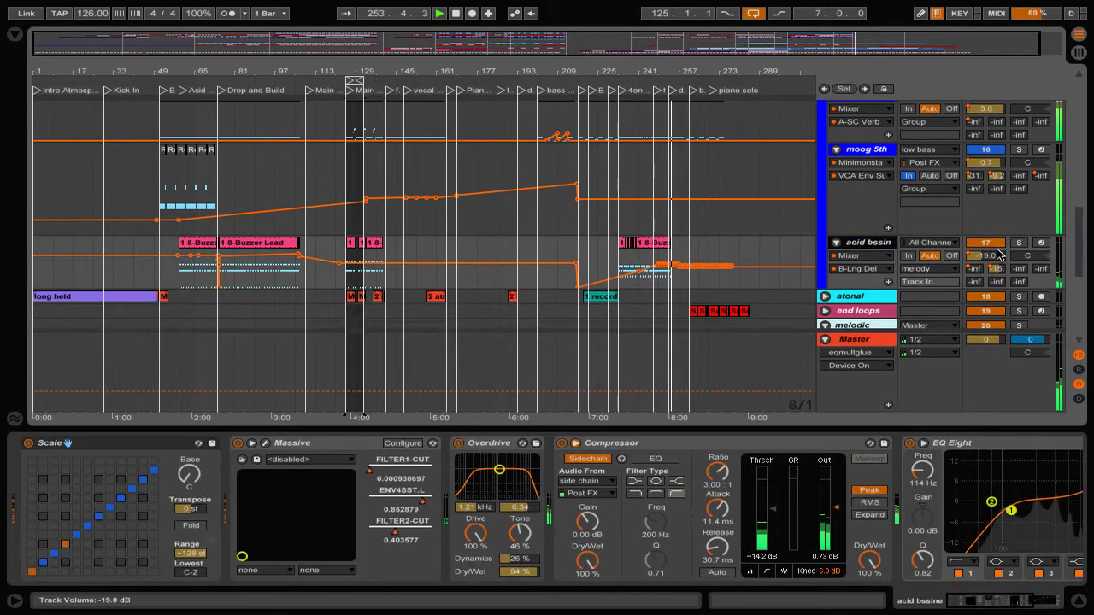
{"action": "left_click", "coordinate": [1017, 243]}
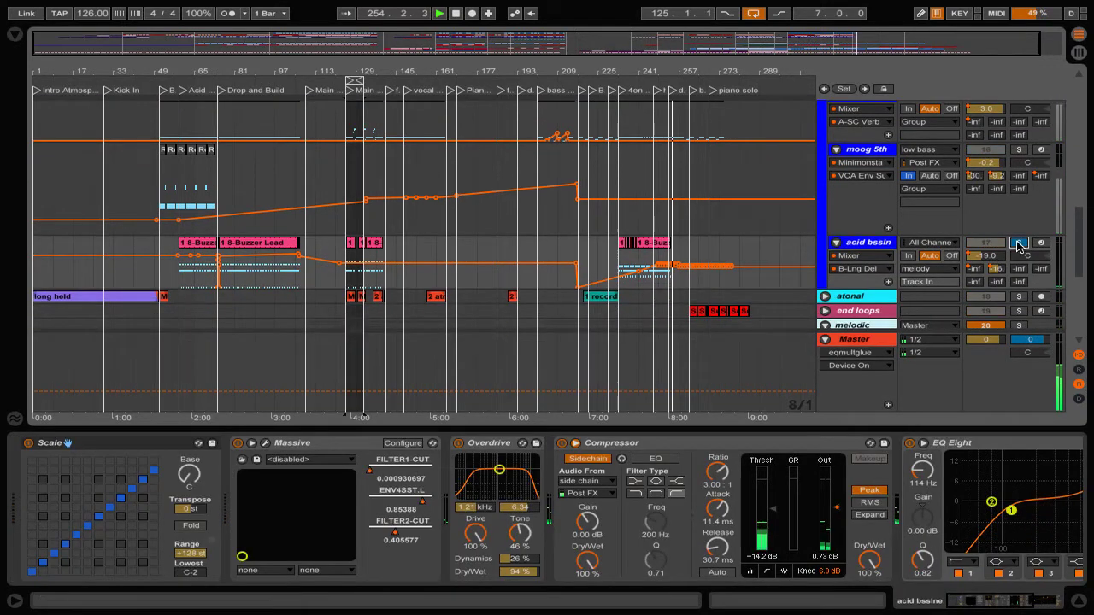
Unfold the atonal track and audition its long held clip in solo from the Intro Atmospheres marker.
{"action": "scroll", "coordinate": [862, 240], "scroll_direction": "down", "scroll_amount": 2}
{"action": "left_click", "coordinate": [852, 251]}
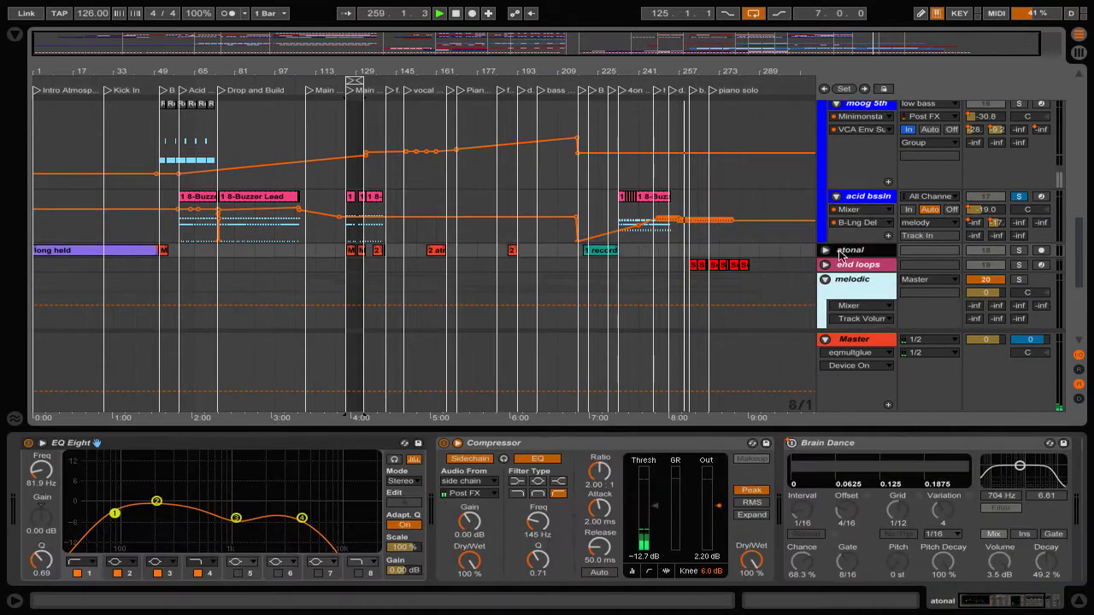
{"action": "left_click", "coordinate": [826, 251]}
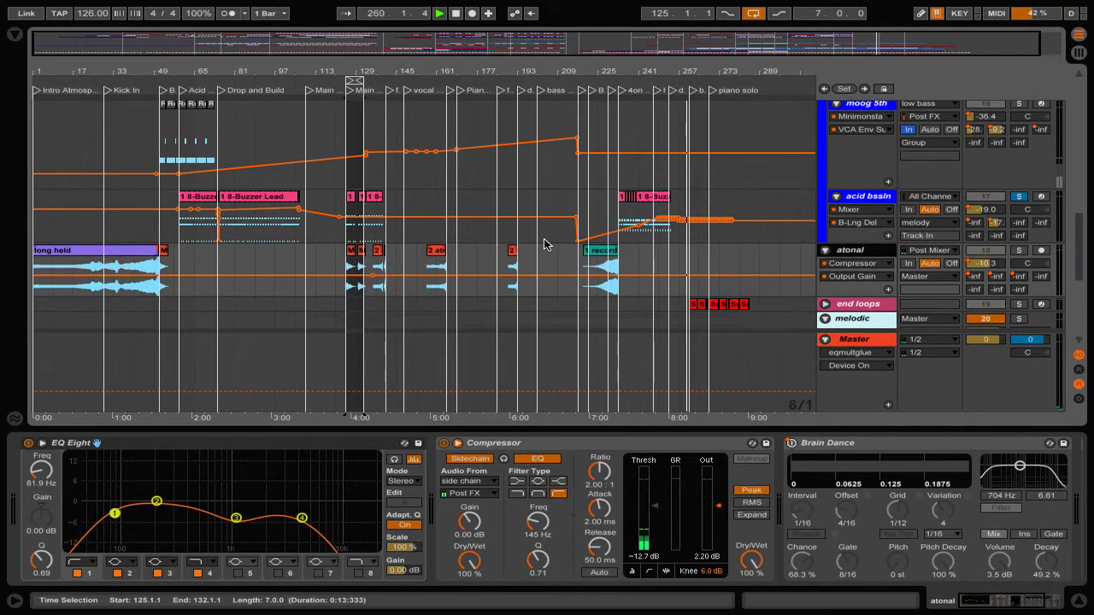
{"action": "left_click", "coordinate": [85, 258]}
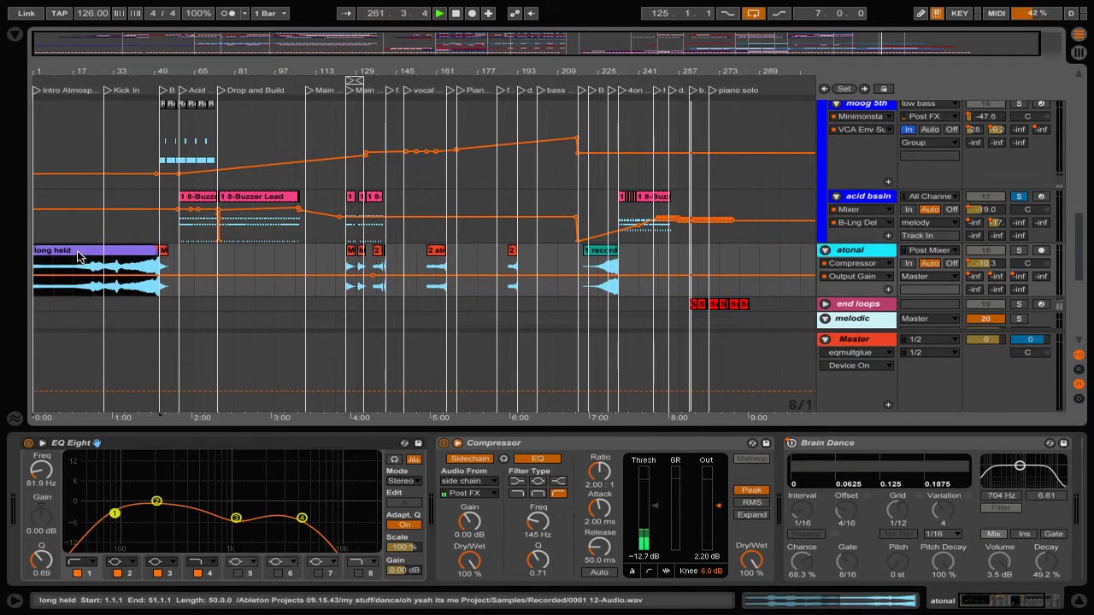
{"action": "left_click", "coordinate": [34, 88]}
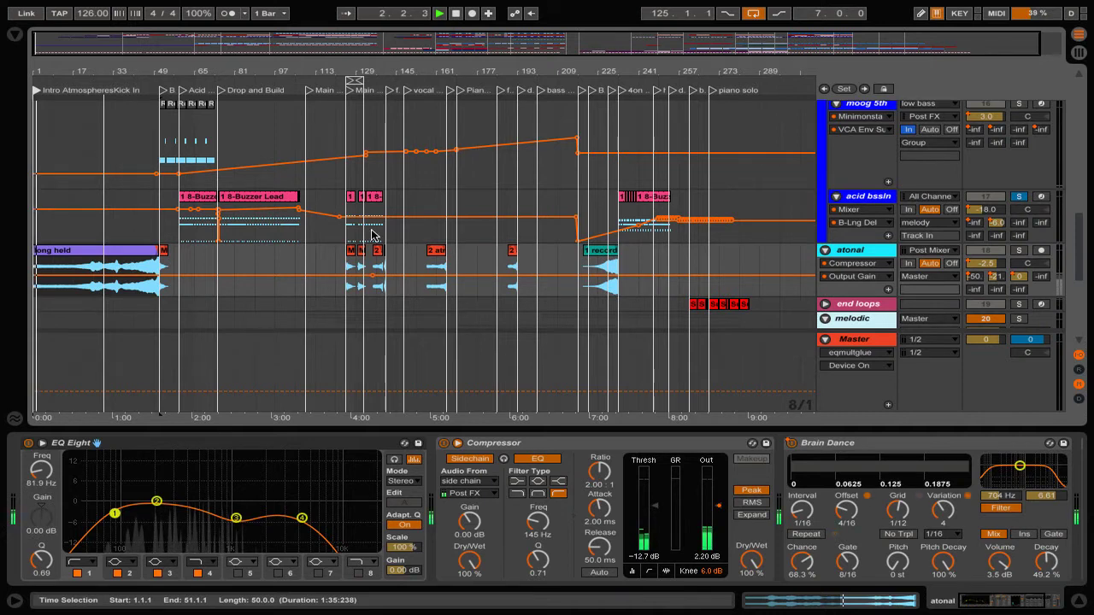
{"action": "left_click", "coordinate": [1019, 251]}
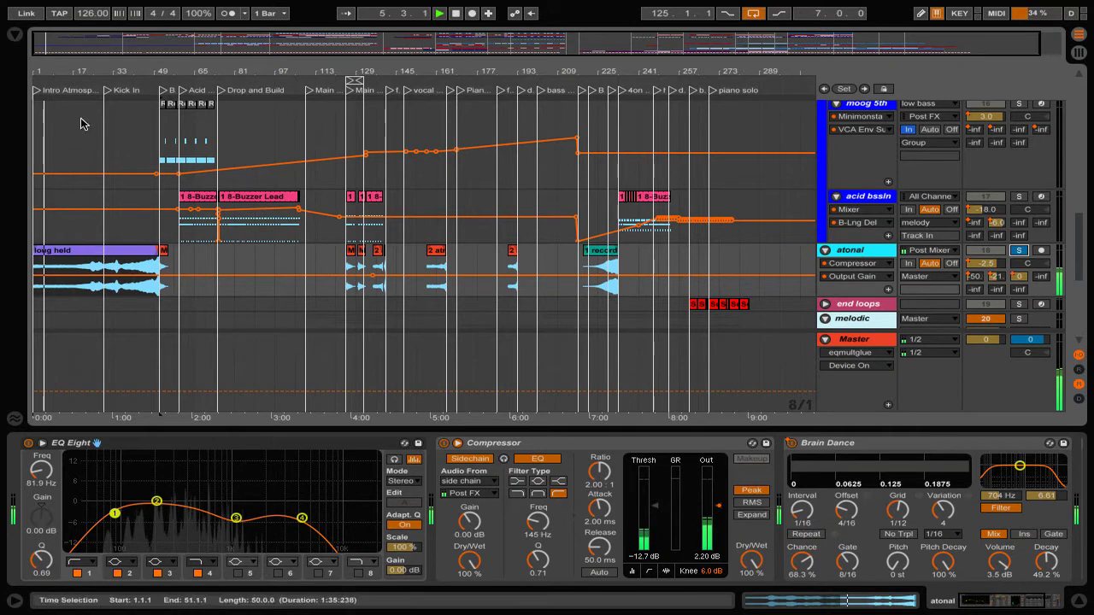
Examine the long held clip's sample settings and the atonal track's effect chain from EQ Eight to Limiter, including its clips across the arrangement.
{"action": "left_click_drag", "start_coordinate": [117, 43], "coordinate": [119, 120]}
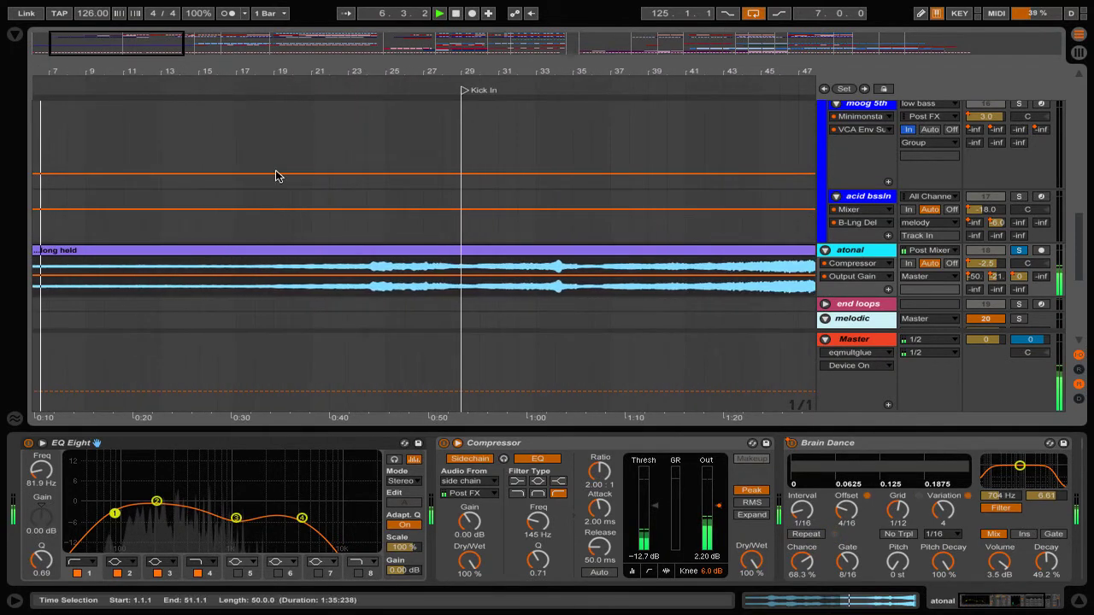
{"action": "left_click", "coordinate": [243, 250]}
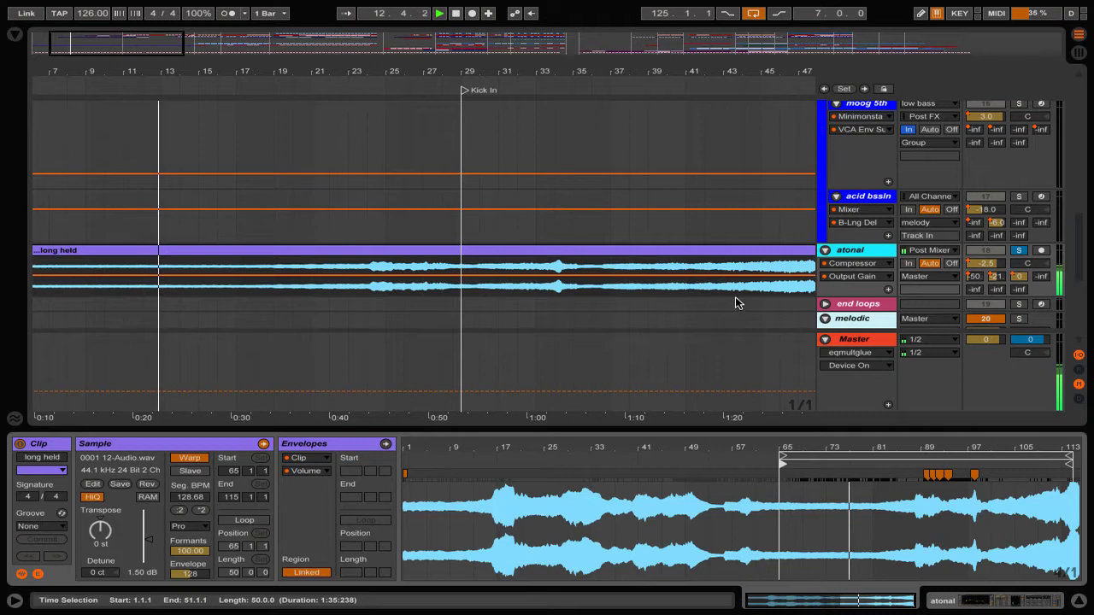
{"action": "left_click", "coordinate": [846, 253]}
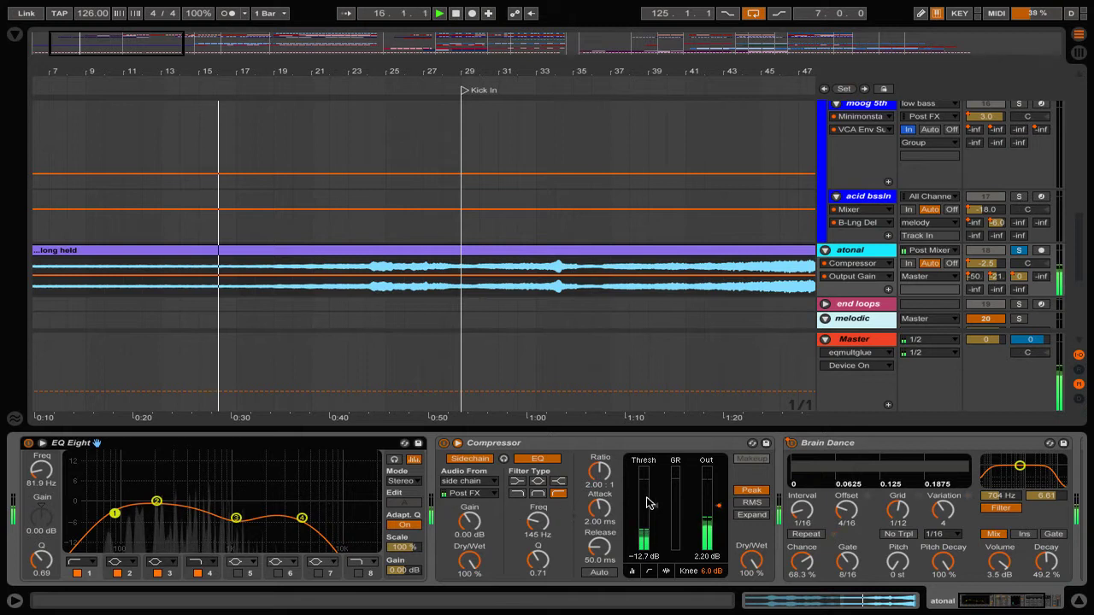
{"action": "scroll", "coordinate": [645, 521], "scroll_direction": "right", "scroll_amount": 3}
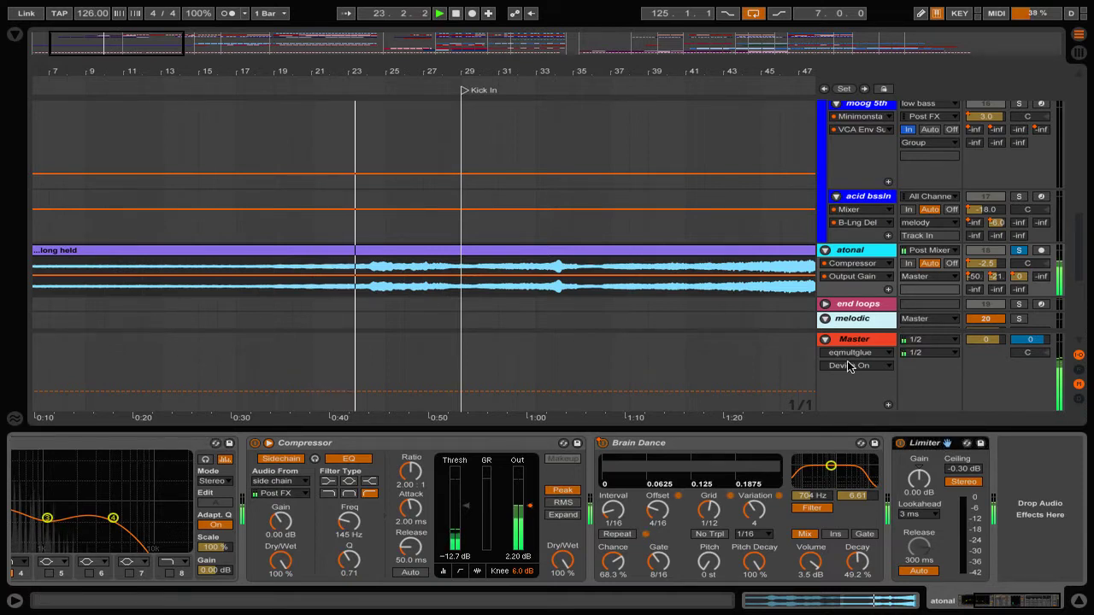
{"action": "left_click", "coordinate": [424, 72]}
{"action": "left_click_drag", "start_coordinate": [423, 72], "coordinate": [416, 190]}
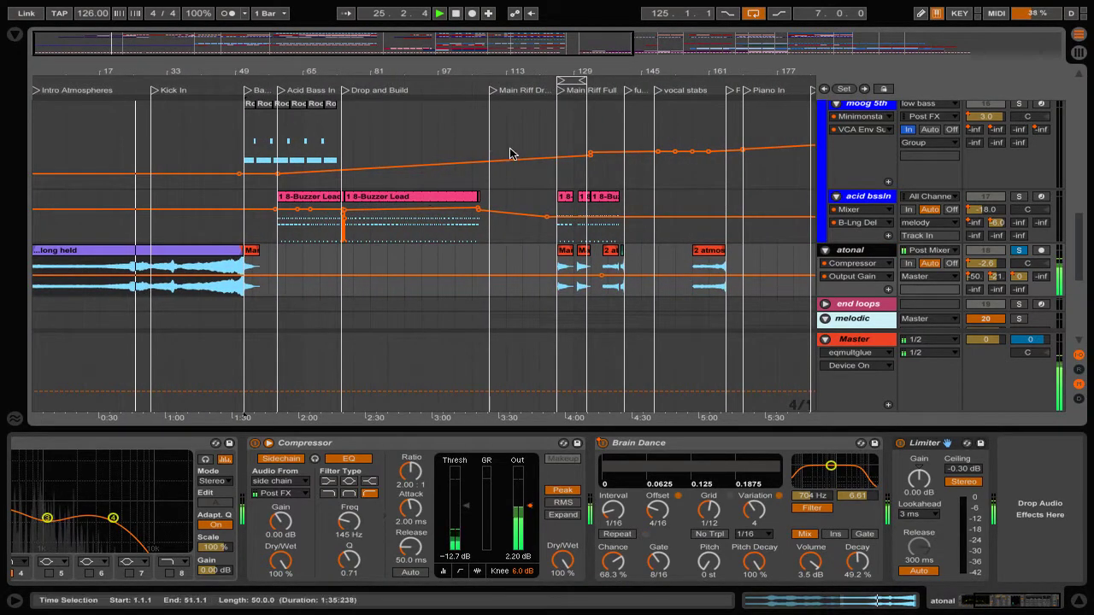
Audition the atonal track's Marco_SFX_19 and 2 atmos clips from the Main Riff Full marker, including the 2 atmos clip shortly before Piano In.
{"action": "left_click", "coordinate": [561, 91]}
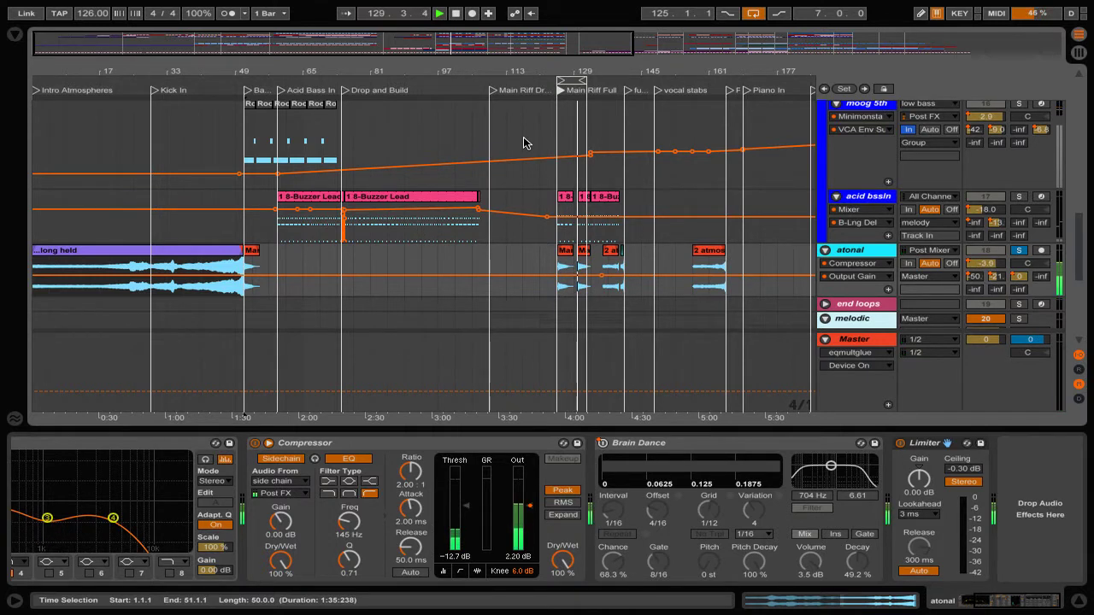
{"action": "left_click", "coordinate": [562, 196]}
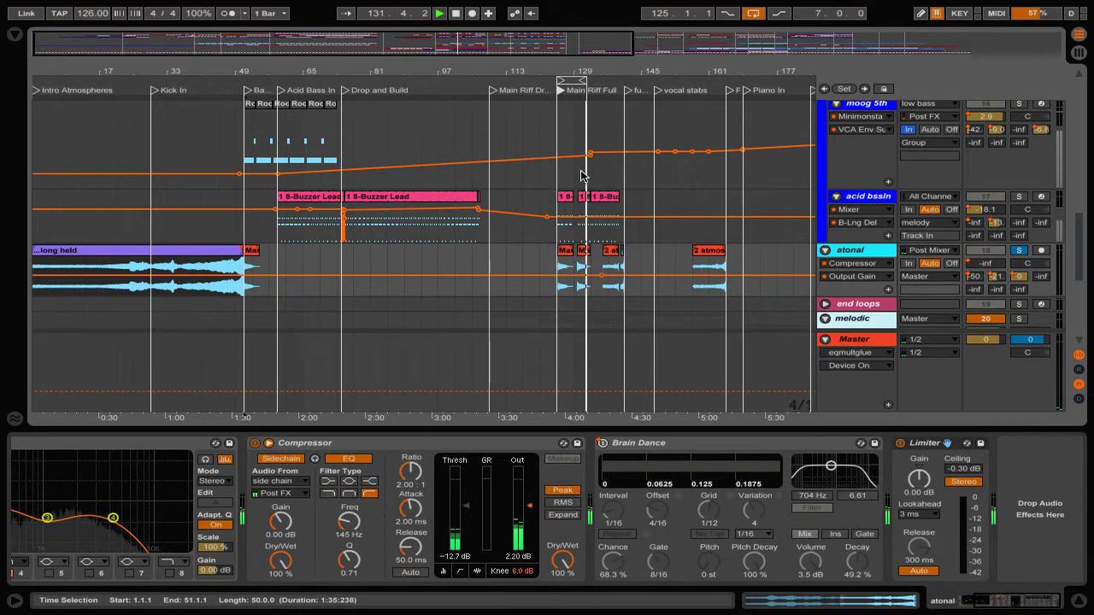
{"action": "left_click_drag", "start_coordinate": [607, 74], "coordinate": [607, 145]}
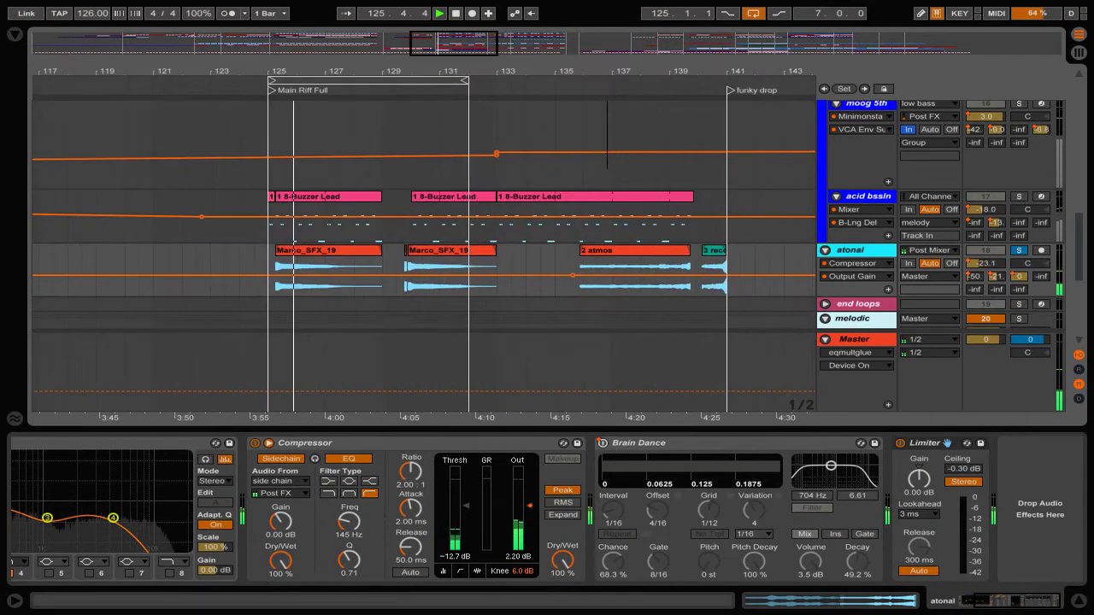
{"action": "left_click", "coordinate": [575, 89]}
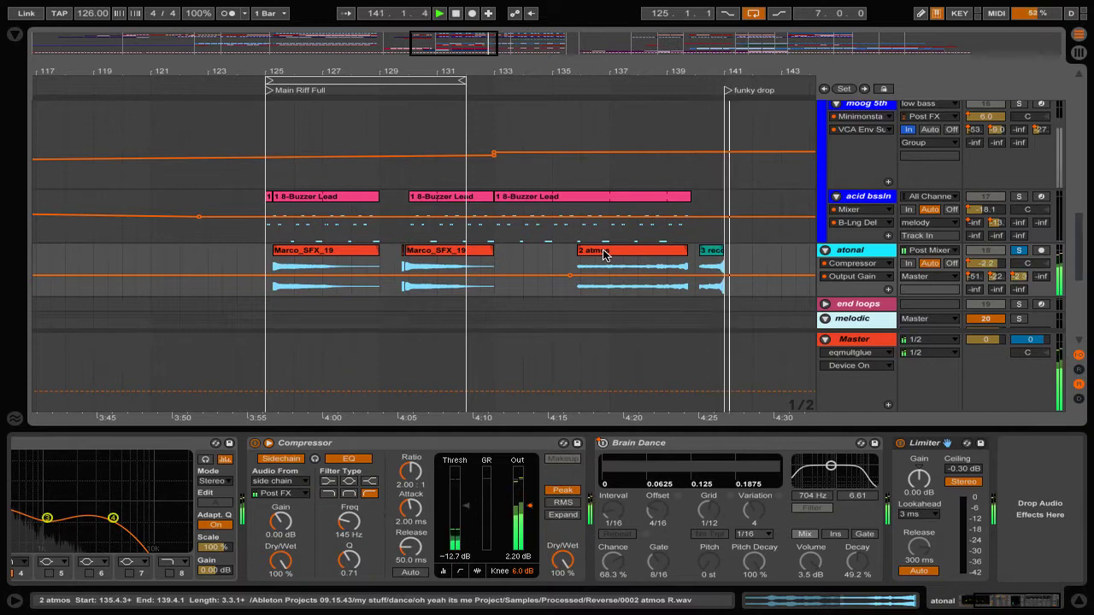
{"action": "left_click_drag", "start_coordinate": [652, 66], "coordinate": [376, 65]}
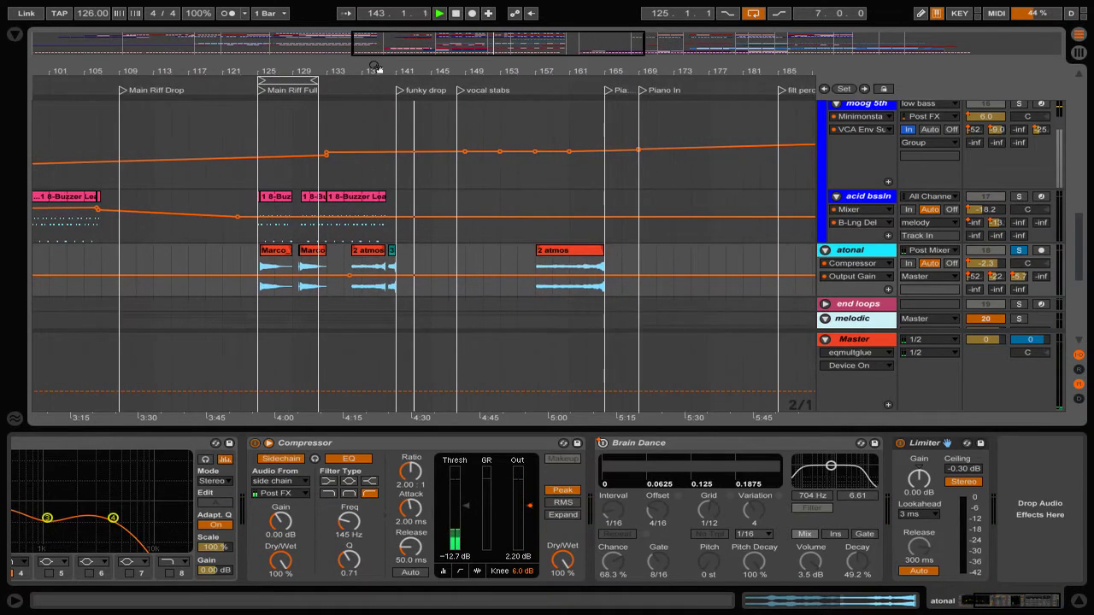
{"action": "left_click", "coordinate": [559, 91]}
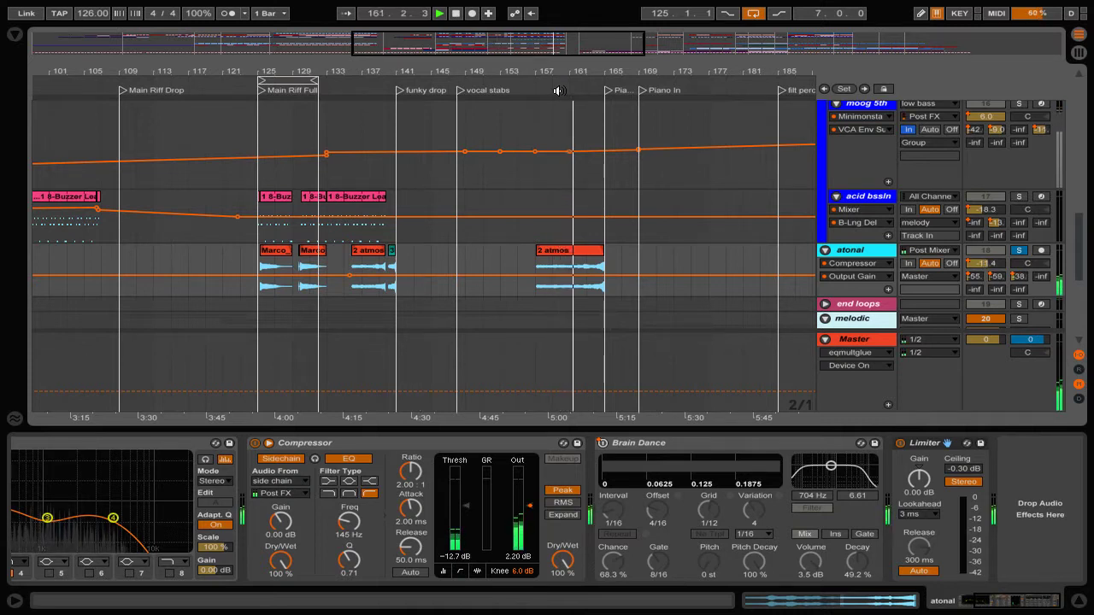
Audition the atonal track's reversed record chan clip from the Big Snare marker and open its sample settings.
{"action": "left_click_drag", "start_coordinate": [559, 68], "coordinate": [469, 34]}
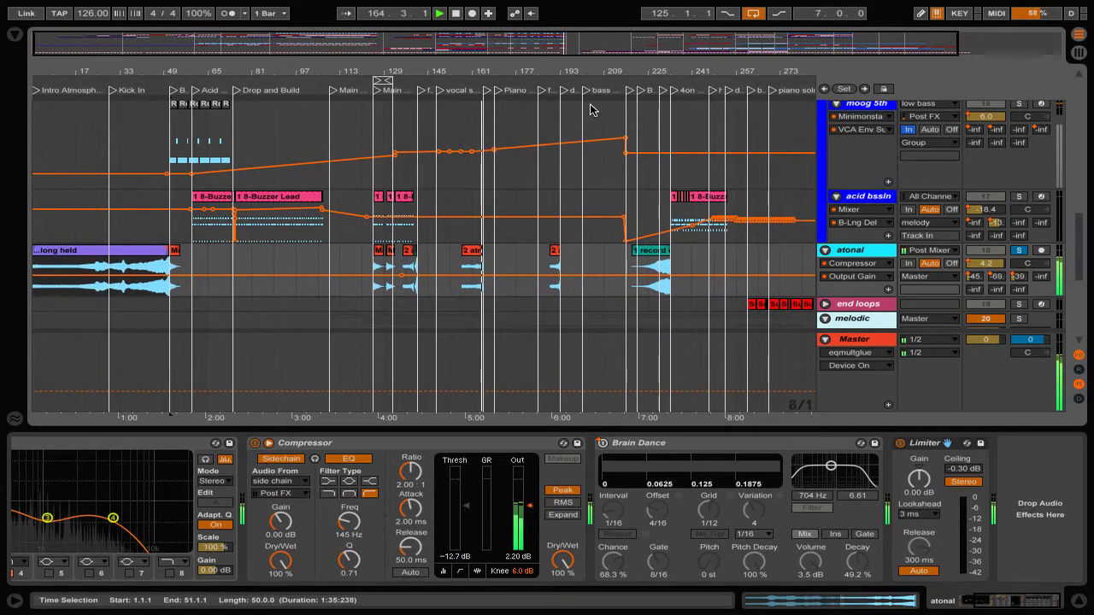
{"action": "left_click", "coordinate": [641, 92]}
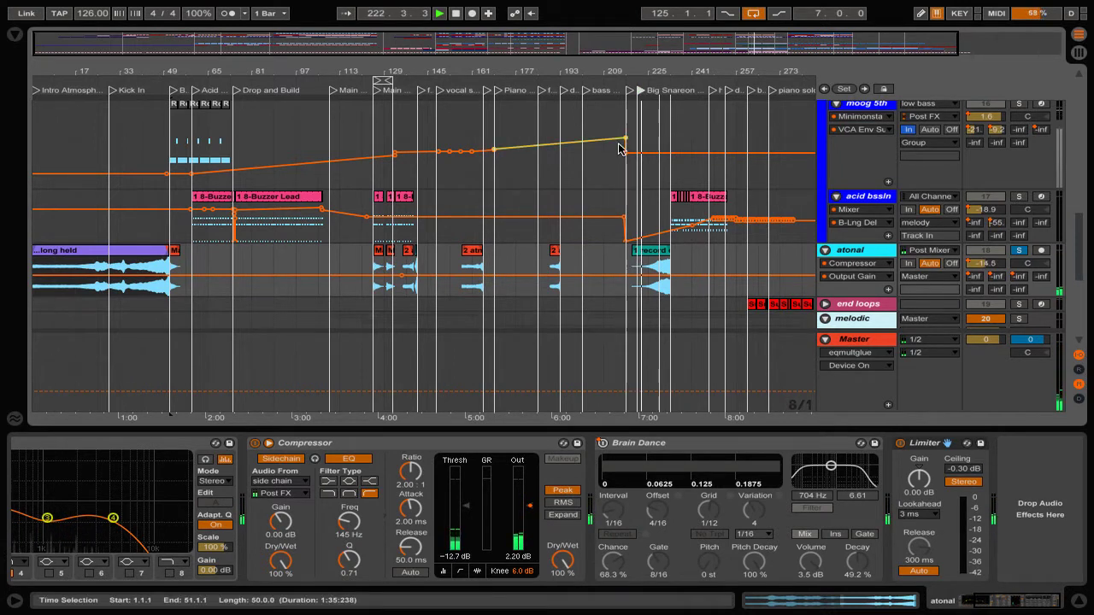
{"action": "left_click", "coordinate": [651, 249]}
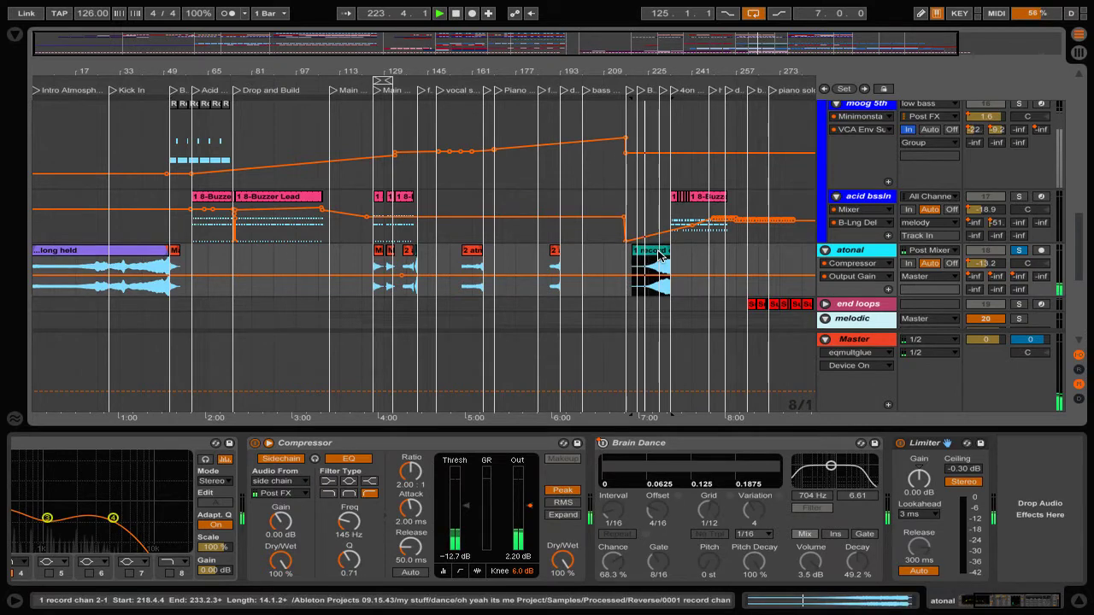
{"action": "double_click", "coordinate": [657, 249]}
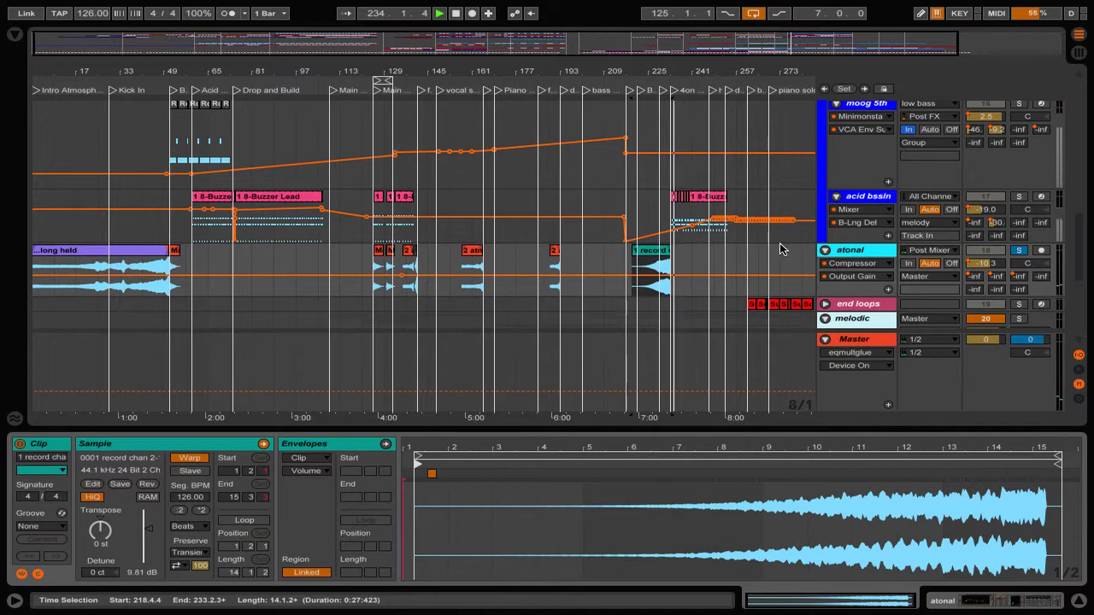
Show the end loops track's suicide kit Drum Rack and audition the track in solo from the breakbeat in marker.
{"action": "scroll", "coordinate": [779, 248], "scroll_direction": "down", "scroll_amount": 5}
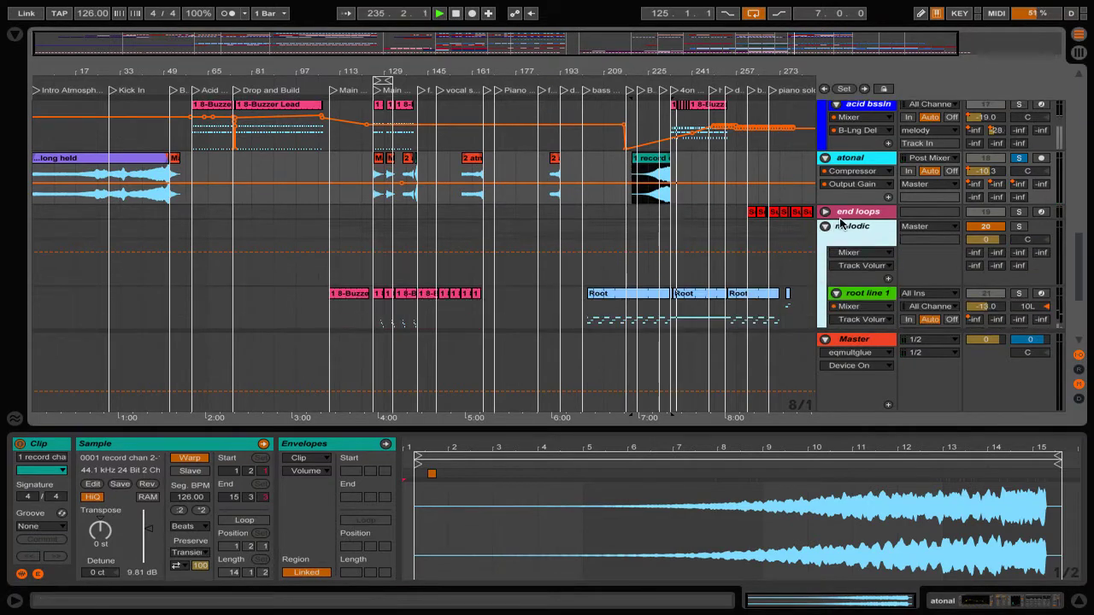
{"action": "left_click", "coordinate": [741, 213]}
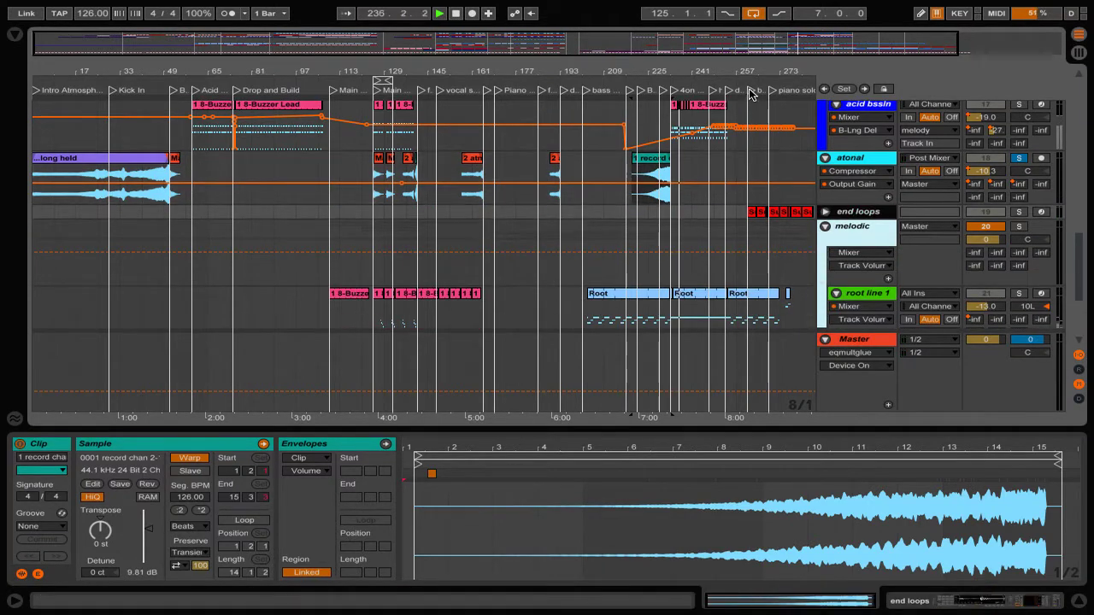
{"action": "left_click", "coordinate": [845, 213]}
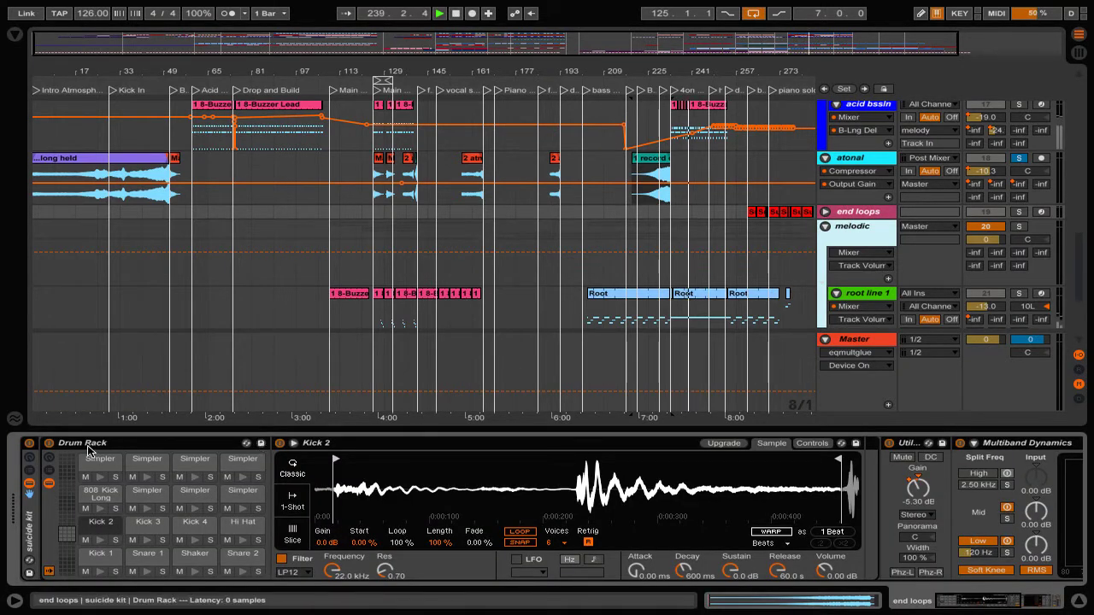
{"action": "left_click", "coordinate": [1019, 212]}
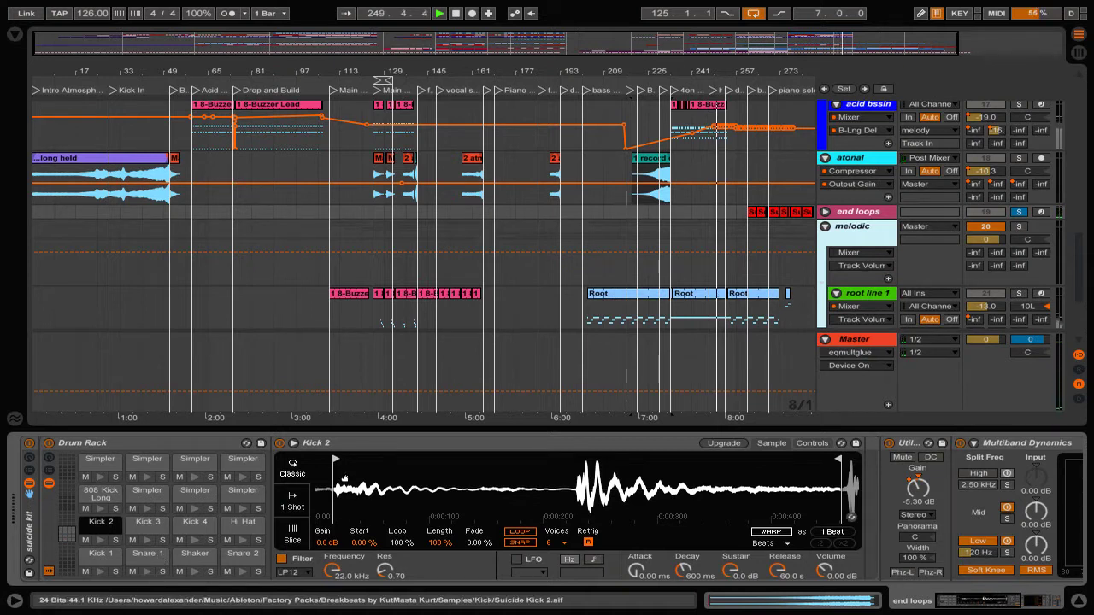
{"action": "left_click", "coordinate": [752, 91]}
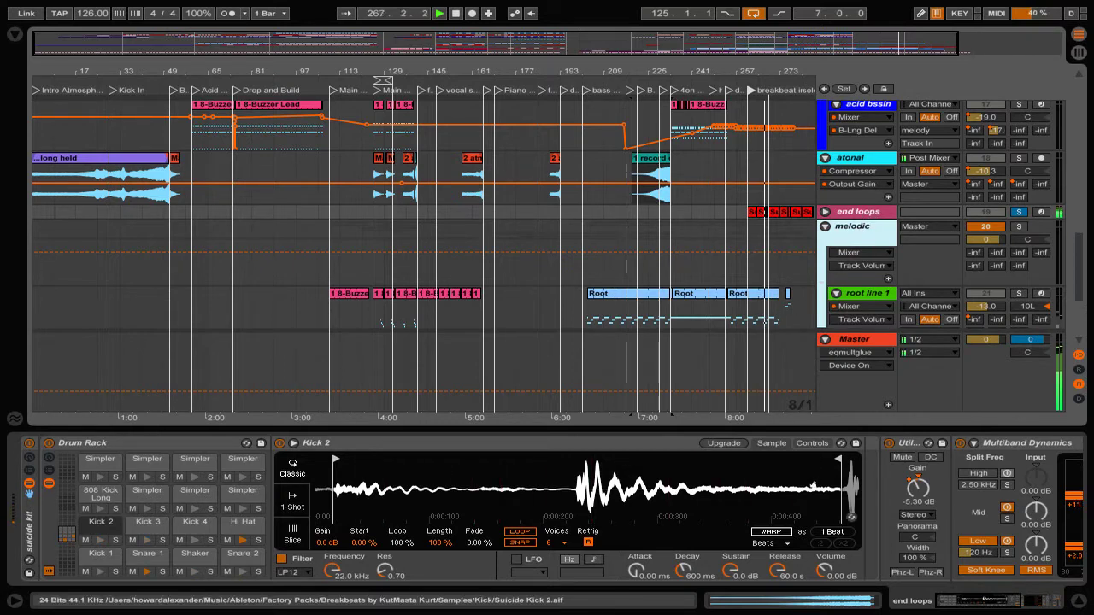
Examine the end loops track's Multiband Dynamics and Limiter, and unfold the track to show its Suicide Drums clips.
{"action": "scroll", "coordinate": [602, 503], "scroll_direction": "right", "scroll_amount": 6}
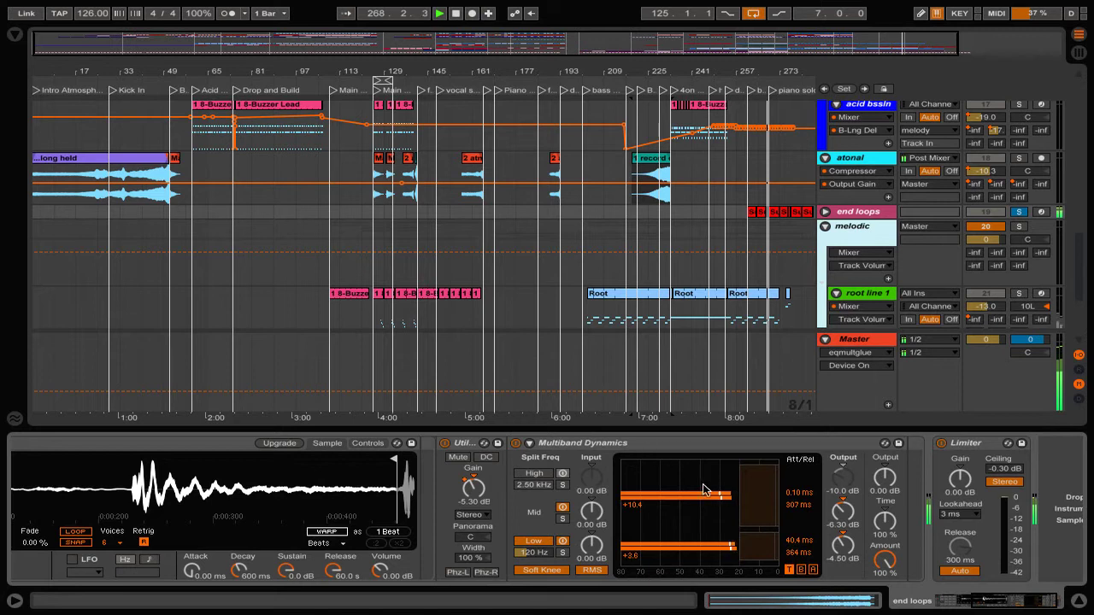
{"action": "scroll", "coordinate": [663, 521], "scroll_direction": "right", "scroll_amount": 1}
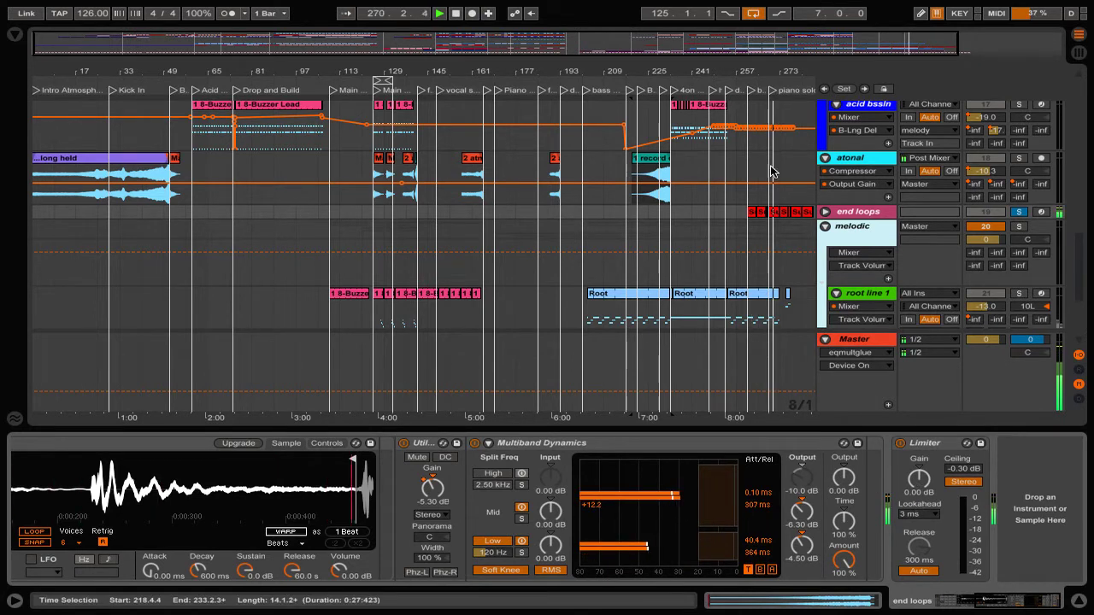
{"action": "left_click_drag", "start_coordinate": [766, 70], "coordinate": [429, 68]}
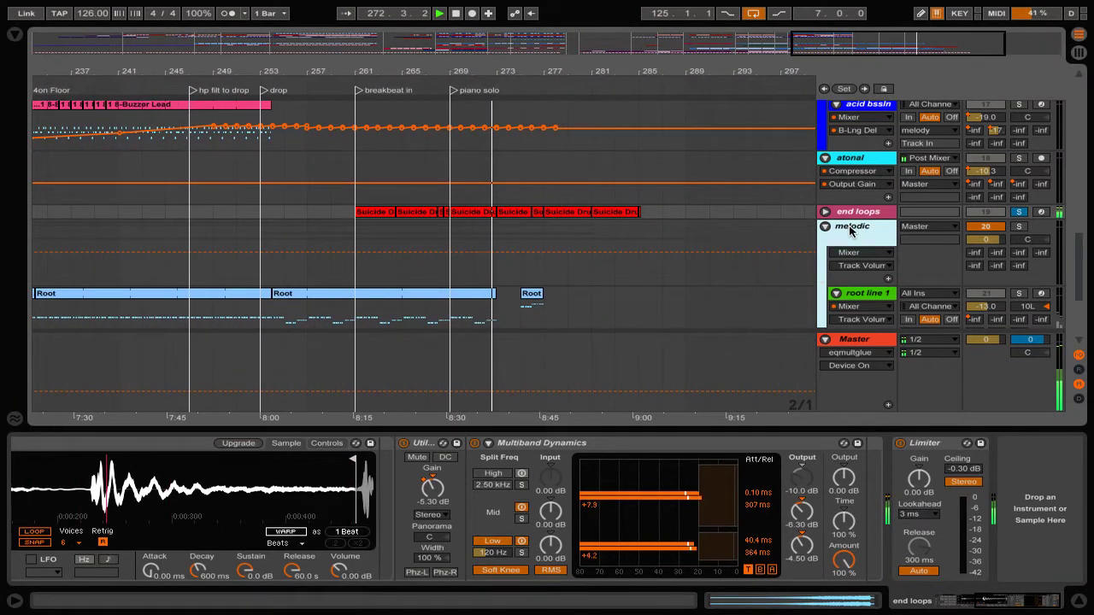
{"action": "left_click", "coordinate": [825, 212]}
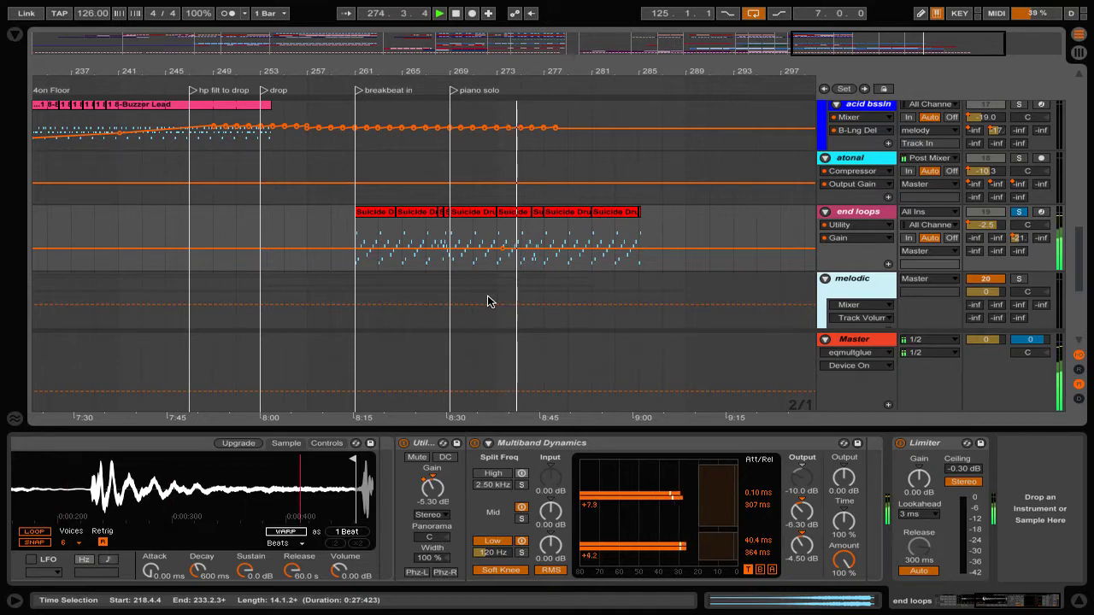
Go to the melodic group and show root line 1's Minimonsta instrument and its clips across the whole arrangement.
{"action": "left_click", "coordinate": [851, 281]}
{"action": "scroll", "coordinate": [839, 229], "scroll_direction": "down", "scroll_amount": 2}
{"action": "scroll", "coordinate": [838, 229], "scroll_direction": "down", "scroll_amount": 4}
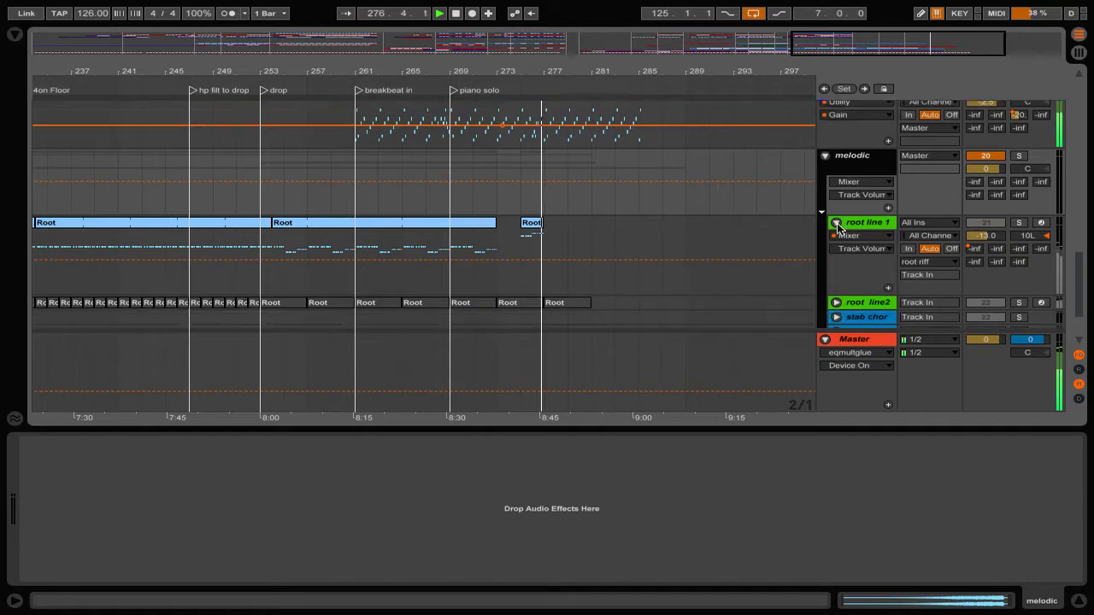
{"action": "left_click", "coordinate": [859, 210]}
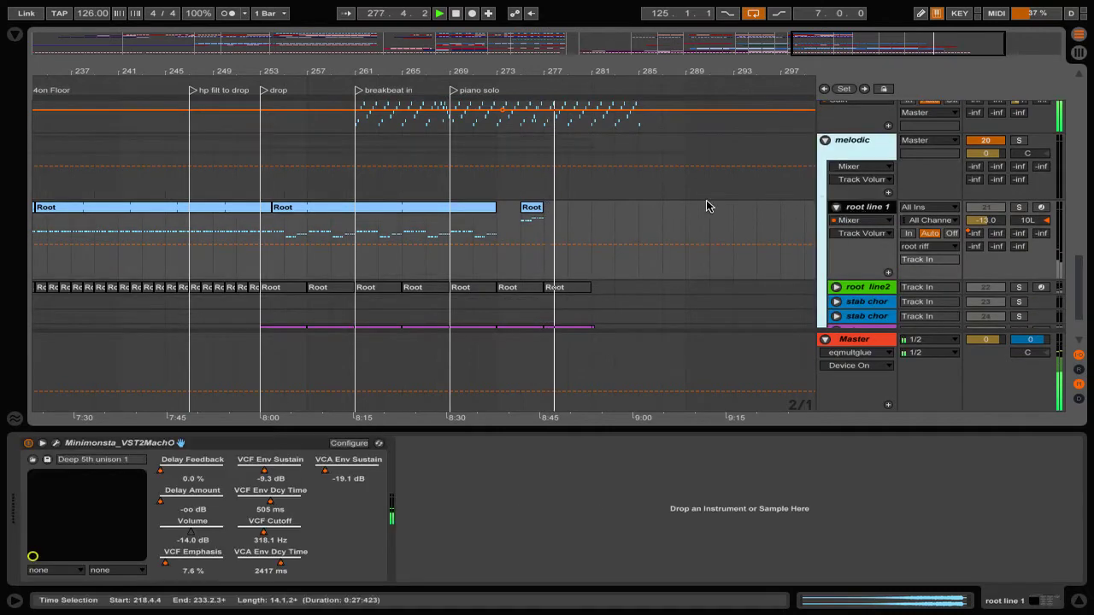
{"action": "left_click_drag", "start_coordinate": [423, 71], "coordinate": [505, 34]}
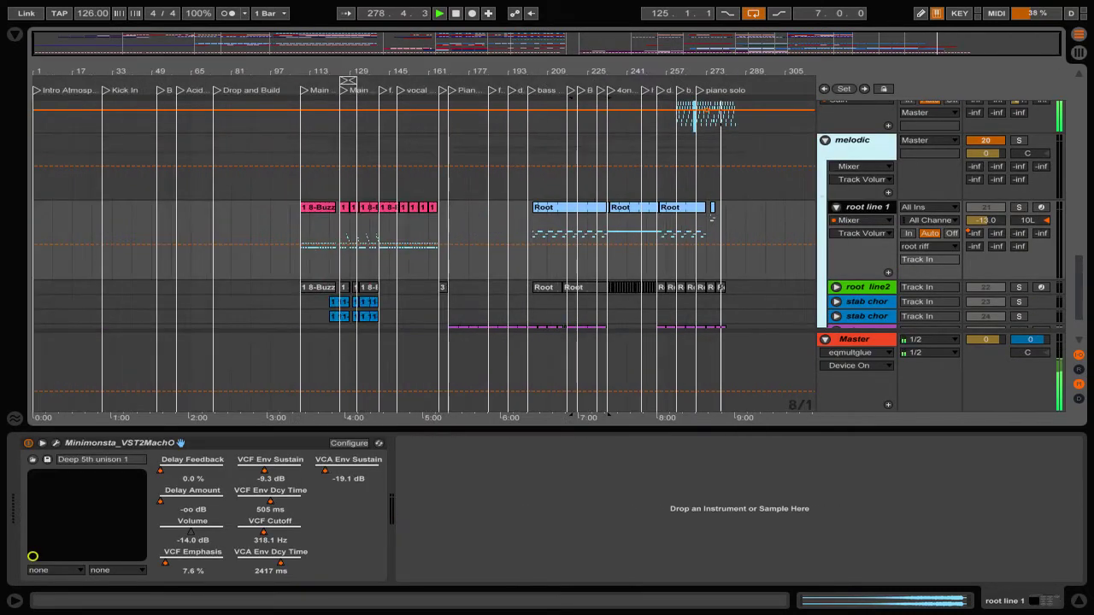
Show root line2's Reaktor5 device and replay from the Main Riff Drop marker.
{"action": "left_click", "coordinate": [857, 289]}
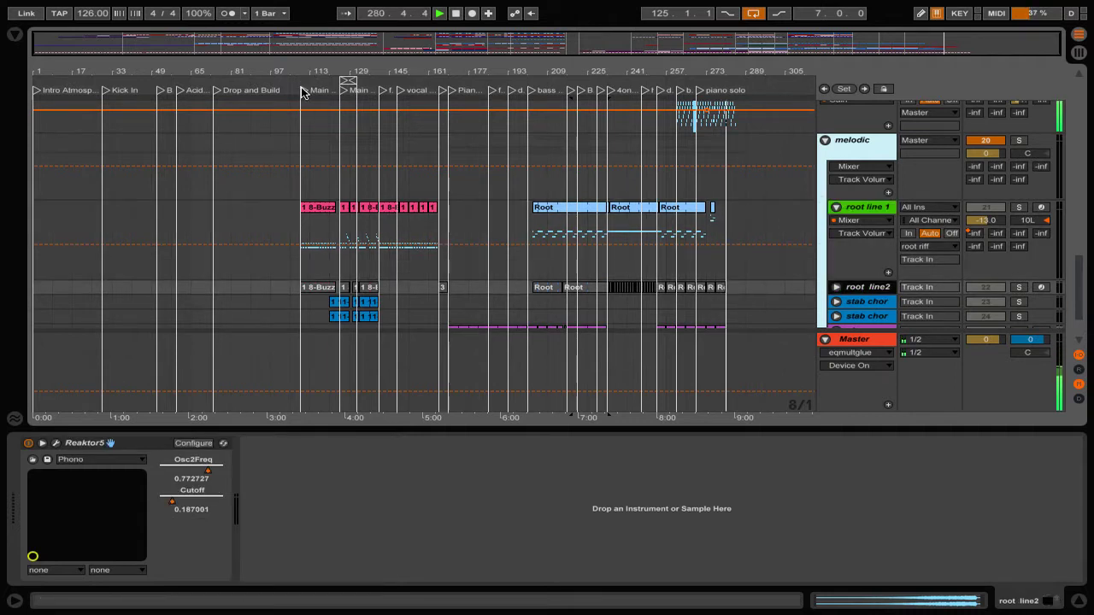
{"action": "double_click", "coordinate": [860, 290]}
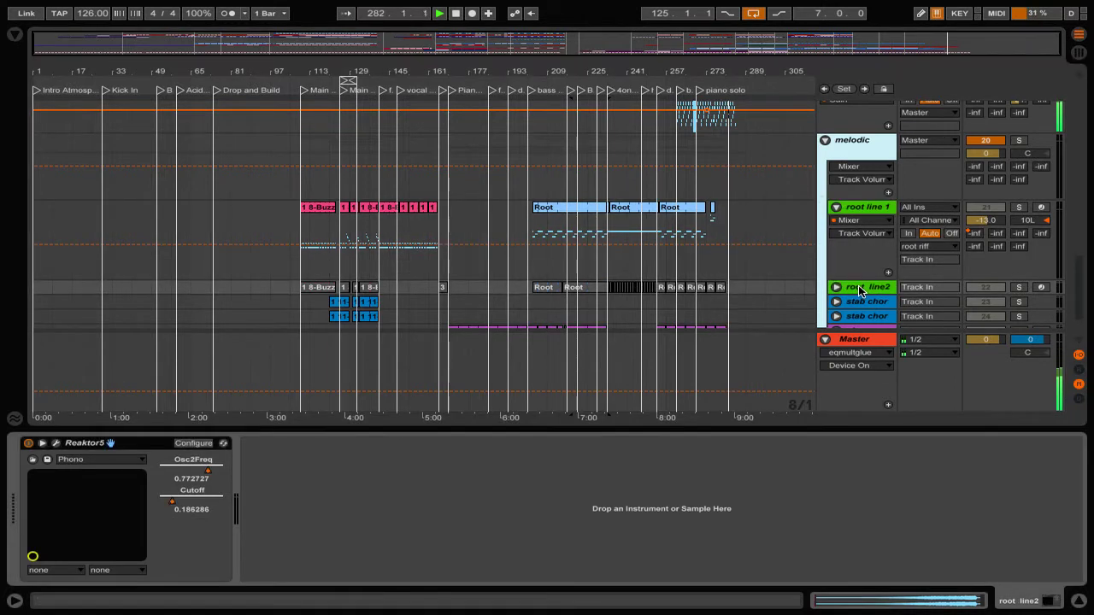
{"action": "left_click", "coordinate": [235, 171]}
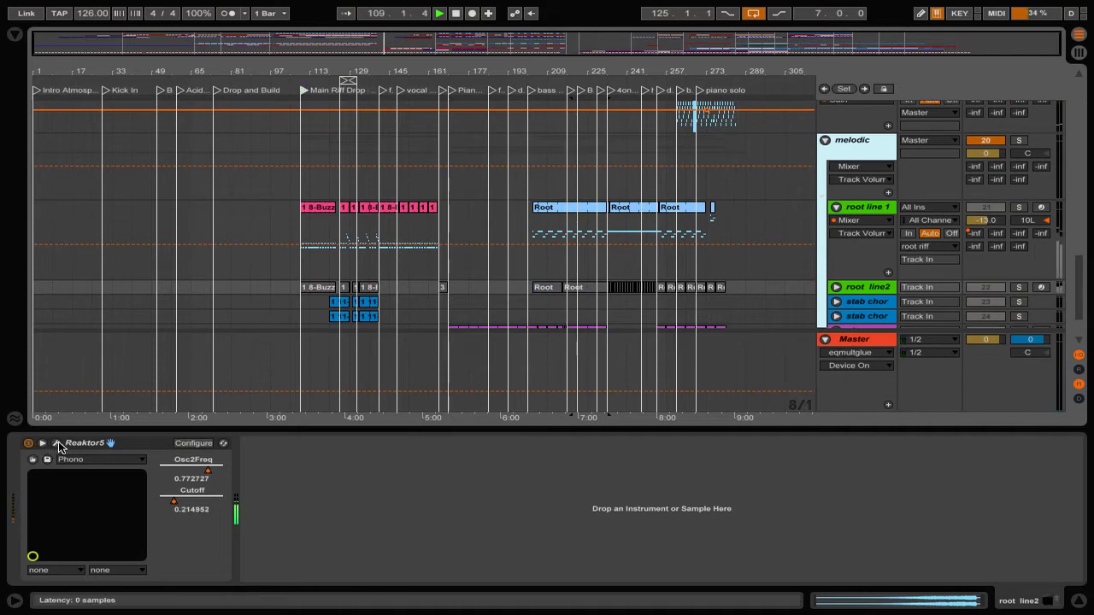
Solo root line 1 and examine root line2's Monark synth in the Reaktor window, closing it again.
{"action": "left_click", "coordinate": [58, 443]}
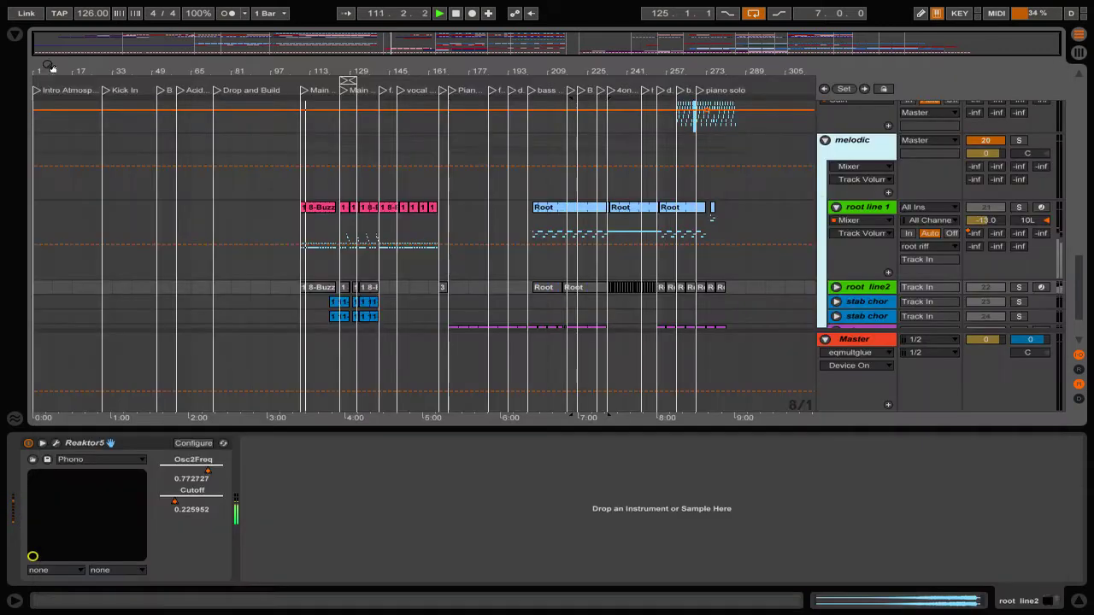
{"action": "left_click", "coordinate": [48, 65]}
{"action": "left_click", "coordinate": [1018, 208]}
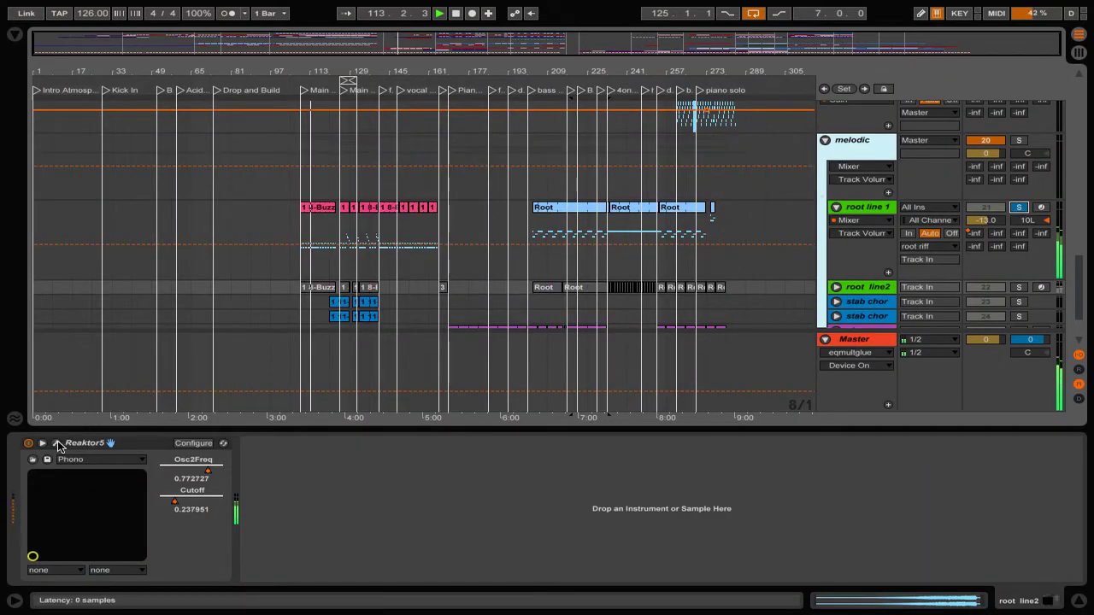
{"action": "left_click", "coordinate": [57, 443]}
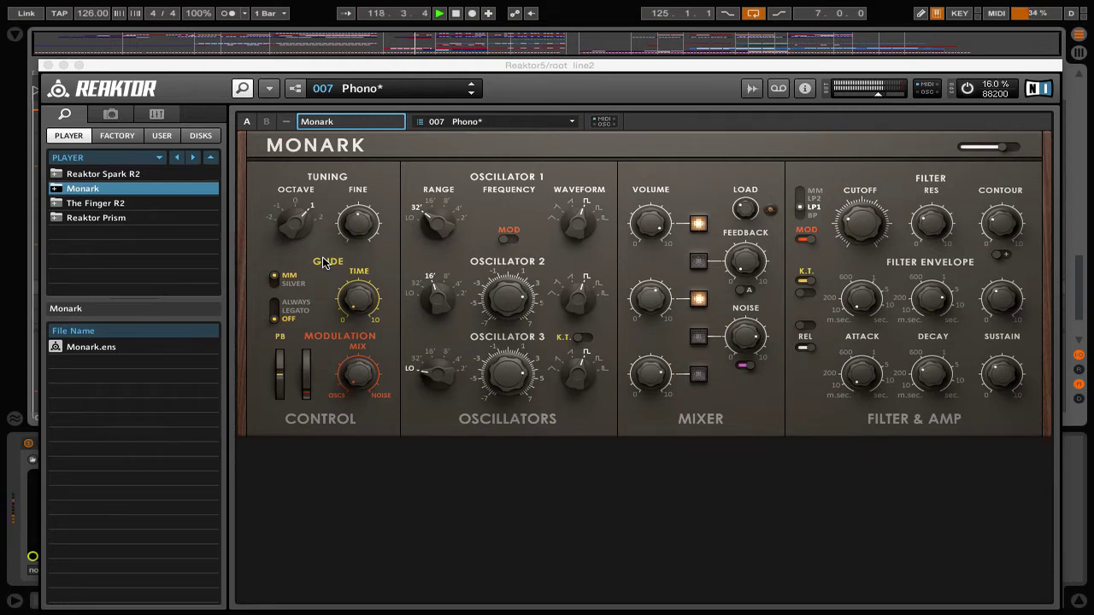
{"action": "left_click", "coordinate": [47, 65]}
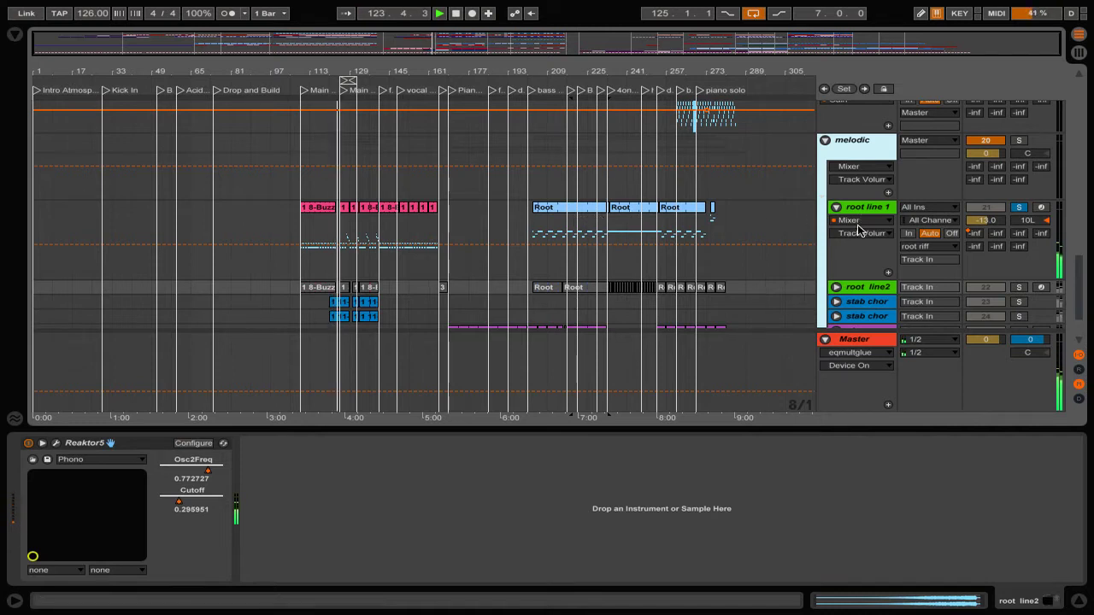
Unfold root line2 in place of root line 1, audition it in solo from the Main Riff Drop marker and open its Reaktor5 instrument.
{"action": "left_click", "coordinate": [838, 288]}
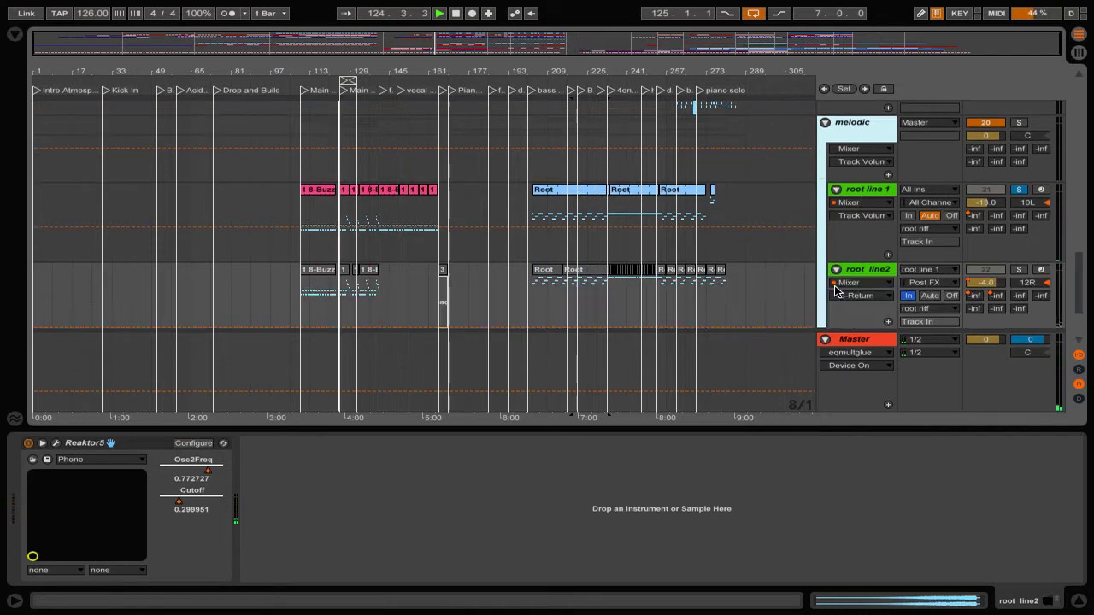
{"action": "left_click", "coordinate": [838, 189]}
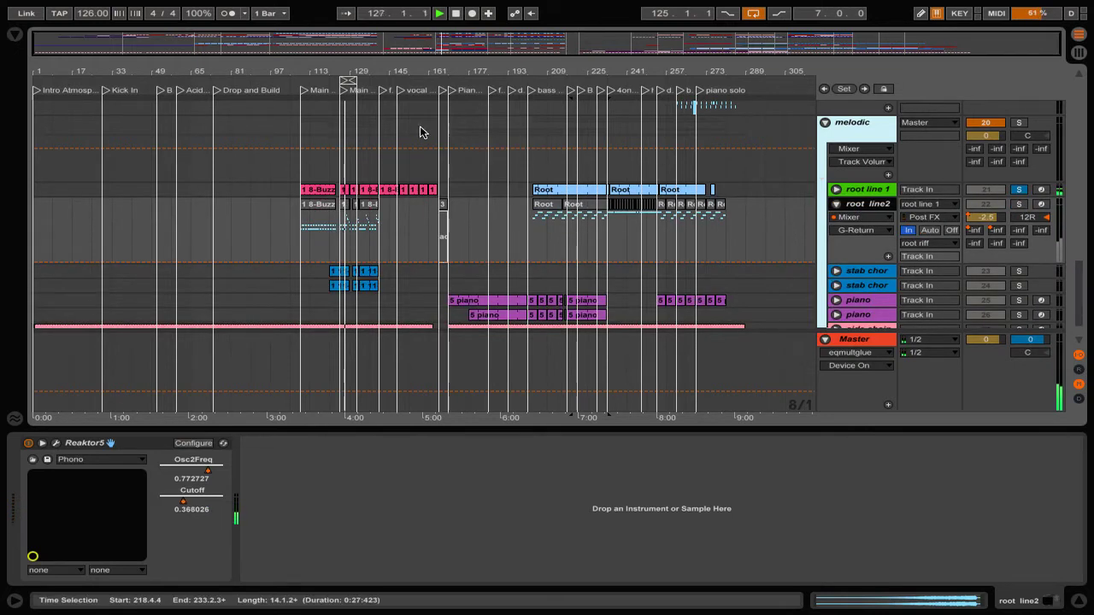
{"action": "left_click", "coordinate": [304, 92]}
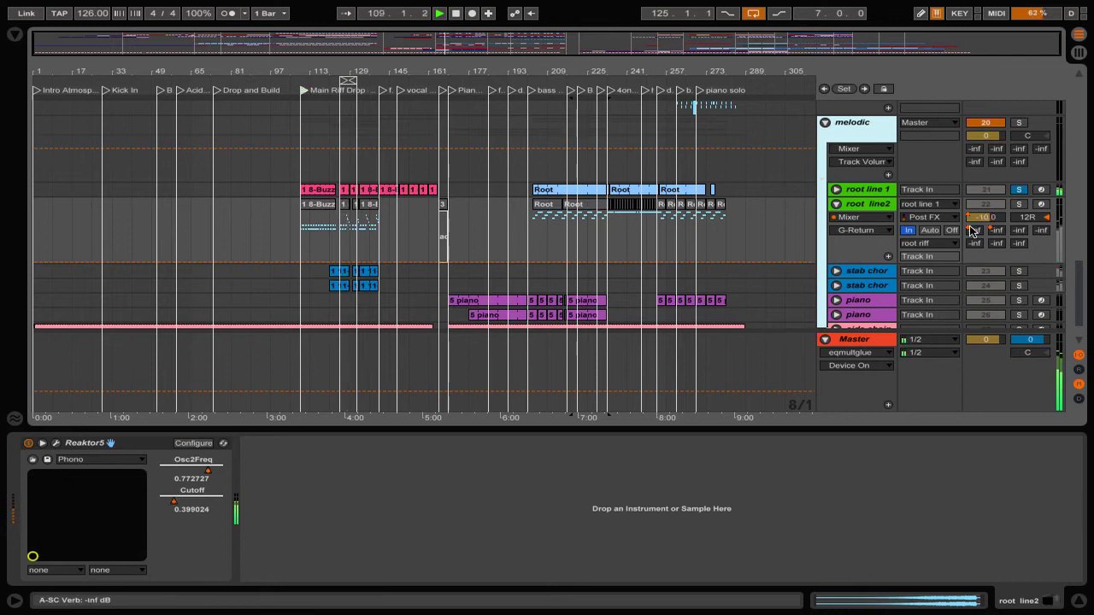
{"action": "left_click", "coordinate": [1018, 205]}
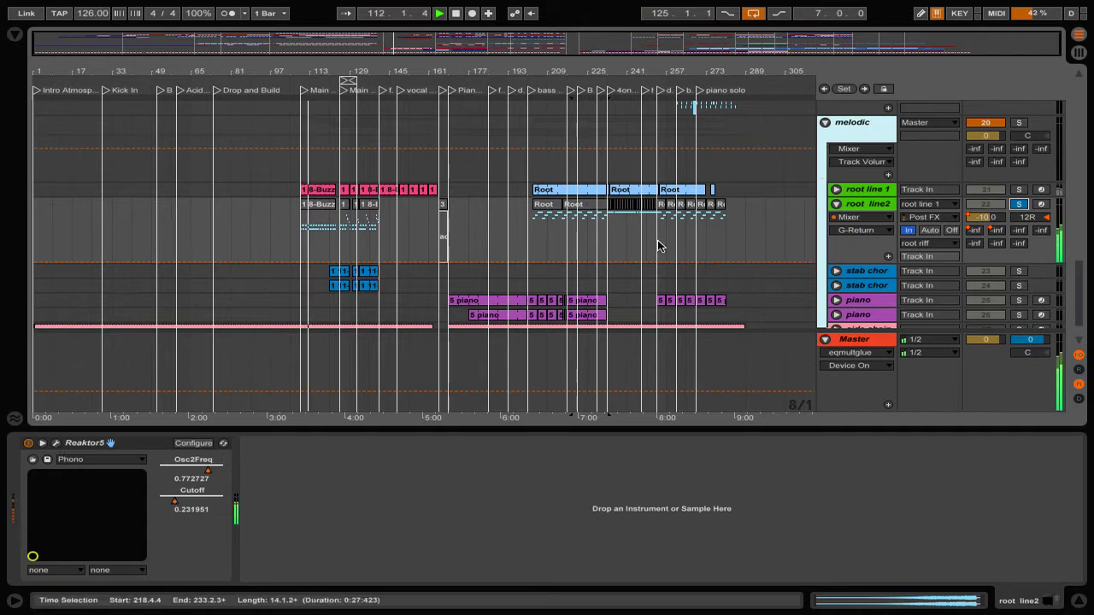
{"action": "left_click", "coordinate": [861, 202]}
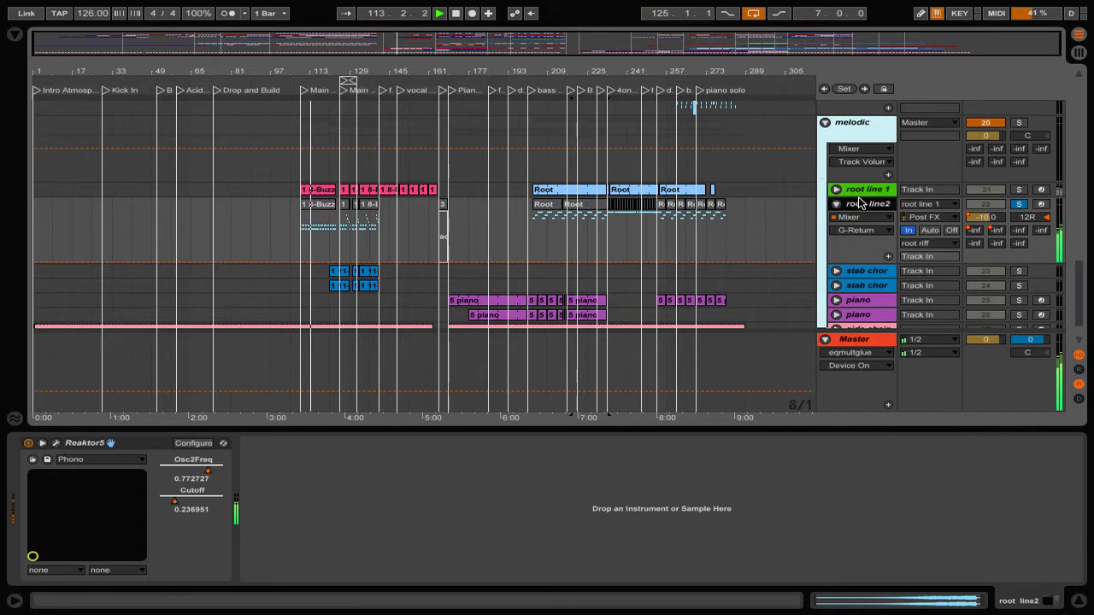
{"action": "left_click", "coordinate": [57, 443]}
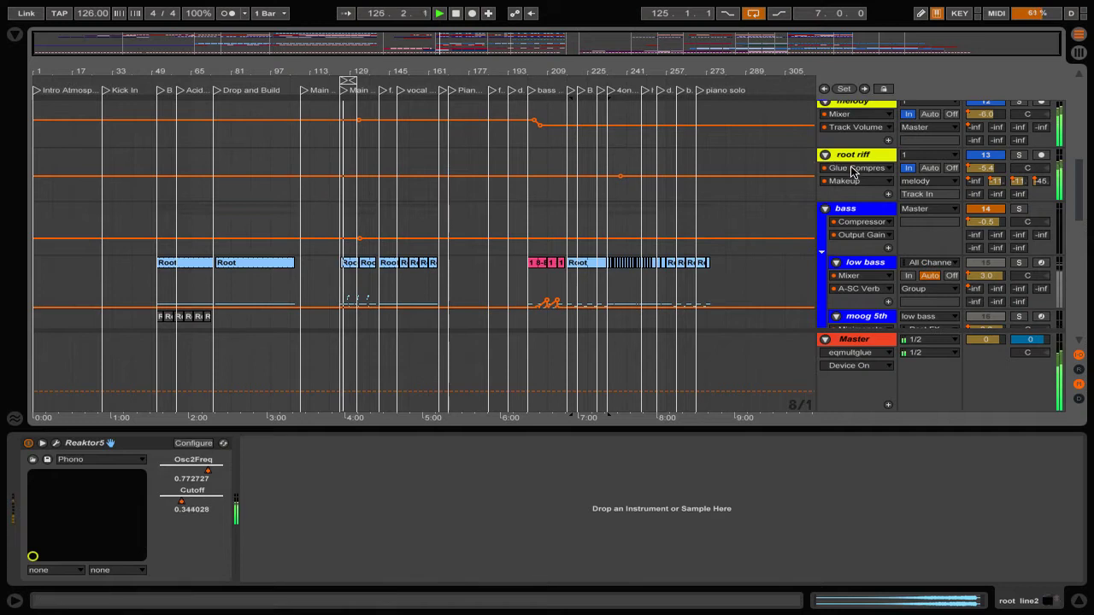
Show the root riff bus's Auto Filter frequency automation, replay from before the Main Riff Drop marker and display the bus's device chain.
{"action": "left_click", "coordinate": [851, 169]}
{"action": "left_click", "coordinate": [851, 218]}
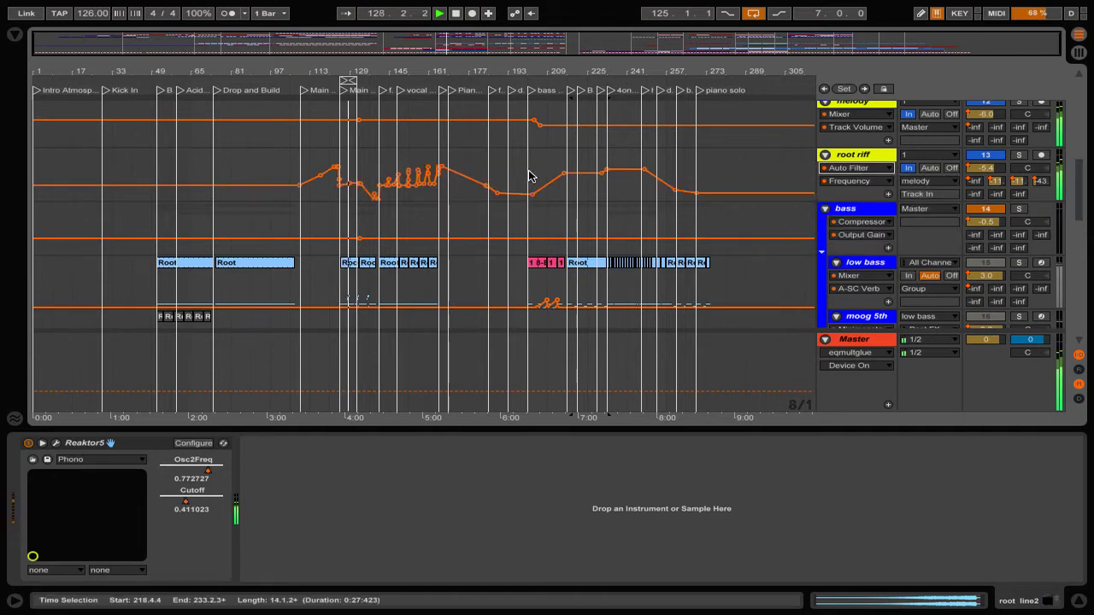
{"action": "left_click", "coordinate": [288, 89]}
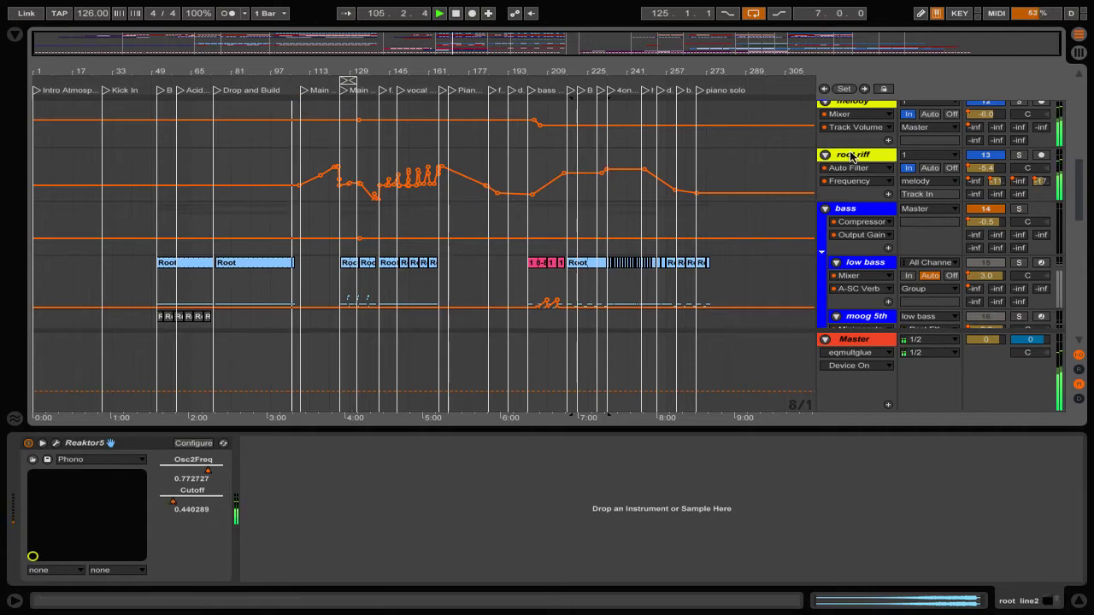
{"action": "left_click", "coordinate": [852, 156]}
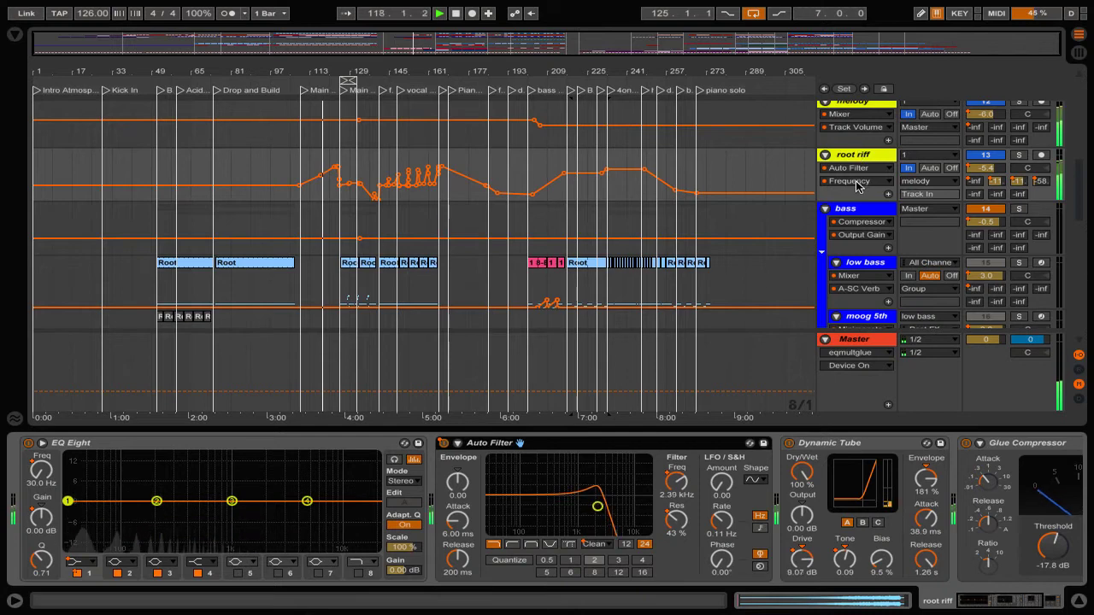
Audition the first stab chords track in solo, looping 17 bars from bar 124 to the funky drop marker.
{"action": "scroll", "coordinate": [859, 186], "scroll_direction": "down", "scroll_amount": 3}
{"action": "scroll", "coordinate": [858, 222], "scroll_direction": "down", "scroll_amount": 4}
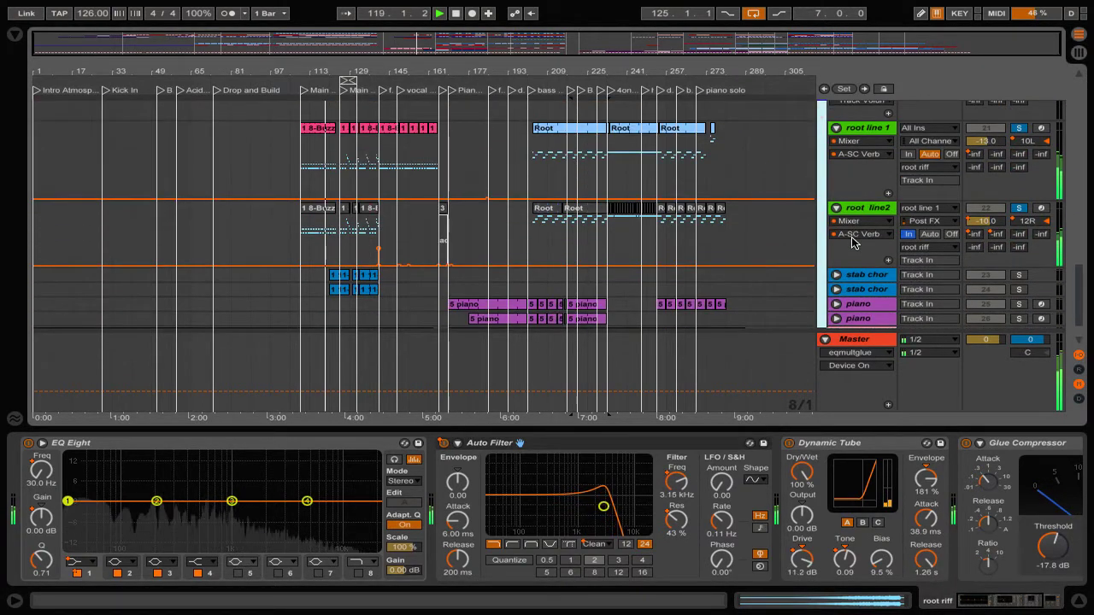
{"action": "scroll", "coordinate": [852, 244], "scroll_direction": "down", "scroll_amount": 2}
{"action": "scroll", "coordinate": [852, 244], "scroll_direction": "down", "scroll_amount": 1}
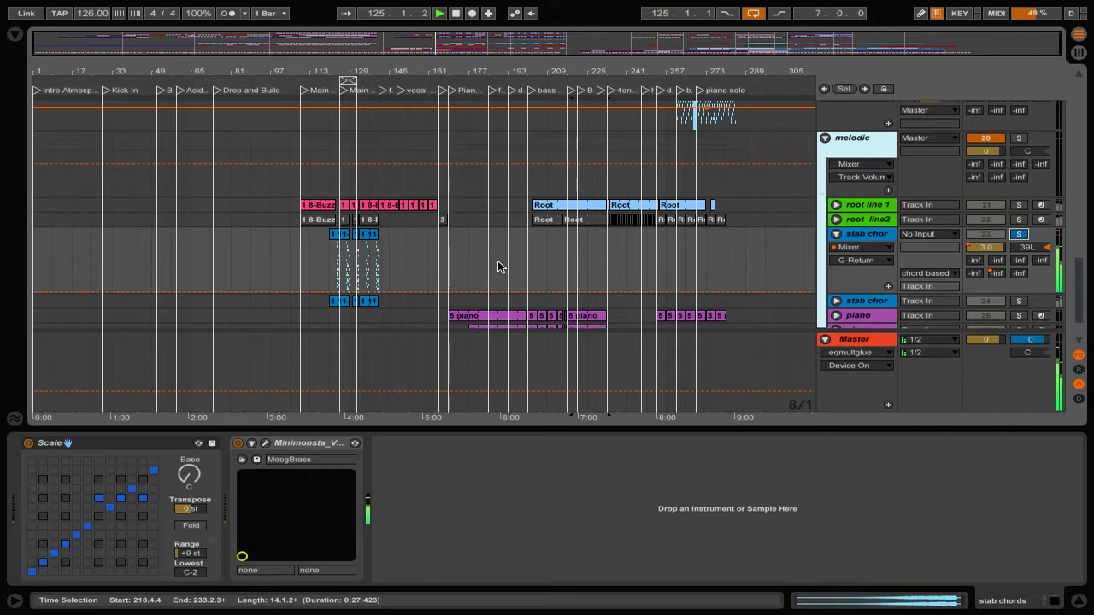
{"action": "left_click_drag", "start_coordinate": [345, 68], "coordinate": [372, 80]}
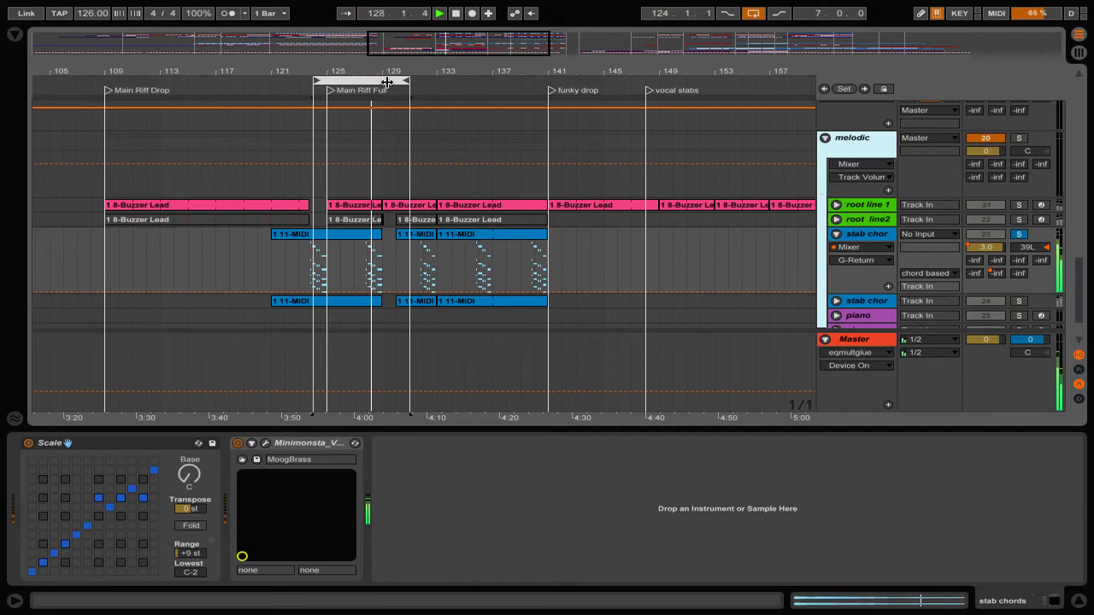
{"action": "left_click_drag", "start_coordinate": [407, 80], "coordinate": [548, 80]}
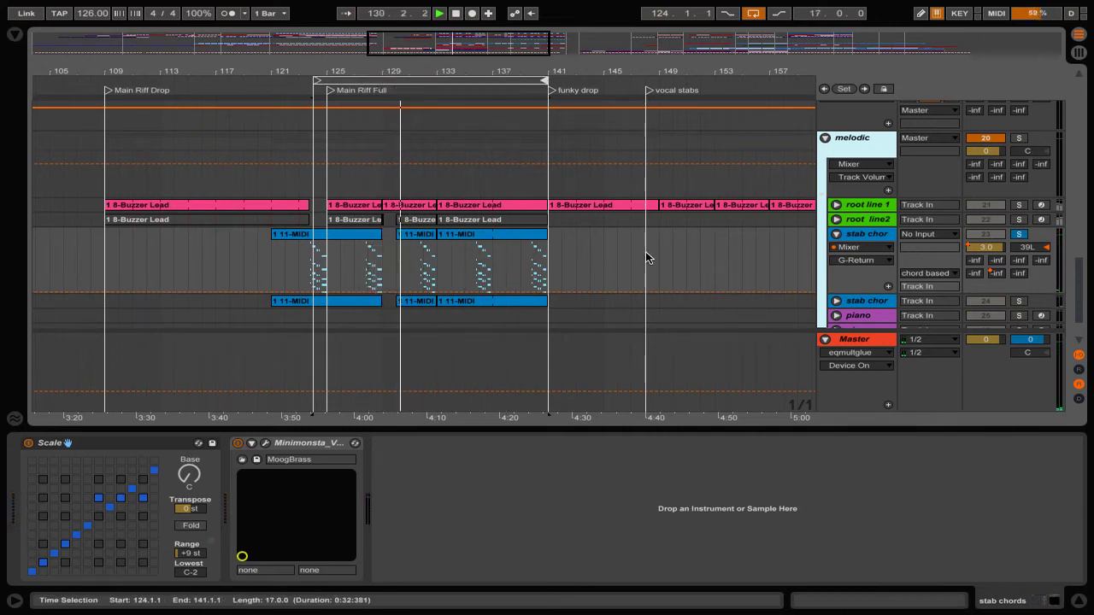
Examine the first stab chords track's Minimonsta synth in its plug-in window, closing it again.
{"action": "left_click", "coordinate": [857, 234]}
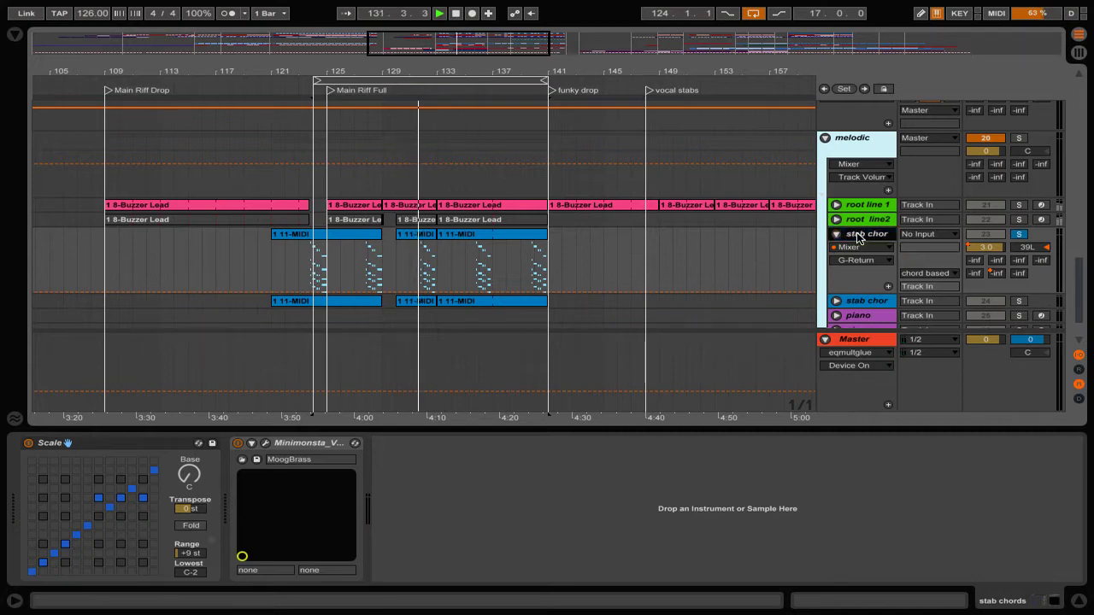
{"action": "left_click", "coordinate": [266, 443]}
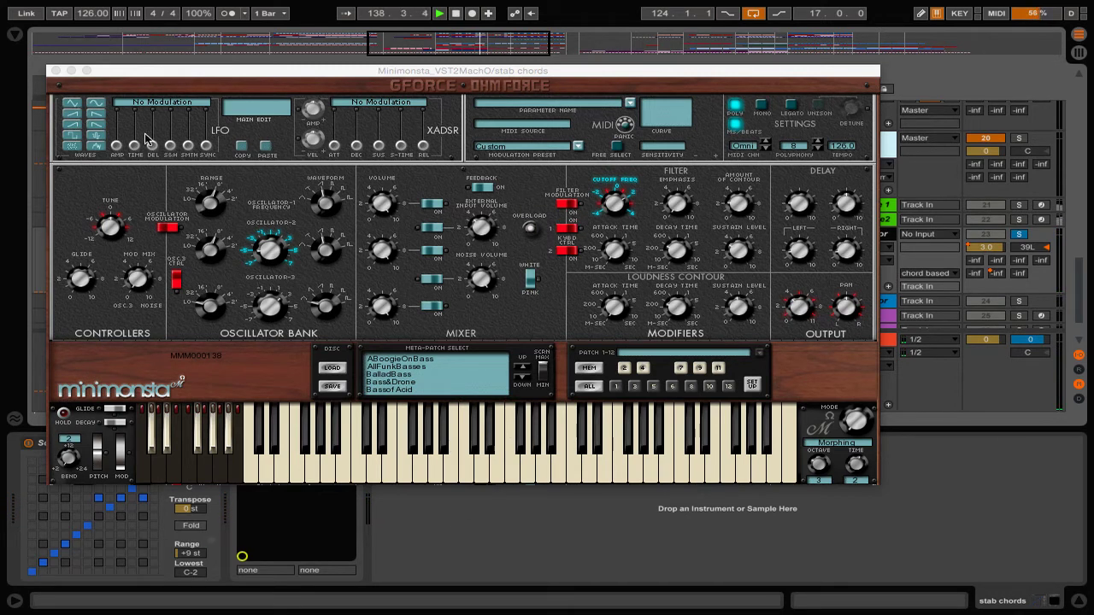
{"action": "left_click", "coordinate": [53, 71]}
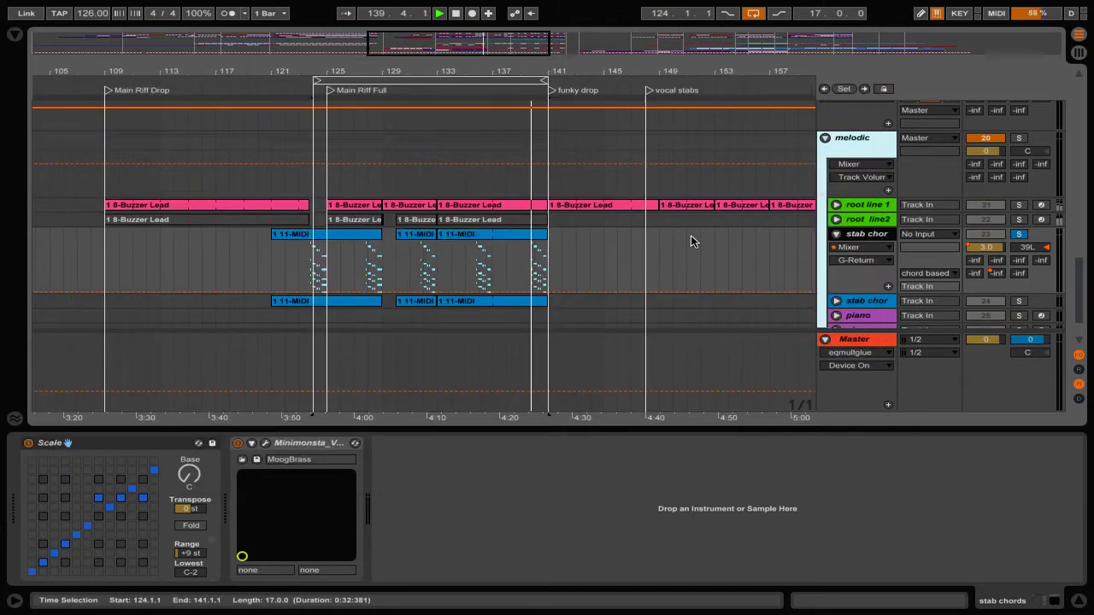
Unfold the second stab chords track with its Big CS80 Minimonsta preset and solo it together with the first.
{"action": "scroll", "coordinate": [863, 272], "scroll_direction": "down", "scroll_amount": 2}
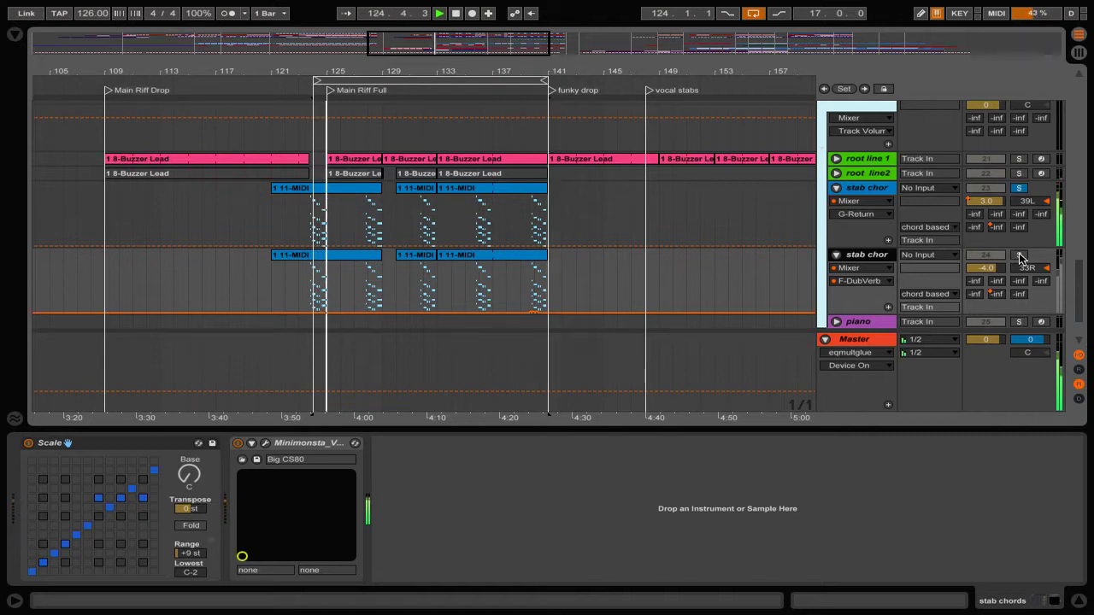
{"action": "left_click", "coordinate": [1019, 256]}
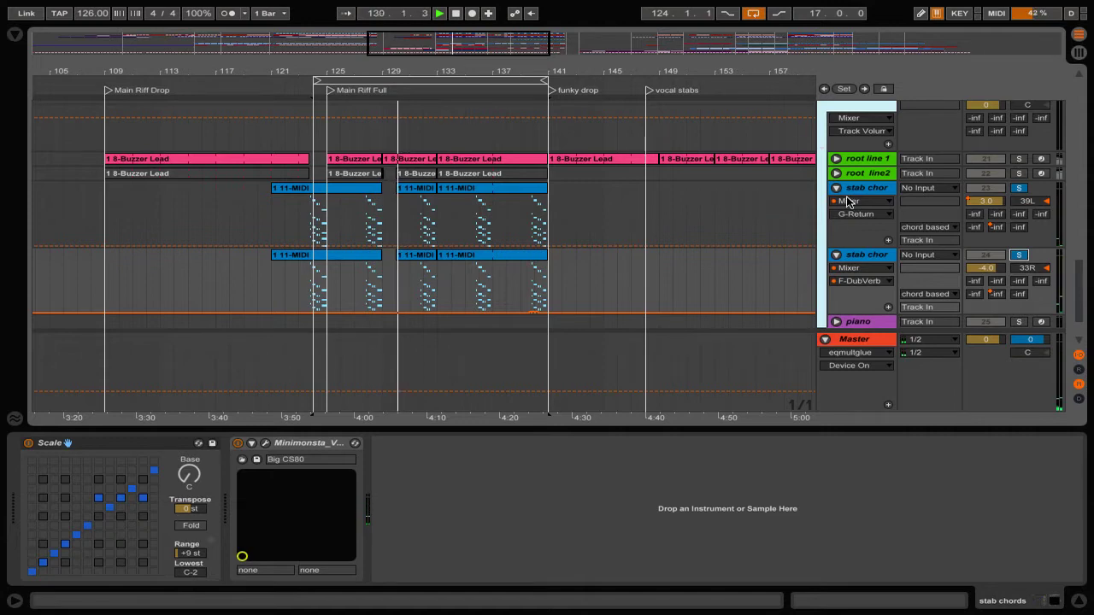
Go from the stab chords tracks to the chord based bus and show its Auto Filter frequency automation while both stabs play.
{"action": "scroll", "coordinate": [846, 201], "scroll_direction": "up", "scroll_amount": 10}
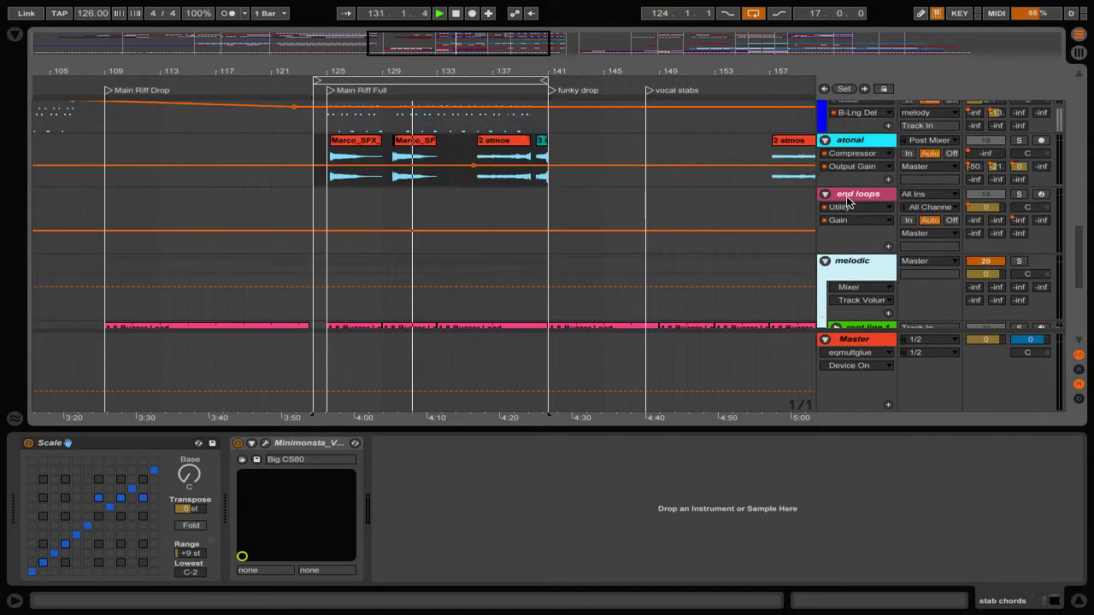
{"action": "scroll", "coordinate": [847, 201], "scroll_direction": "up", "scroll_amount": 10}
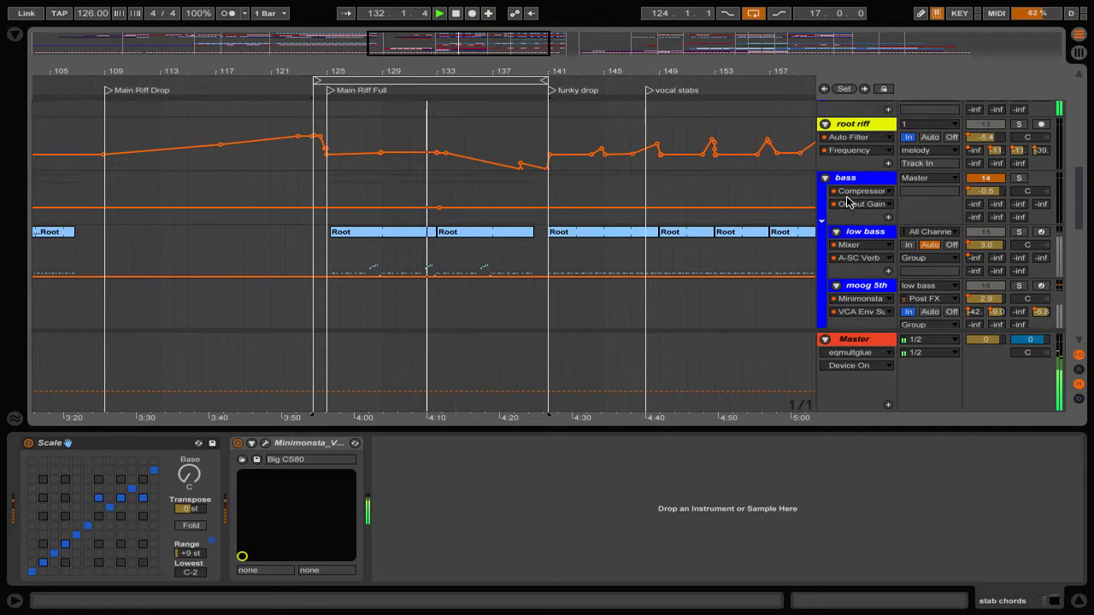
{"action": "scroll", "coordinate": [847, 200], "scroll_direction": "up", "scroll_amount": 1}
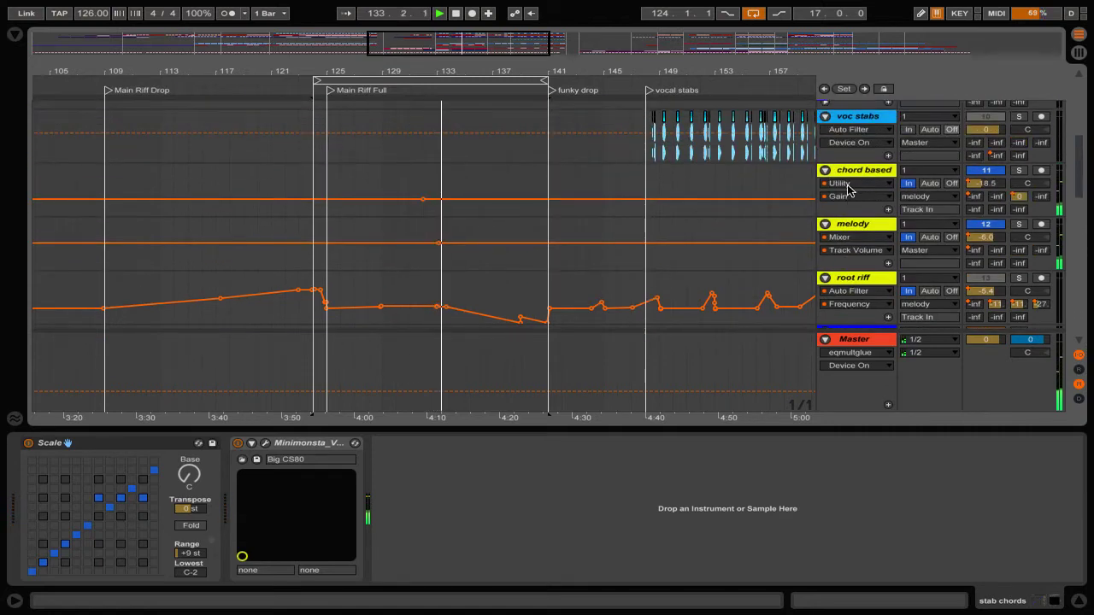
{"action": "scroll", "coordinate": [851, 205], "scroll_direction": "down", "scroll_amount": 20}
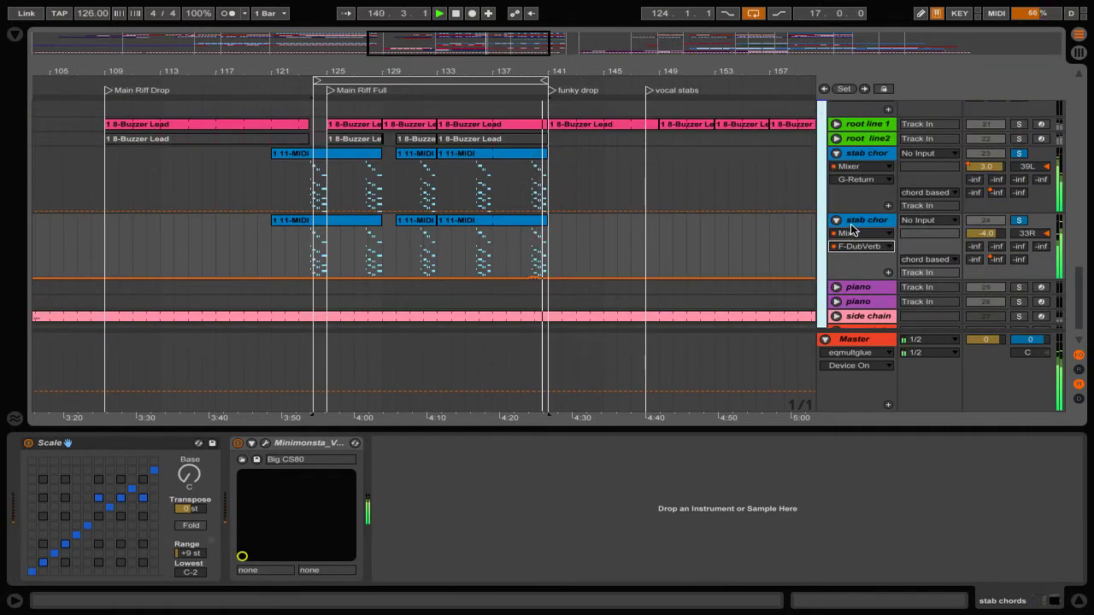
{"action": "scroll", "coordinate": [851, 229], "scroll_direction": "up", "scroll_amount": 15}
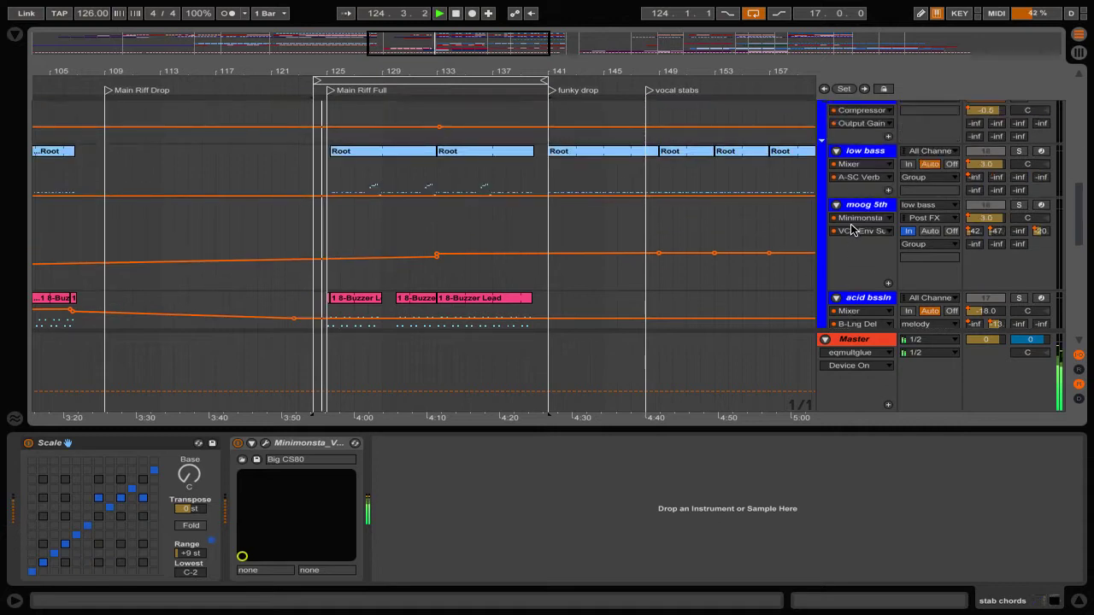
{"action": "scroll", "coordinate": [851, 229], "scroll_direction": "up", "scroll_amount": 6}
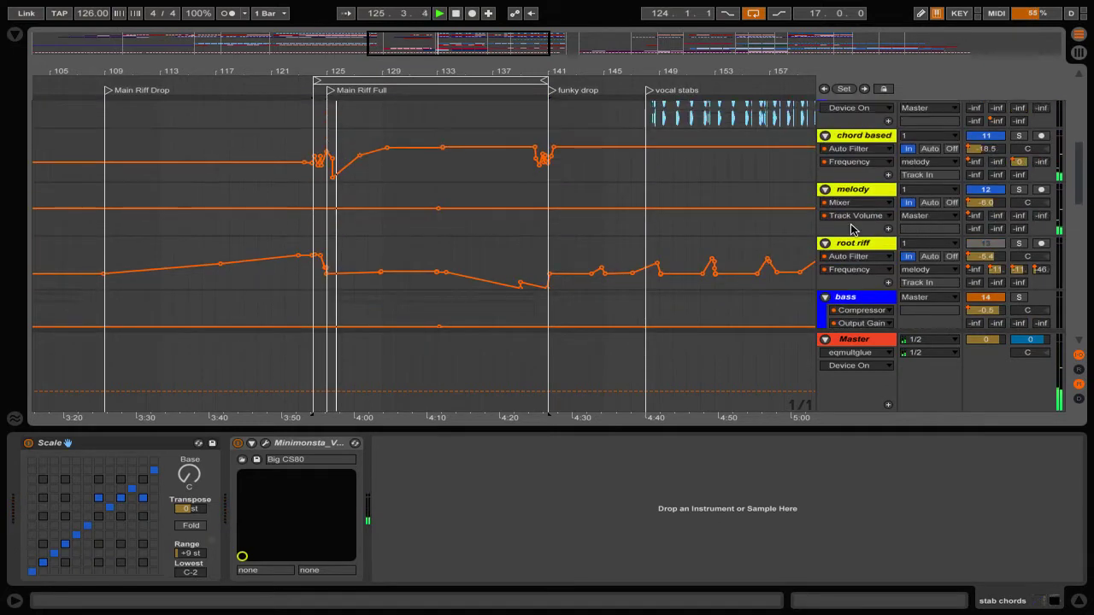
{"action": "scroll", "coordinate": [852, 229], "scroll_direction": "up", "scroll_amount": 1}
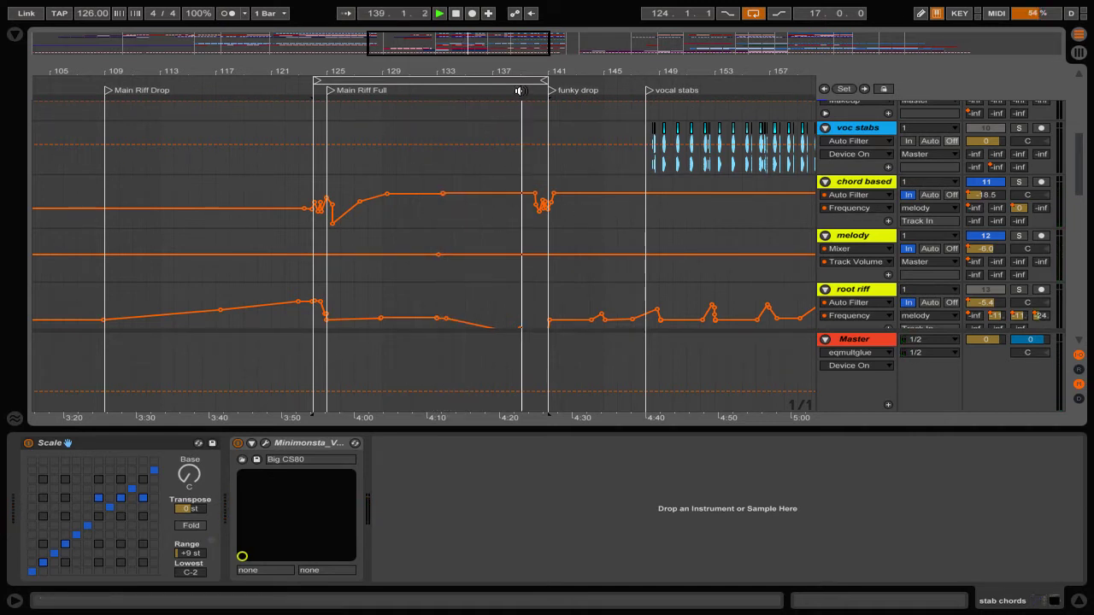
Solo the first piano track instead of the stabs and loop 32 bars from the Piano In marker to the bass drop.
{"action": "left_click_drag", "start_coordinate": [542, 71], "coordinate": [542, 48]}
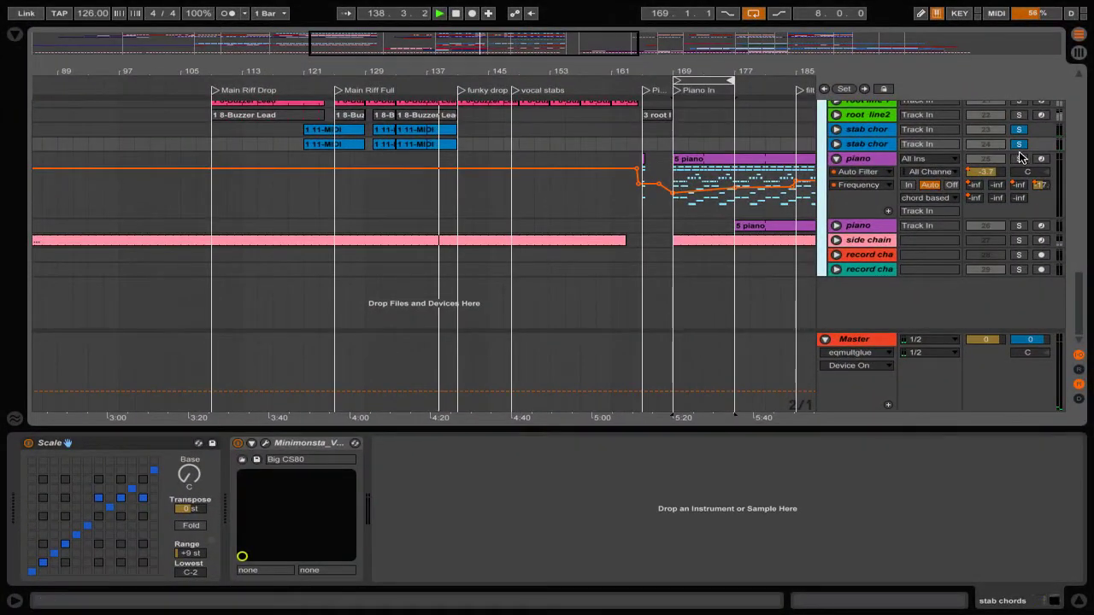
{"action": "left_click", "coordinate": [1019, 159]}
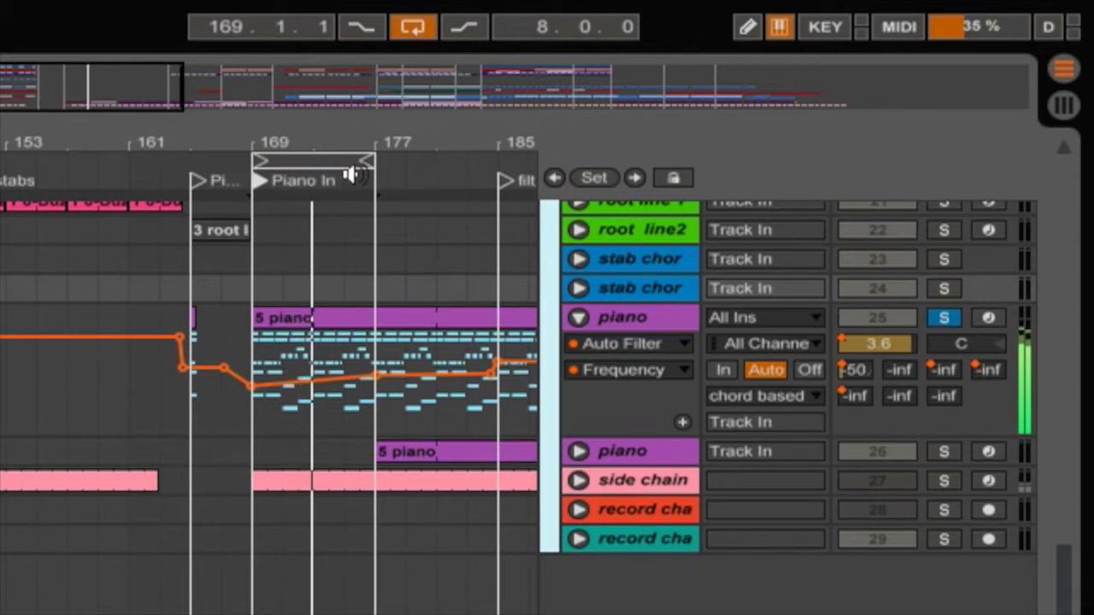
{"action": "mouse_move", "coordinate": [367, 160]}
{"action": "left_mouse_down"}
{"action": "mouse_move", "coordinate": [589, 149]}
{"action": "mouse_move", "coordinate": [402, 147]}
{"action": "mouse_move", "coordinate": [383, 159]}
{"action": "left_mouse_up"}
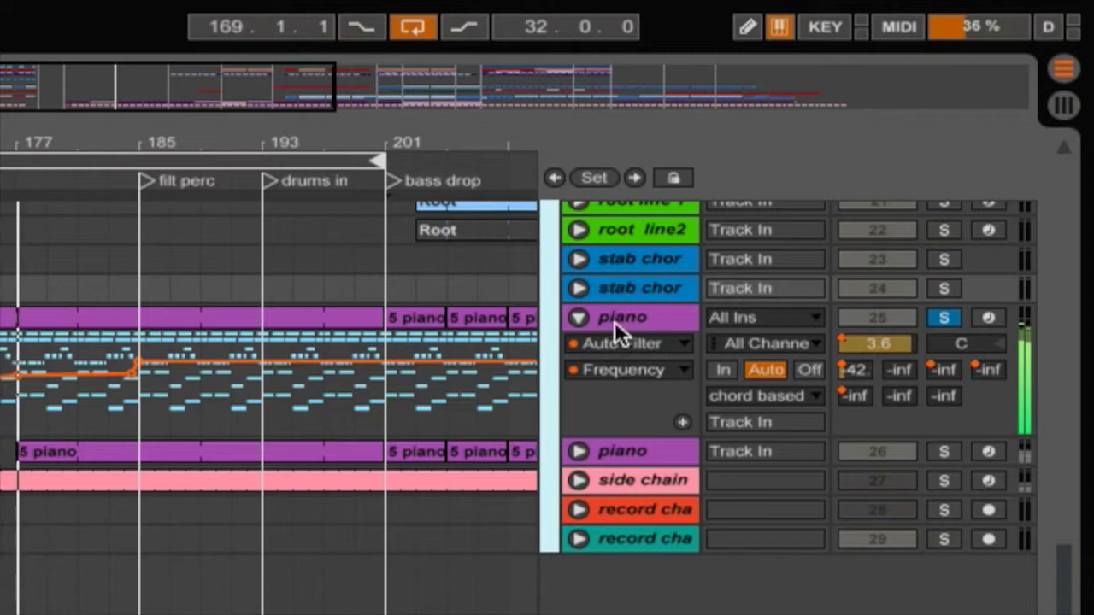
Display the first piano track's device chain and show its A-SC Verb send automation.
{"action": "left_click", "coordinate": [614, 322]}
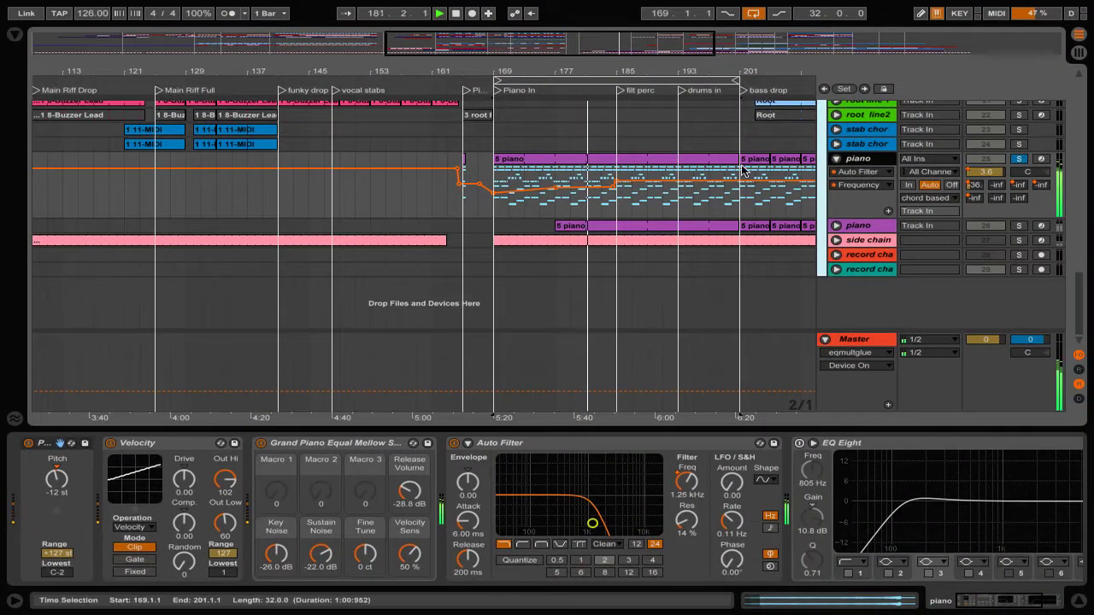
{"action": "left_click", "coordinate": [852, 173]}
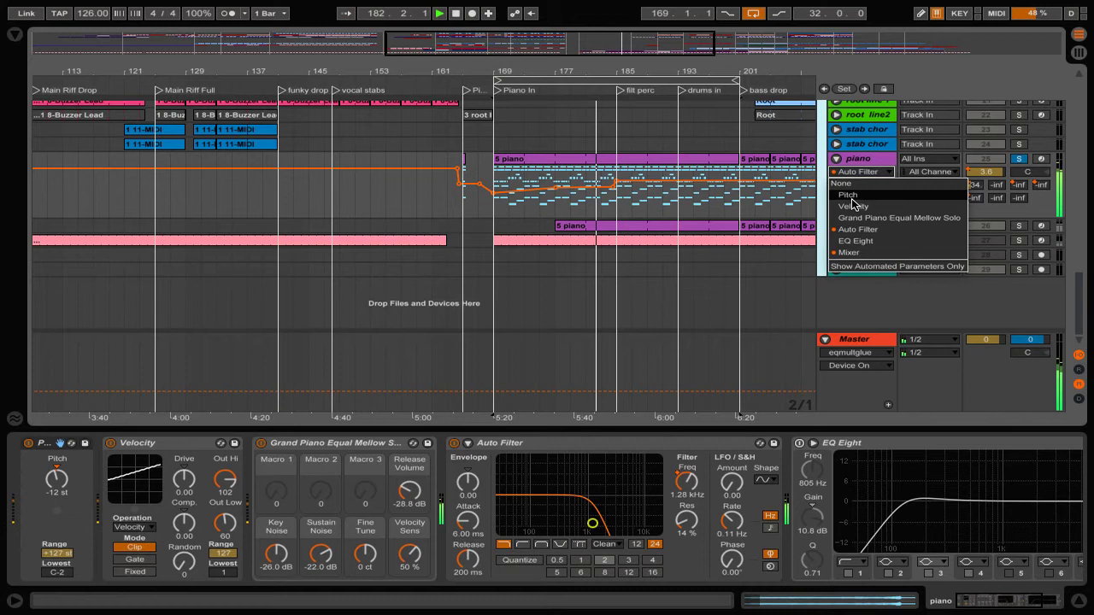
{"action": "left_click", "coordinate": [865, 190]}
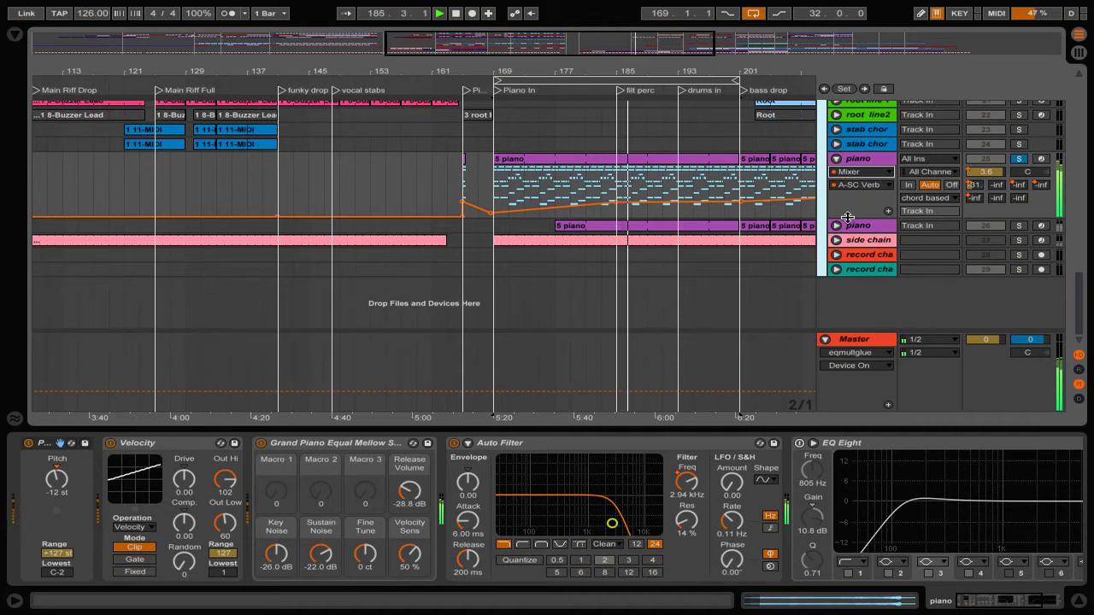
{"action": "left_click", "coordinate": [1078, 370]}
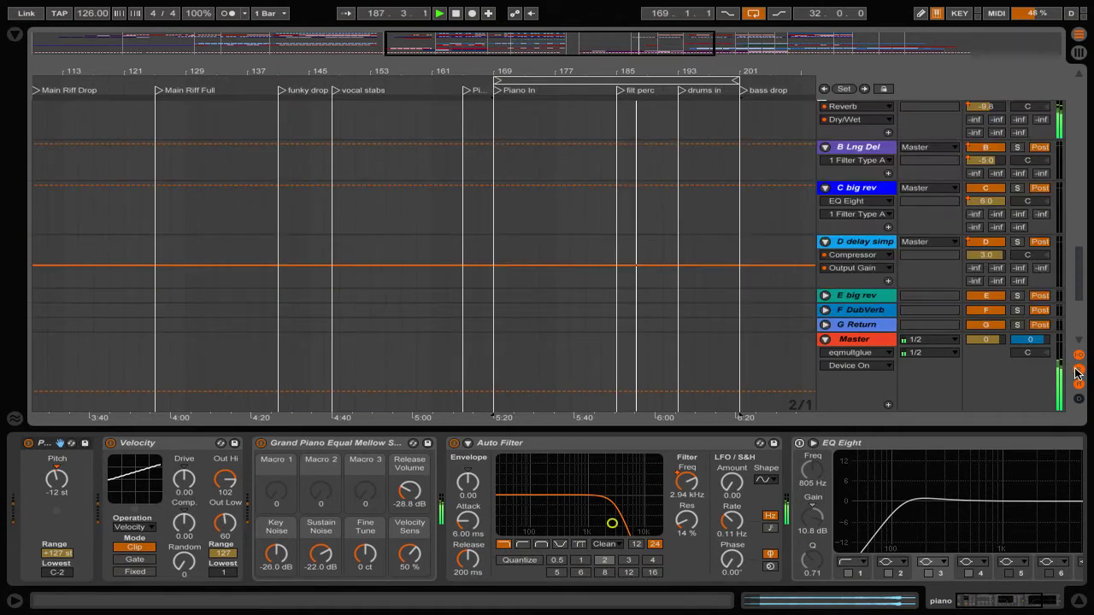
{"action": "left_click", "coordinate": [859, 147]}
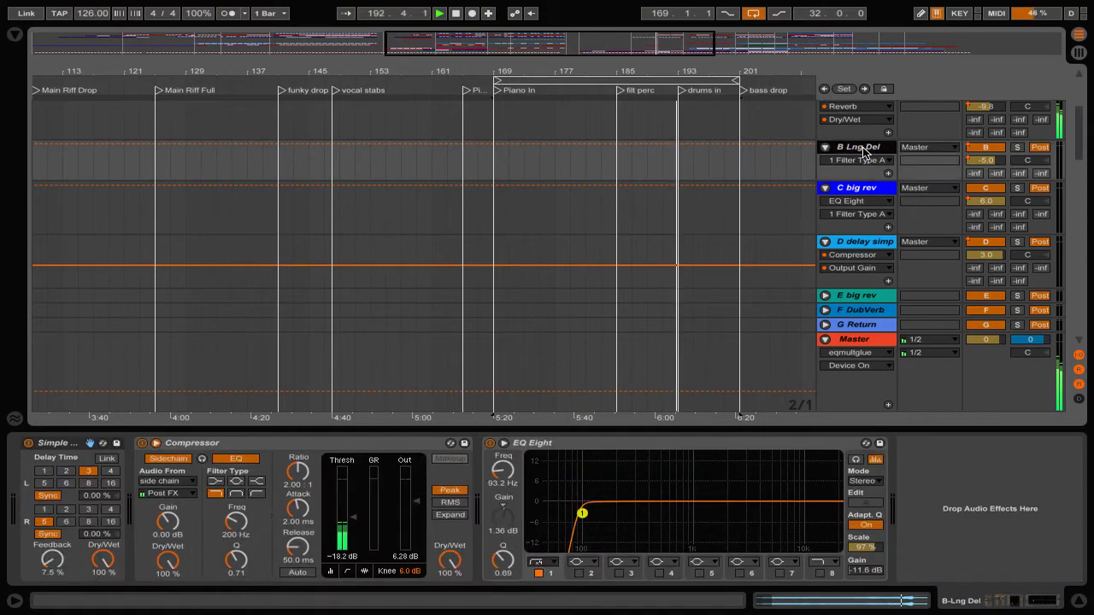
{"action": "left_click", "coordinate": [824, 242]}
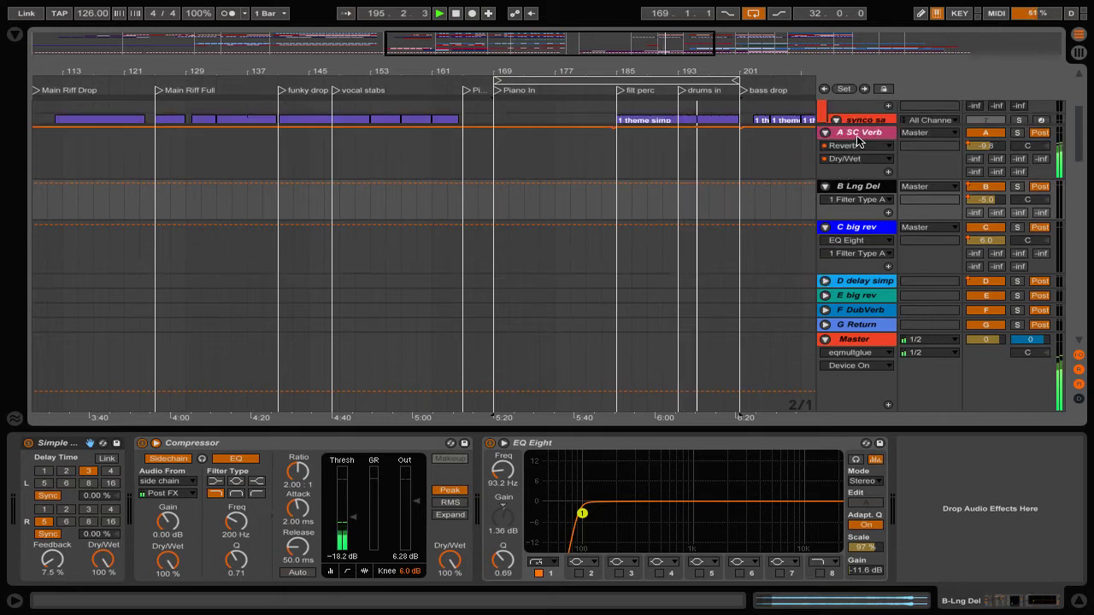
Solo the A SC Verb return and examine its device chain from the Reverb through the sidechained Compressor to the EQ Eight.
{"action": "left_click", "coordinate": [1017, 133]}
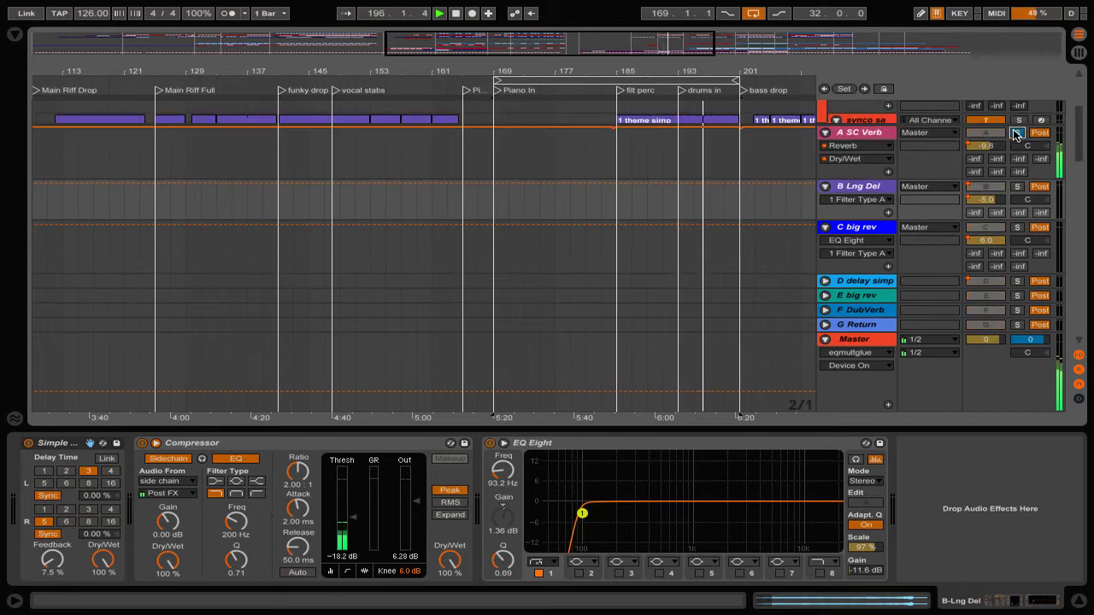
{"action": "left_click", "coordinate": [855, 133]}
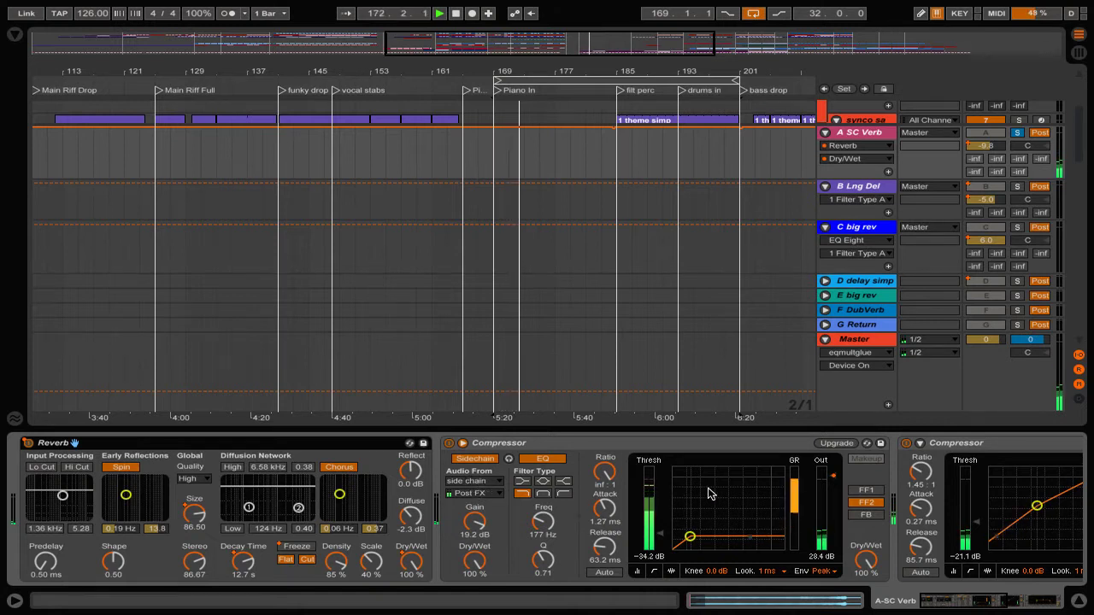
{"action": "scroll", "coordinate": [709, 493], "scroll_direction": "down", "scroll_amount": 5}
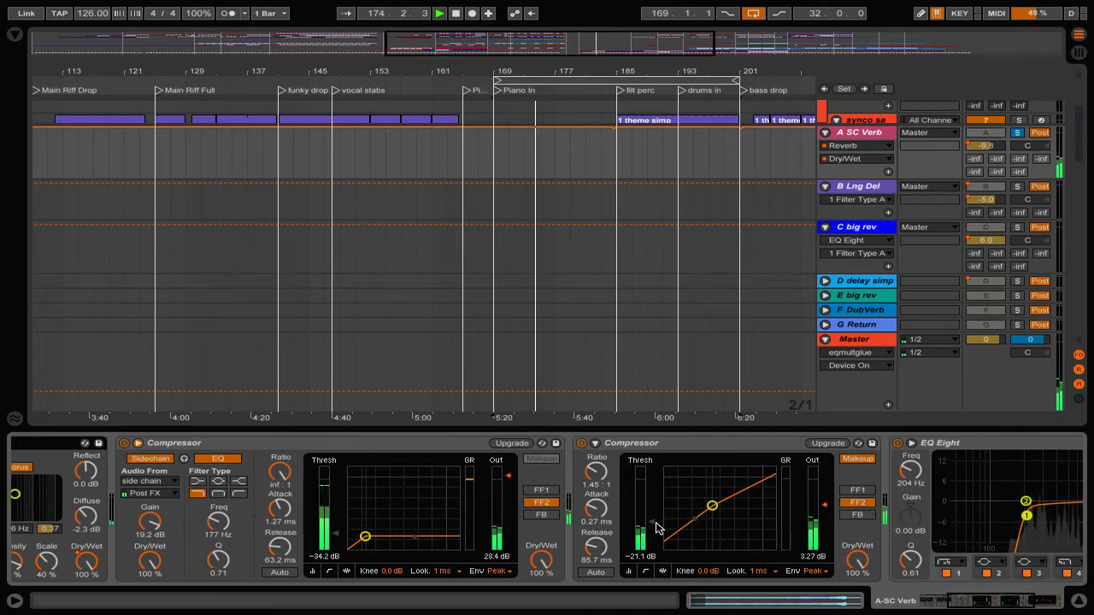
{"action": "scroll", "coordinate": [699, 488], "scroll_direction": "down", "scroll_amount": 4}
{"action": "scroll", "coordinate": [700, 488], "scroll_direction": "down", "scroll_amount": 6}
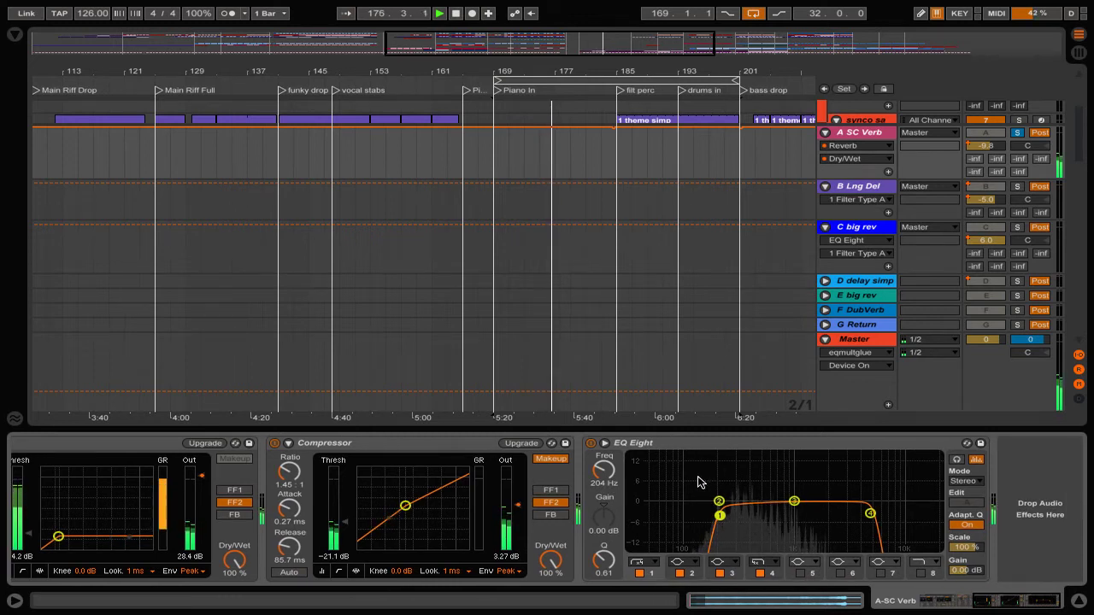
{"action": "scroll", "coordinate": [699, 483], "scroll_direction": "up", "scroll_amount": 20}
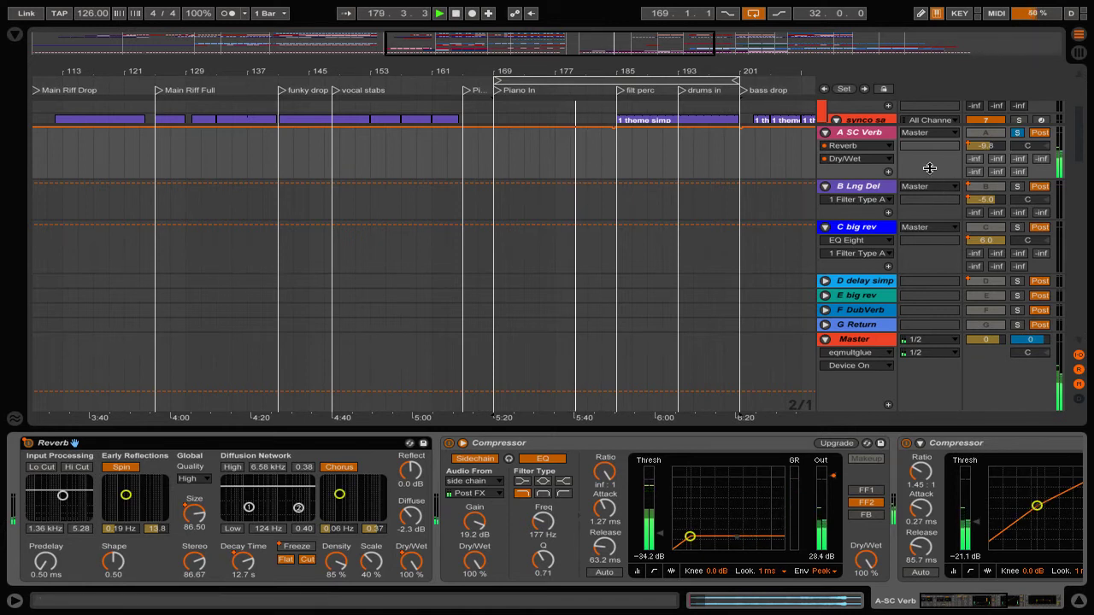
Hide the return tracks and unfold the second piano track in the melodic group.
{"action": "left_click", "coordinate": [1077, 374]}
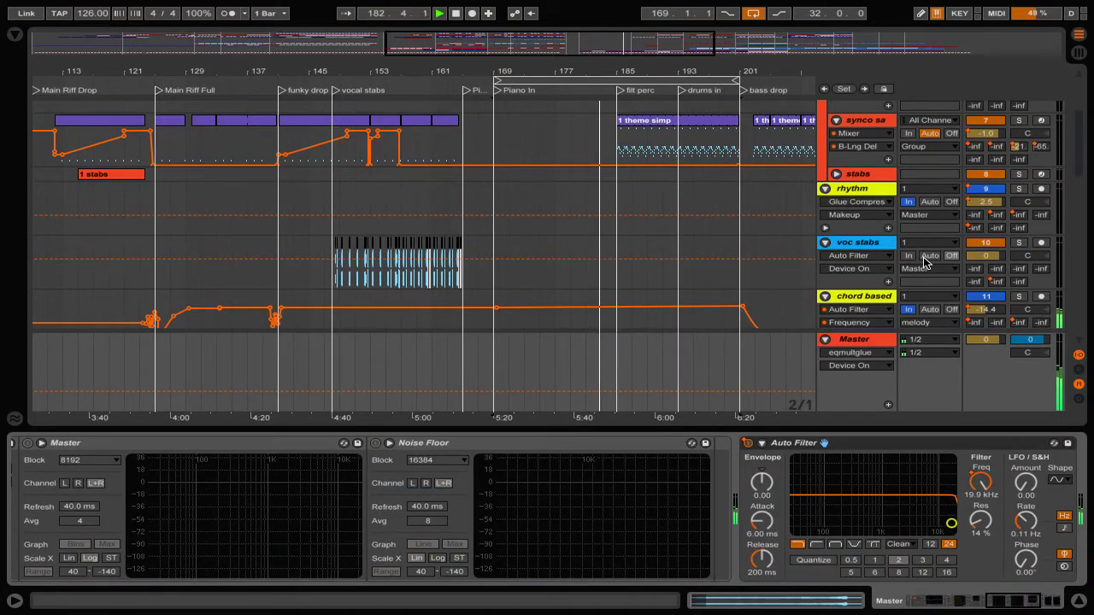
{"action": "scroll", "coordinate": [923, 262], "scroll_direction": "down", "scroll_amount": 3}
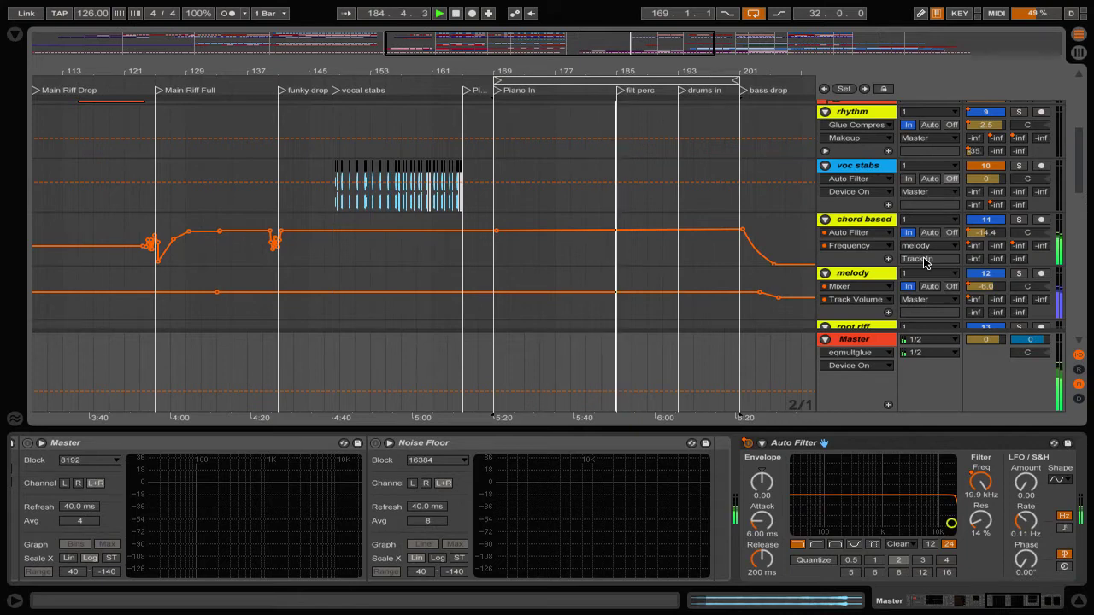
{"action": "scroll", "coordinate": [923, 262], "scroll_direction": "down", "scroll_amount": 10}
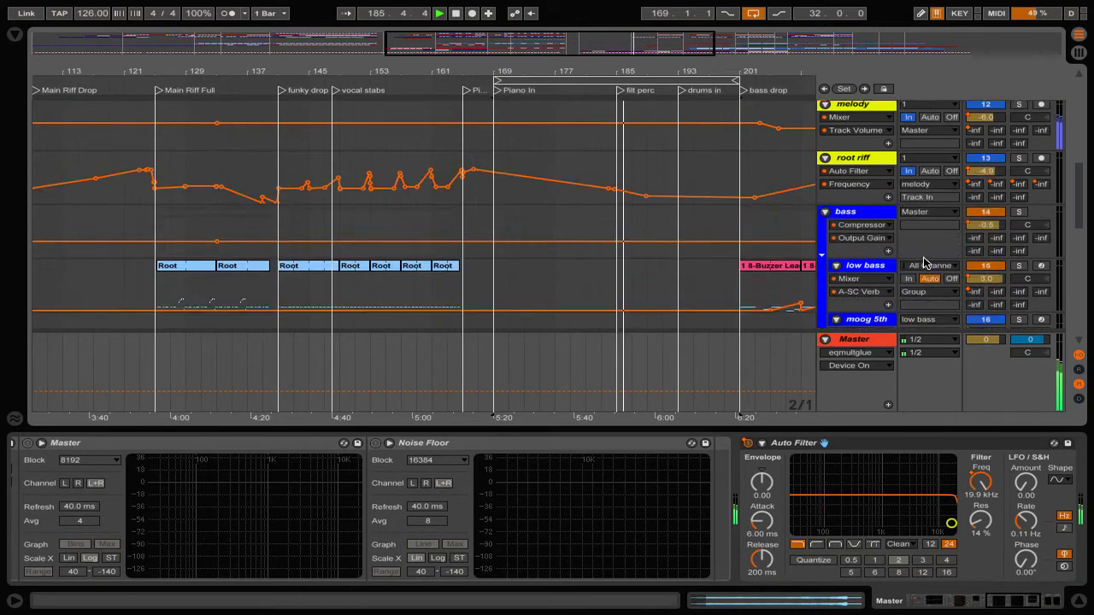
{"action": "scroll", "coordinate": [924, 262], "scroll_direction": "down", "scroll_amount": 8}
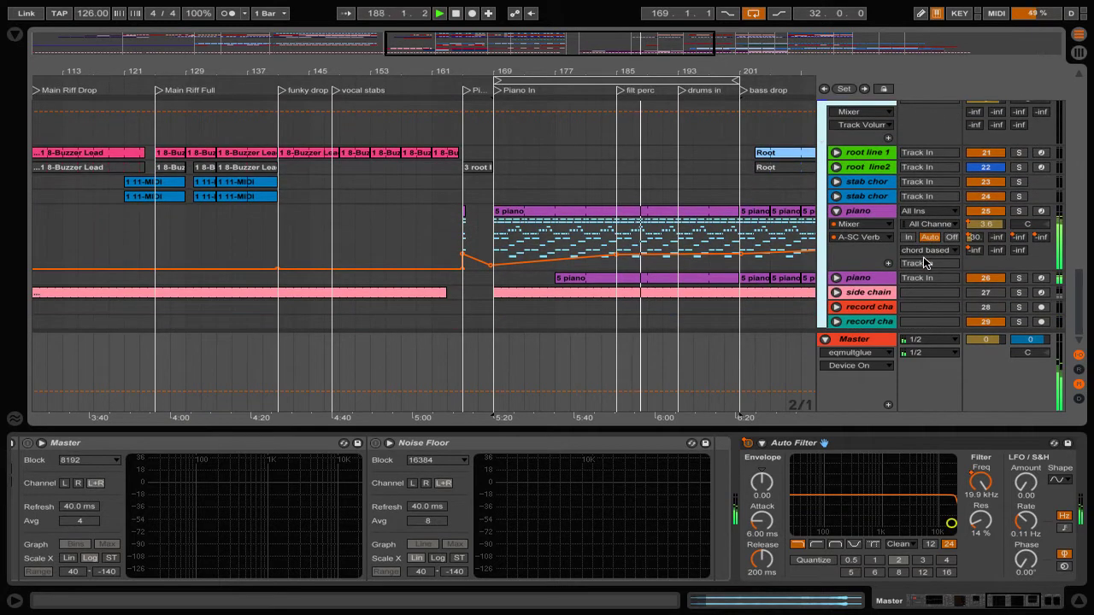
{"action": "left_click", "coordinate": [837, 278]}
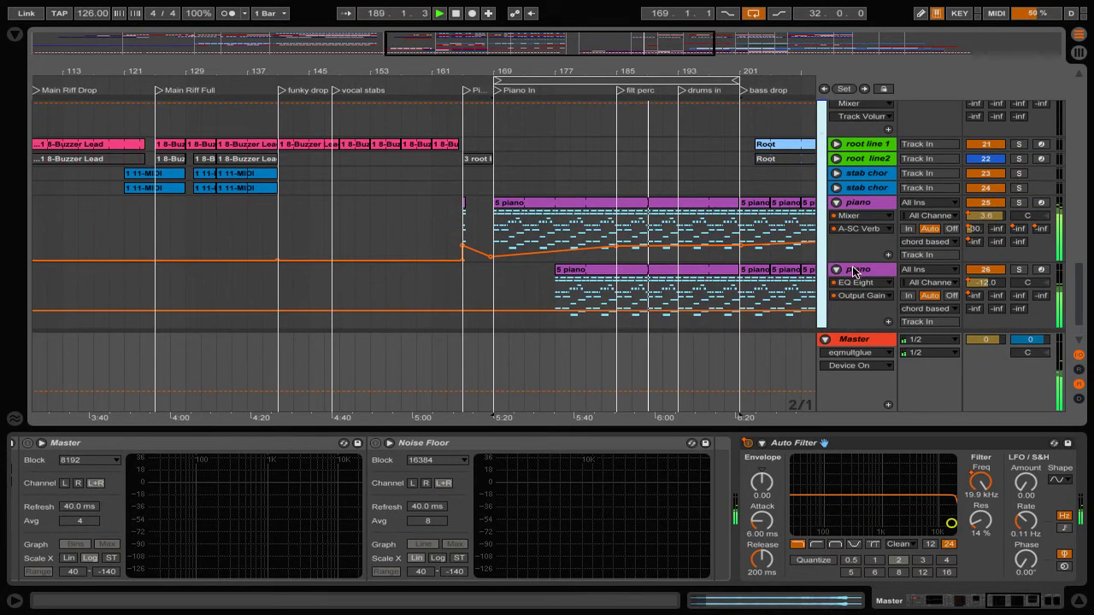
Solo the second piano track and examine its device chain from the Minimonsta synth interface through EQ Eight to the Glue Compressor.
{"action": "left_click", "coordinate": [855, 272]}
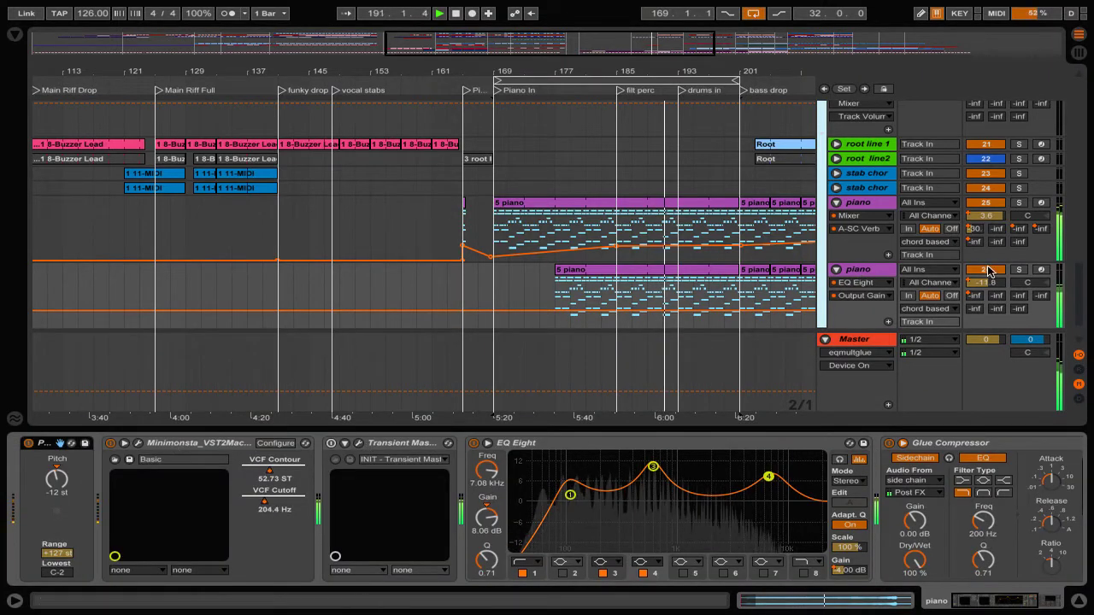
{"action": "left_click", "coordinate": [1017, 270]}
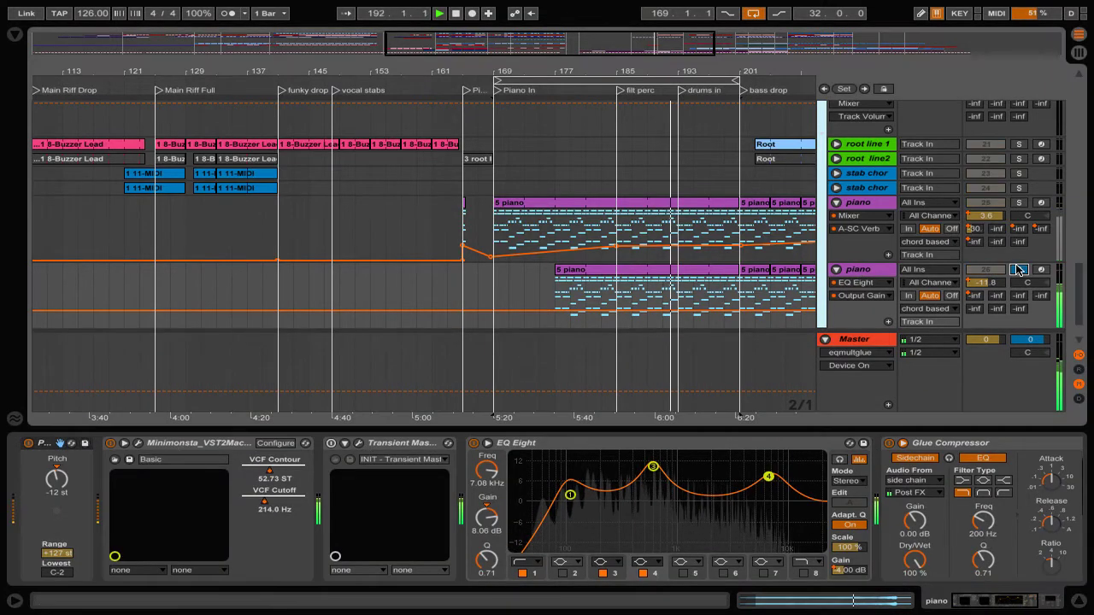
{"action": "left_click", "coordinate": [138, 444]}
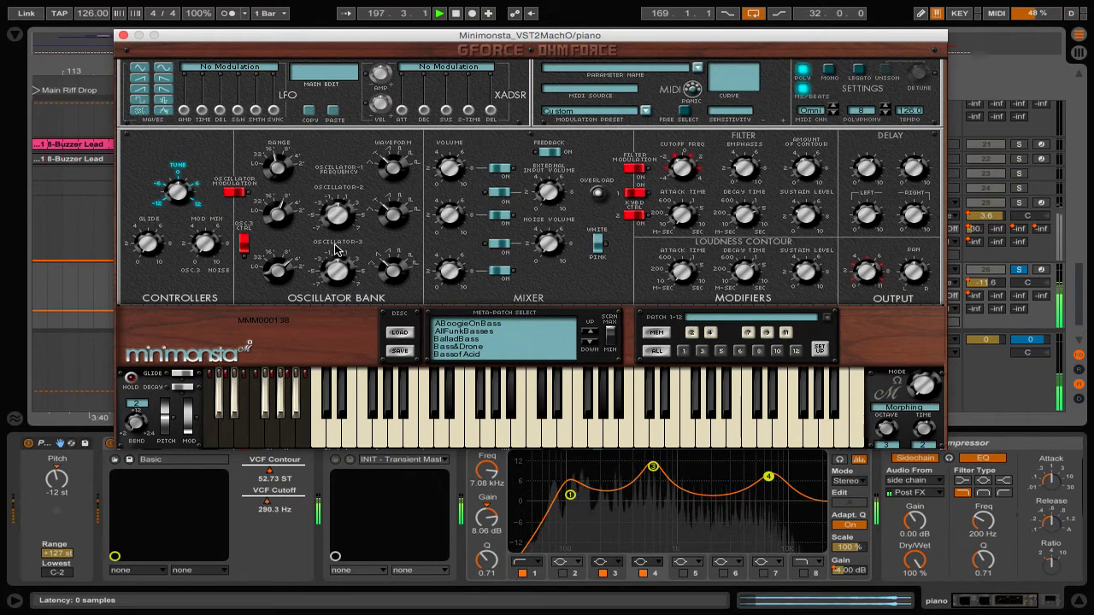
{"action": "left_click", "coordinate": [124, 38]}
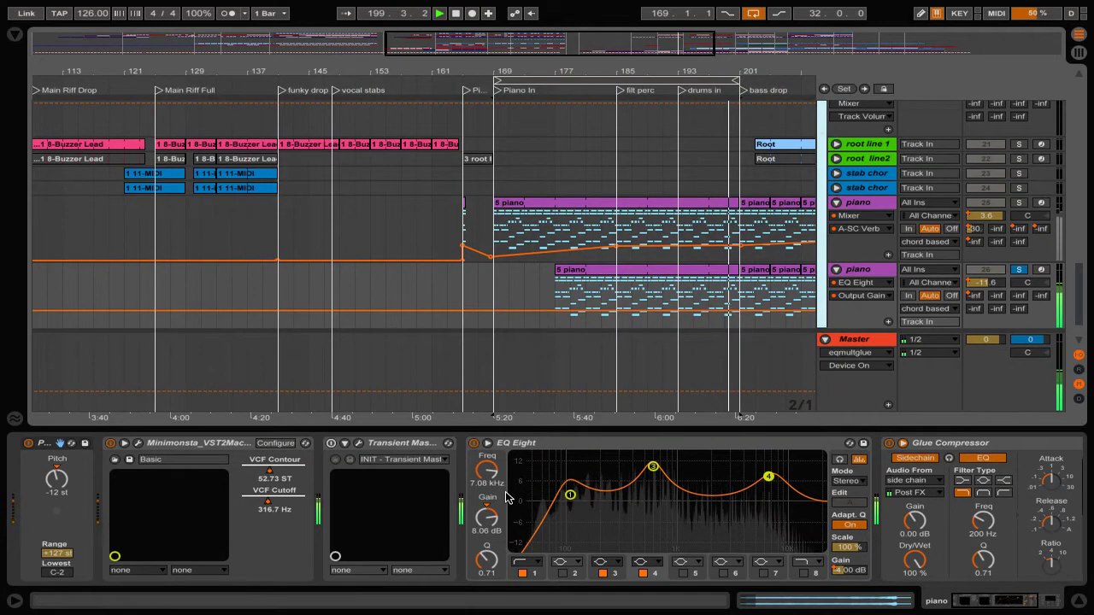
{"action": "scroll", "coordinate": [505, 497], "scroll_direction": "right", "scroll_amount": 5}
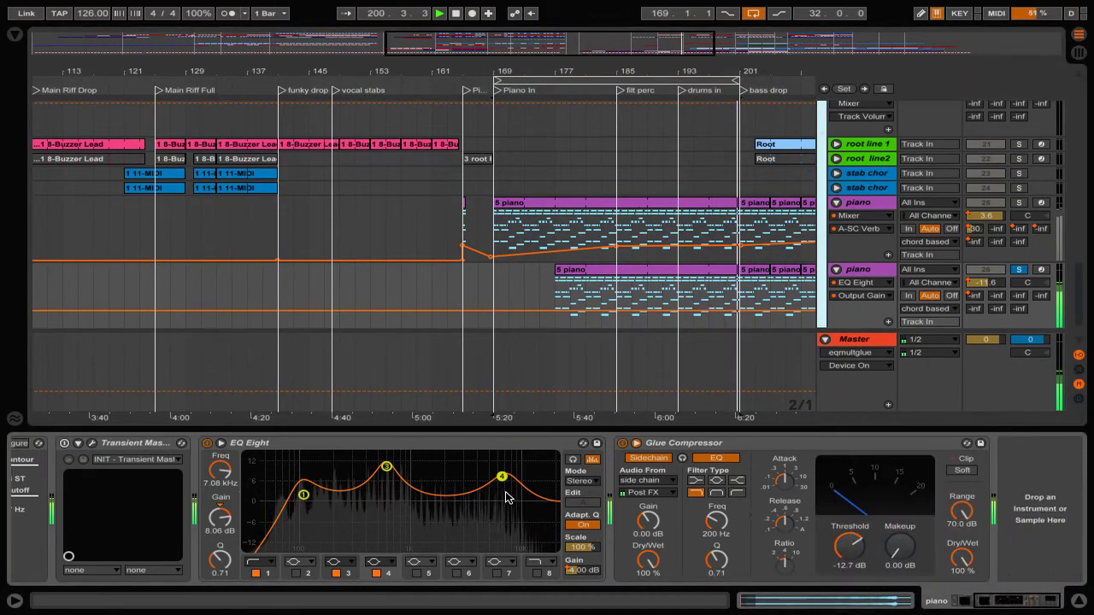
{"action": "scroll", "coordinate": [506, 497], "scroll_direction": "left", "scroll_amount": 5}
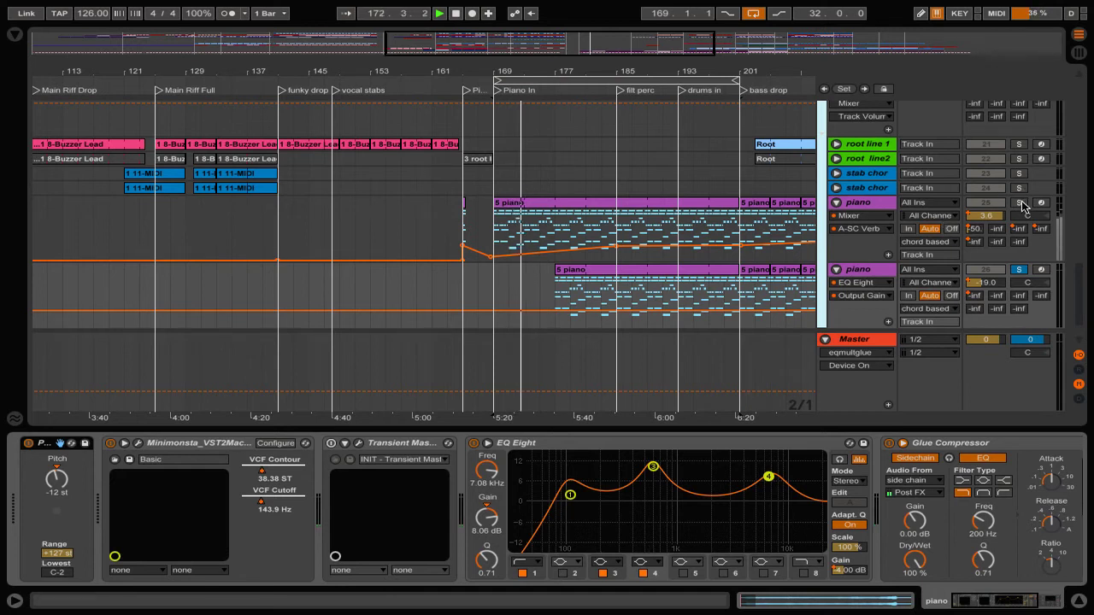
Unsolo the second piano track and show its Mixer Track Volume automation from the point where its clip enters.
{"action": "left_click", "coordinate": [1019, 269]}
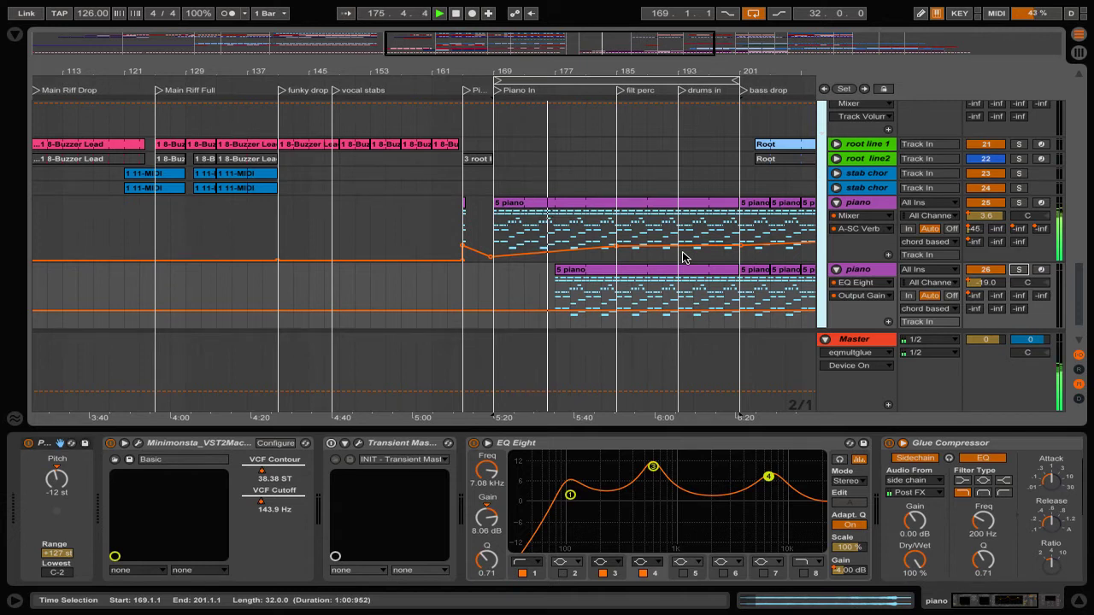
{"action": "left_click", "coordinate": [556, 271]}
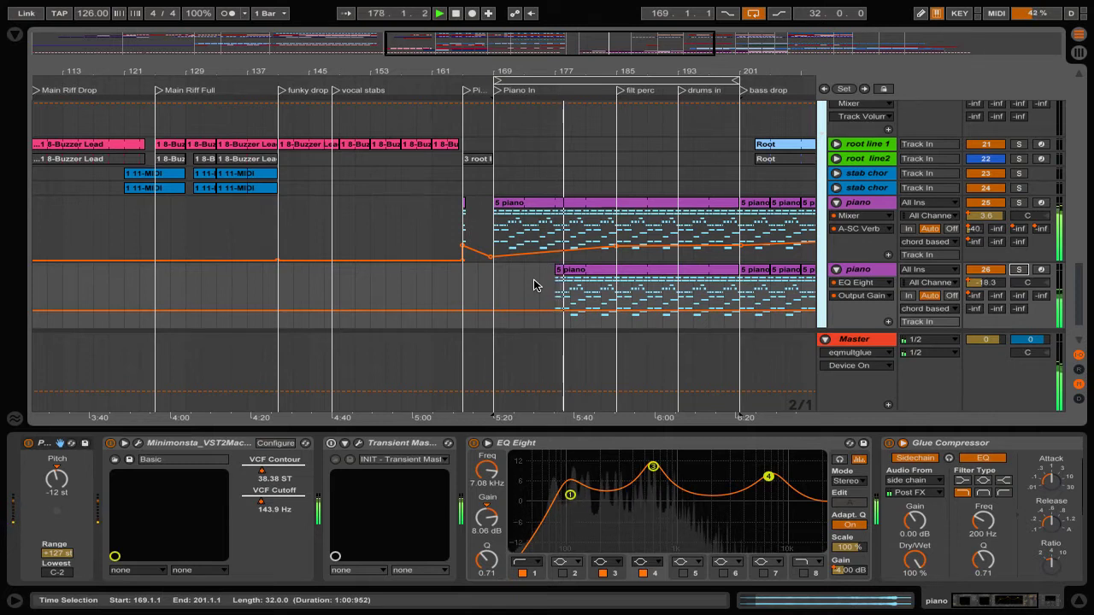
{"action": "left_click", "coordinate": [858, 282]}
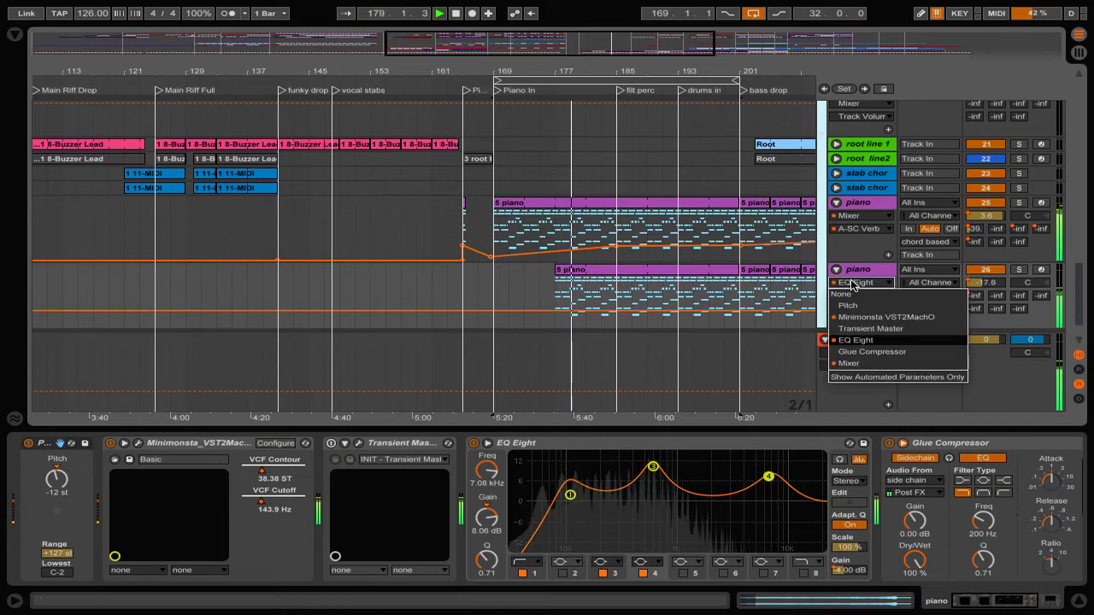
{"action": "left_click", "coordinate": [843, 364]}
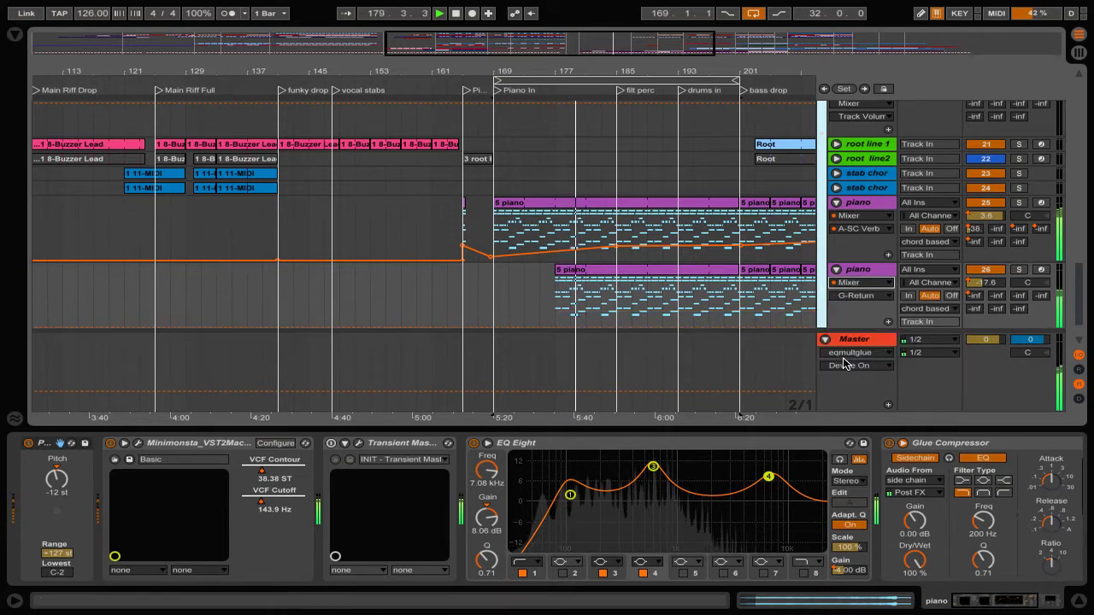
{"action": "left_click", "coordinate": [852, 296]}
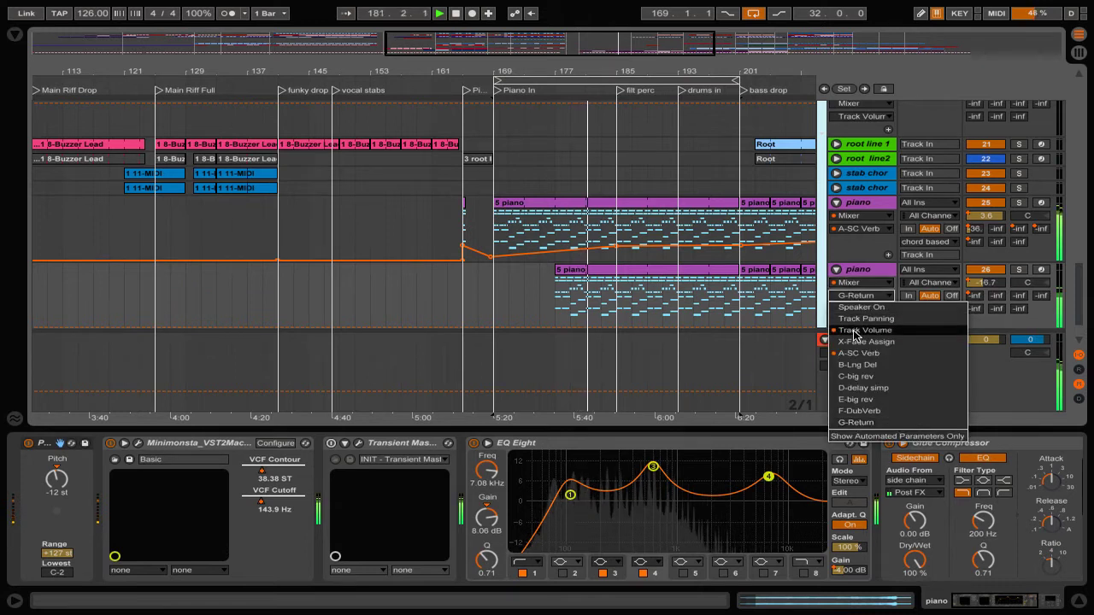
{"action": "left_click", "coordinate": [862, 330]}
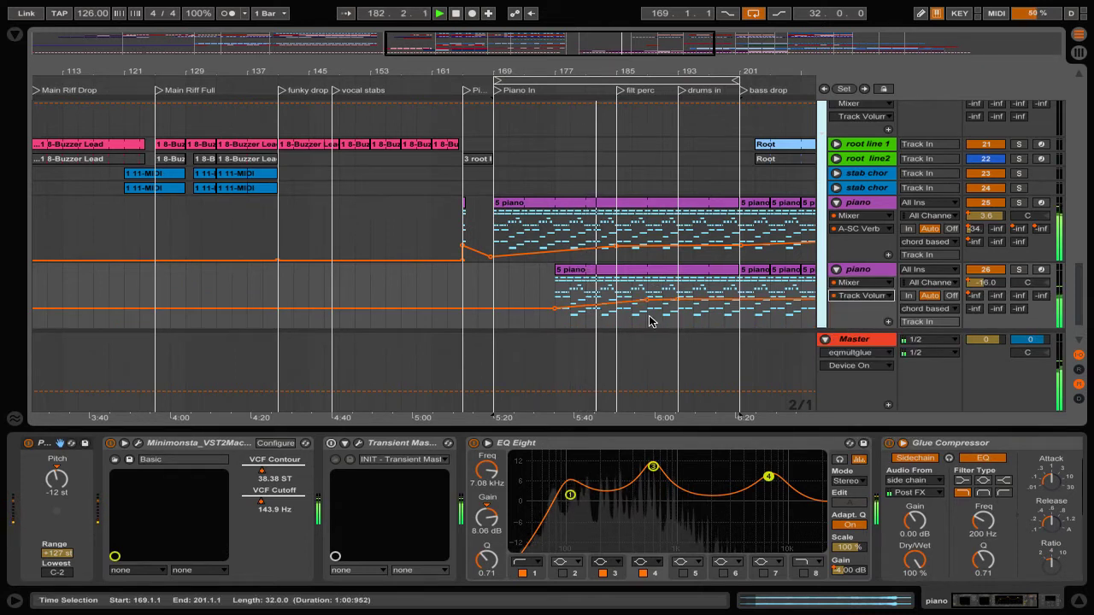
Show the second piano track's EQ Eight automation, followed by its Minimonsta VCF Cutoff automation.
{"action": "left_click", "coordinate": [855, 296]}
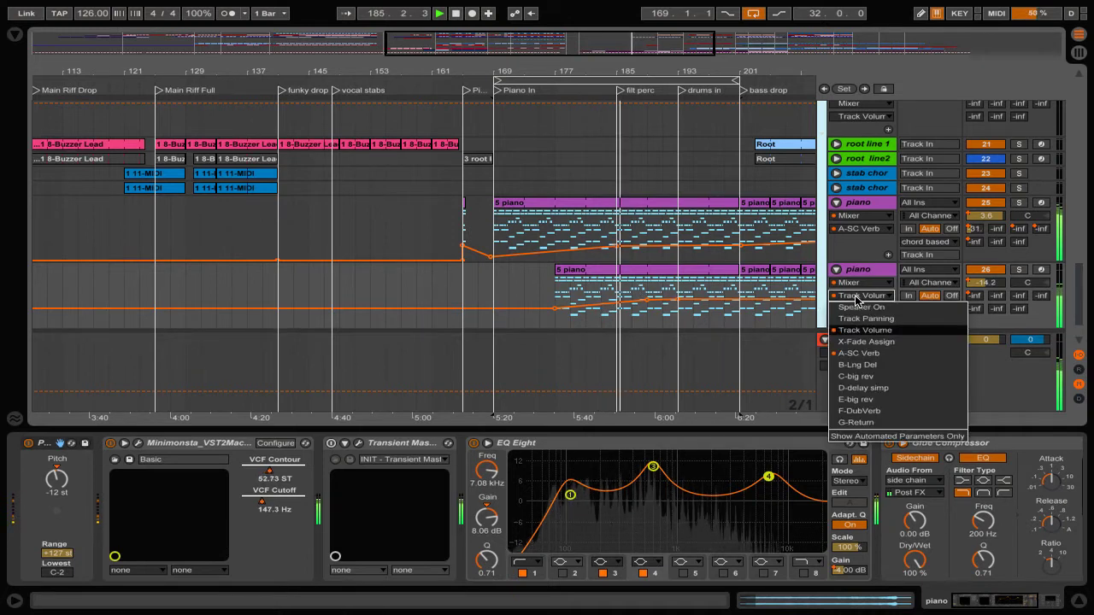
{"action": "left_click", "coordinate": [854, 283]}
{"action": "left_click", "coordinate": [854, 283]}
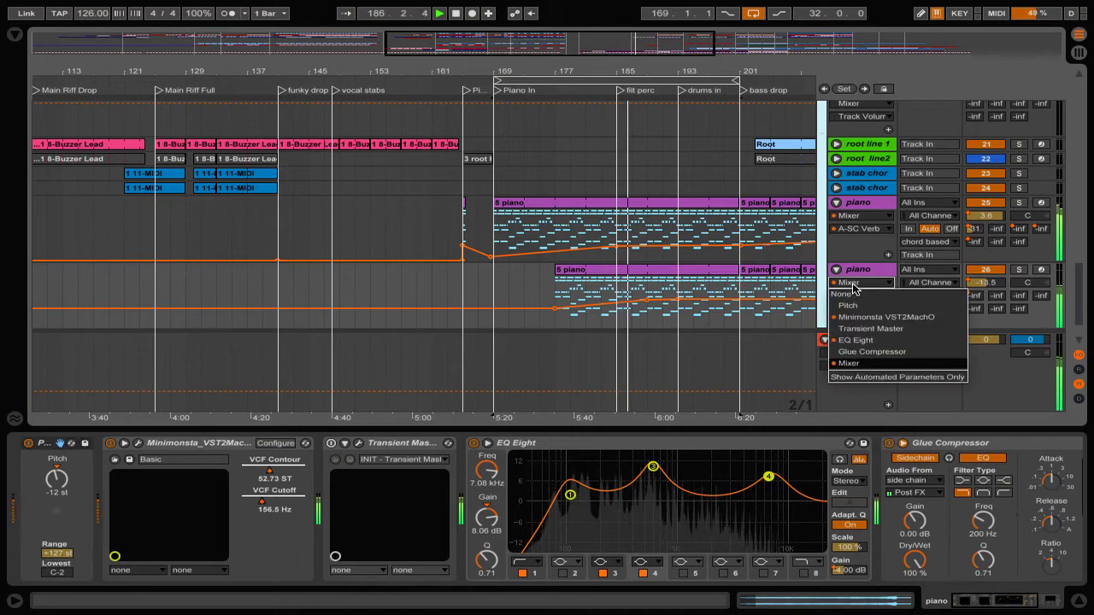
{"action": "left_click", "coordinate": [854, 340]}
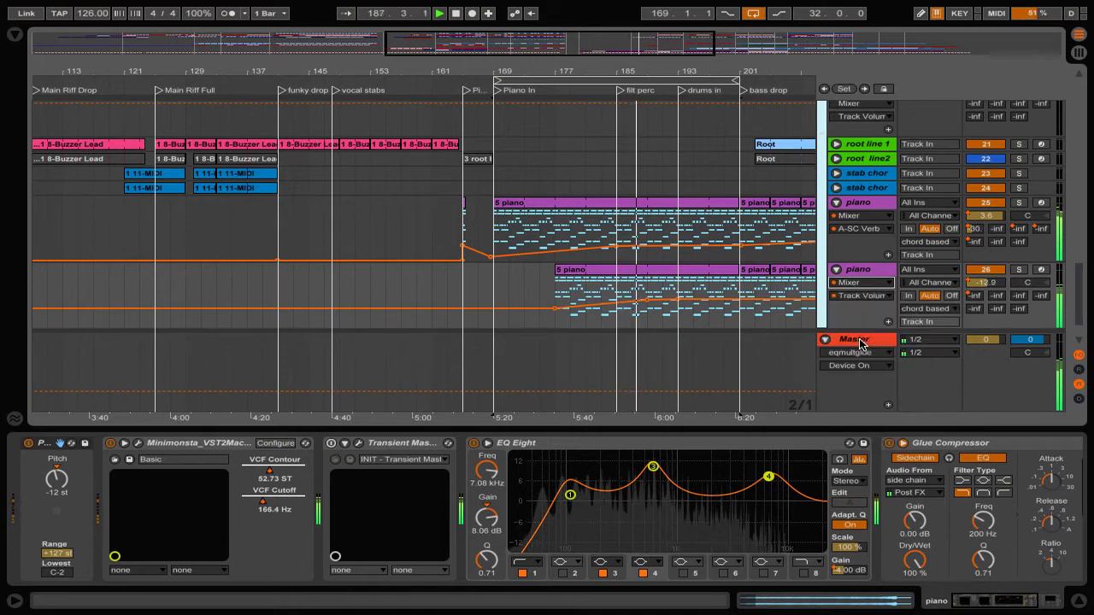
{"action": "left_click", "coordinate": [858, 284]}
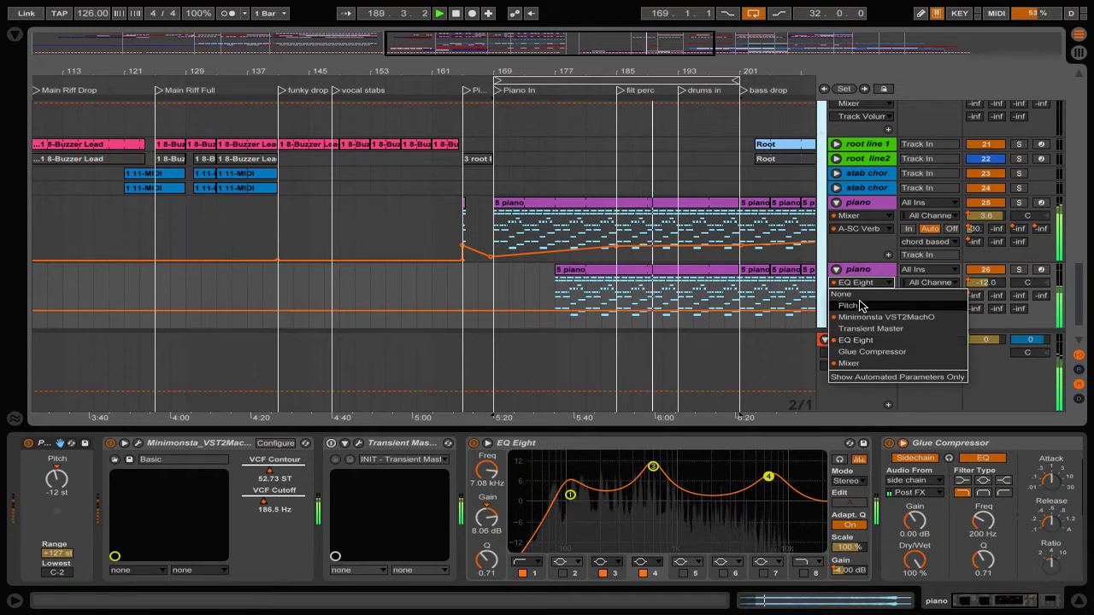
{"action": "left_click", "coordinate": [861, 317]}
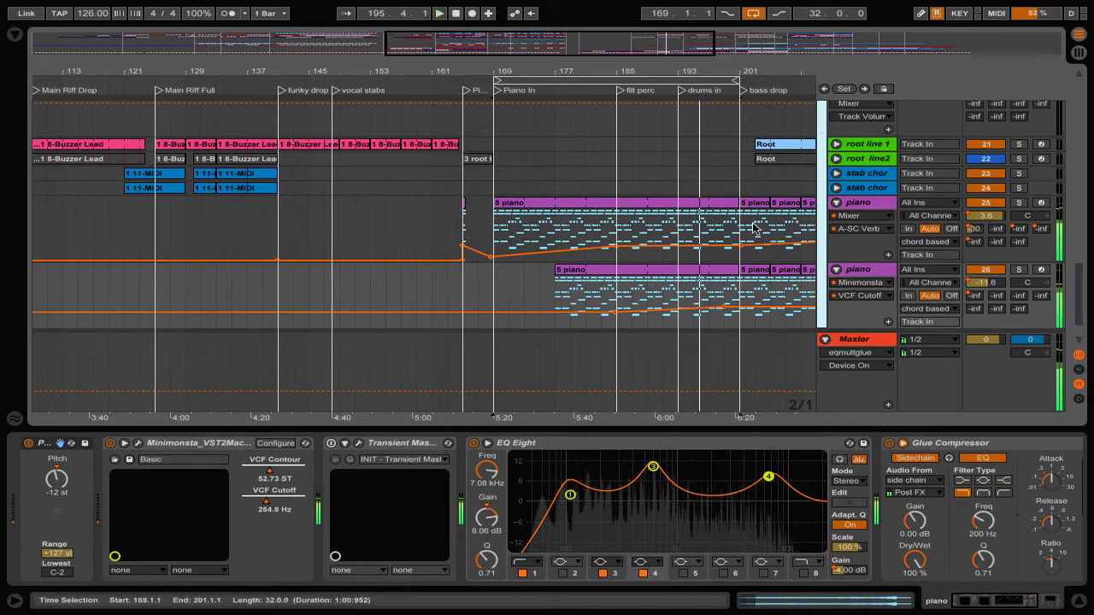
Play the arrangement from the Intro Atmospheres marker and select the long held clip on the atonal track.
{"action": "scroll", "coordinate": [868, 243], "scroll_direction": "down", "scroll_amount": 3}
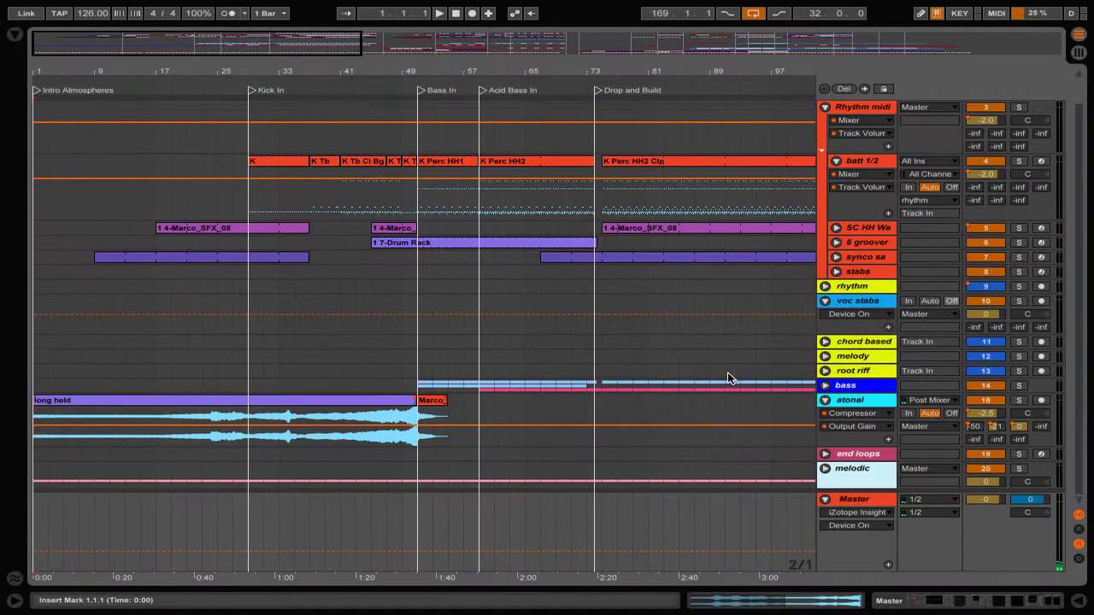
{"action": "left_click", "coordinate": [36, 92]}
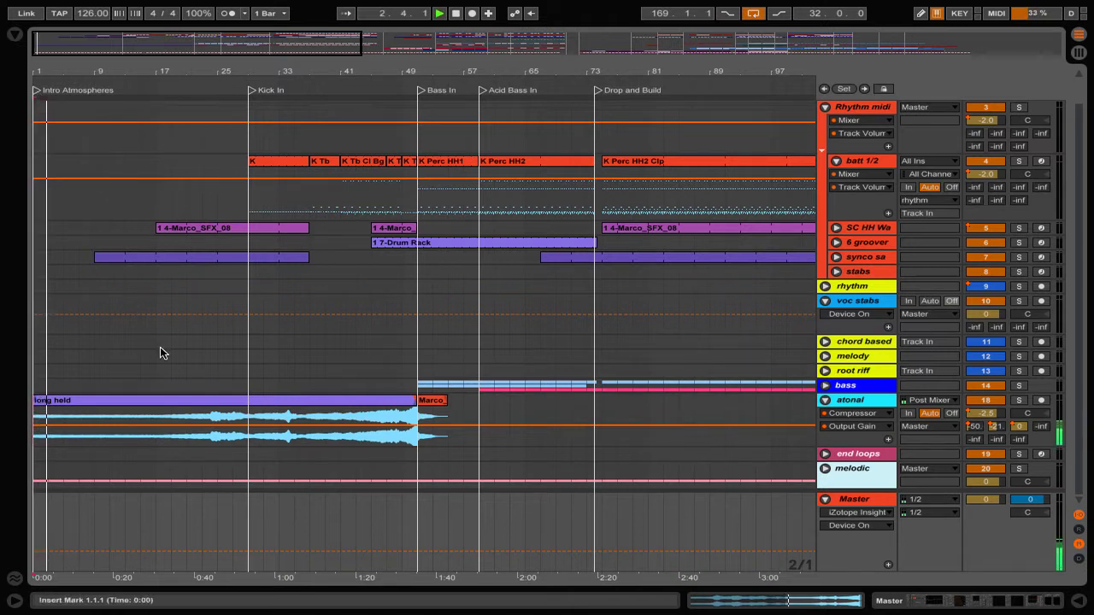
{"action": "left_click", "coordinate": [142, 399]}
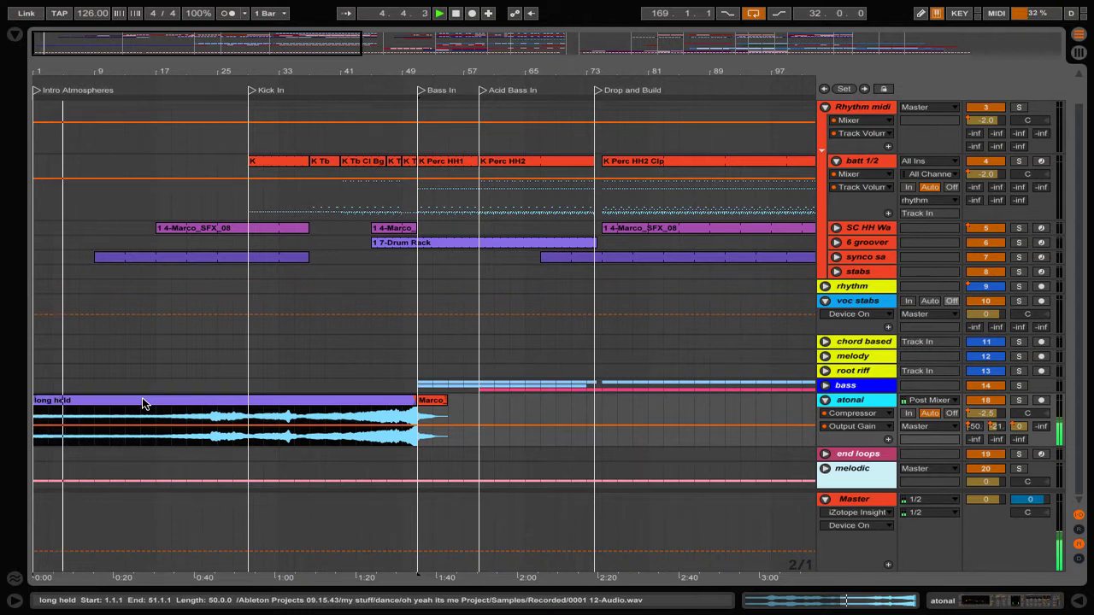
Unfold the synco sa and SC HH Wave tracks and select the first Marco_SFX_08 clip.
{"action": "left_click", "coordinate": [837, 260]}
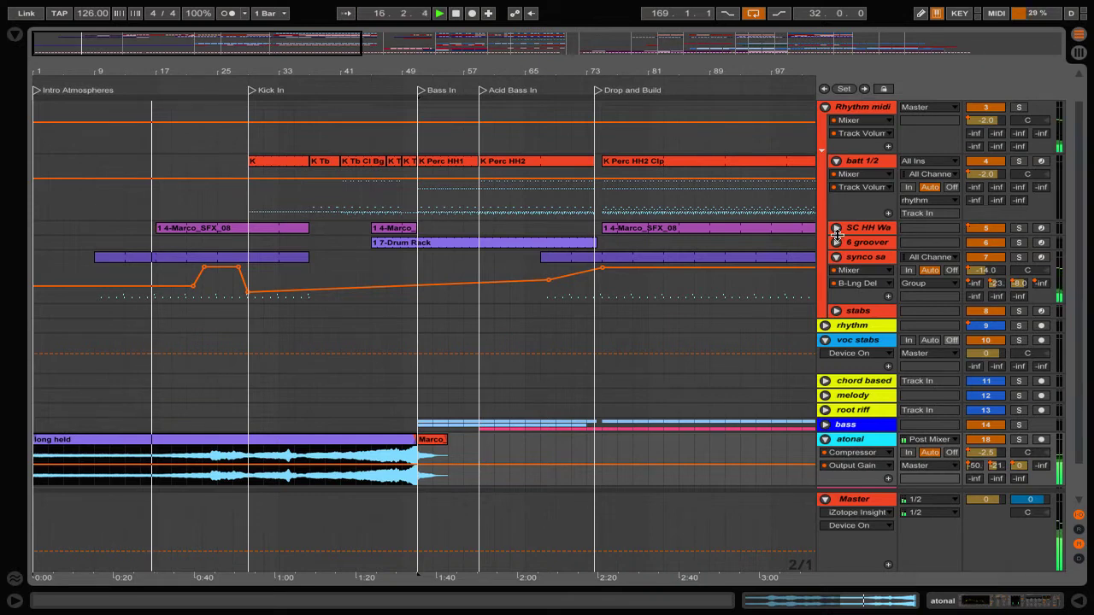
{"action": "left_click", "coordinate": [836, 229]}
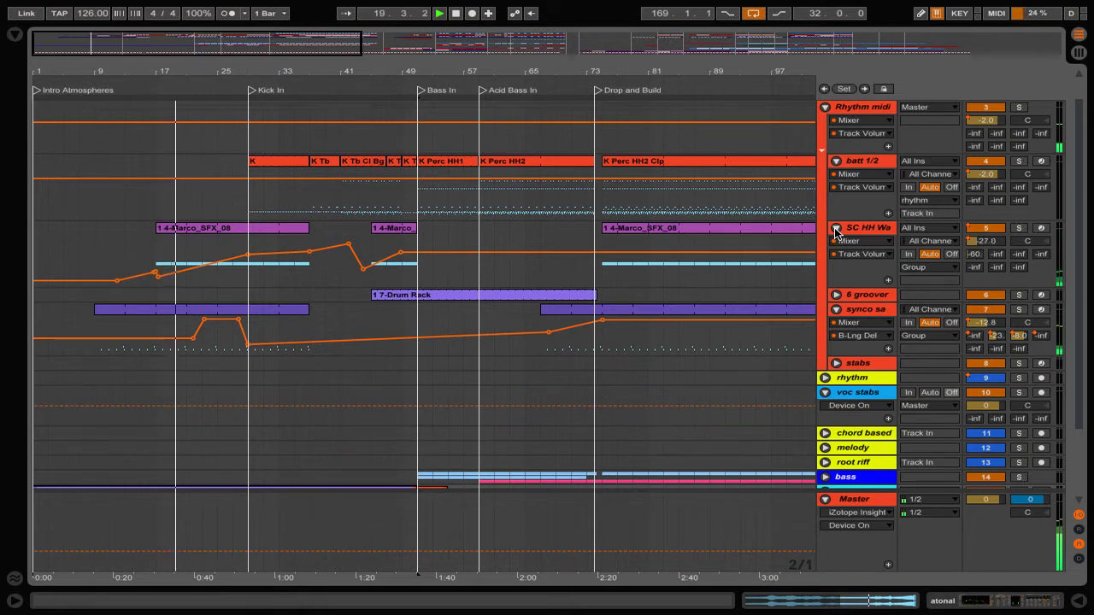
{"action": "left_click", "coordinate": [209, 232]}
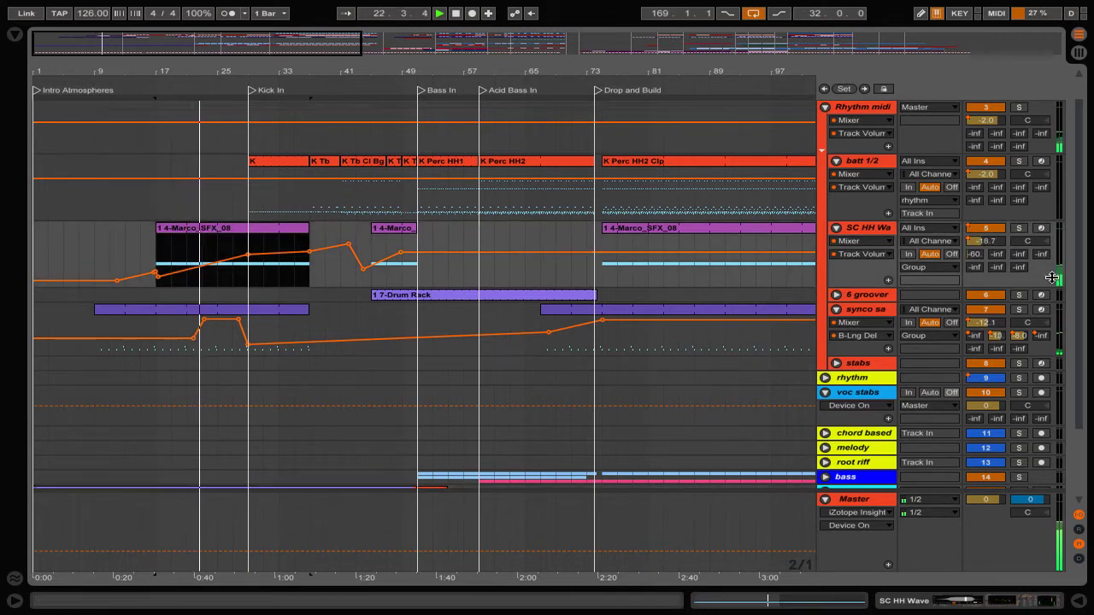
Select the K and K Tb clips on the batt 1/2 track and inspect its Battery 4 Ame Kit and device chain.
{"action": "left_click", "coordinate": [273, 165]}
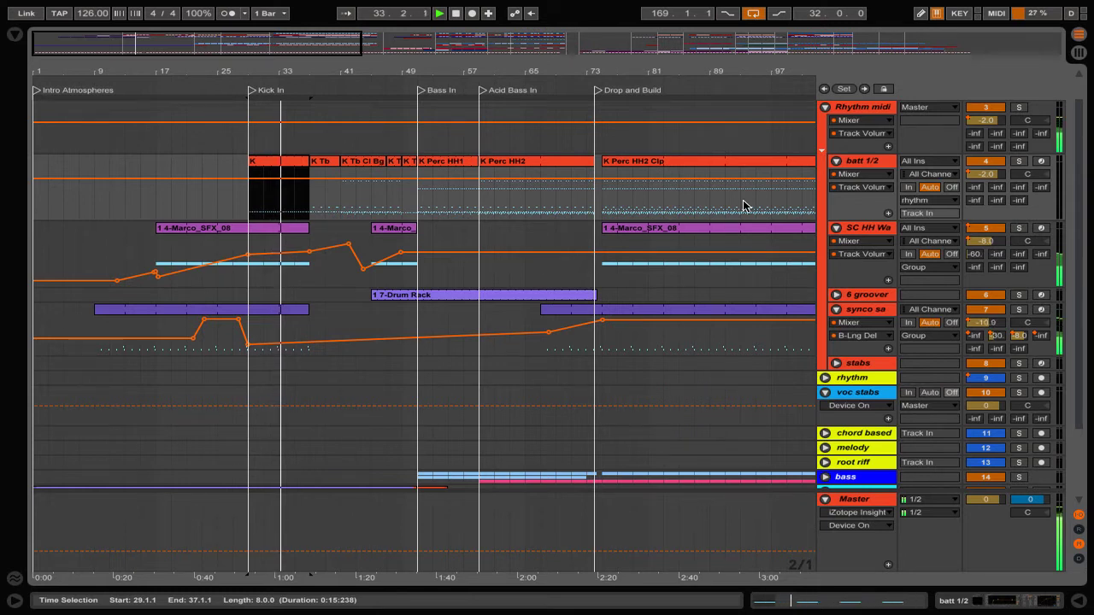
{"action": "left_click", "coordinate": [324, 163]}
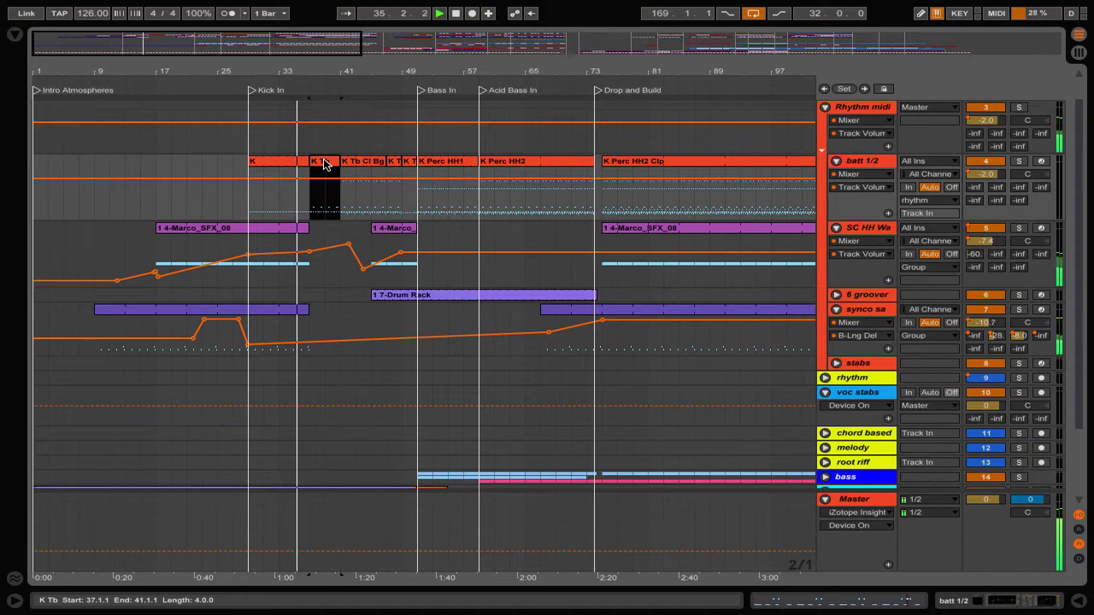
{"action": "left_click", "coordinate": [863, 162]}
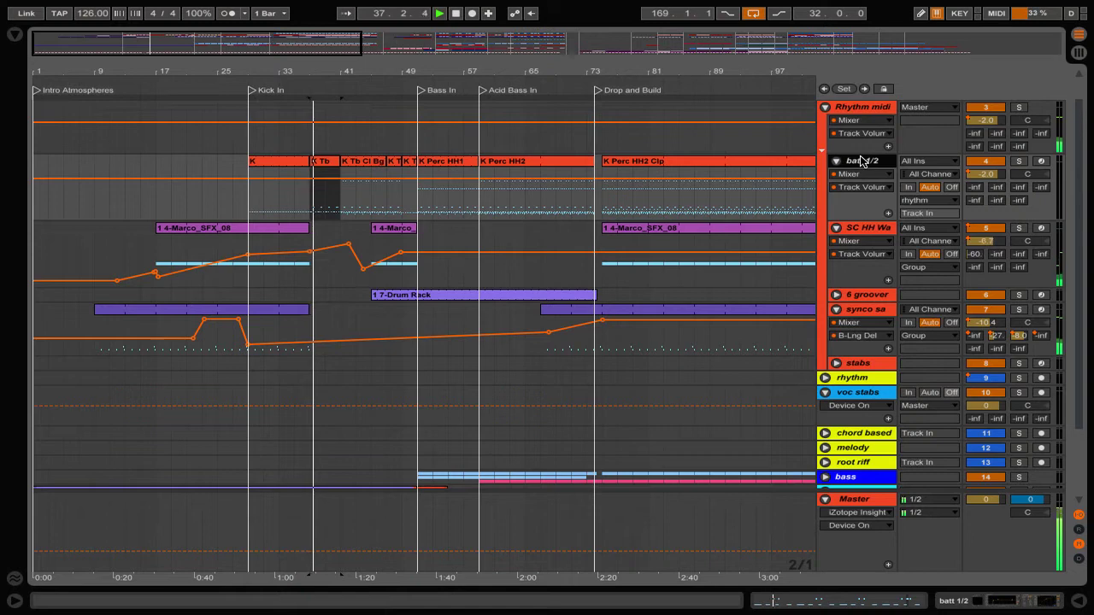
{"action": "double_click", "coordinate": [863, 162]}
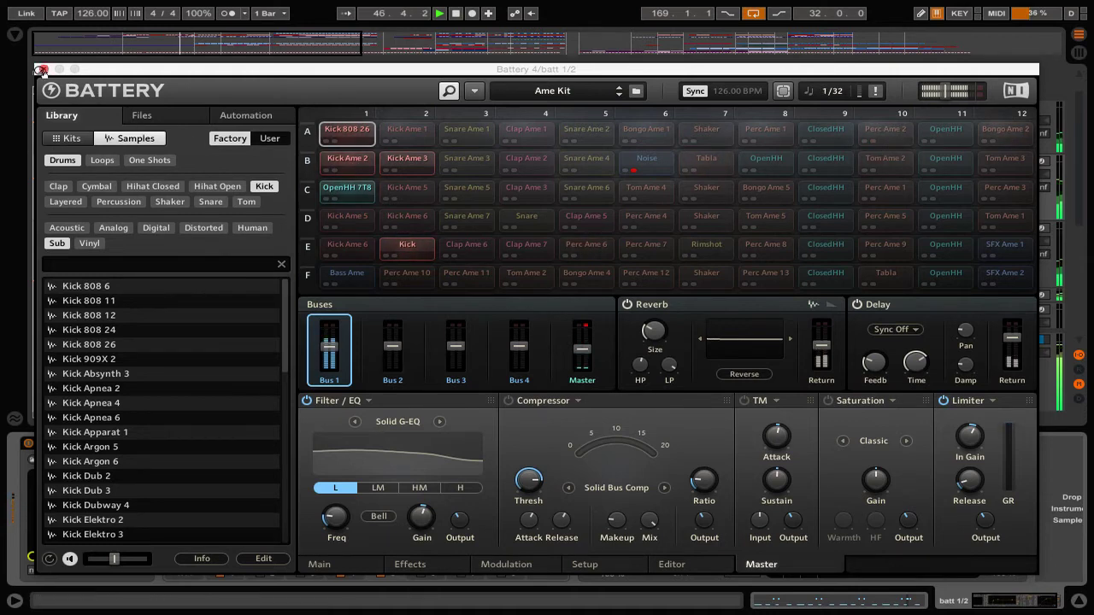
{"action": "left_click", "coordinate": [44, 69]}
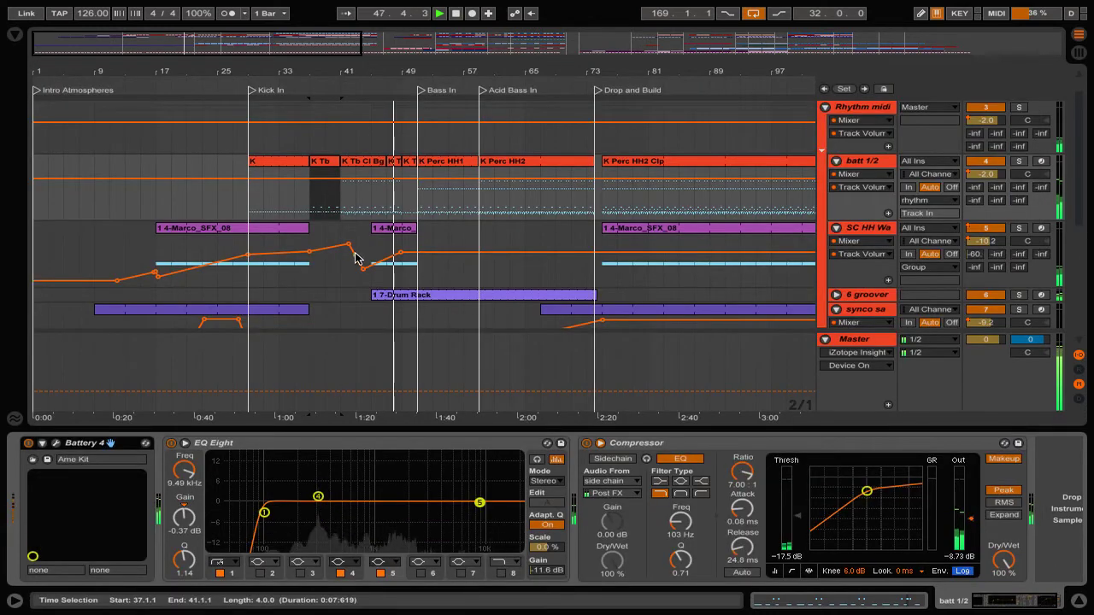
Select the Marco_SFX_19 clip at the Bass In marker on the atonal track.
{"action": "scroll", "coordinate": [354, 254], "scroll_direction": "down", "scroll_amount": 5}
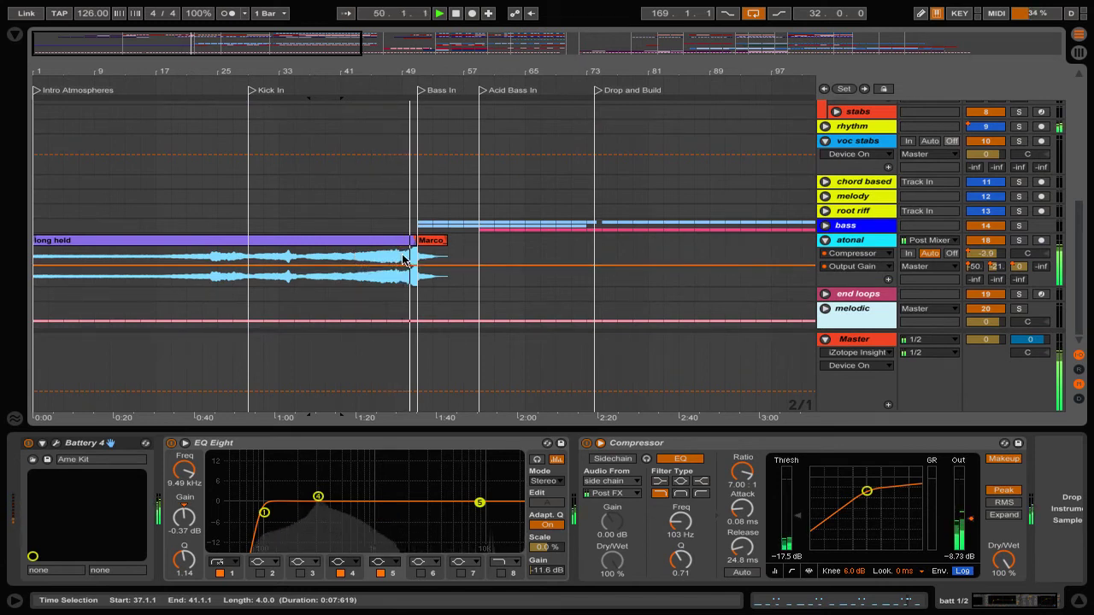
{"action": "left_click", "coordinate": [431, 244]}
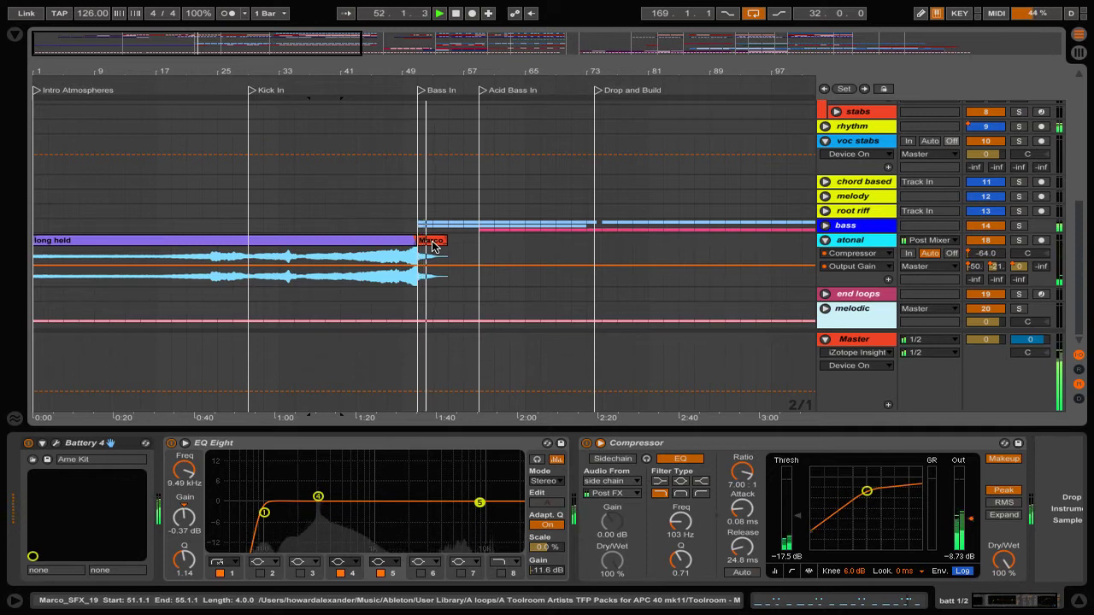
Fold the atonal track and unfold the bass group to show its low bass, moog 5th and acid bassline tracks.
{"action": "left_click", "coordinate": [826, 240]}
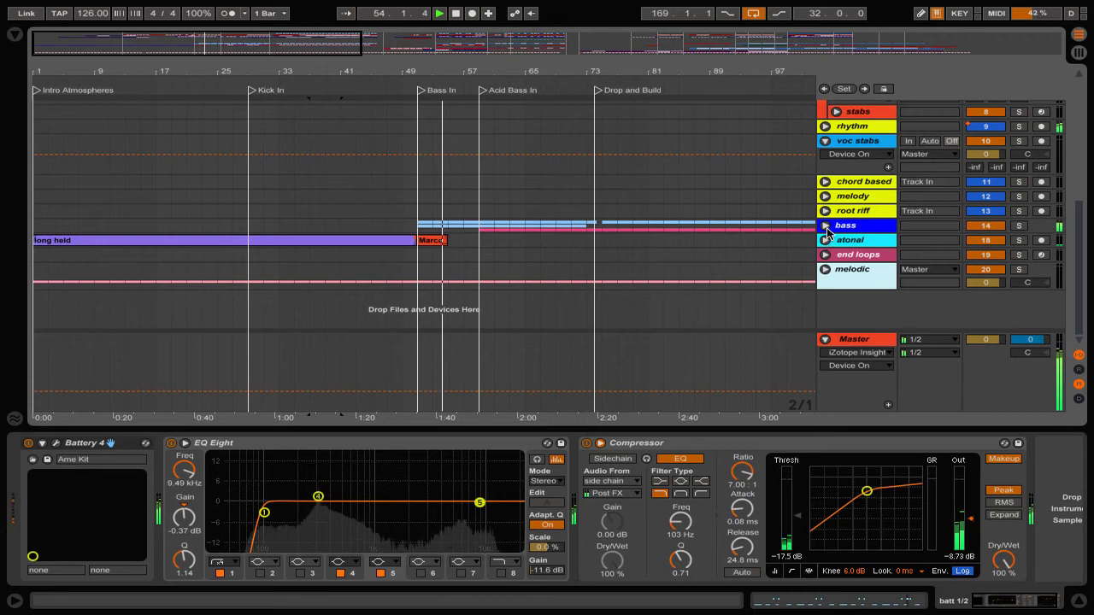
{"action": "left_click", "coordinate": [825, 226]}
{"action": "scroll", "coordinate": [752, 236], "scroll_direction": "down", "scroll_amount": 3}
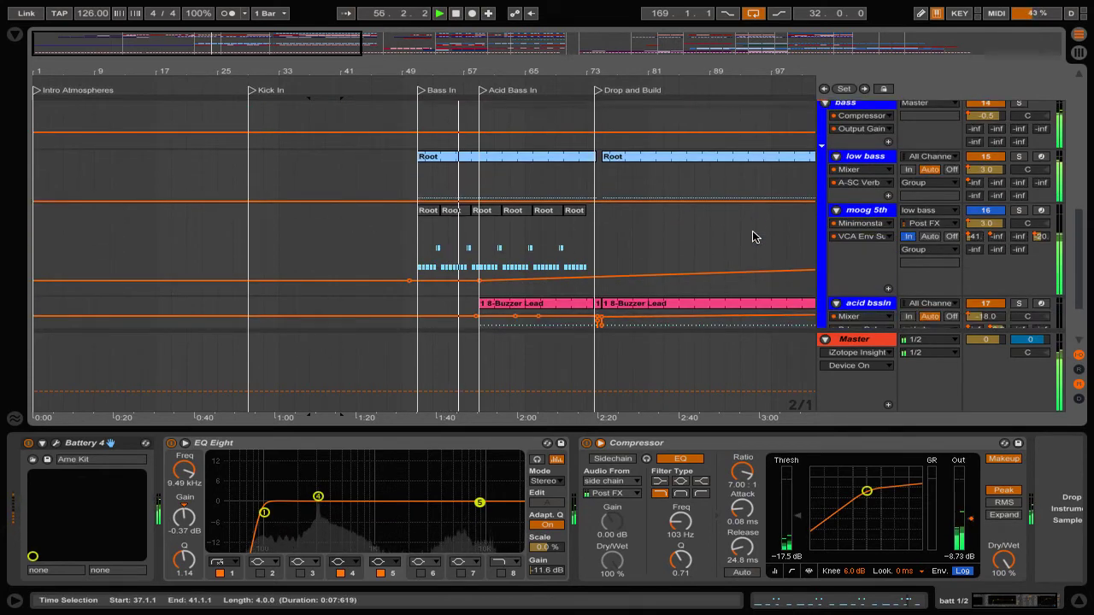
Hide the device view and select the acid bassline track in the bass group.
{"action": "scroll", "coordinate": [752, 236], "scroll_direction": "down", "scroll_amount": 1}
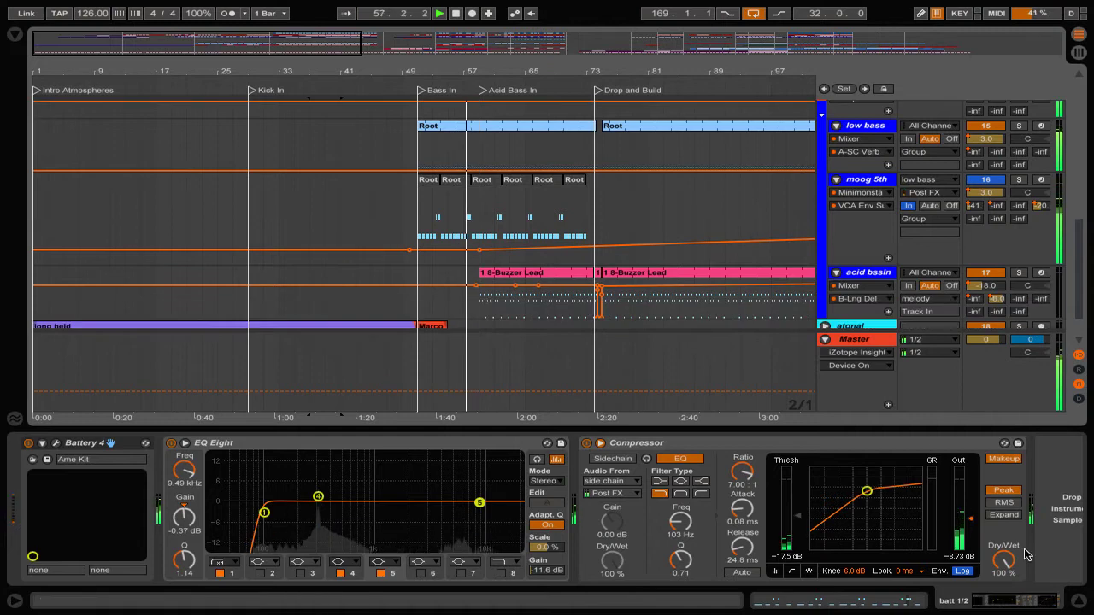
{"action": "left_click", "coordinate": [1079, 600]}
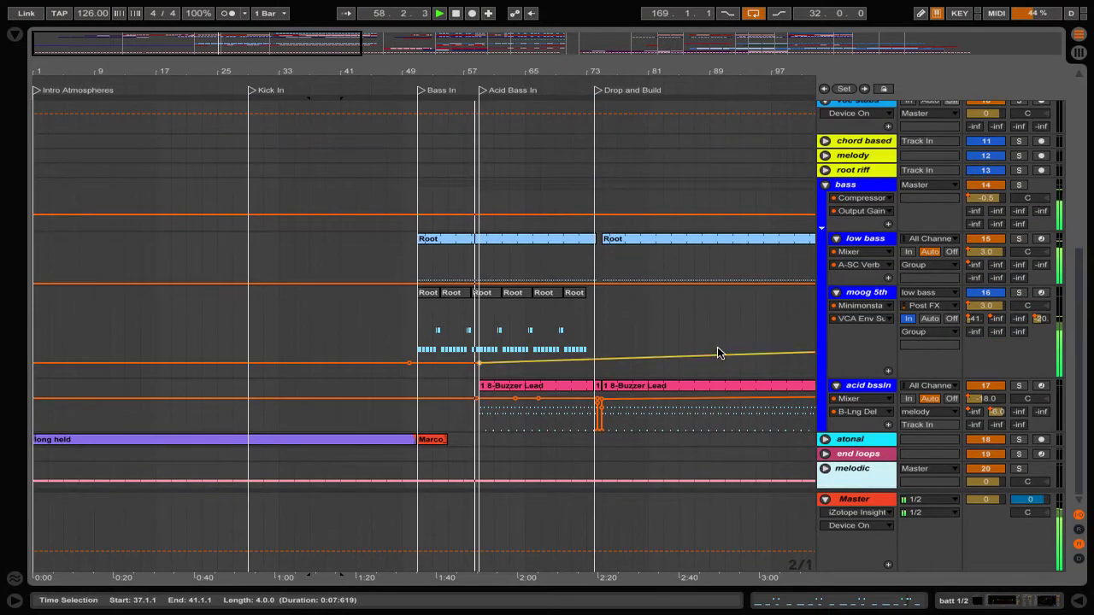
{"action": "left_click", "coordinate": [852, 390]}
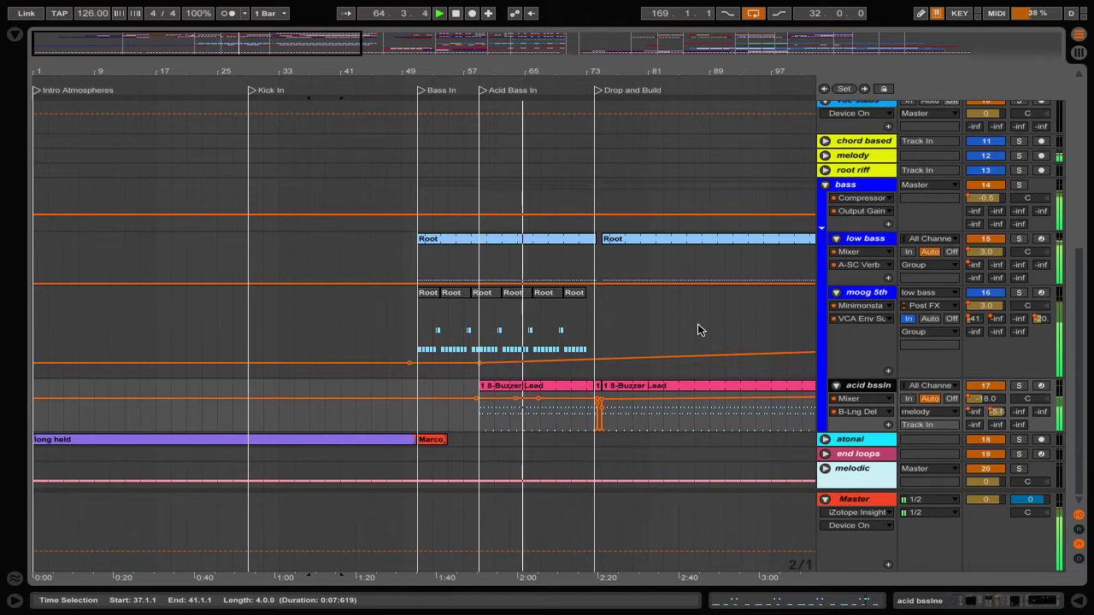
Fold the synco sa track and select the K Perc HH2 Clp clip after the Drop and Build marker on batt 1/2.
{"action": "scroll", "coordinate": [697, 329], "scroll_direction": "up", "scroll_amount": 2}
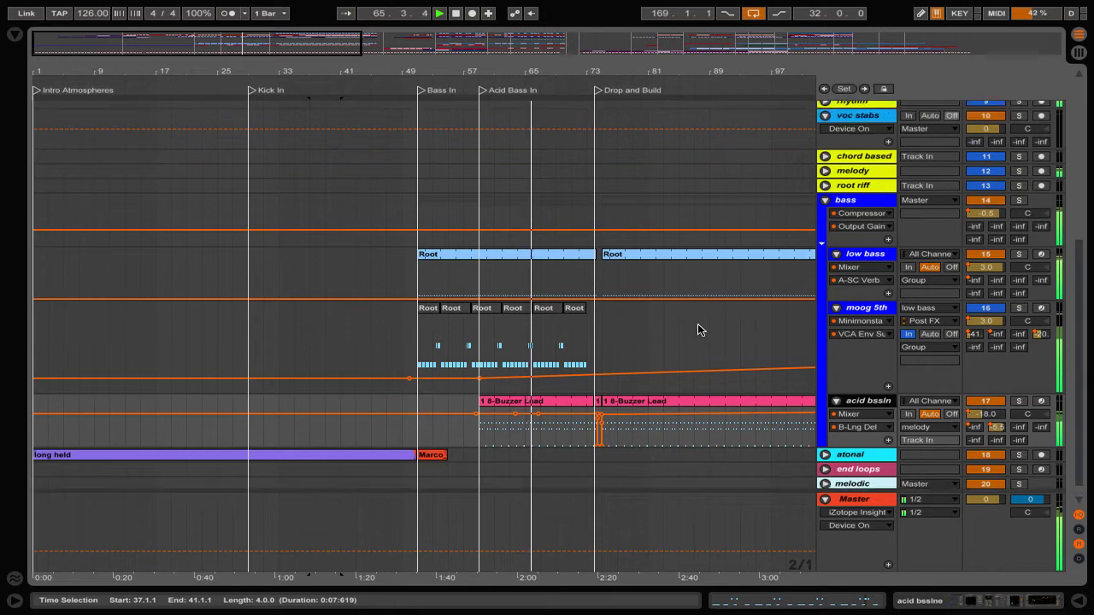
{"action": "scroll", "coordinate": [697, 329], "scroll_direction": "up", "scroll_amount": 14}
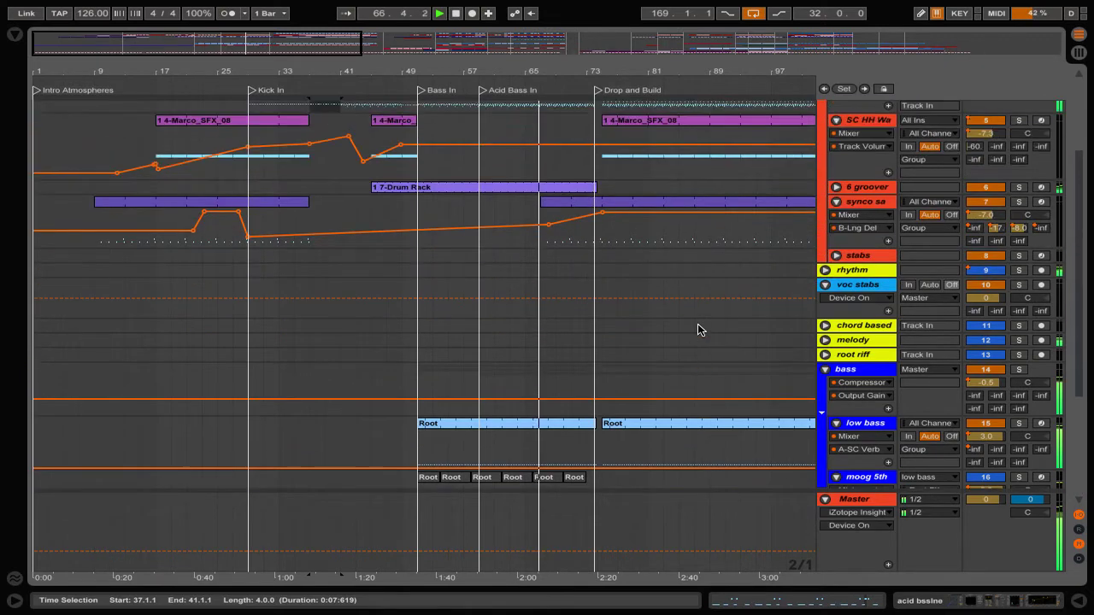
{"action": "scroll", "coordinate": [697, 330], "scroll_direction": "up", "scroll_amount": 1}
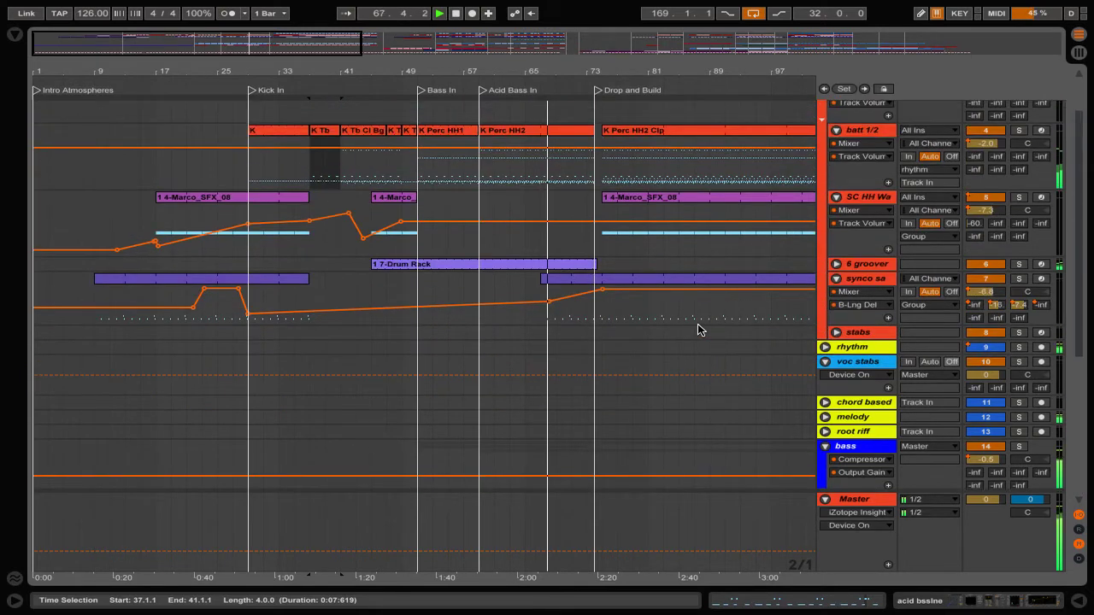
{"action": "left_click", "coordinate": [836, 280]}
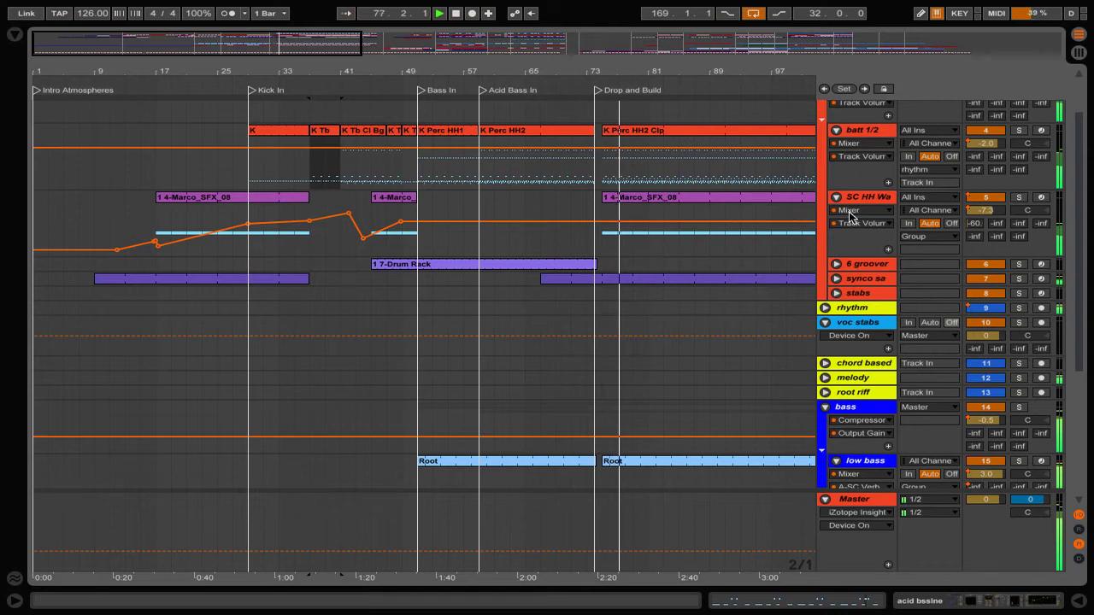
{"action": "left_click", "coordinate": [673, 135]}
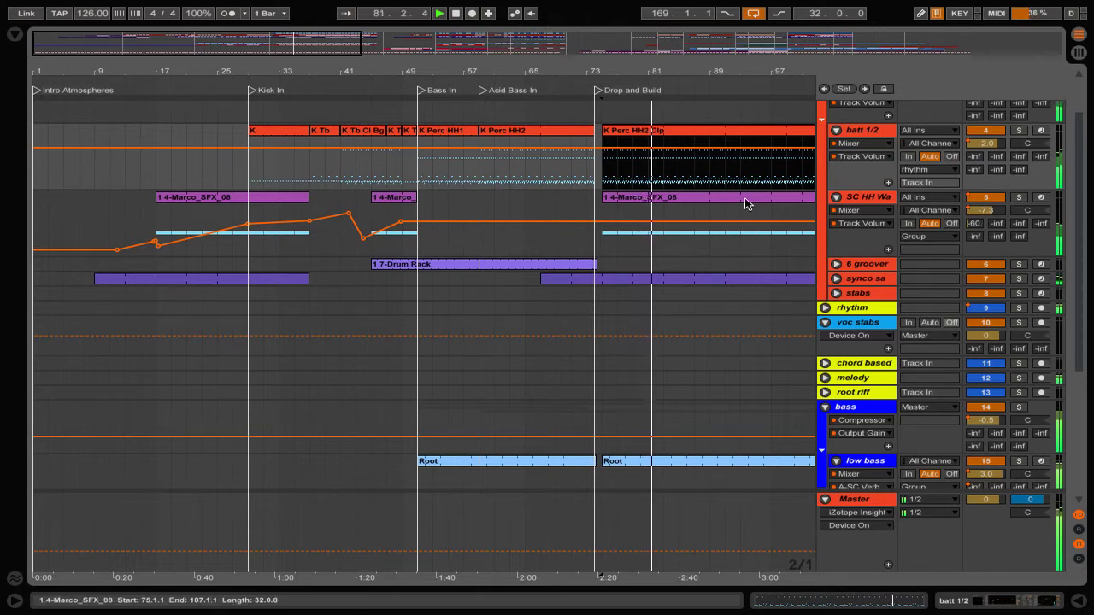
Select and unfold the kit loops track and inspect its Knight_DrumLoopC4_125 clip in the Drop and Build section.
{"action": "scroll", "coordinate": [812, 205], "scroll_direction": "up", "scroll_amount": 2}
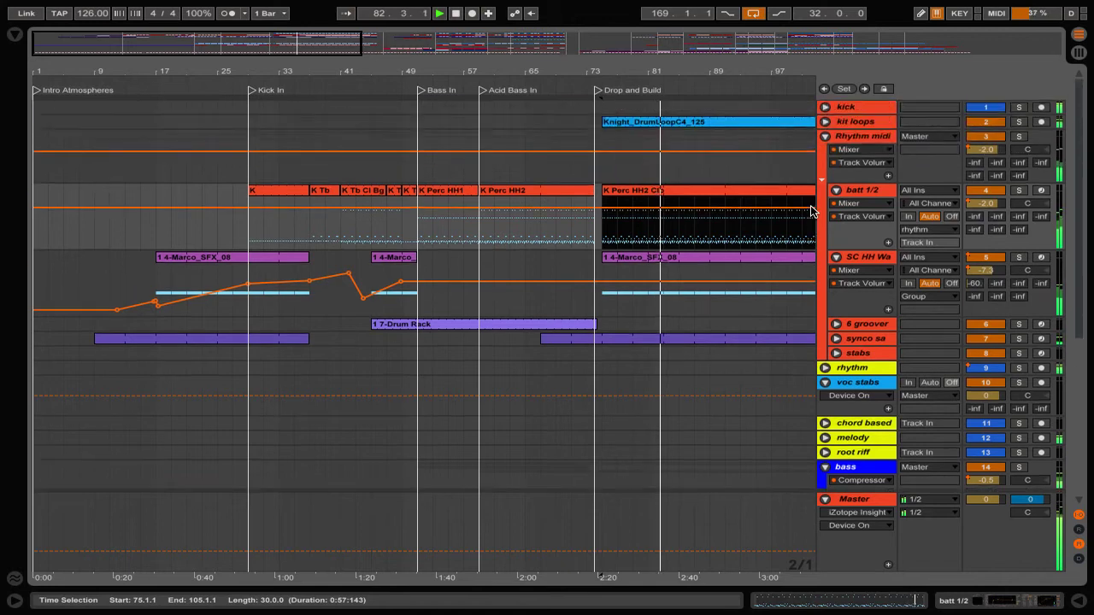
{"action": "left_click", "coordinate": [850, 128]}
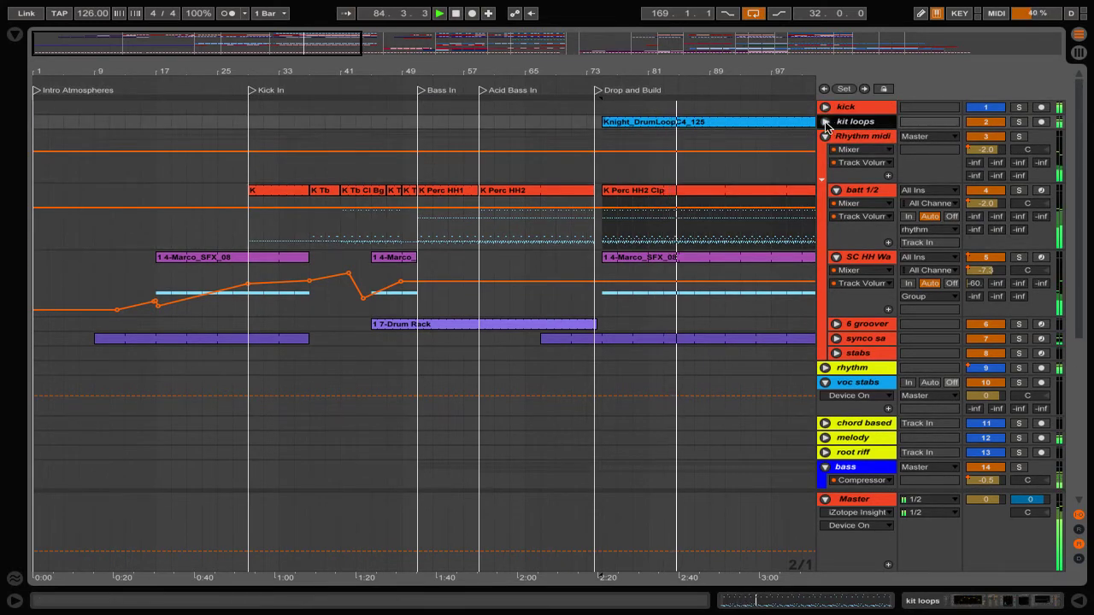
{"action": "left_click", "coordinate": [824, 123]}
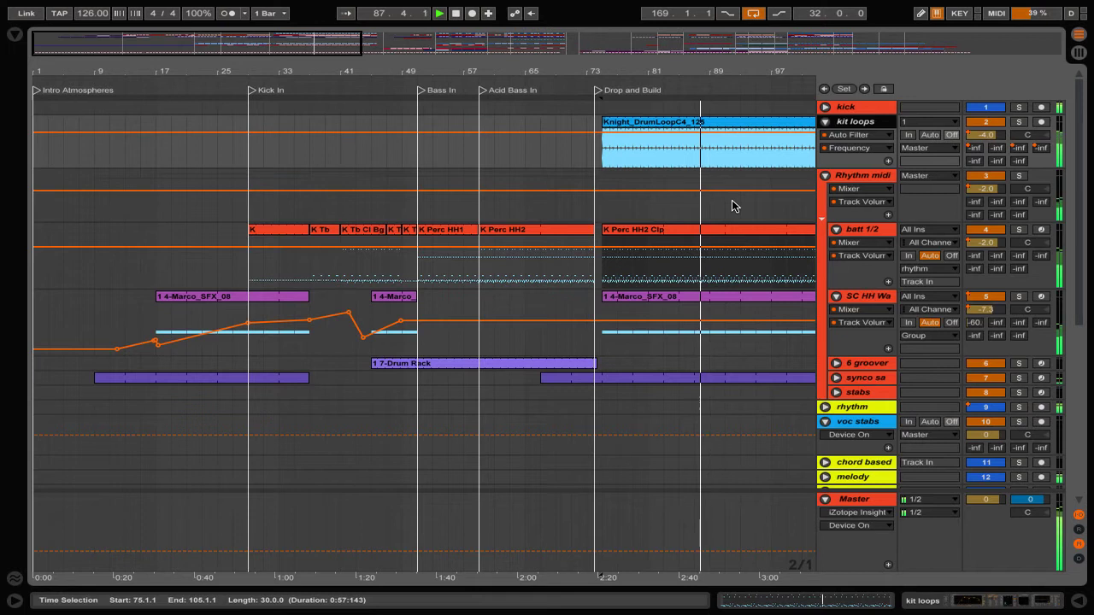
{"action": "scroll", "coordinate": [733, 206], "scroll_direction": "right", "scroll_amount": 4}
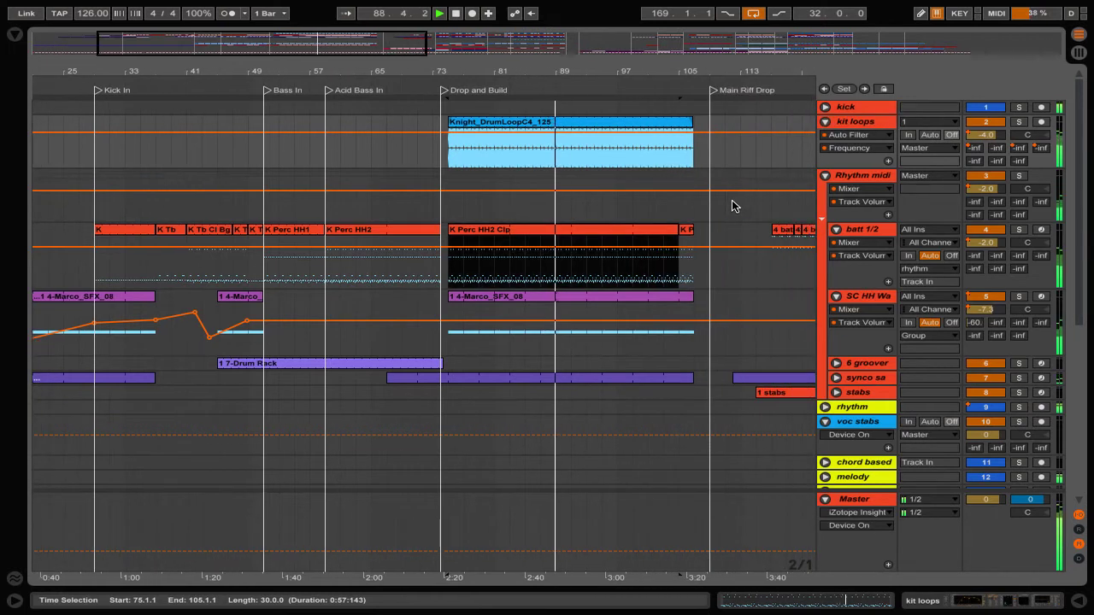
{"action": "scroll", "coordinate": [732, 206], "scroll_direction": "right", "scroll_amount": 1}
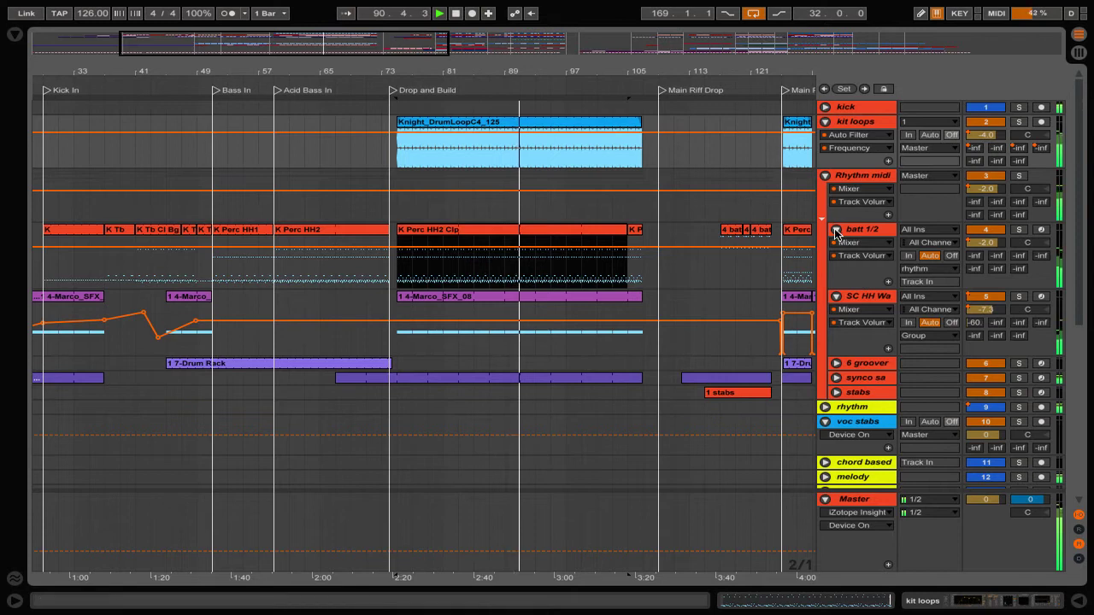
Fold the batt 1/2 and SC HH Wave tracks and the bass group.
{"action": "left_click", "coordinate": [836, 229]}
{"action": "left_click", "coordinate": [836, 244]}
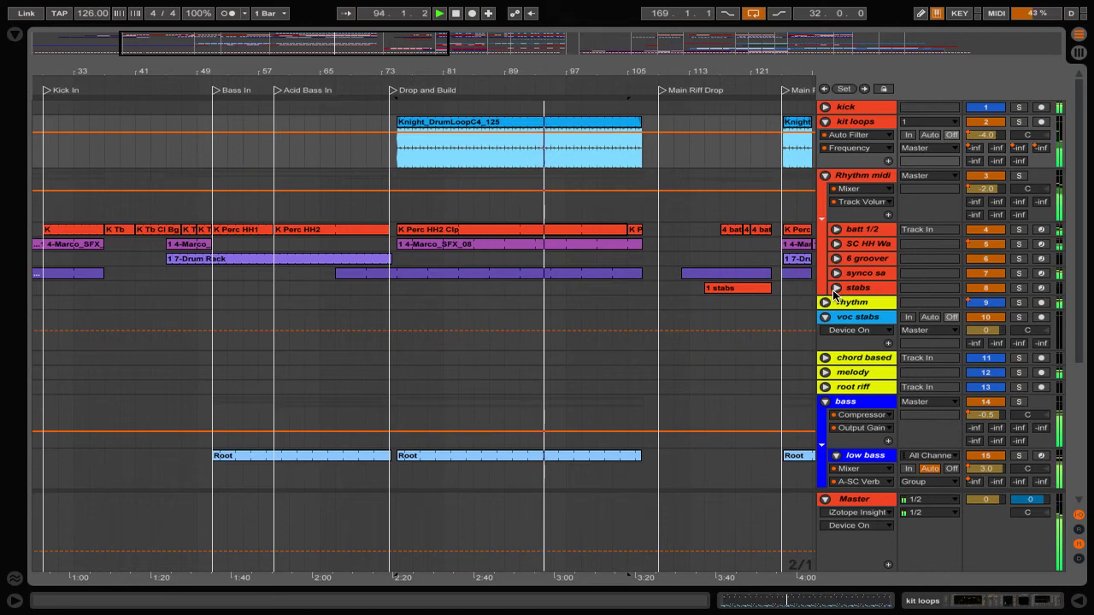
{"action": "scroll", "coordinate": [836, 295], "scroll_direction": "down", "scroll_amount": 3}
{"action": "left_click", "coordinate": [824, 263]}
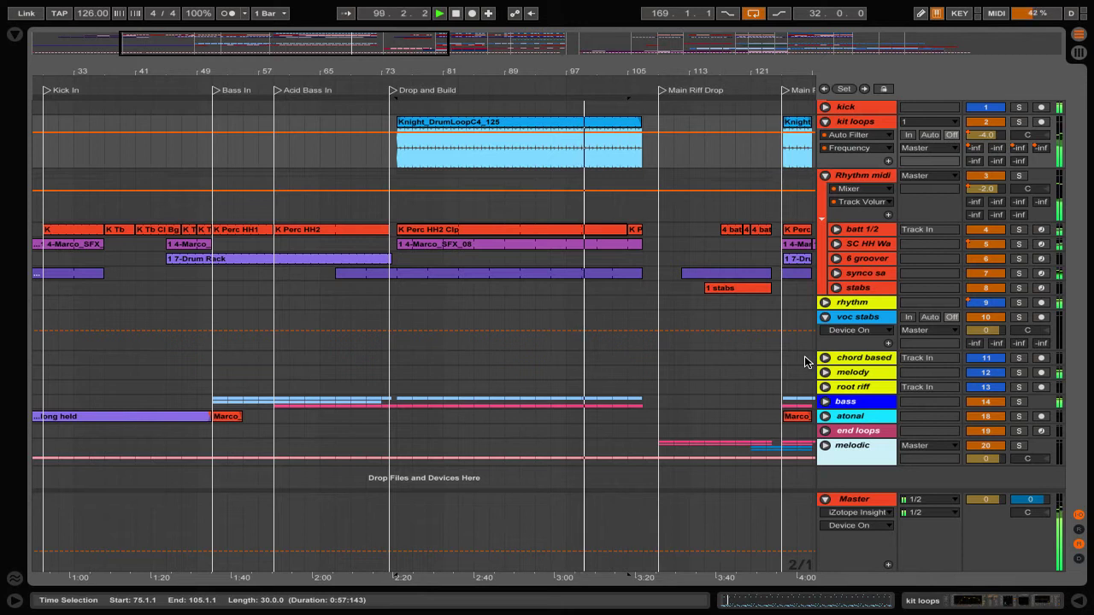
Select the voc stabs track and unfold the melodic group to show its tracks.
{"action": "left_click", "coordinate": [849, 319]}
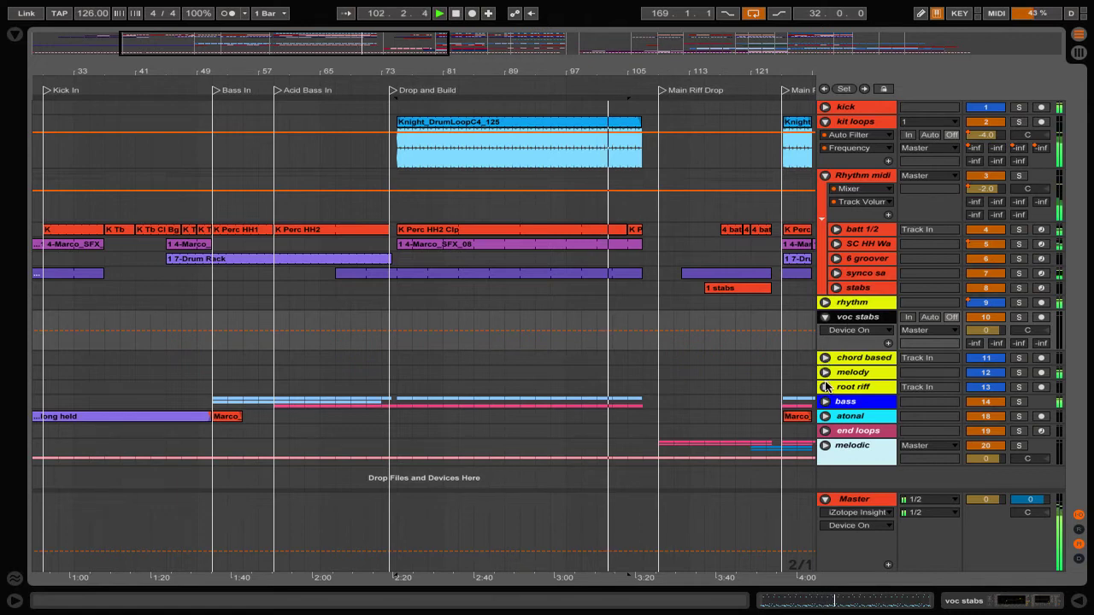
{"action": "left_click", "coordinate": [826, 446]}
{"action": "scroll", "coordinate": [831, 394], "scroll_direction": "down", "scroll_amount": 3}
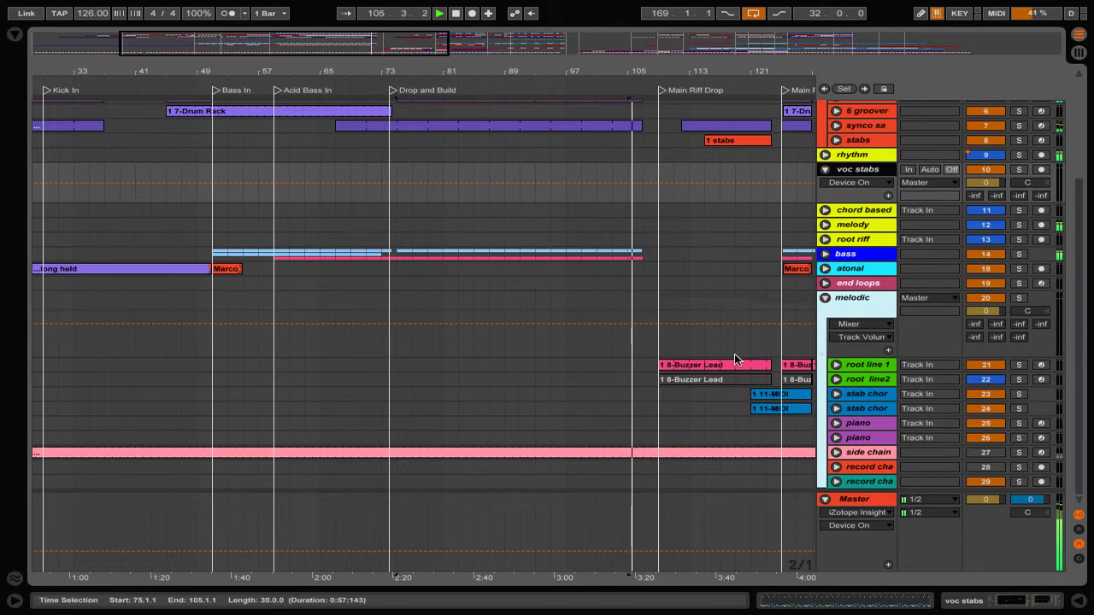
Unfold root line 1 and root line2 and select the 8-Buzzer Lead clip at Main Riff Drop on root line 1.
{"action": "left_click", "coordinate": [836, 365]}
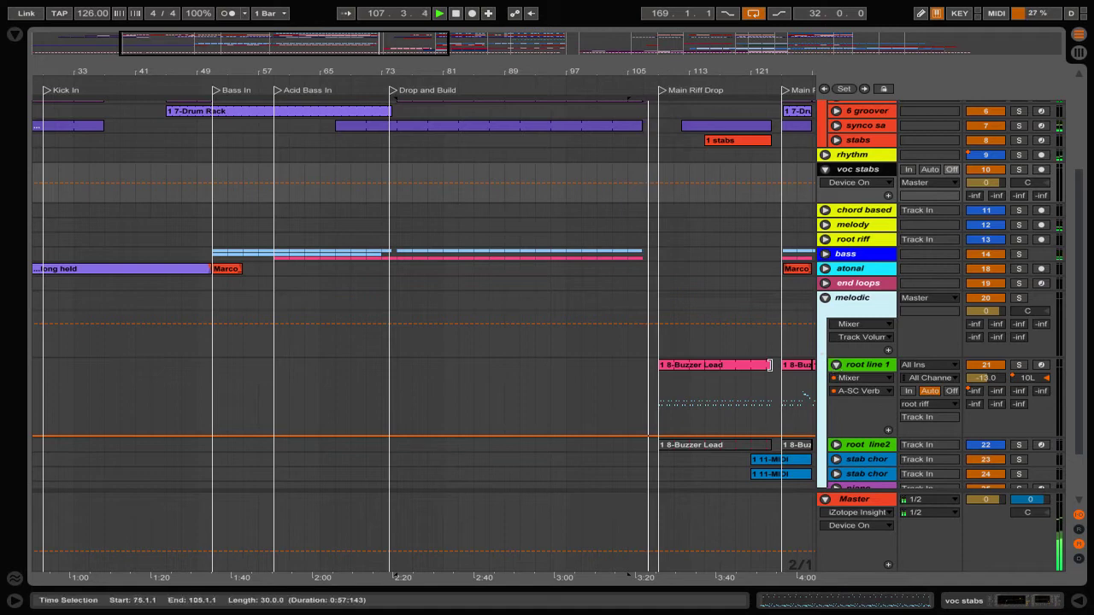
{"action": "left_click", "coordinate": [740, 368]}
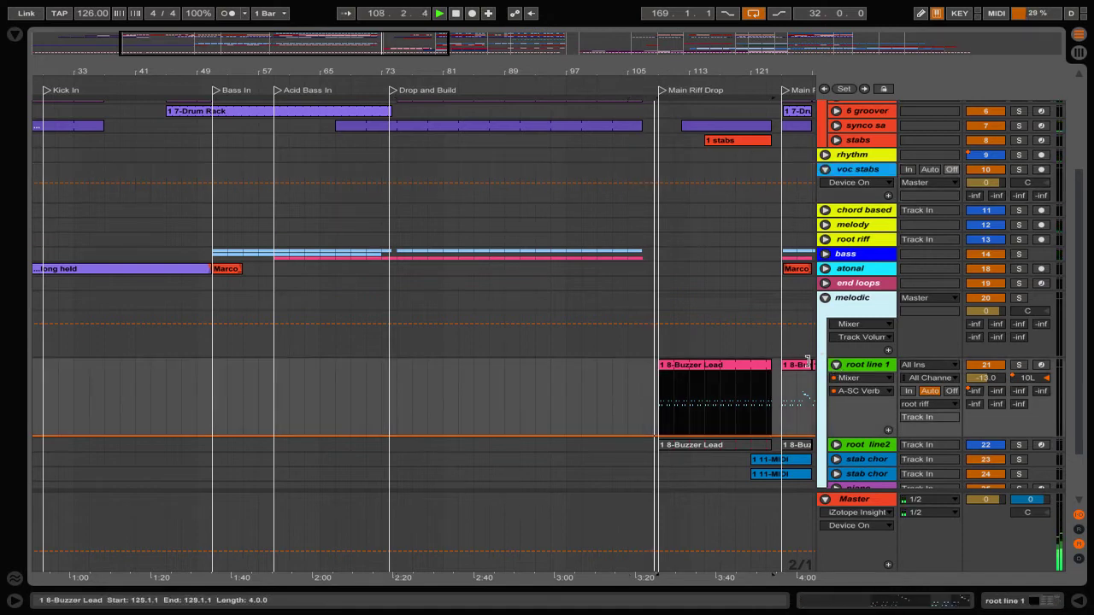
{"action": "left_click", "coordinate": [837, 445]}
{"action": "scroll", "coordinate": [787, 371], "scroll_direction": "down", "scroll_amount": 3}
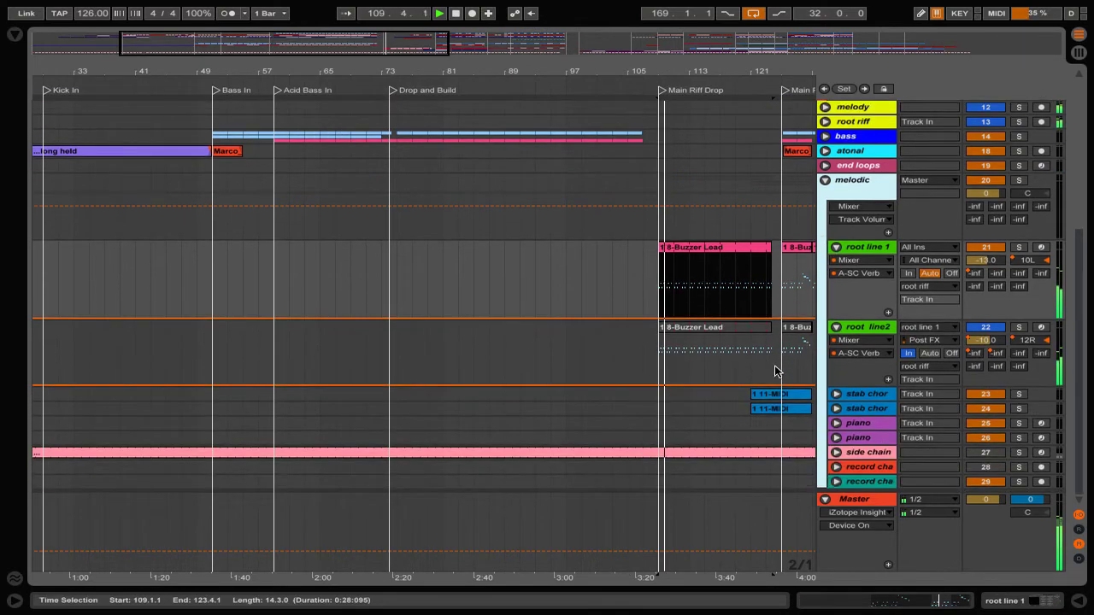
{"action": "left_click", "coordinate": [719, 327]}
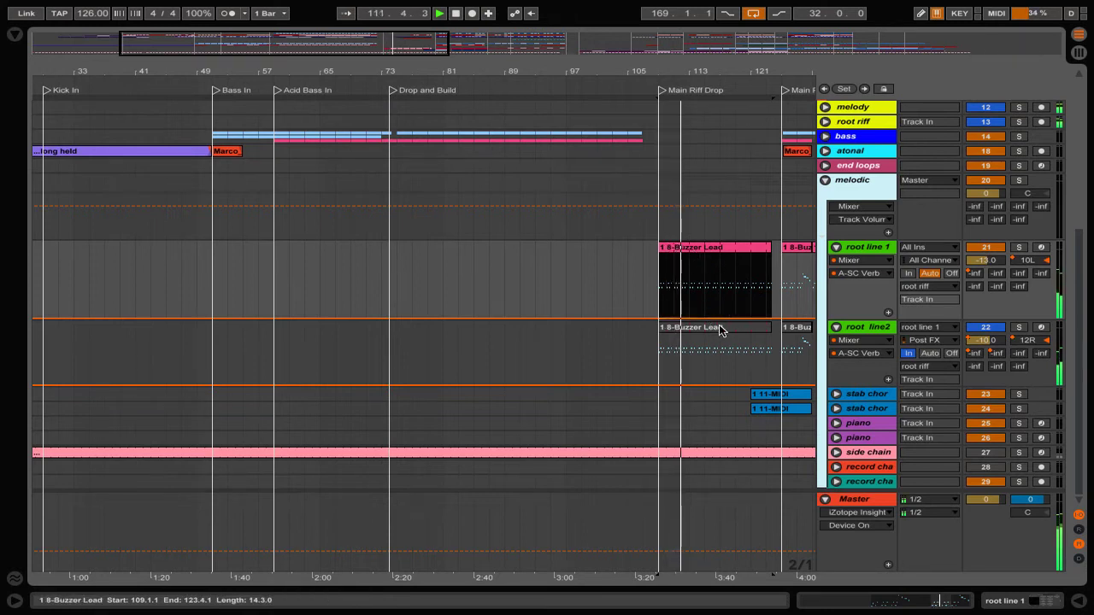
Unfold the synco sa, batt 1/2 and stabs tracks to inspect their clips and automation in the Main Riff Drop section.
{"action": "scroll", "coordinate": [692, 259], "scroll_direction": "up", "scroll_amount": 5}
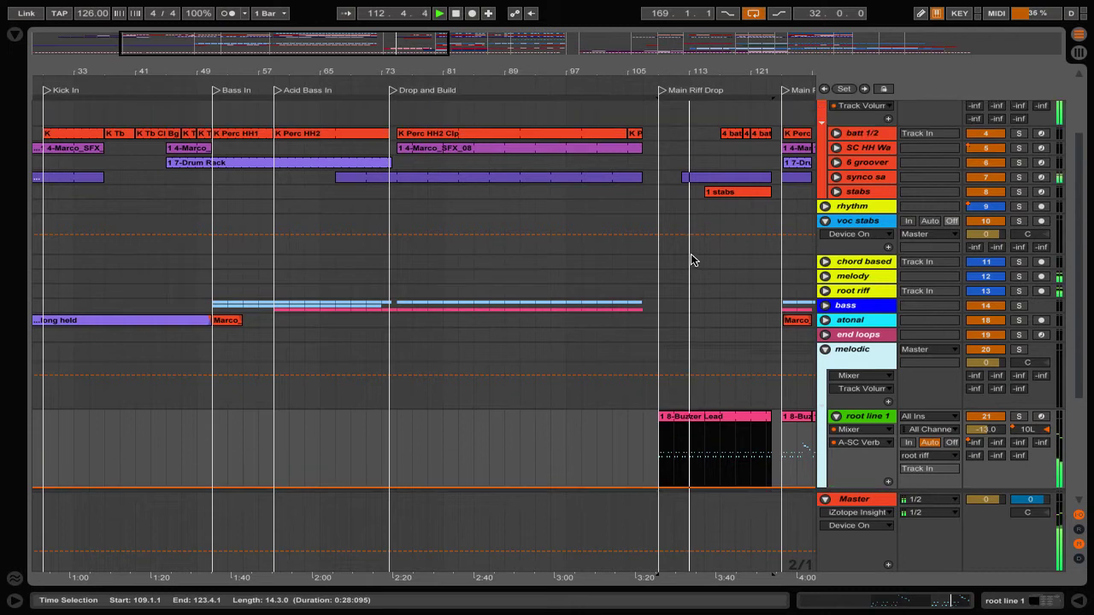
{"action": "left_click", "coordinate": [837, 179]}
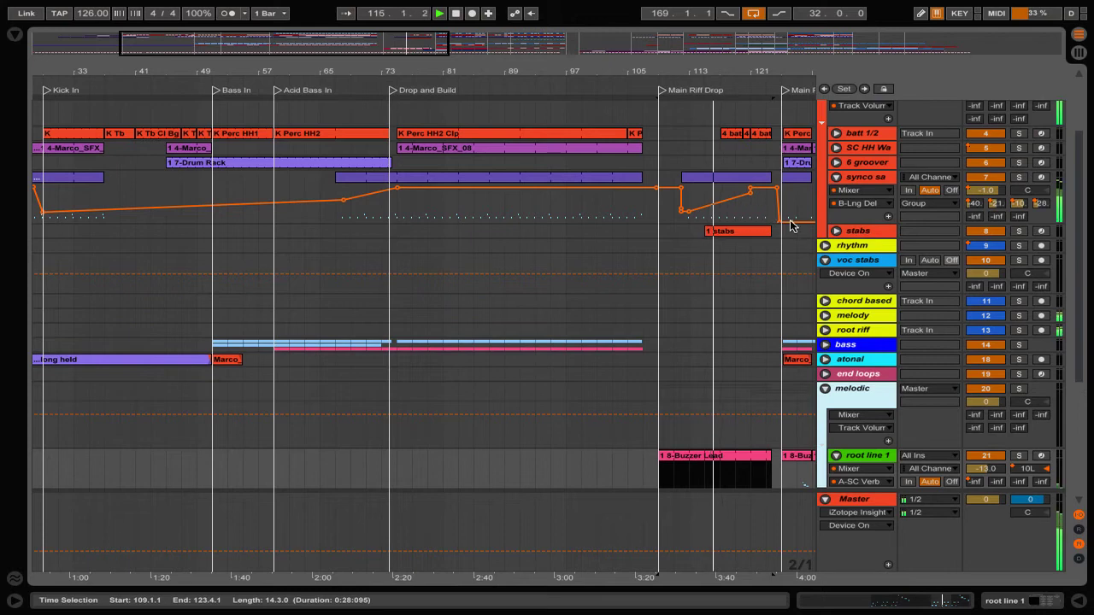
{"action": "left_click", "coordinate": [836, 134]}
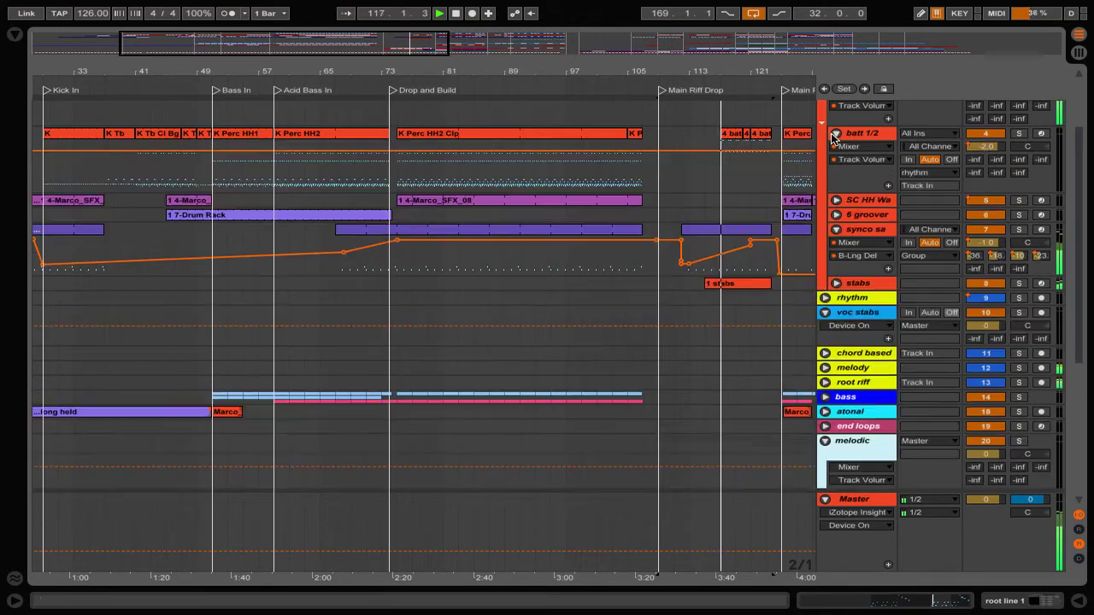
{"action": "left_click", "coordinate": [746, 139]}
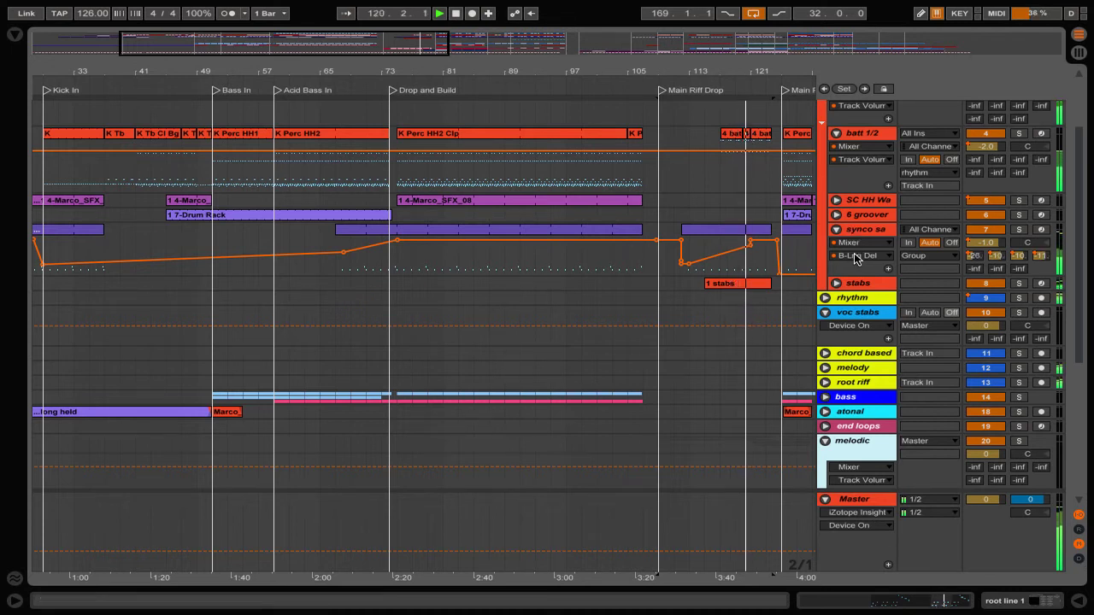
{"action": "left_click", "coordinate": [836, 283]}
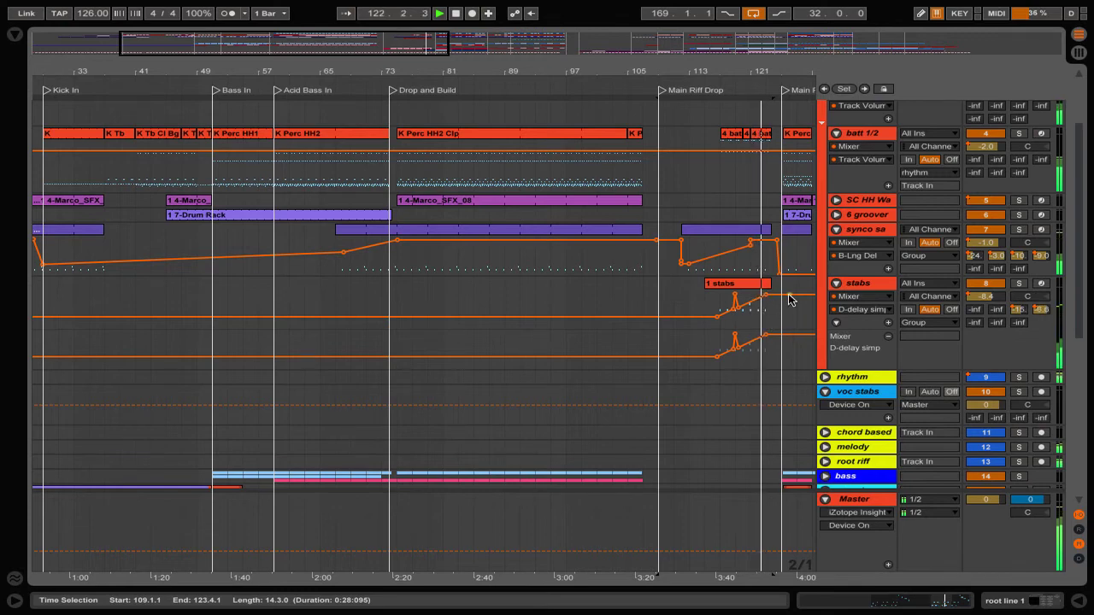
Unfold the first stab chor track in the melodic group and make the arrangement view follow playback.
{"action": "scroll", "coordinate": [789, 299], "scroll_direction": "down", "scroll_amount": 10}
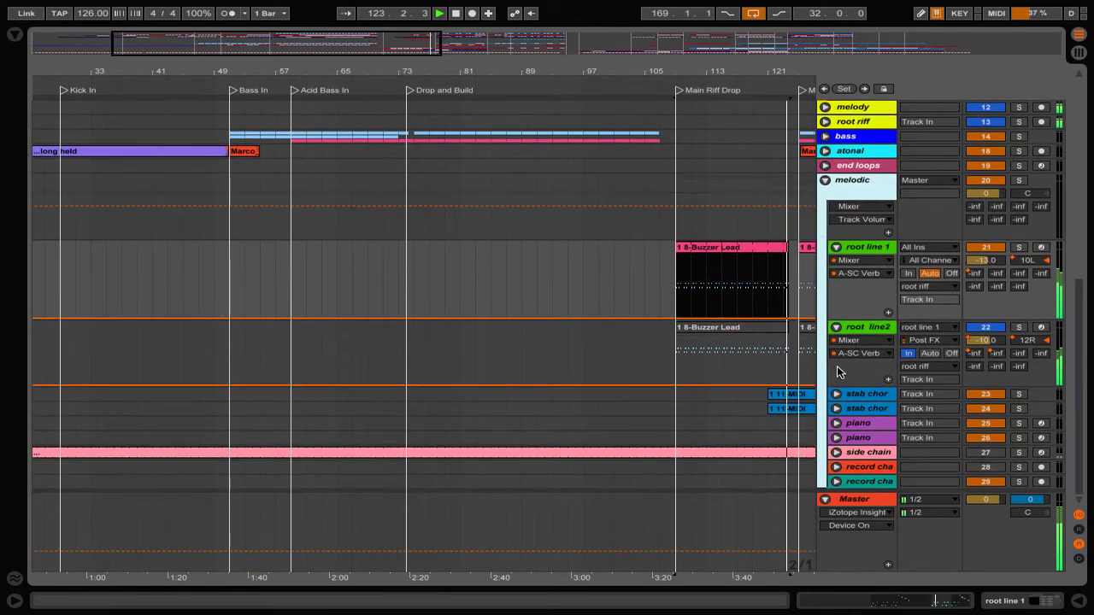
{"action": "left_click", "coordinate": [836, 394]}
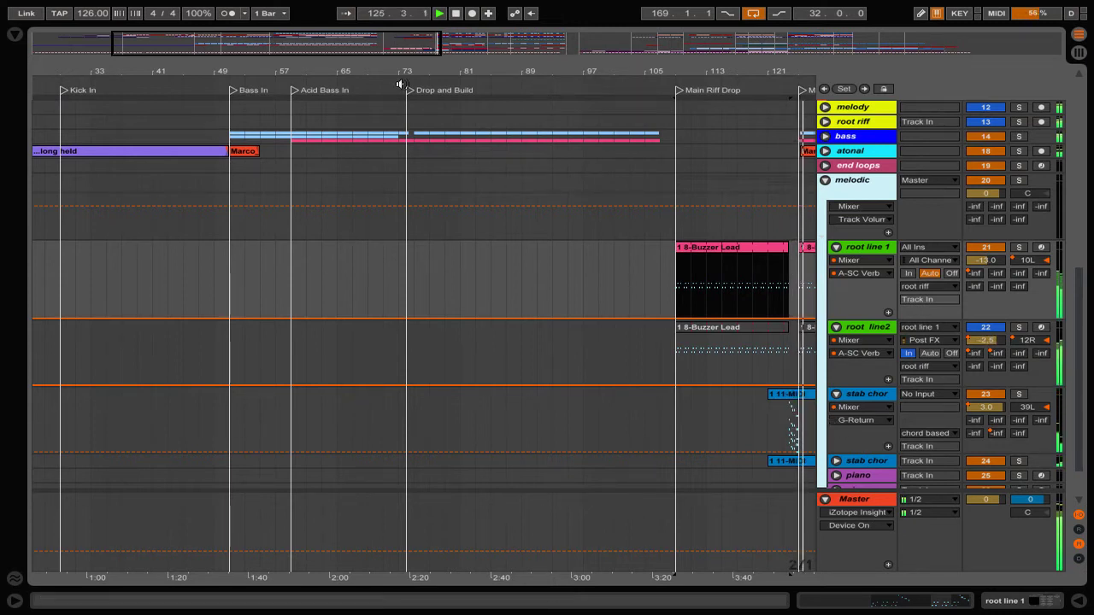
{"action": "left_click", "coordinate": [347, 13]}
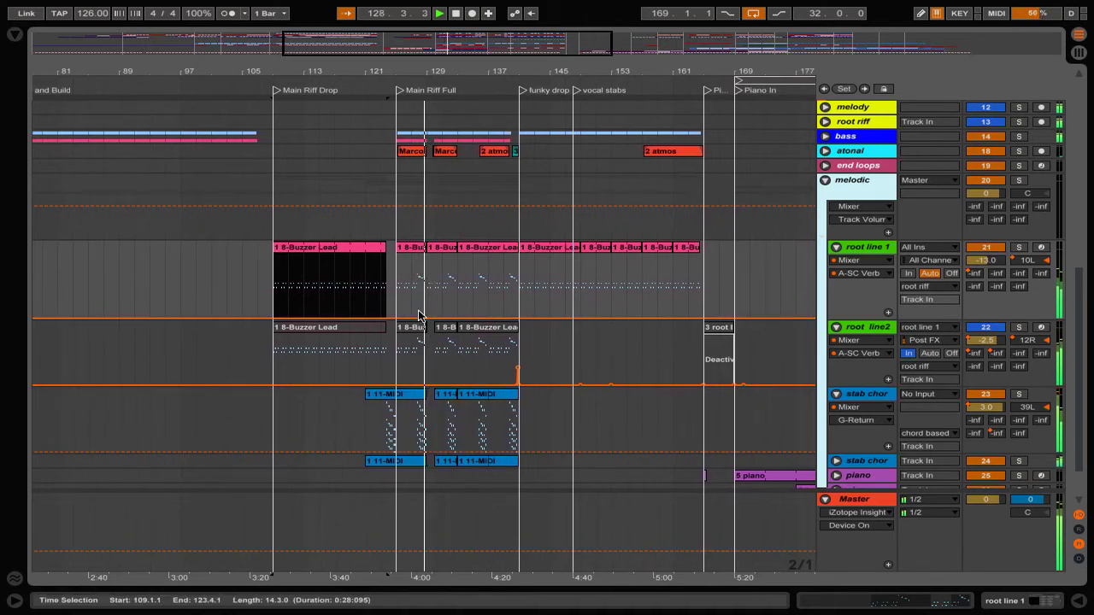
Fold the root line 1 and root line2 tracks while reviewing the Main Riff Full section across the tracks.
{"action": "scroll", "coordinate": [422, 238], "scroll_direction": "up", "scroll_amount": 3}
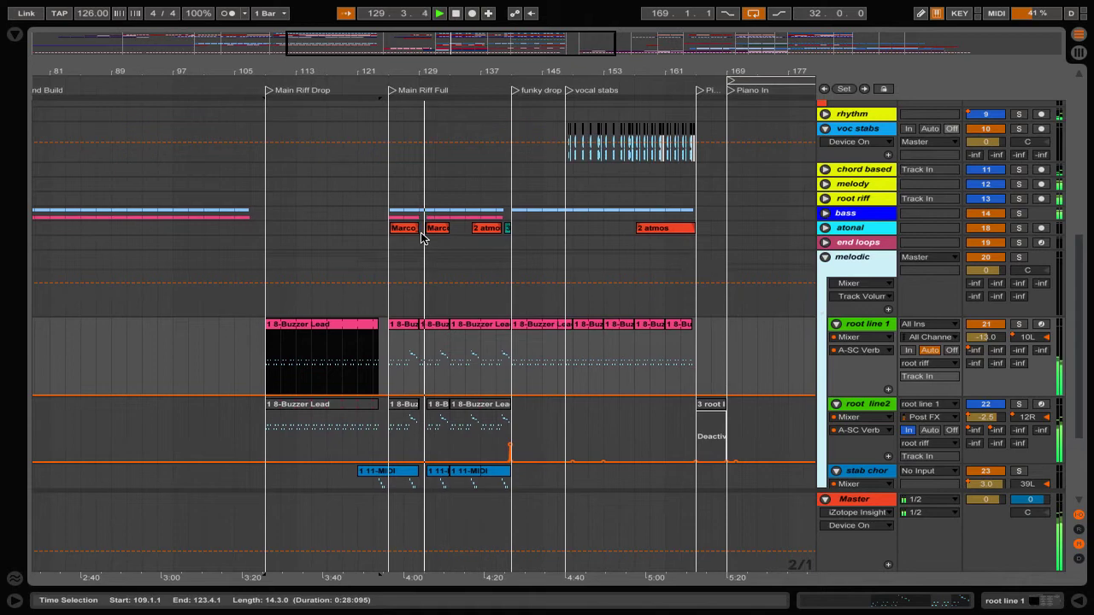
{"action": "scroll", "coordinate": [423, 238], "scroll_direction": "down", "scroll_amount": 3}
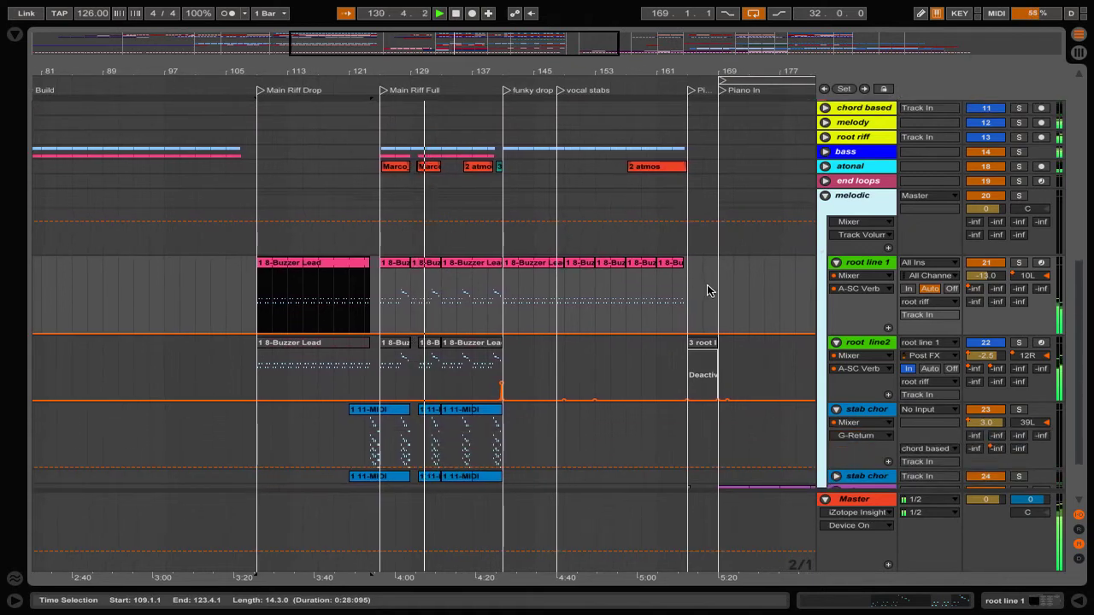
{"action": "left_click", "coordinate": [835, 264]}
{"action": "left_click", "coordinate": [835, 277]}
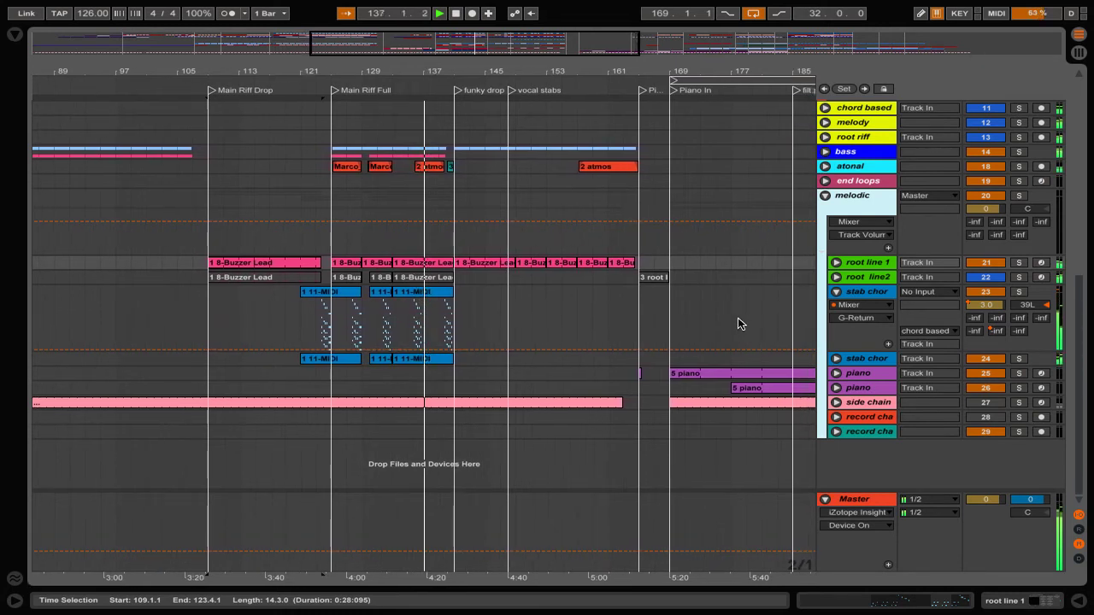
{"action": "scroll", "coordinate": [737, 317], "scroll_direction": "up", "scroll_amount": 3}
{"action": "scroll", "coordinate": [738, 317], "scroll_direction": "up", "scroll_amount": 1}
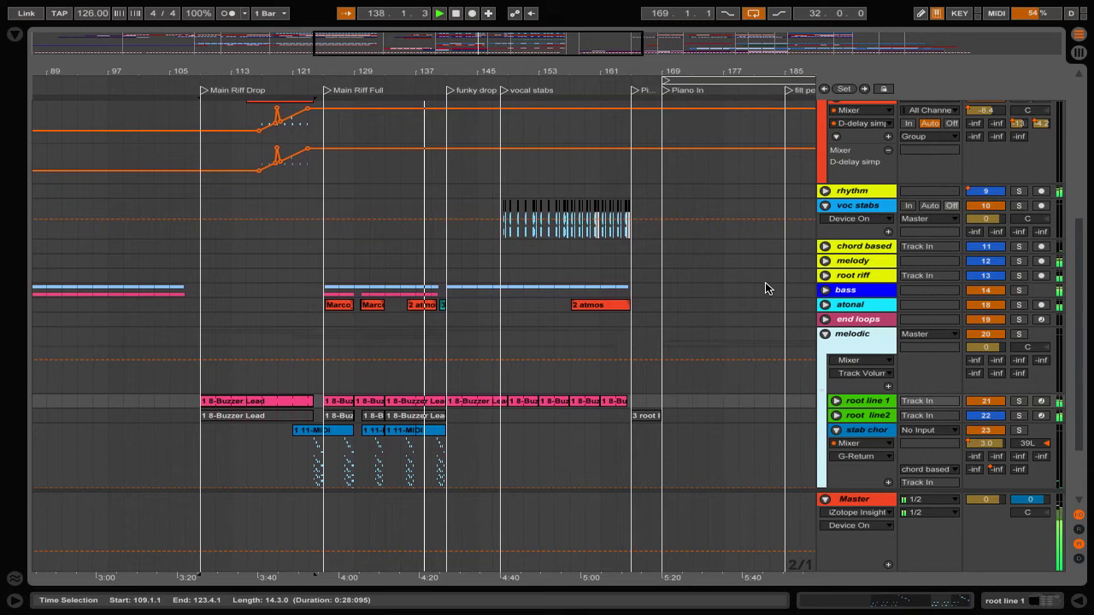
Unfold the atonal track to view its clips around Main Riff Full and vocal stabs, and fold it again.
{"action": "scroll", "coordinate": [710, 295], "scroll_direction": "down", "scroll_amount": 2}
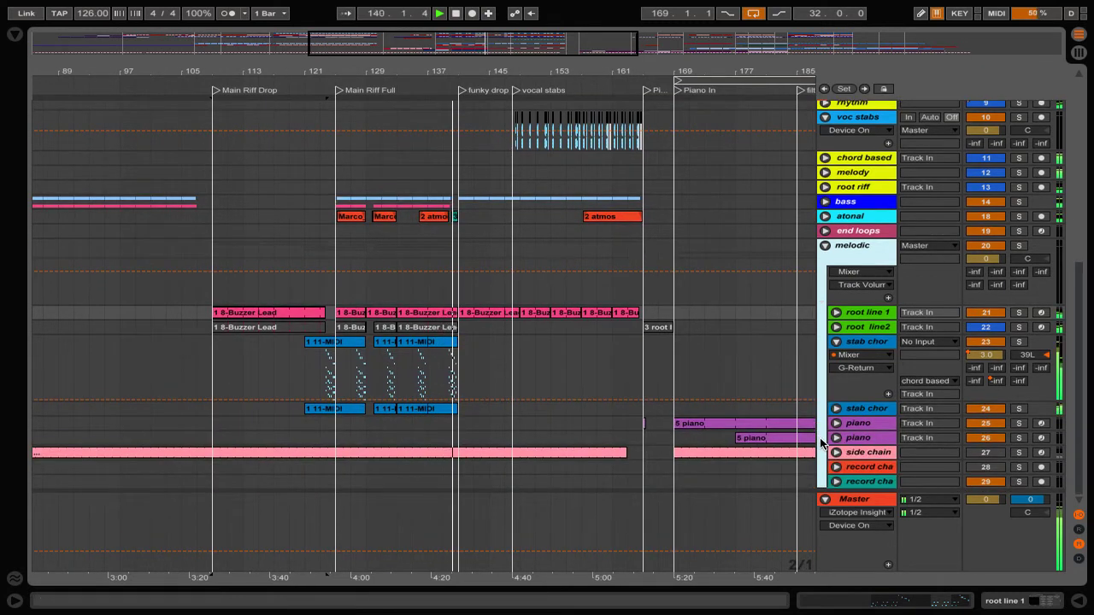
{"action": "left_click", "coordinate": [825, 217]}
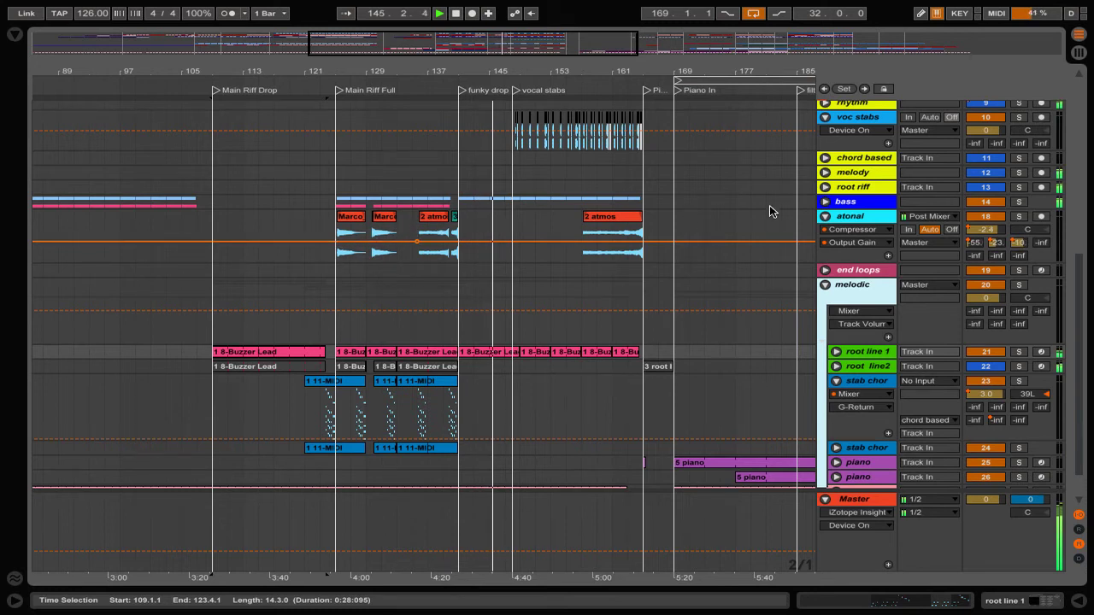
{"action": "left_click", "coordinate": [826, 219]}
Unfold the bass group and display the Osc 3 Transpose automation on the moog 5th track.
{"action": "scroll", "coordinate": [826, 217], "scroll_direction": "up", "scroll_amount": 10}
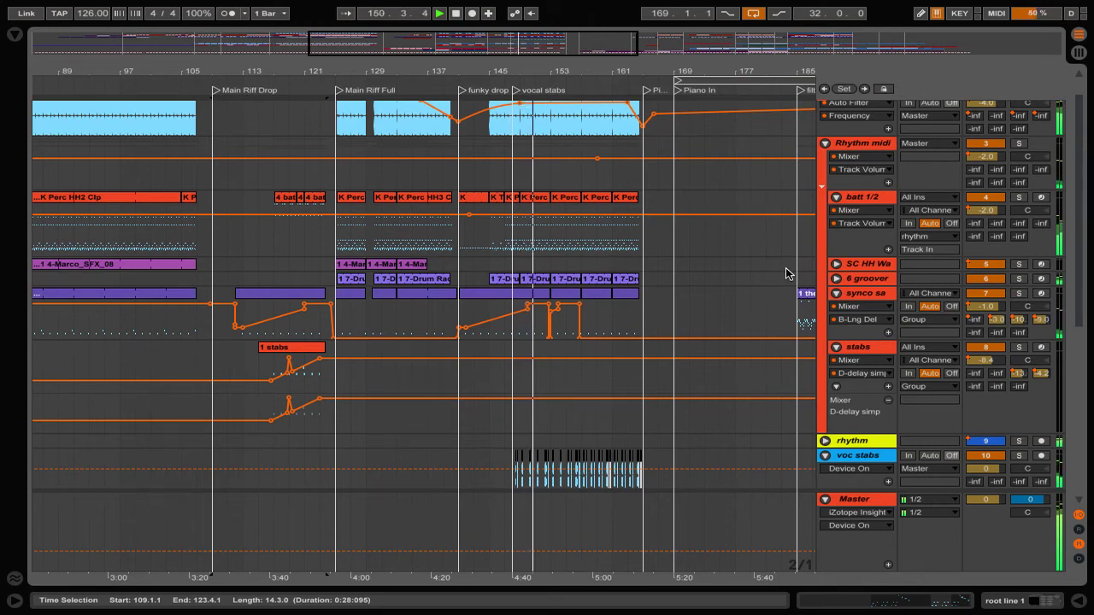
{"action": "scroll", "coordinate": [785, 272], "scroll_direction": "up", "scroll_amount": 1}
{"action": "scroll", "coordinate": [785, 272], "scroll_direction": "left", "scroll_amount": 1}
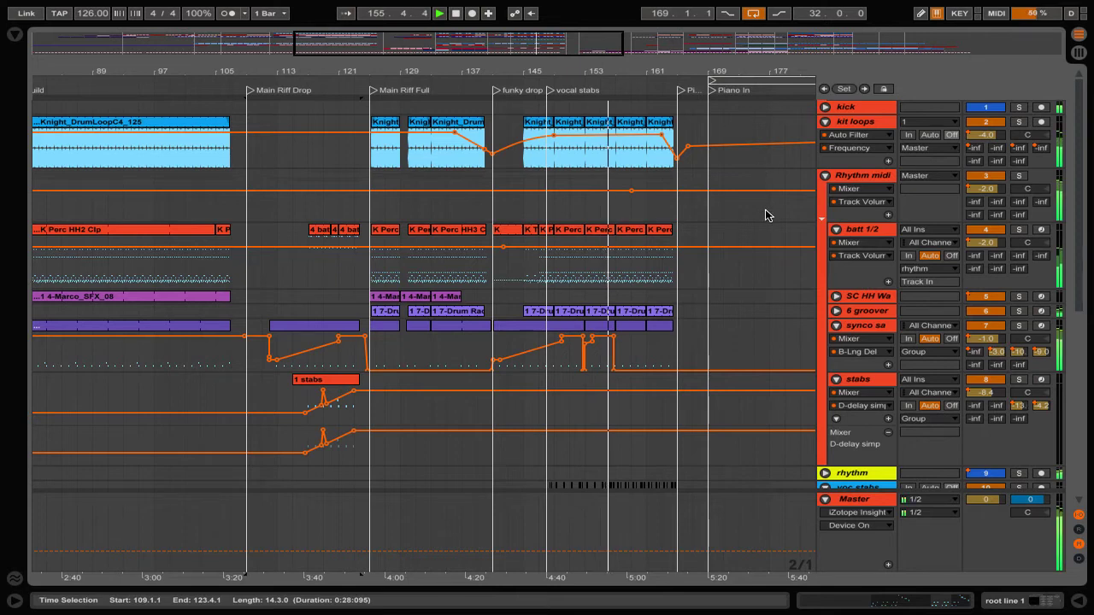
{"action": "scroll", "coordinate": [765, 208], "scroll_direction": "down", "scroll_amount": 10}
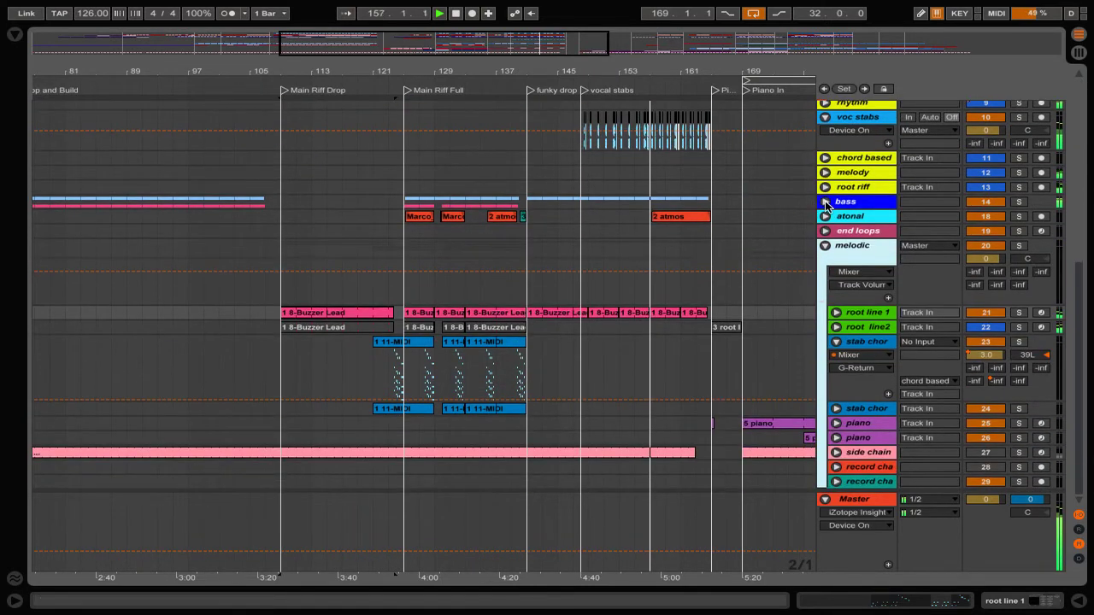
{"action": "left_click", "coordinate": [825, 202]}
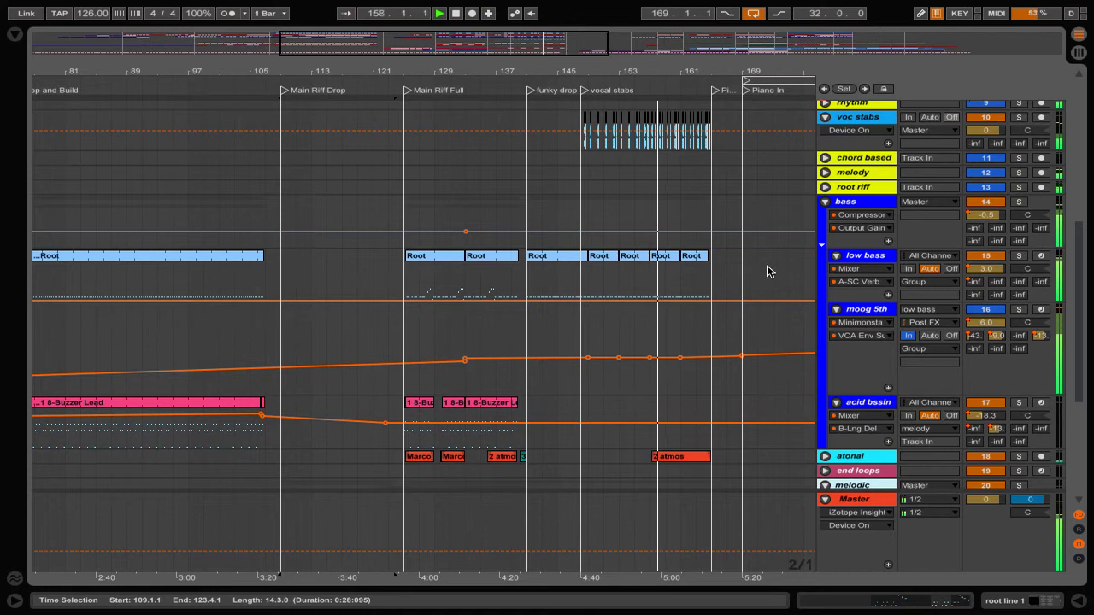
{"action": "scroll", "coordinate": [774, 272], "scroll_direction": "down", "scroll_amount": 2}
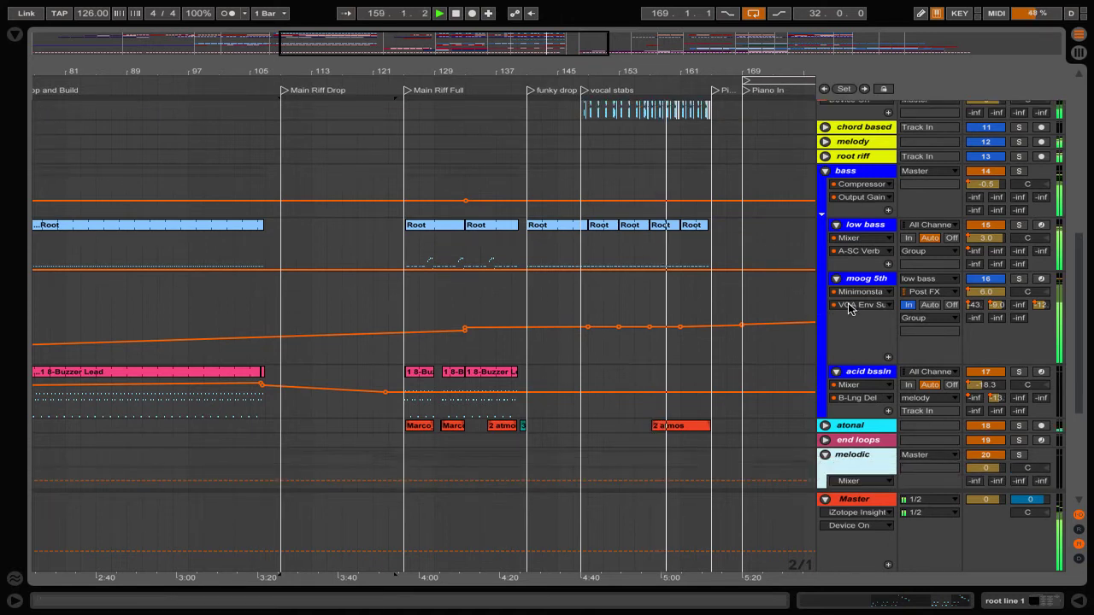
{"action": "left_click", "coordinate": [855, 305]}
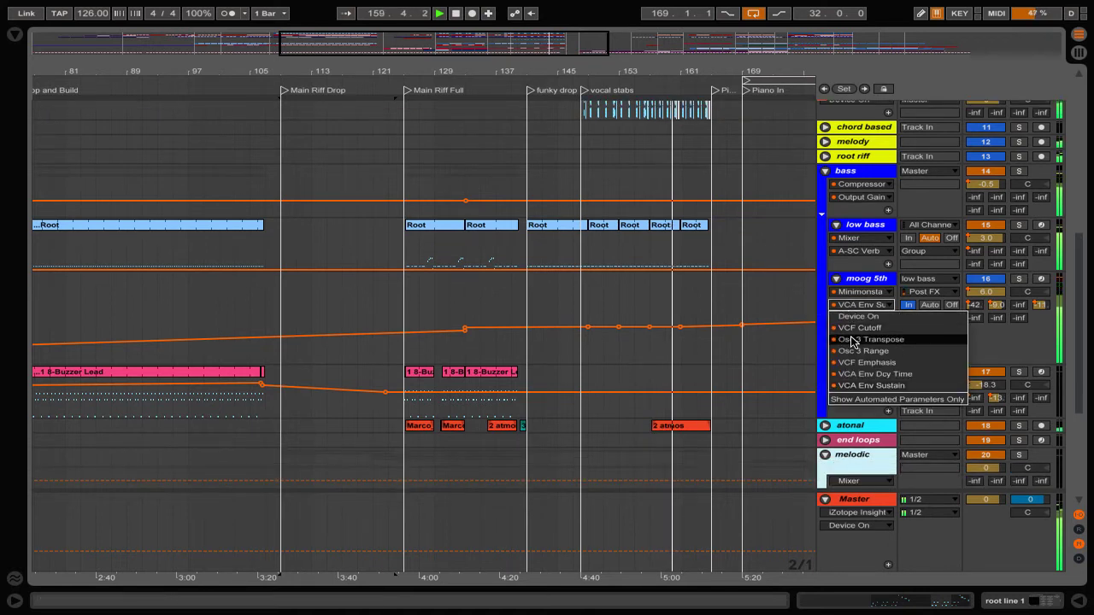
{"action": "left_click", "coordinate": [851, 340]}
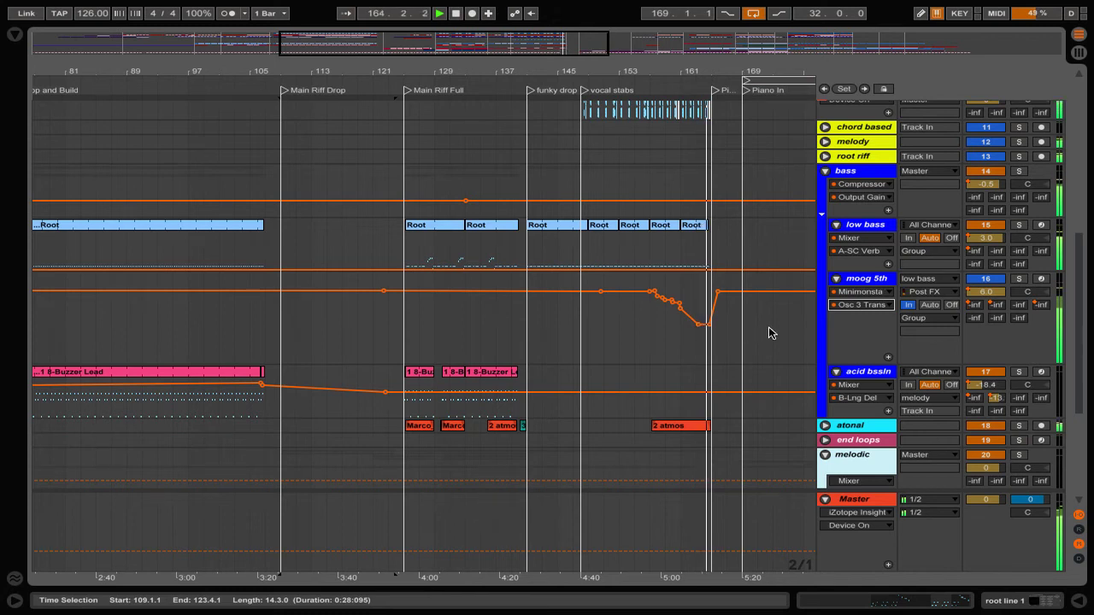
Unfold the atonal track and both piano tracks in the melodic group to show their clips around Piano In.
{"action": "scroll", "coordinate": [769, 334], "scroll_direction": "down", "scroll_amount": 4}
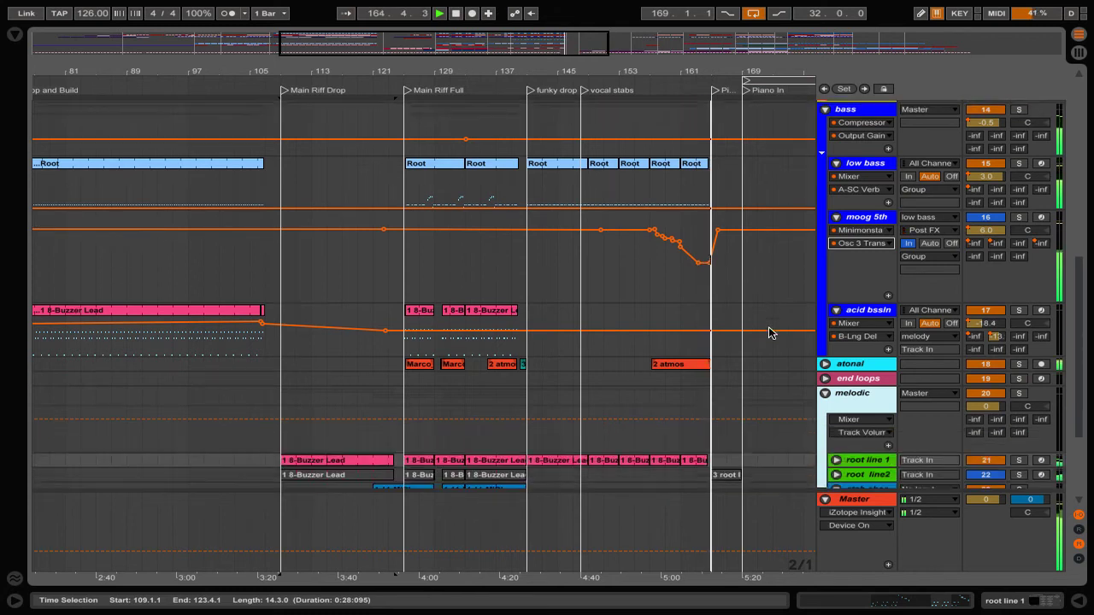
{"action": "left_click", "coordinate": [825, 364]}
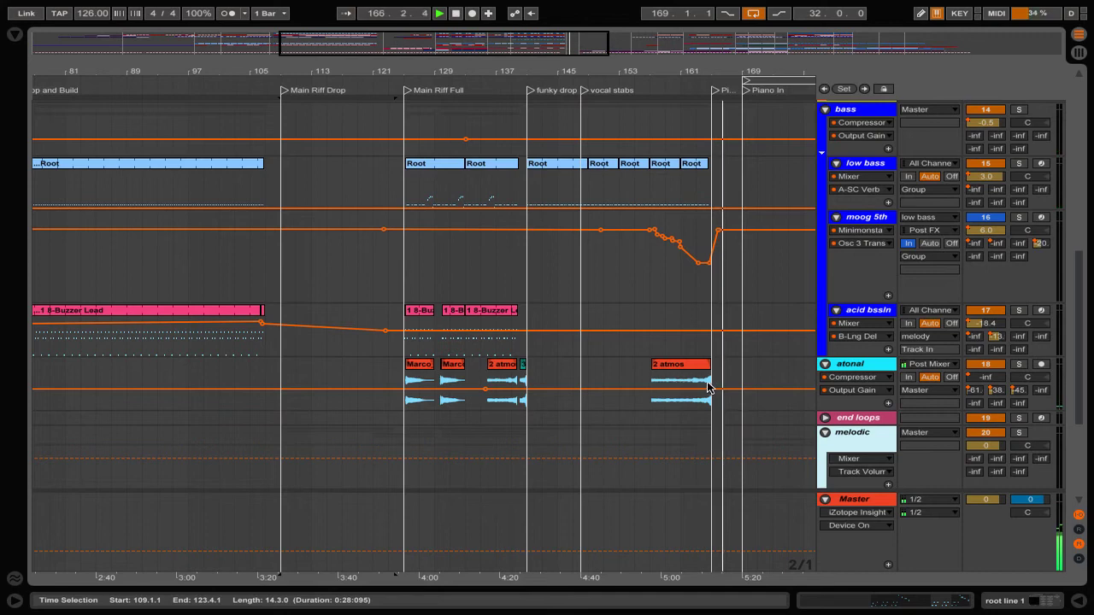
{"action": "scroll", "coordinate": [756, 365], "scroll_direction": "down", "scroll_amount": 3}
{"action": "scroll", "coordinate": [755, 365], "scroll_direction": "down", "scroll_amount": 8}
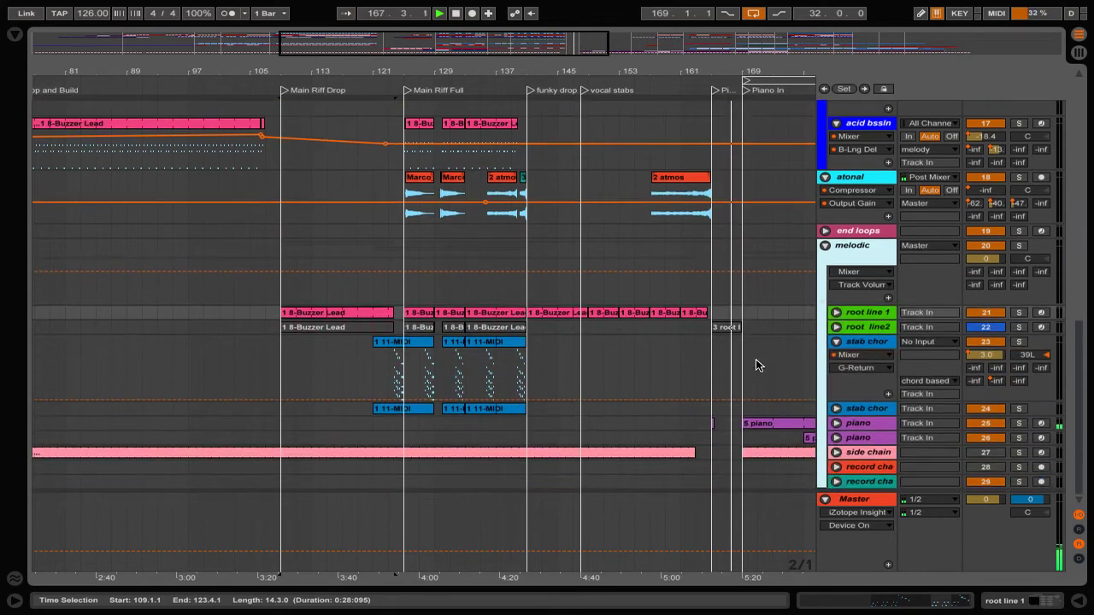
{"action": "left_click", "coordinate": [835, 424]}
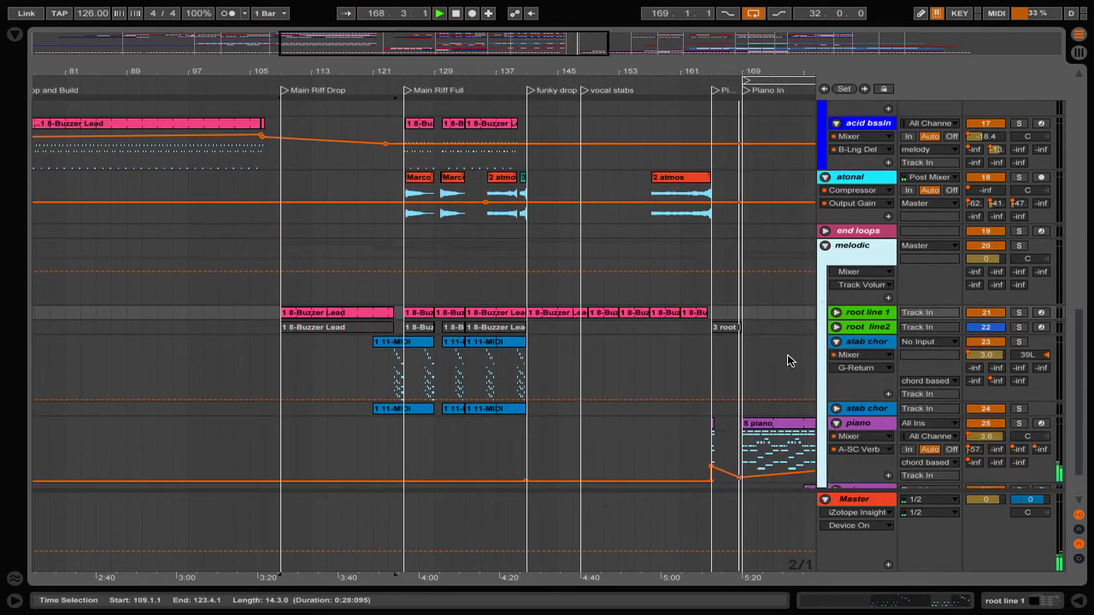
{"action": "scroll", "coordinate": [789, 363], "scroll_direction": "down", "scroll_amount": 3}
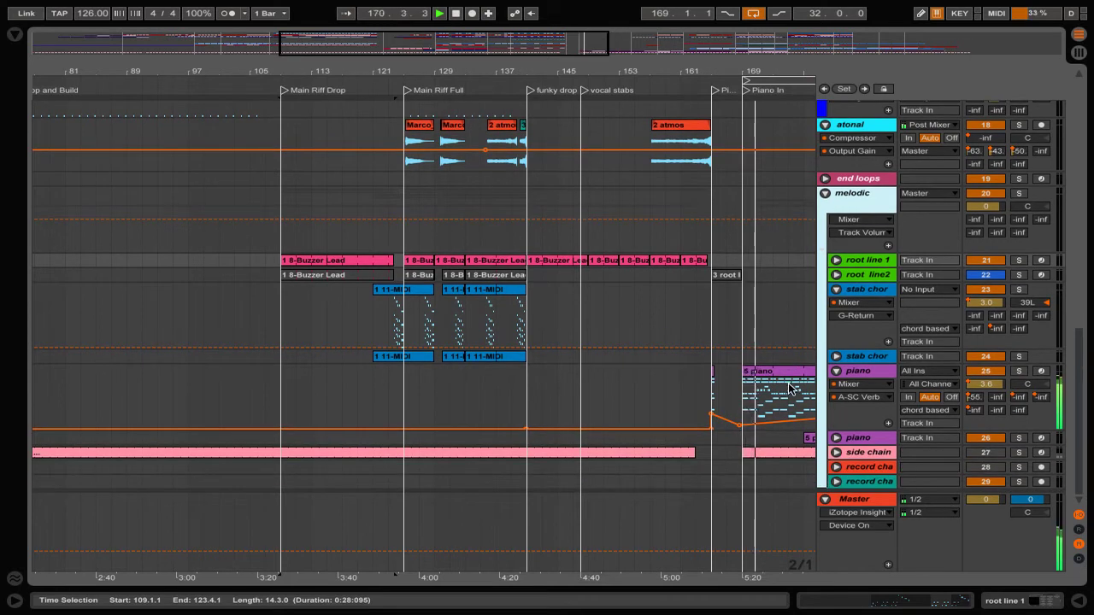
{"action": "left_click", "coordinate": [837, 438]}
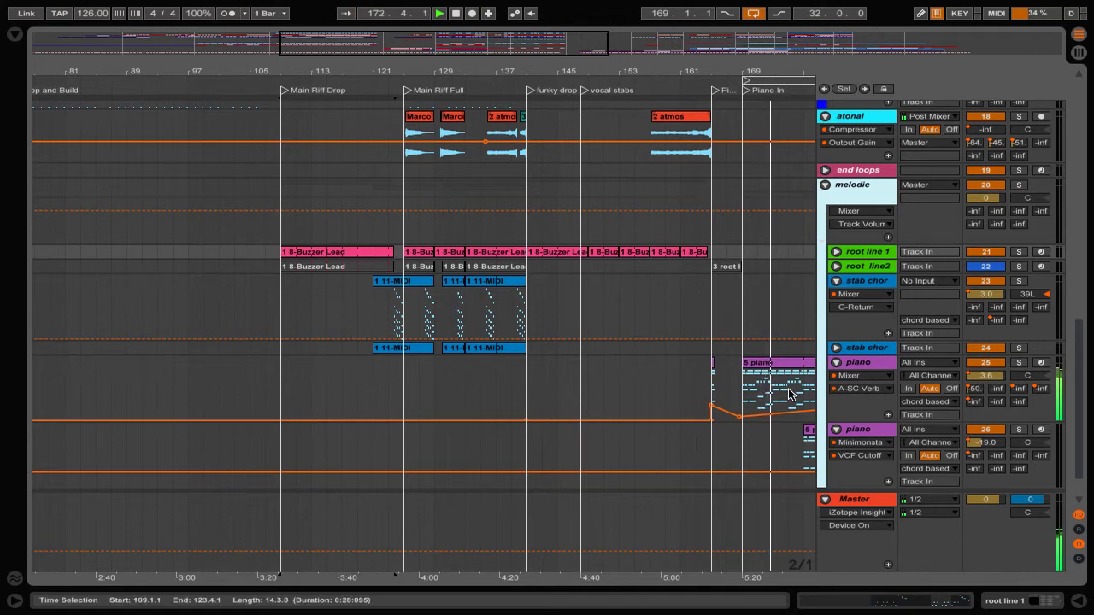
Make the arrangement follow playback and open the 2 atmos clip leading into drums in on the atonal track.
{"action": "left_click", "coordinate": [346, 15]}
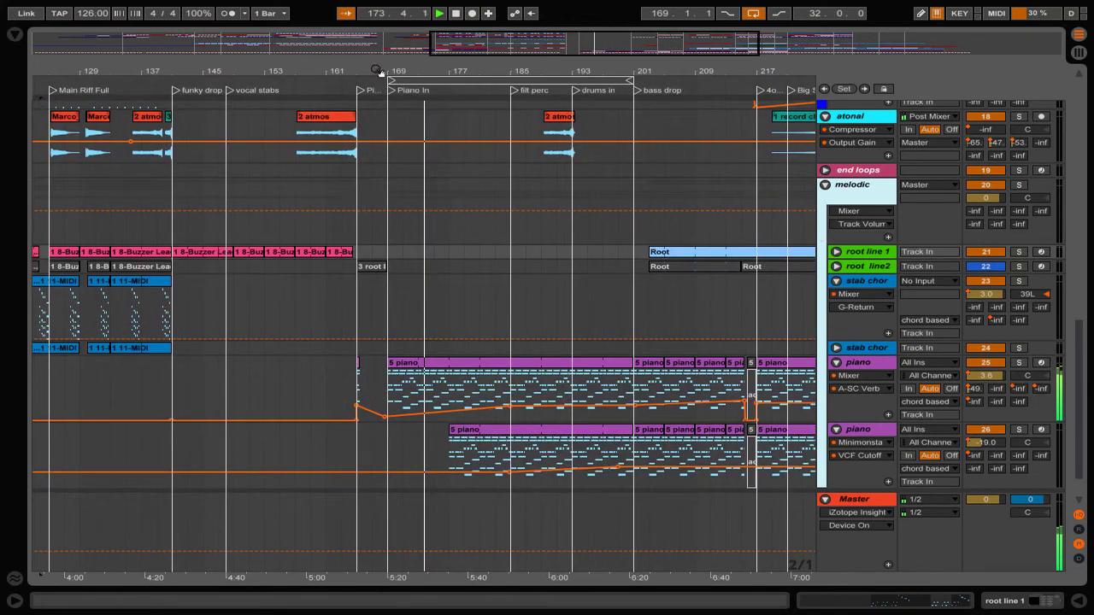
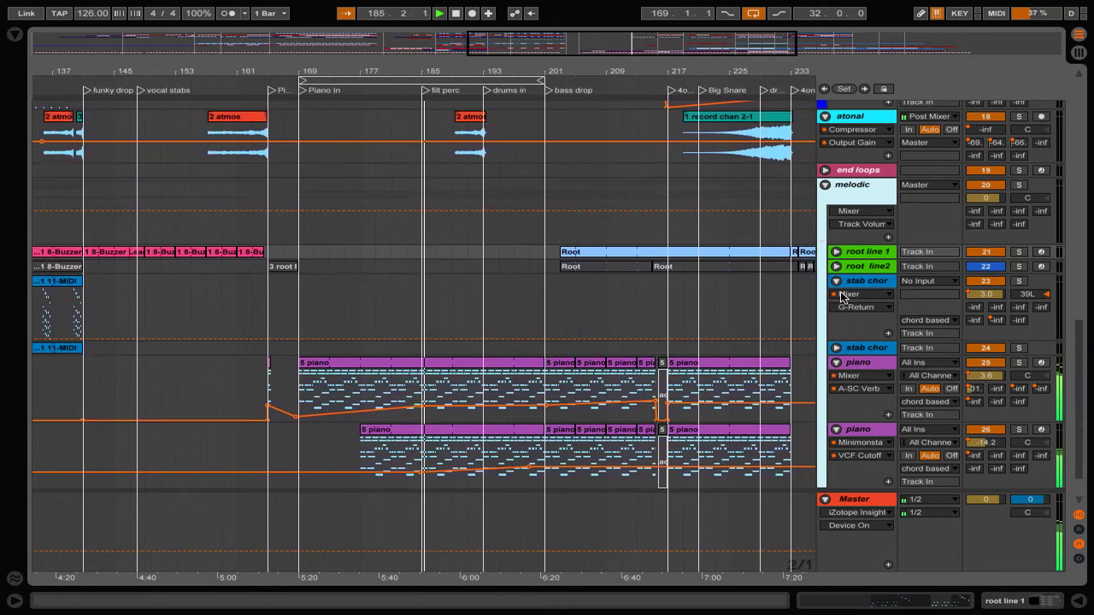
{"action": "left_click", "coordinate": [467, 124]}
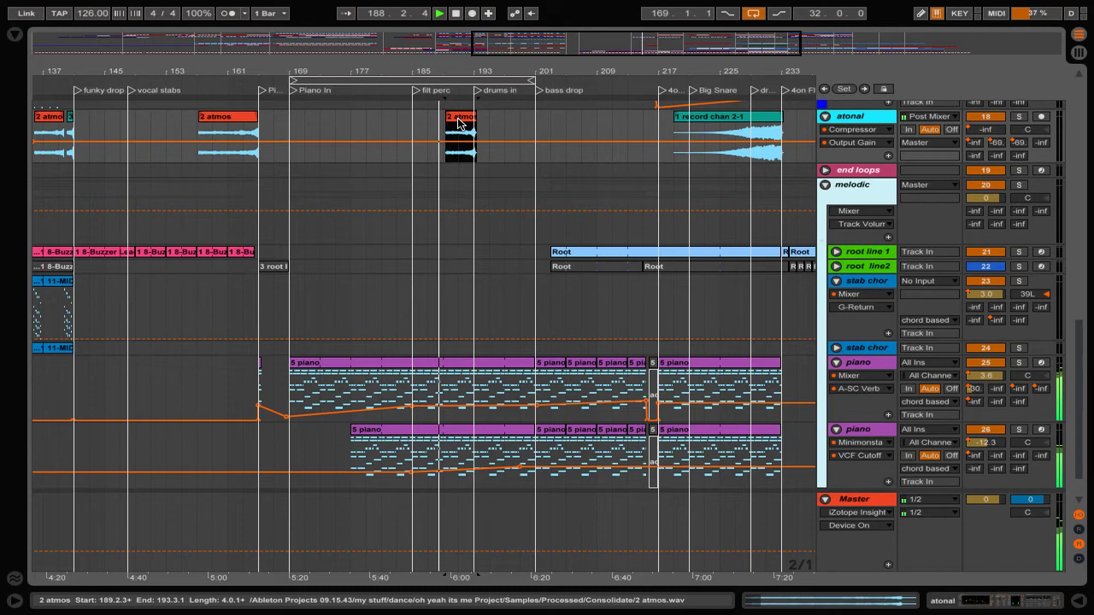
{"action": "double_click", "coordinate": [459, 124]}
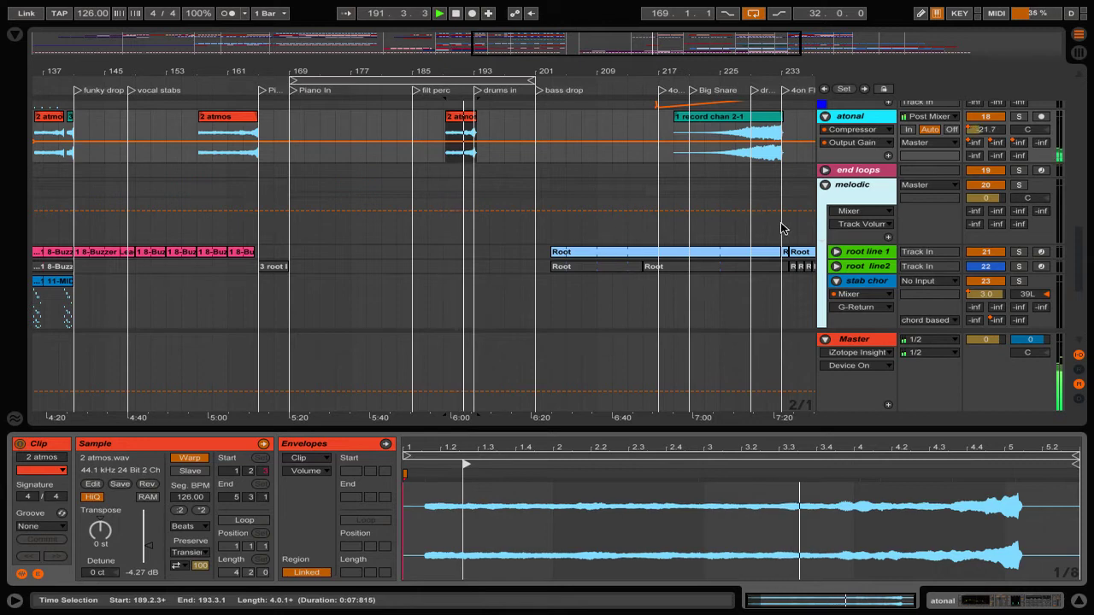
Select the K Clp OfBt clip at drums in on the batt 1/2 track and play from the drums in locator.
{"action": "scroll", "coordinate": [781, 225], "scroll_direction": "up", "scroll_amount": 5}
{"action": "scroll", "coordinate": [785, 219], "scroll_direction": "up", "scroll_amount": 5}
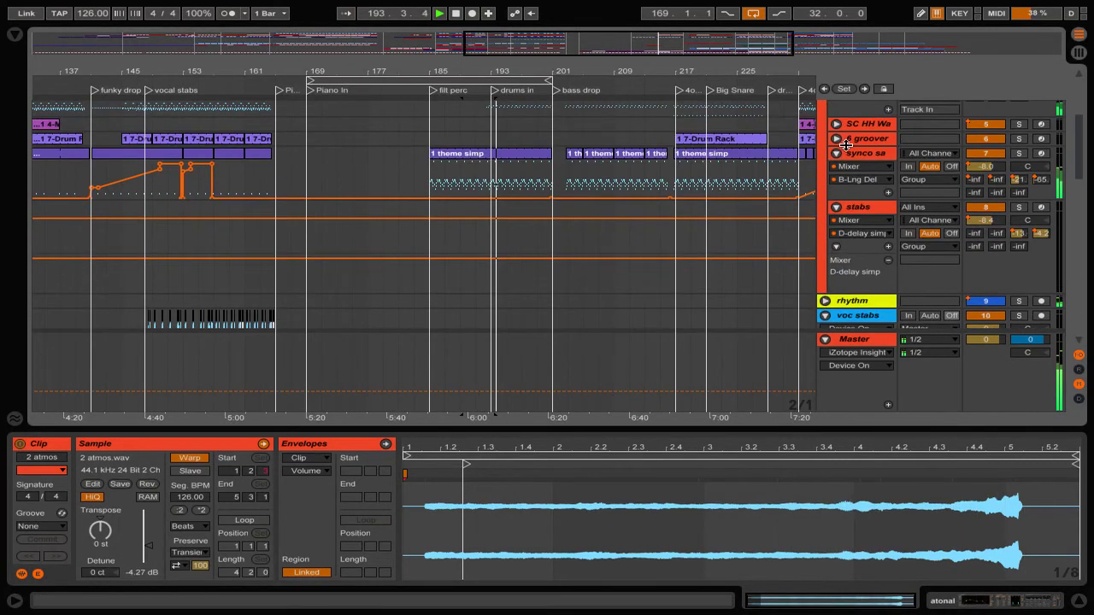
{"action": "scroll", "coordinate": [854, 143], "scroll_direction": "up", "scroll_amount": 3}
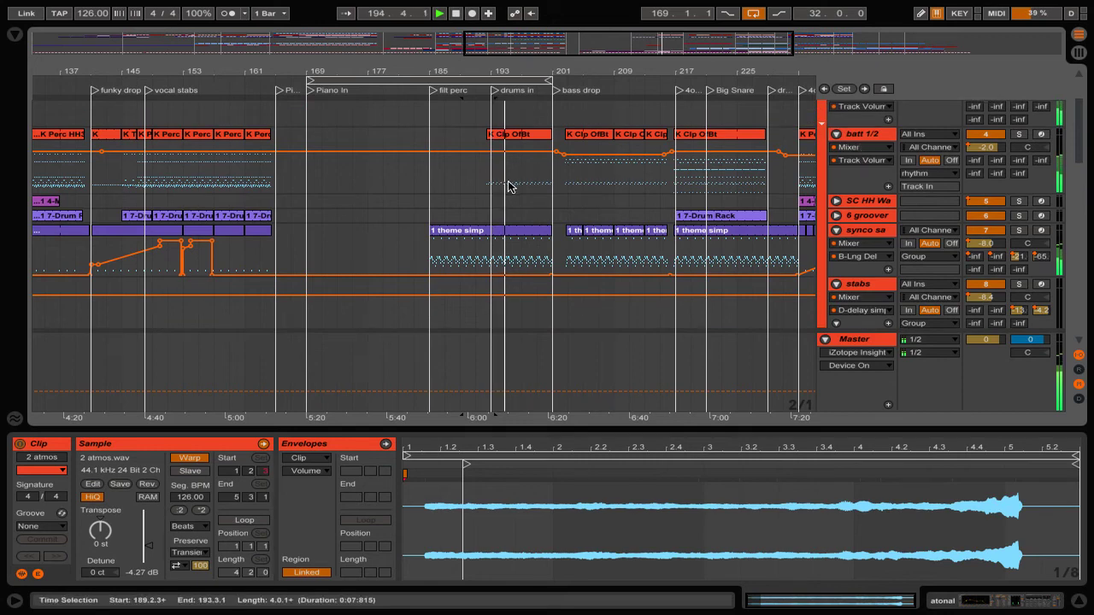
{"action": "left_click", "coordinate": [517, 139]}
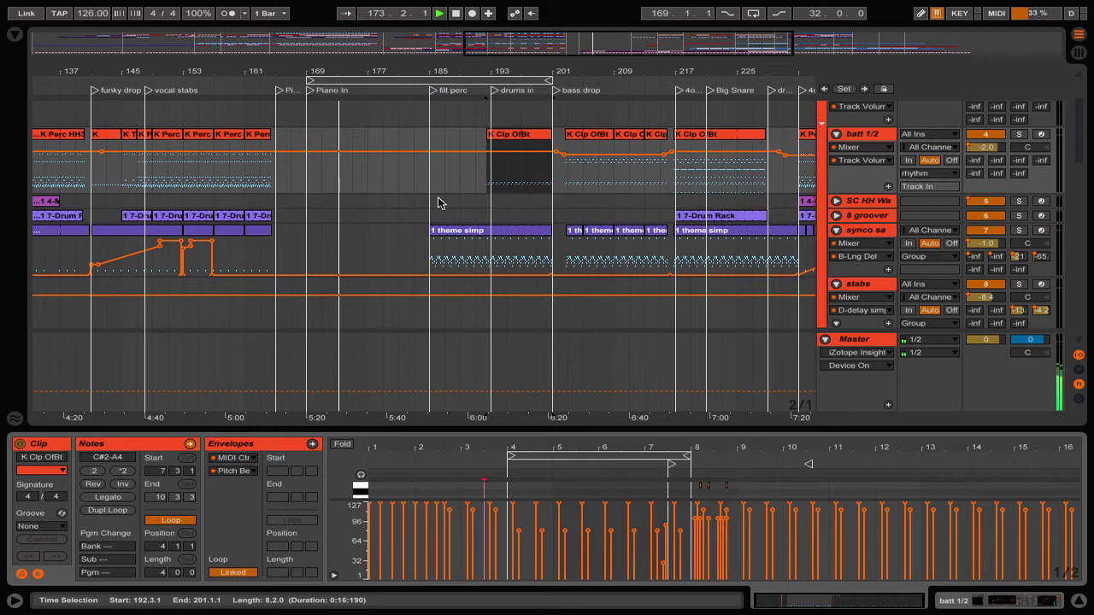
{"action": "left_click", "coordinate": [494, 91]}
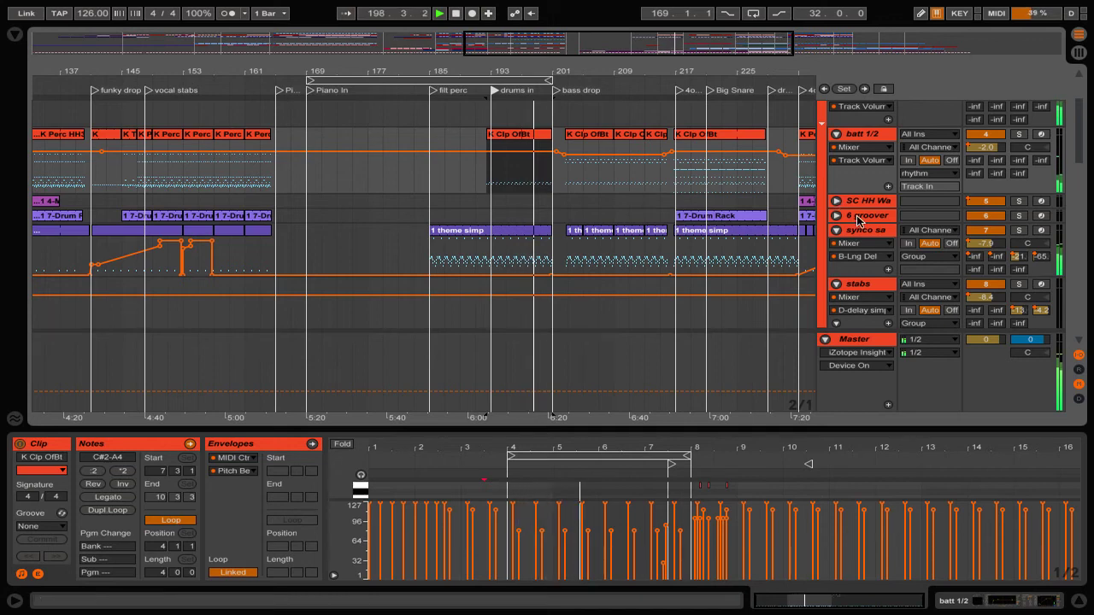
Review the bass tracks in the bass drop section and unfold root line 1 and root line2 in the melodic group.
{"action": "scroll", "coordinate": [854, 217], "scroll_direction": "down", "scroll_amount": 5}
{"action": "scroll", "coordinate": [858, 221], "scroll_direction": "down", "scroll_amount": 10}
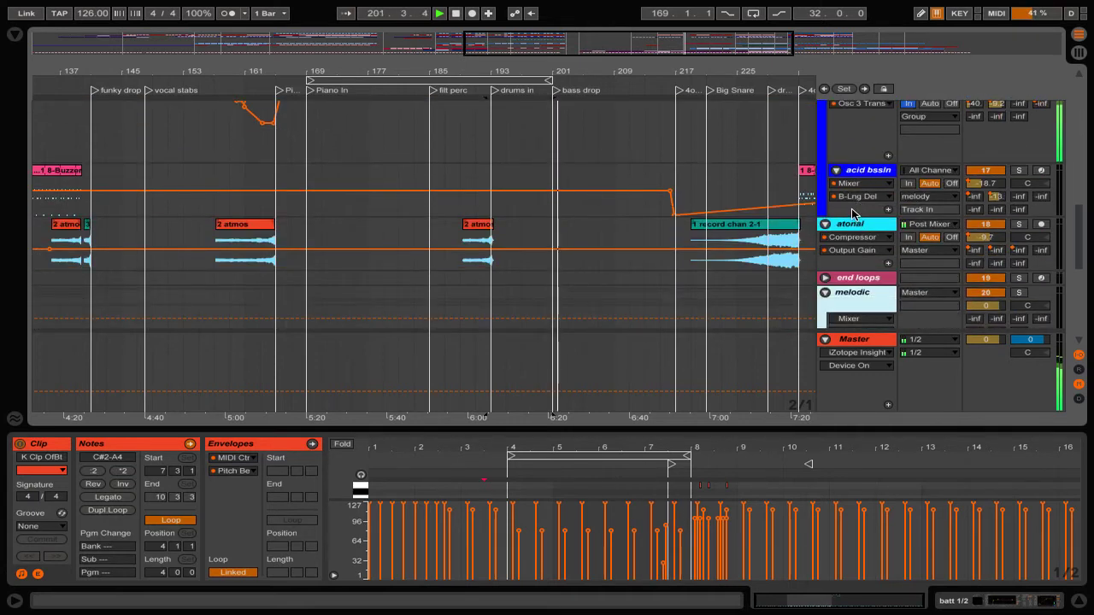
{"action": "scroll", "coordinate": [852, 214], "scroll_direction": "up", "scroll_amount": 8}
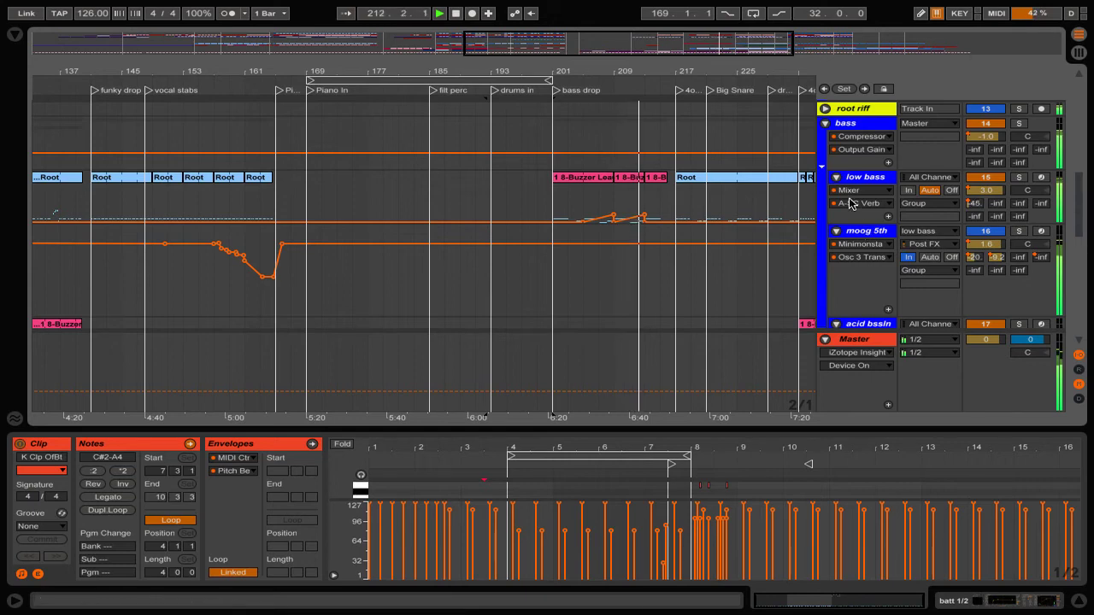
{"action": "scroll", "coordinate": [851, 202], "scroll_direction": "down", "scroll_amount": 4}
{"action": "scroll", "coordinate": [851, 203], "scroll_direction": "down", "scroll_amount": 3}
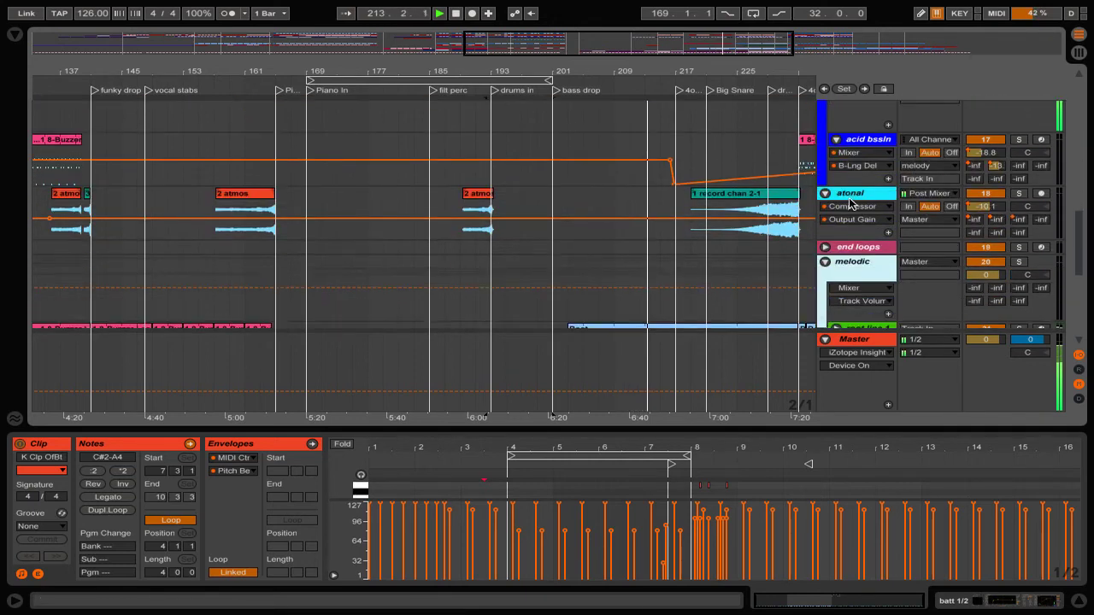
{"action": "scroll", "coordinate": [851, 202], "scroll_direction": "down", "scroll_amount": 2}
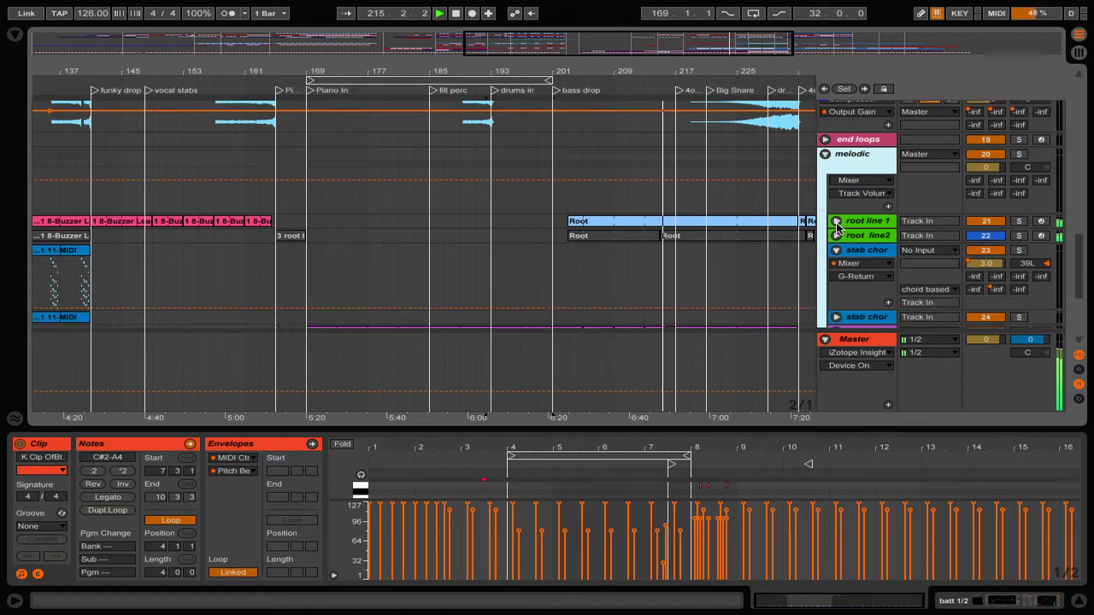
{"action": "left_click", "coordinate": [836, 221]}
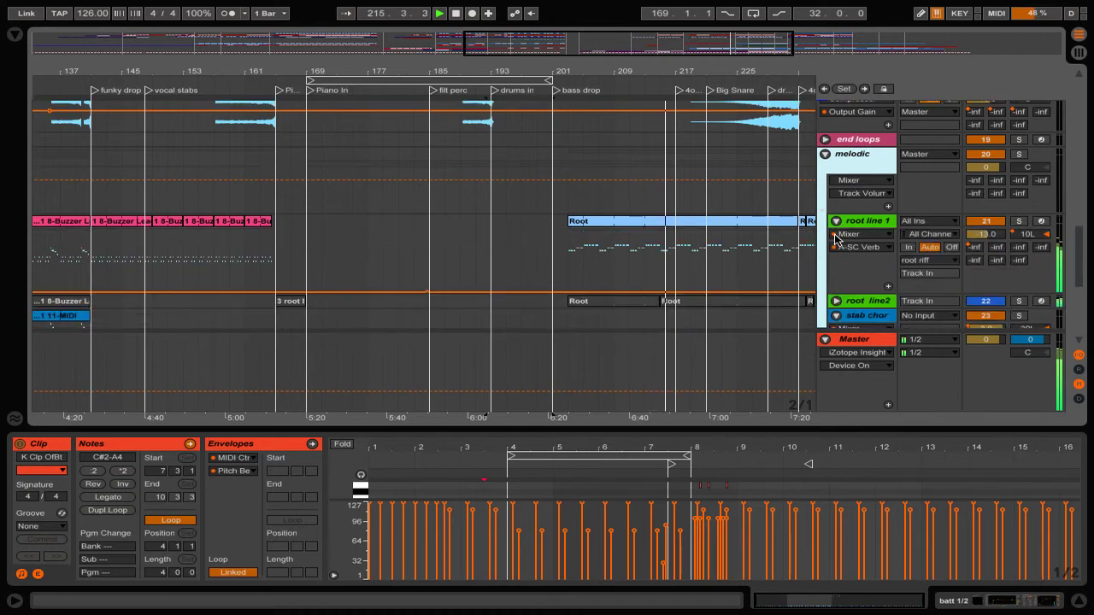
{"action": "left_click", "coordinate": [835, 302]}
{"action": "scroll", "coordinate": [793, 238], "scroll_direction": "down", "scroll_amount": 1}
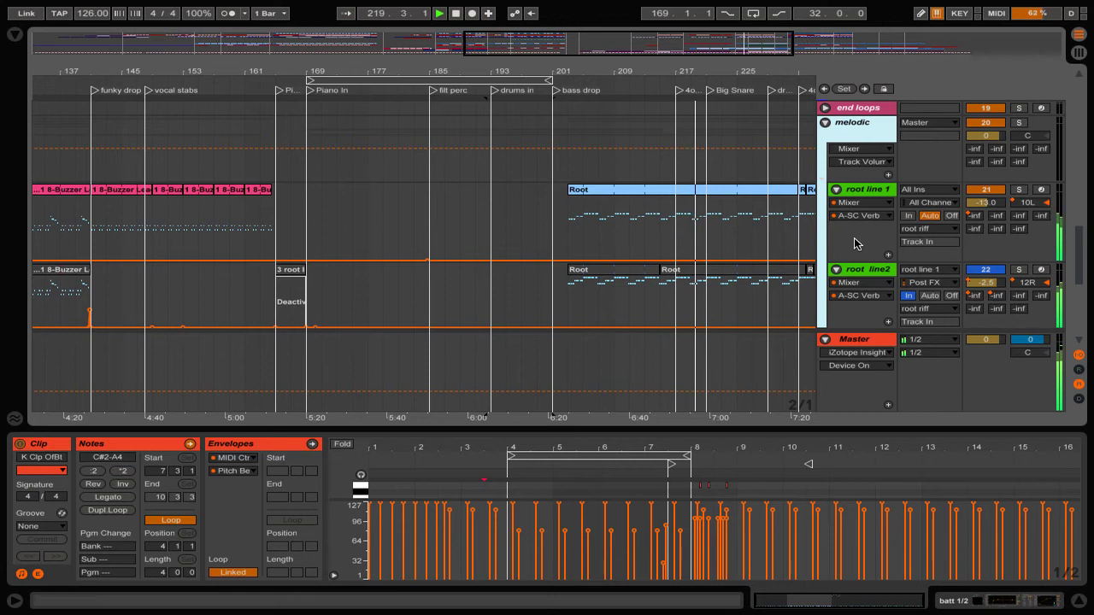
Make the arrangement follow playback and open the record chan 2-1 clip leading into 4on Floor on the atonal track.
{"action": "scroll", "coordinate": [854, 244], "scroll_direction": "up", "scroll_amount": 5}
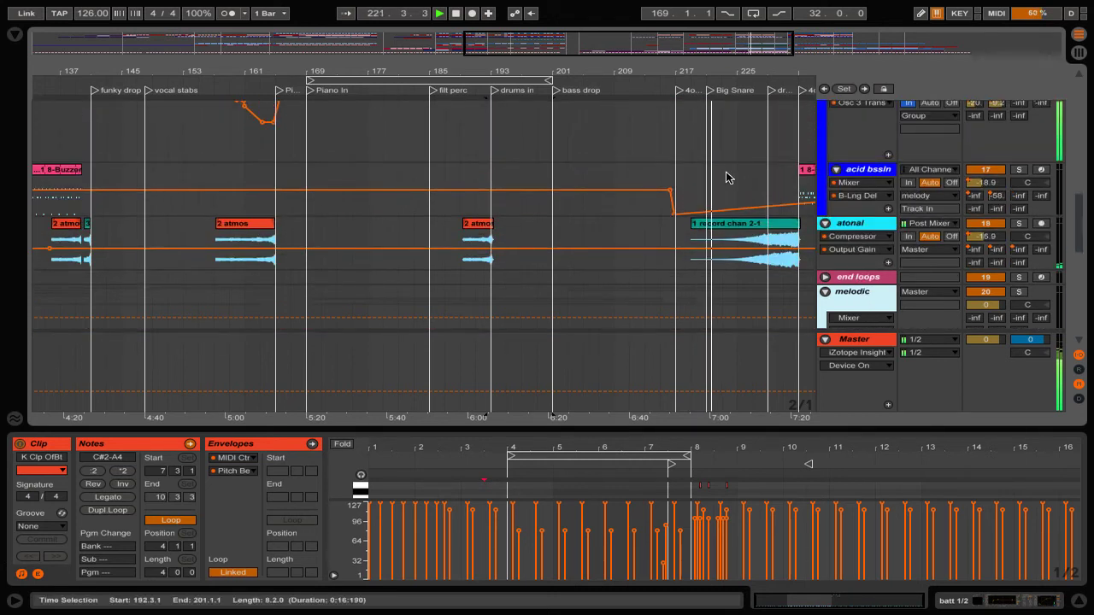
{"action": "scroll", "coordinate": [726, 177], "scroll_direction": "right", "scroll_amount": 5}
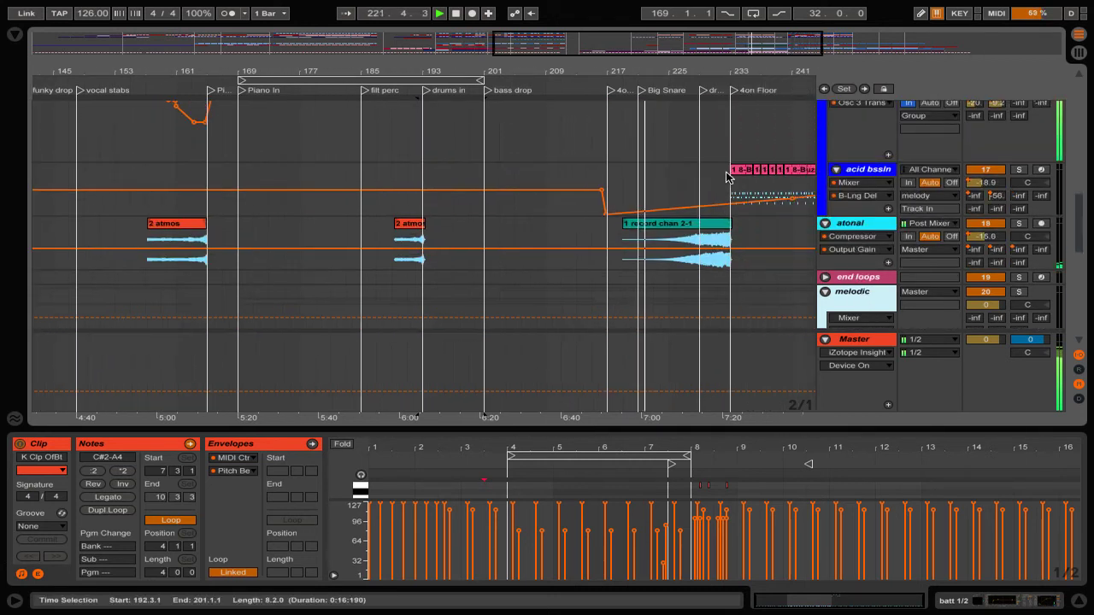
{"action": "left_click", "coordinate": [347, 14]}
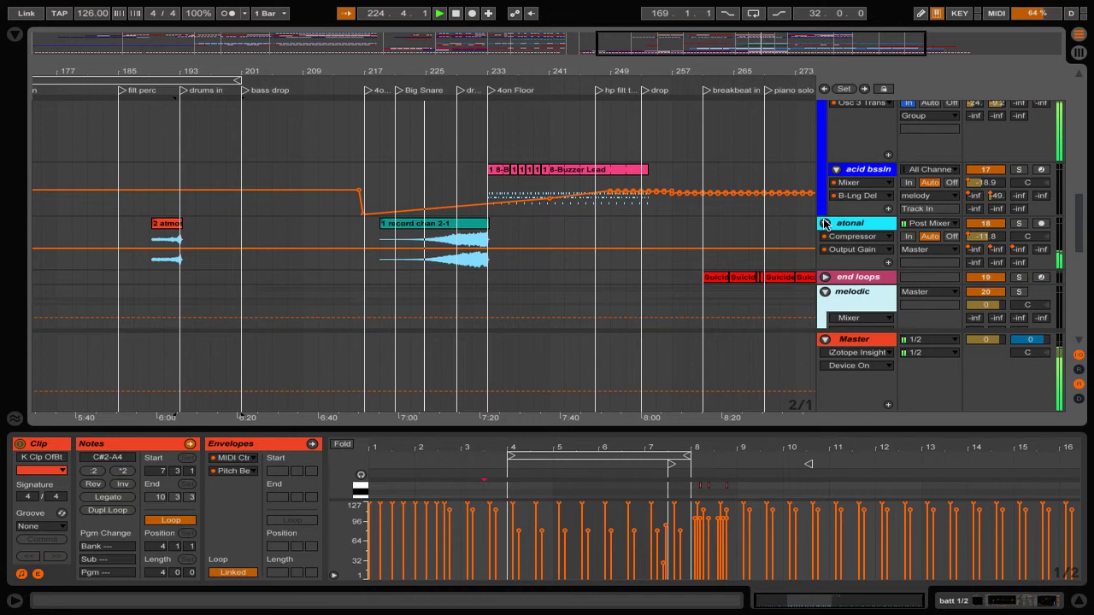
{"action": "left_click", "coordinate": [434, 225]}
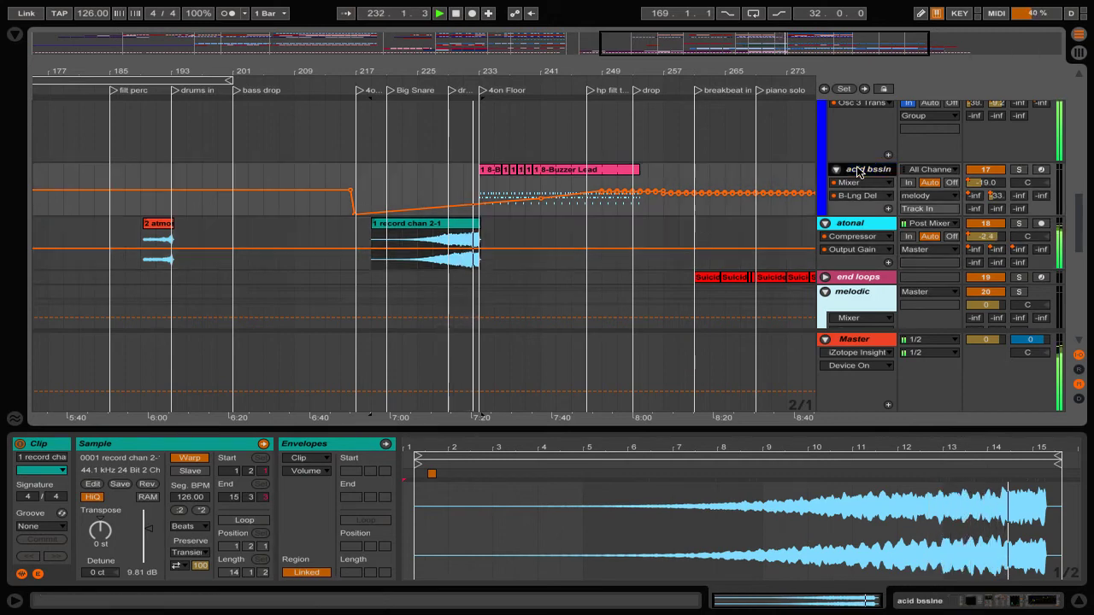
Return to the drum tracks in the 4on Floor section and fold the batt 1/2 and kit loops tracks.
{"action": "scroll", "coordinate": [856, 166], "scroll_direction": "up", "scroll_amount": 3}
{"action": "scroll", "coordinate": [858, 173], "scroll_direction": "up", "scroll_amount": 10}
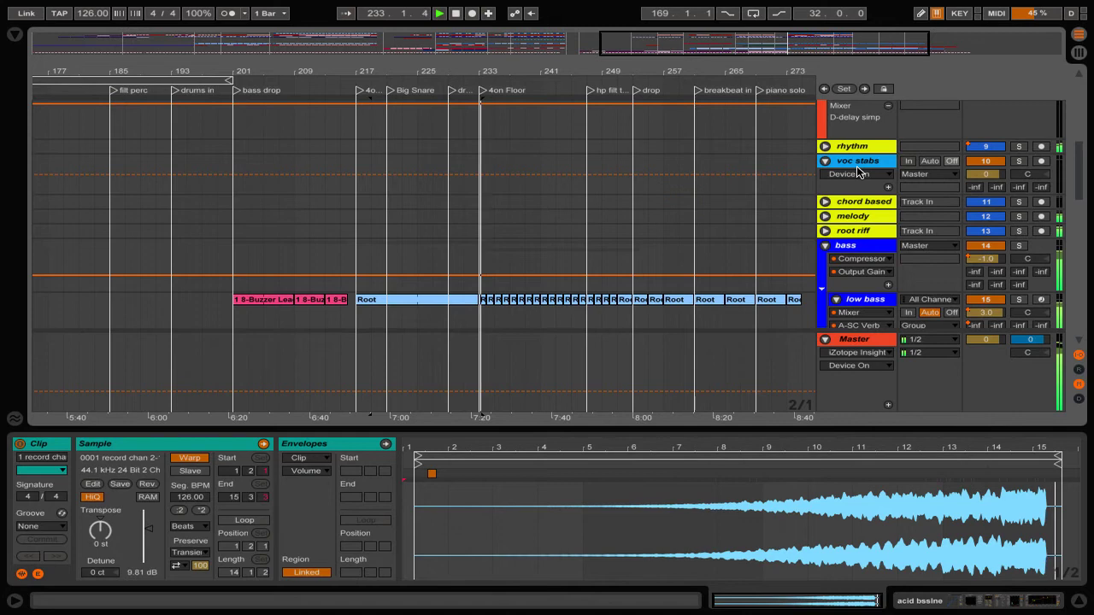
{"action": "scroll", "coordinate": [858, 172], "scroll_direction": "up", "scroll_amount": 1}
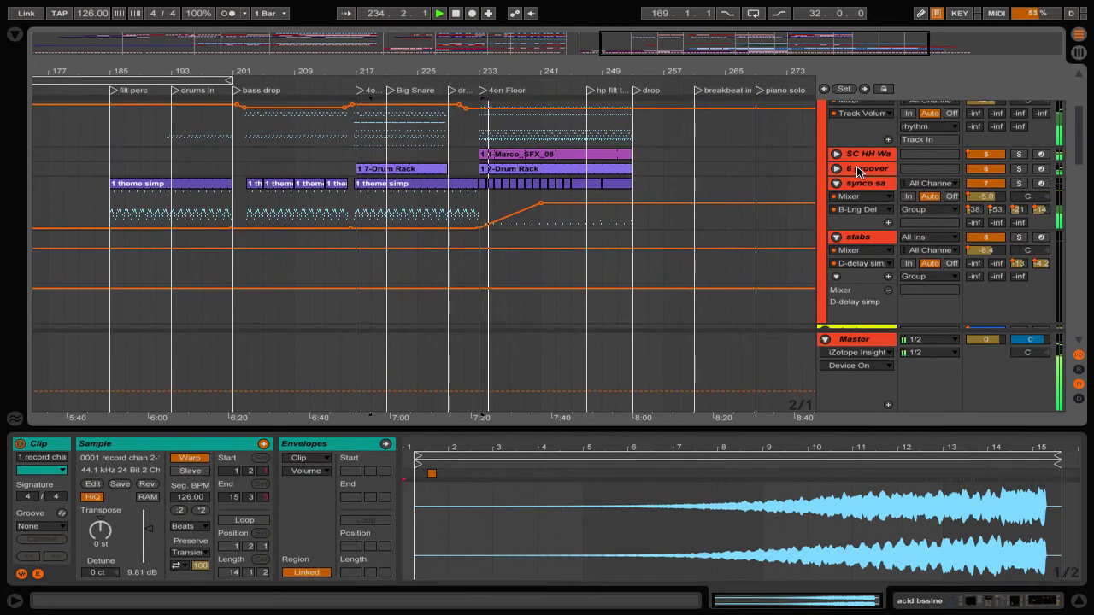
{"action": "scroll", "coordinate": [857, 171], "scroll_direction": "up", "scroll_amount": 6}
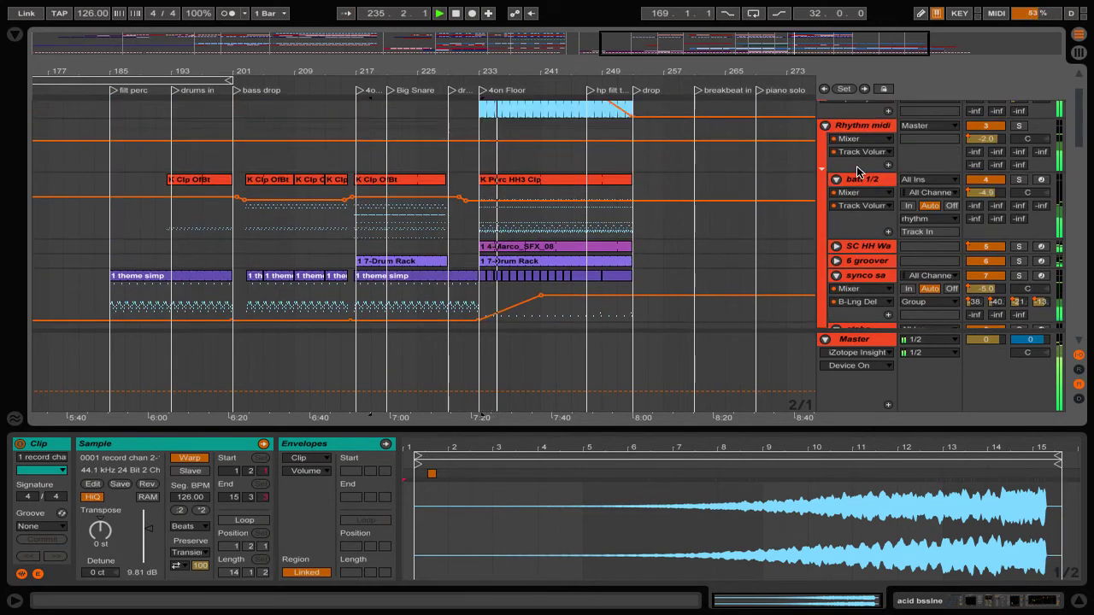
{"action": "scroll", "coordinate": [527, 140], "scroll_direction": "up", "scroll_amount": 3}
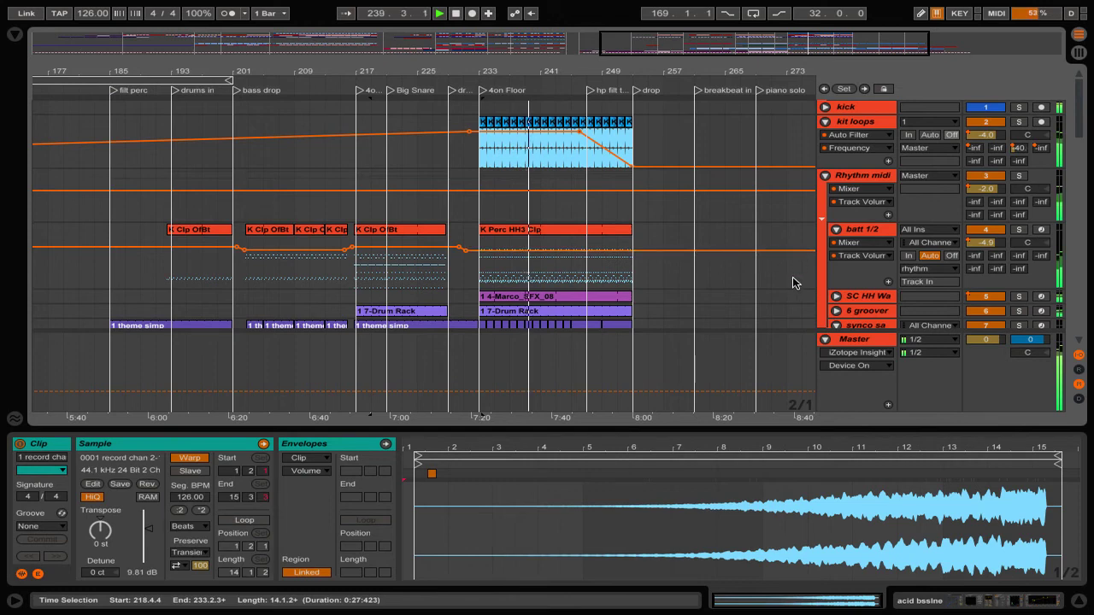
{"action": "left_click", "coordinate": [835, 229]}
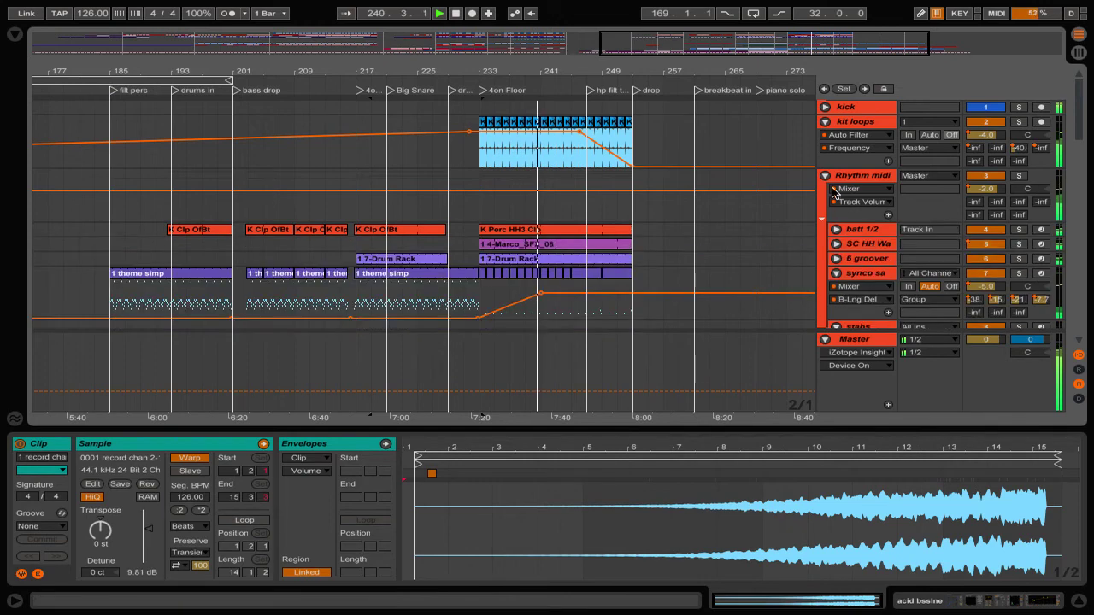
{"action": "left_click", "coordinate": [825, 123]}
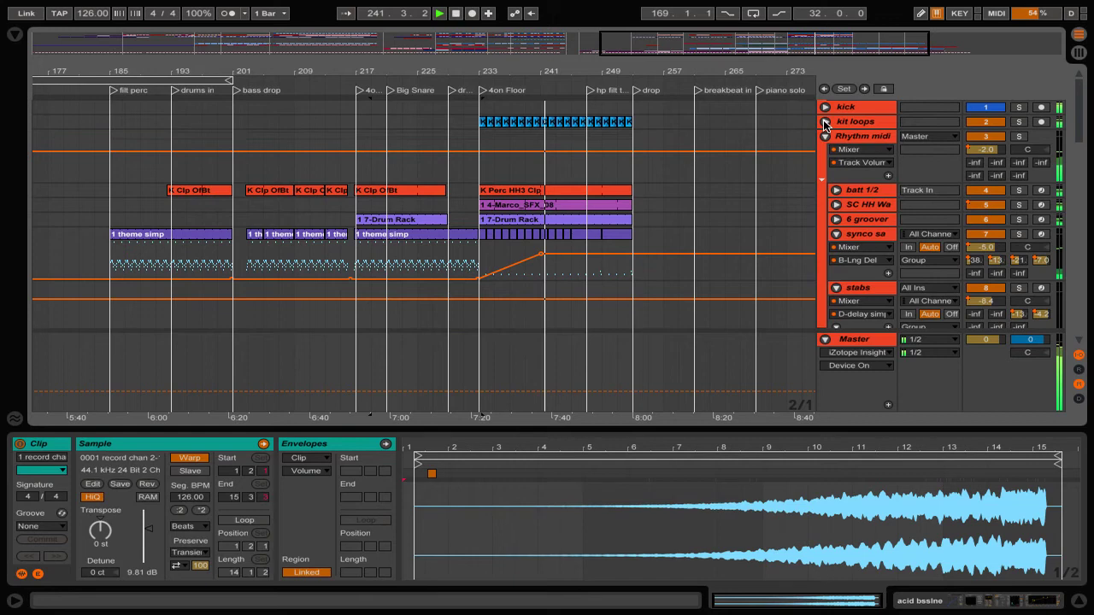
Review the root lines in the melodic group and unfold the root riff track to show its Auto Filter frequency automation.
{"action": "scroll", "coordinate": [756, 187], "scroll_direction": "down", "scroll_amount": 2}
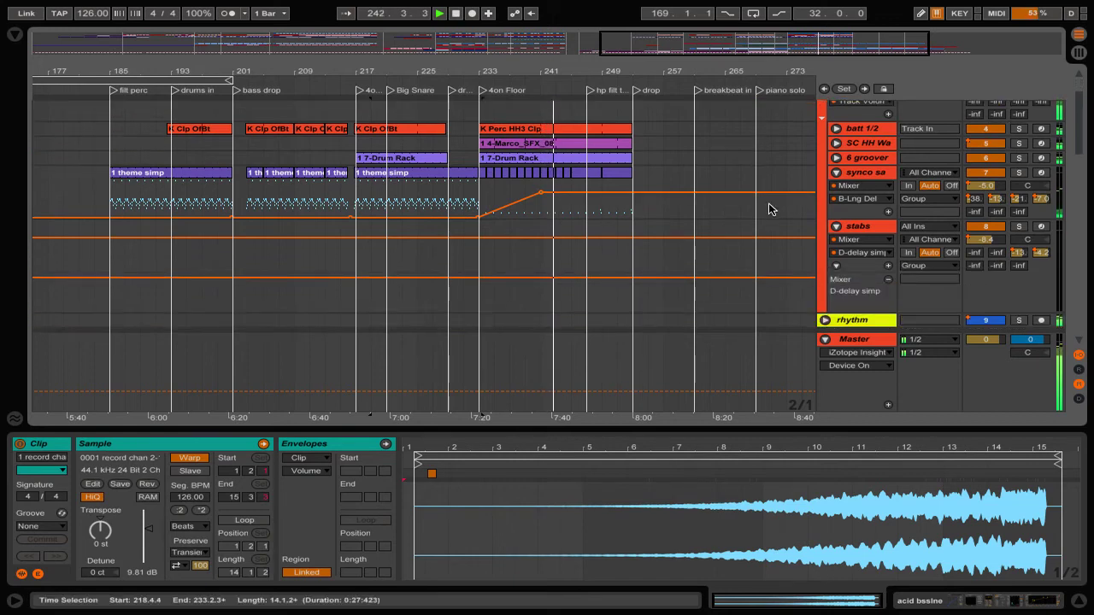
{"action": "scroll", "coordinate": [768, 209], "scroll_direction": "down", "scroll_amount": 10}
{"action": "scroll", "coordinate": [772, 221], "scroll_direction": "down", "scroll_amount": 10}
{"action": "scroll", "coordinate": [774, 221], "scroll_direction": "down", "scroll_amount": 2}
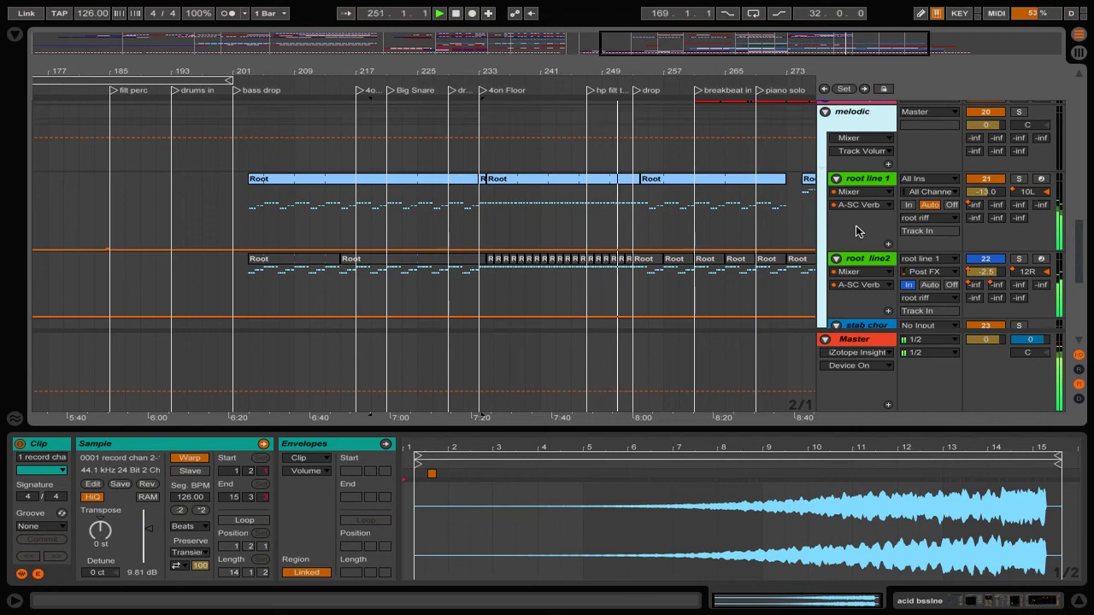
{"action": "scroll", "coordinate": [856, 224], "scroll_direction": "up", "scroll_amount": 5}
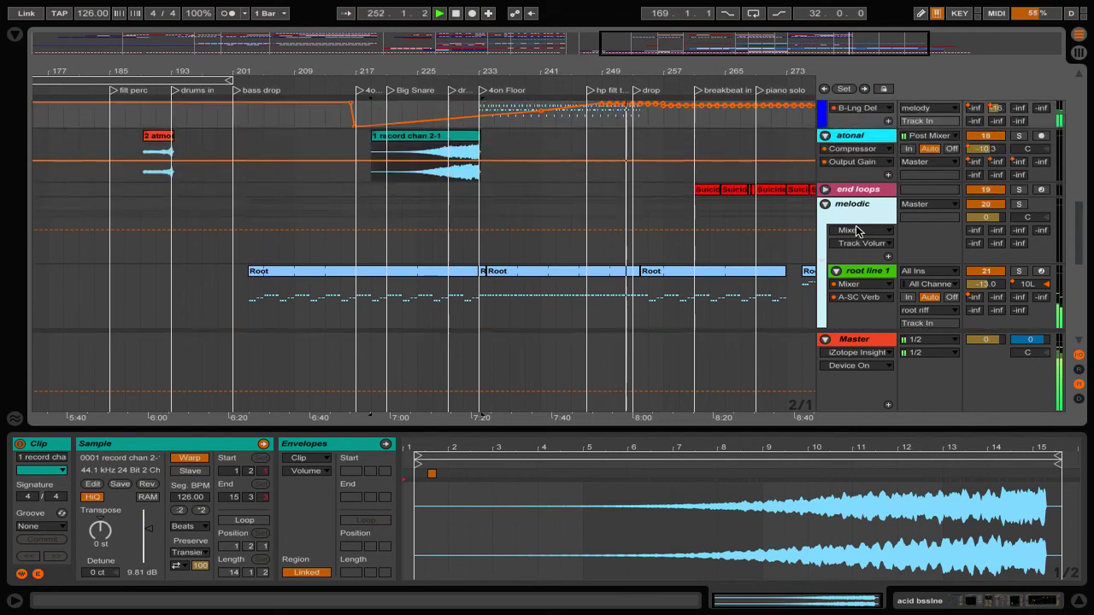
{"action": "scroll", "coordinate": [855, 229], "scroll_direction": "up", "scroll_amount": 8}
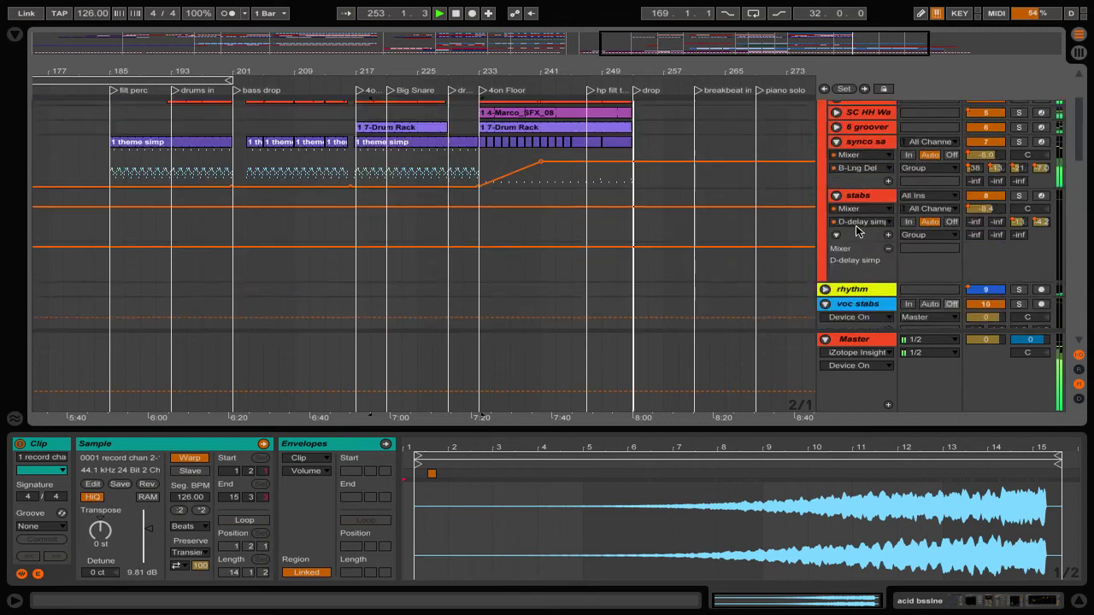
{"action": "scroll", "coordinate": [856, 225], "scroll_direction": "down", "scroll_amount": 5}
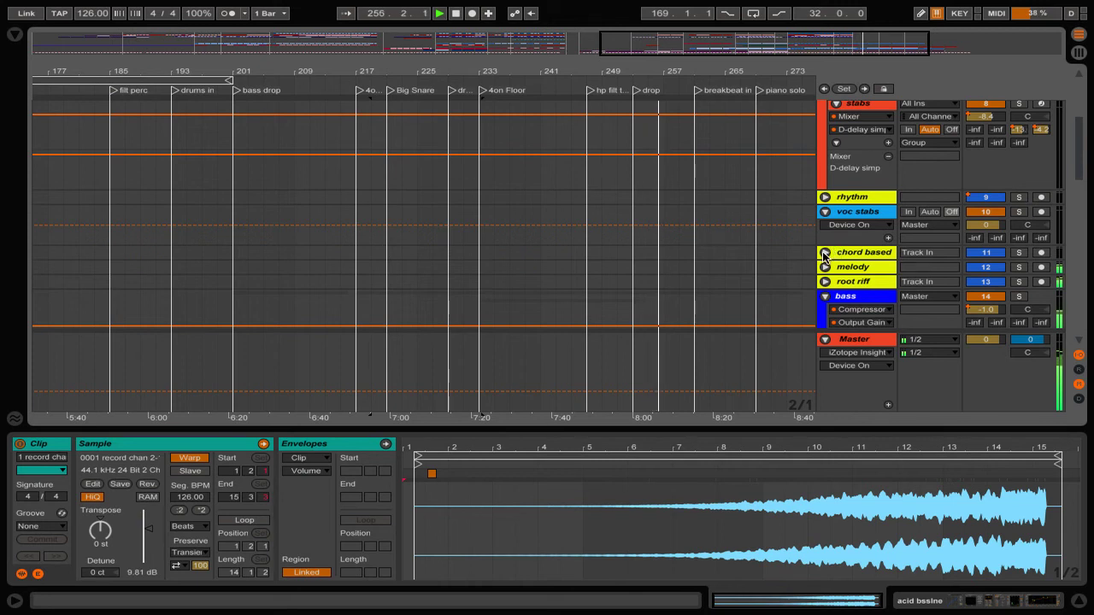
{"action": "left_click", "coordinate": [825, 281]}
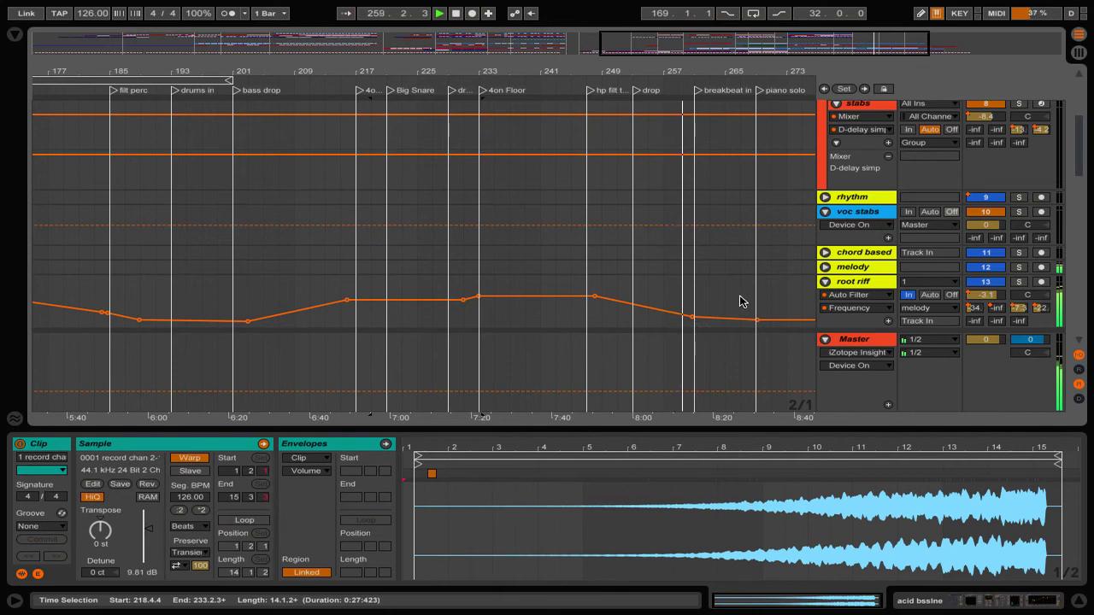
Review the piano clips in the drop section and unfold the end loops track at breakbeat in.
{"action": "scroll", "coordinate": [852, 258], "scroll_direction": "down", "scroll_amount": 5}
{"action": "scroll", "coordinate": [852, 258], "scroll_direction": "down", "scroll_amount": 5}
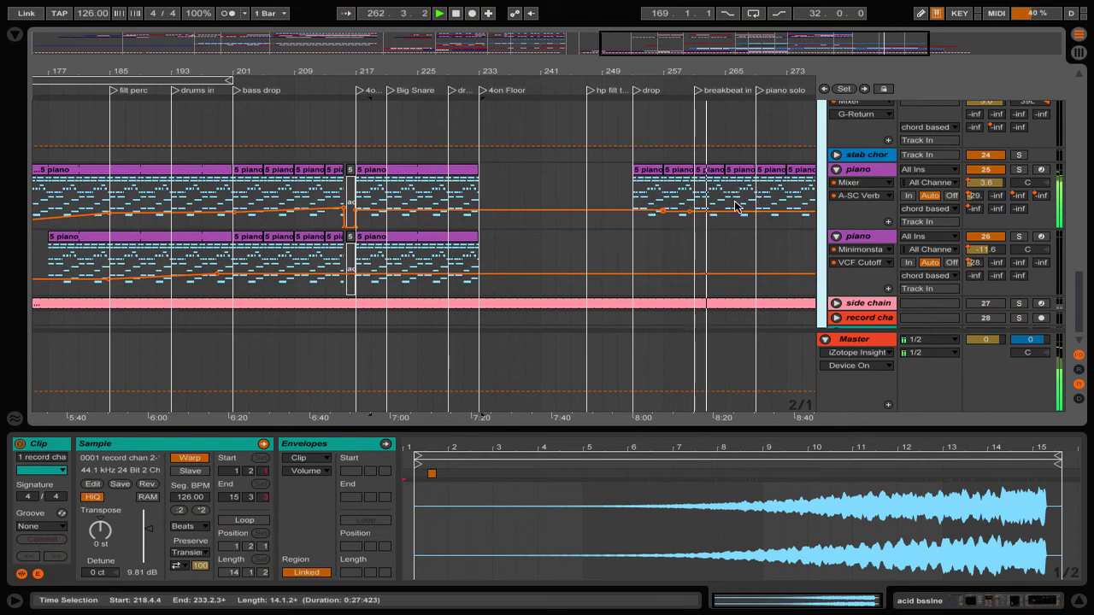
{"action": "scroll", "coordinate": [721, 206], "scroll_direction": "up", "scroll_amount": 5}
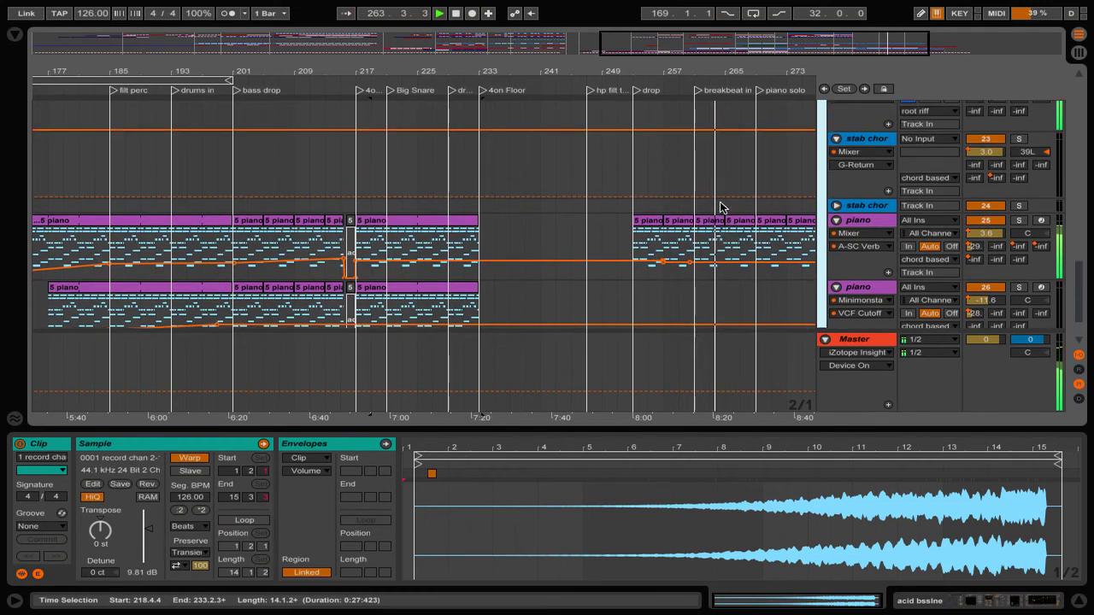
{"action": "scroll", "coordinate": [720, 206], "scroll_direction": "up", "scroll_amount": 6}
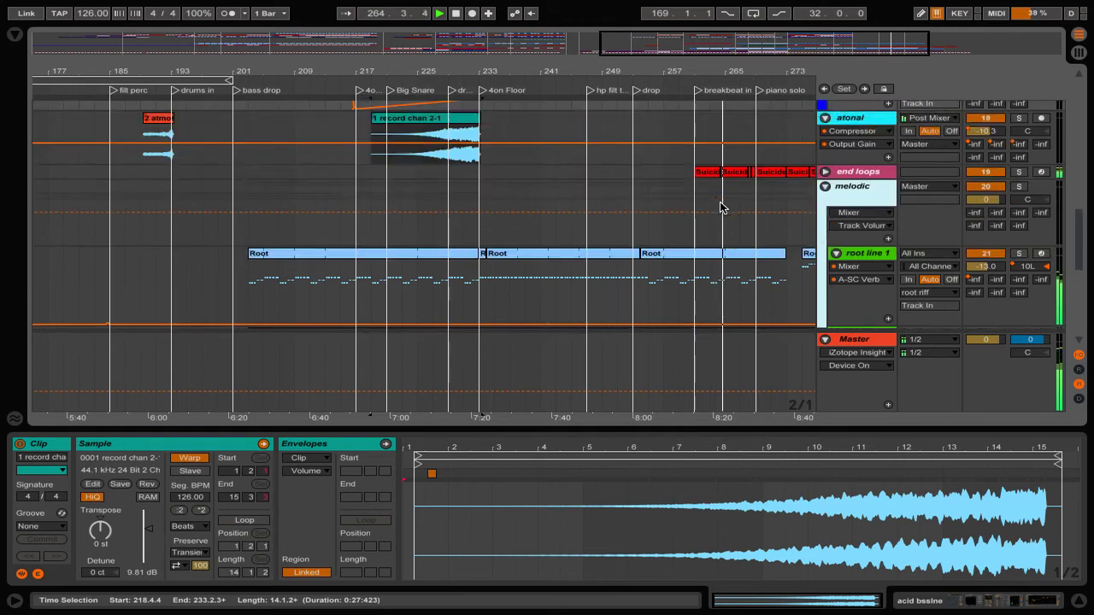
{"action": "left_click", "coordinate": [825, 188]}
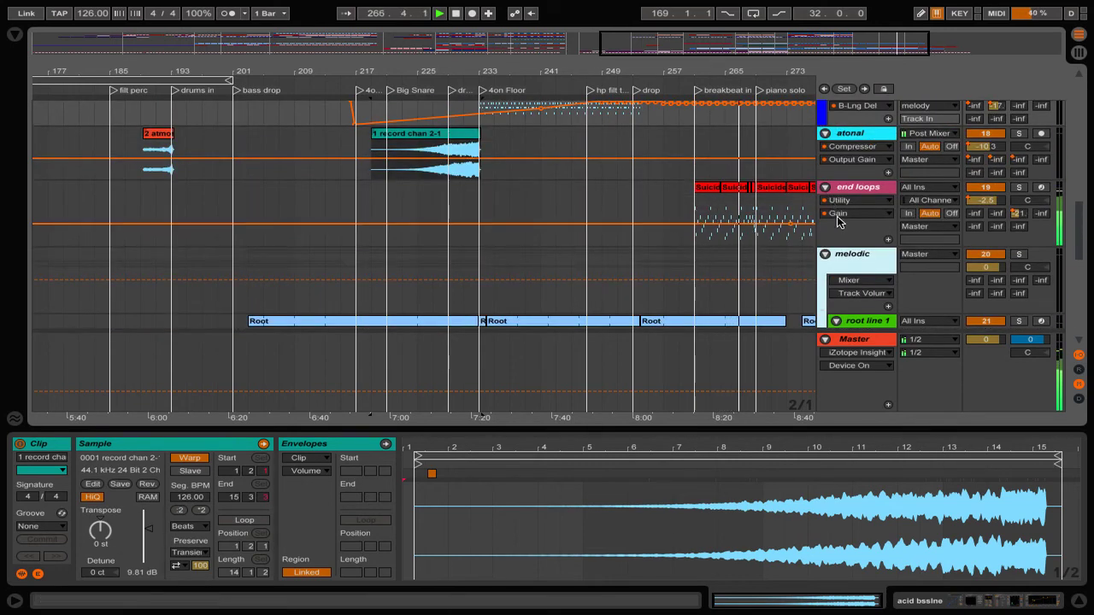
Open the Master track's device chain and display its Auto Filter Frequency automation in the arrangement.
{"action": "left_click", "coordinate": [857, 345]}
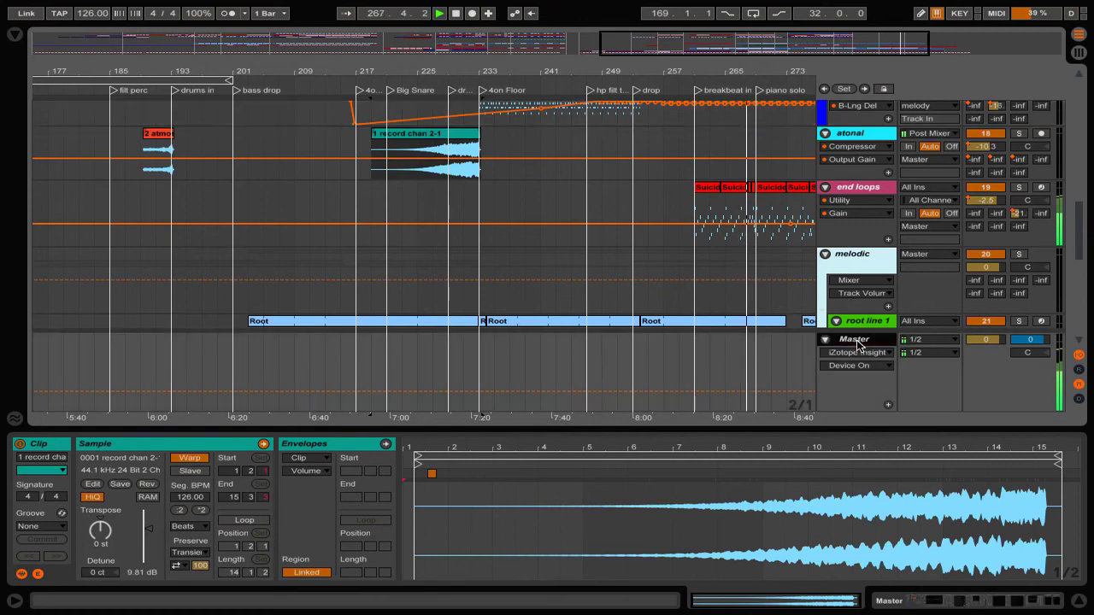
{"action": "left_click", "coordinate": [857, 342]}
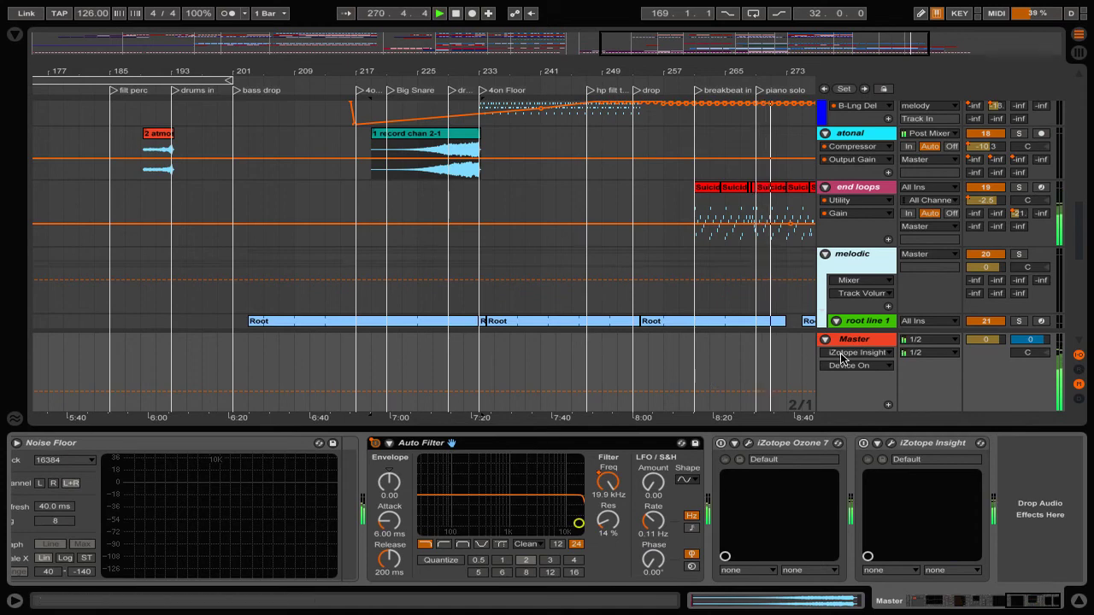
{"action": "left_click", "coordinate": [842, 354]}
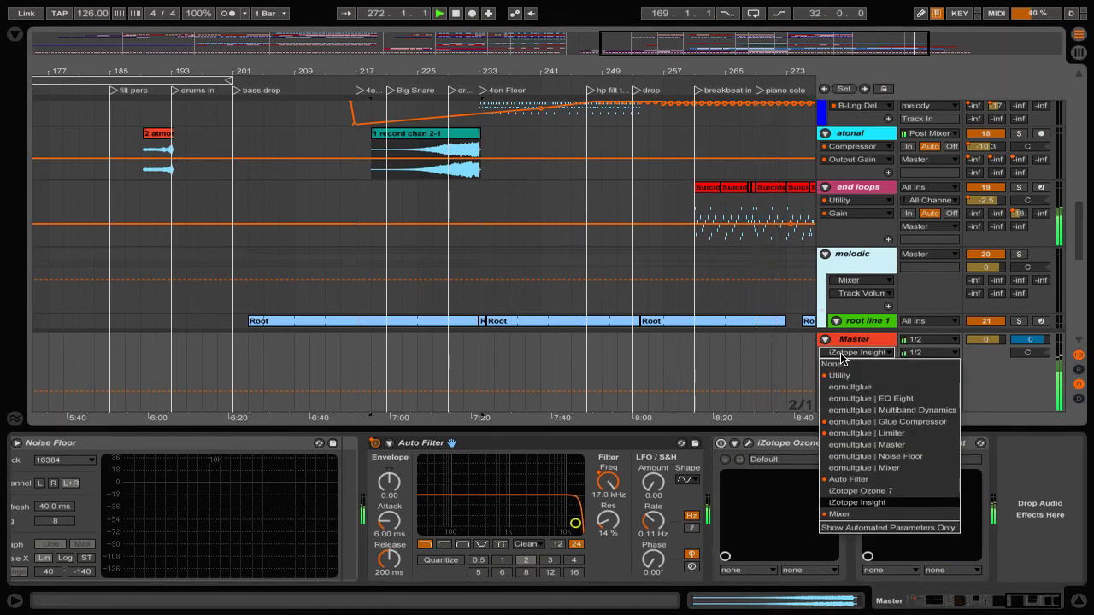
{"action": "left_click", "coordinate": [852, 481]}
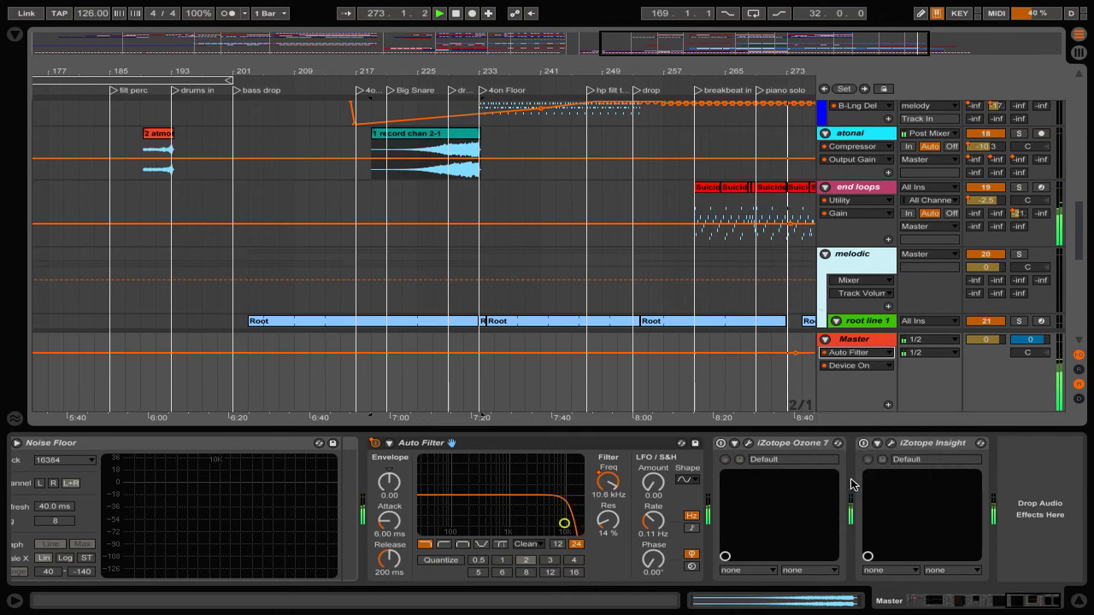
{"action": "left_click", "coordinate": [841, 367]}
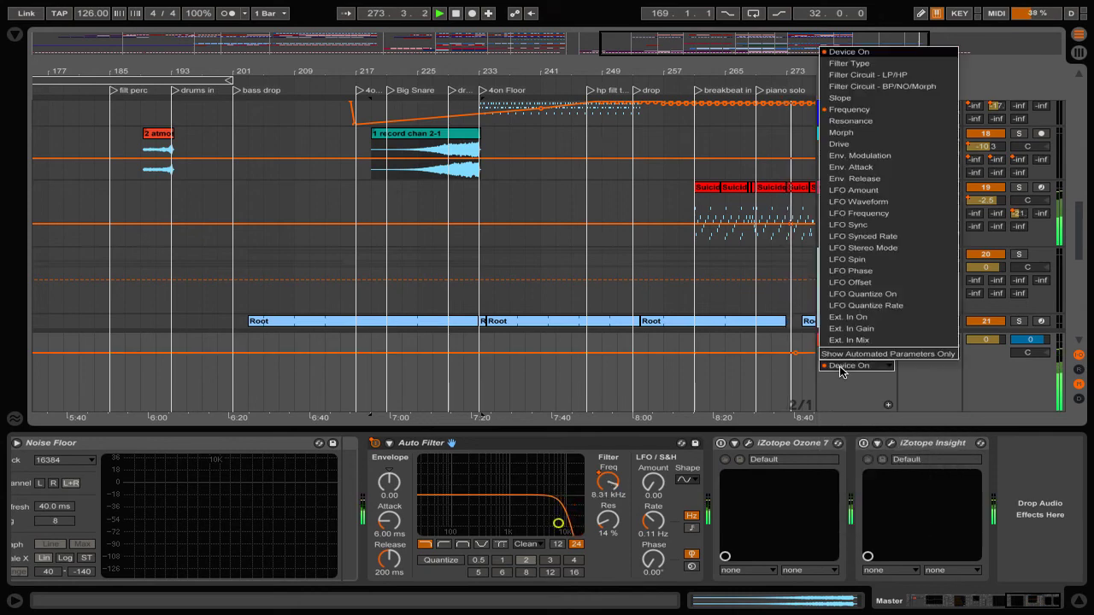
{"action": "left_click", "coordinate": [846, 110]}
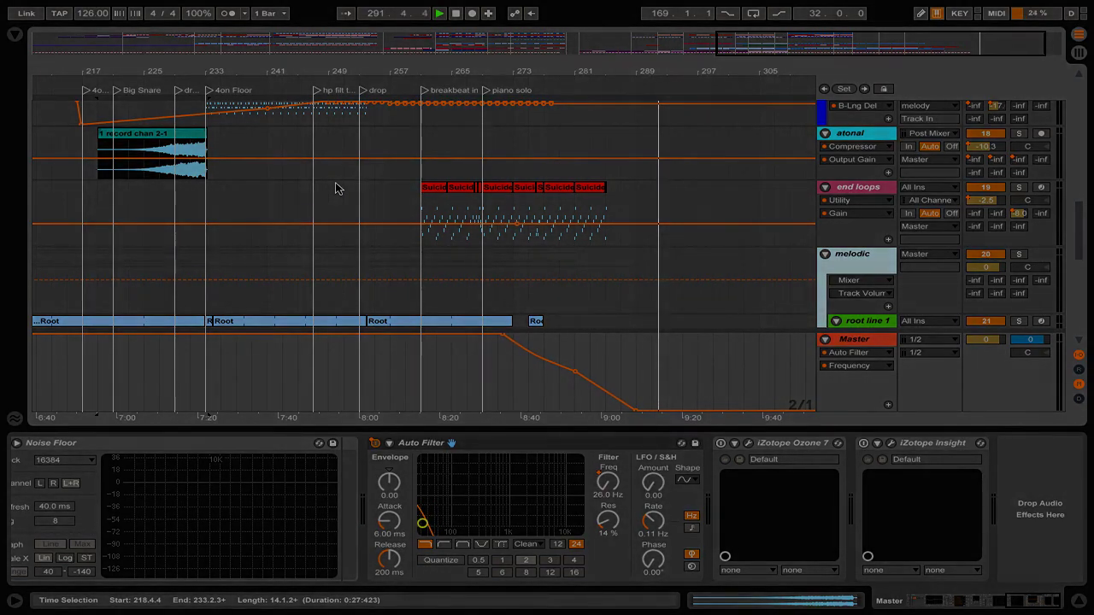
{"action": "scroll", "coordinate": [255, 178], "scroll_direction": "up", "scroll_amount": 1}
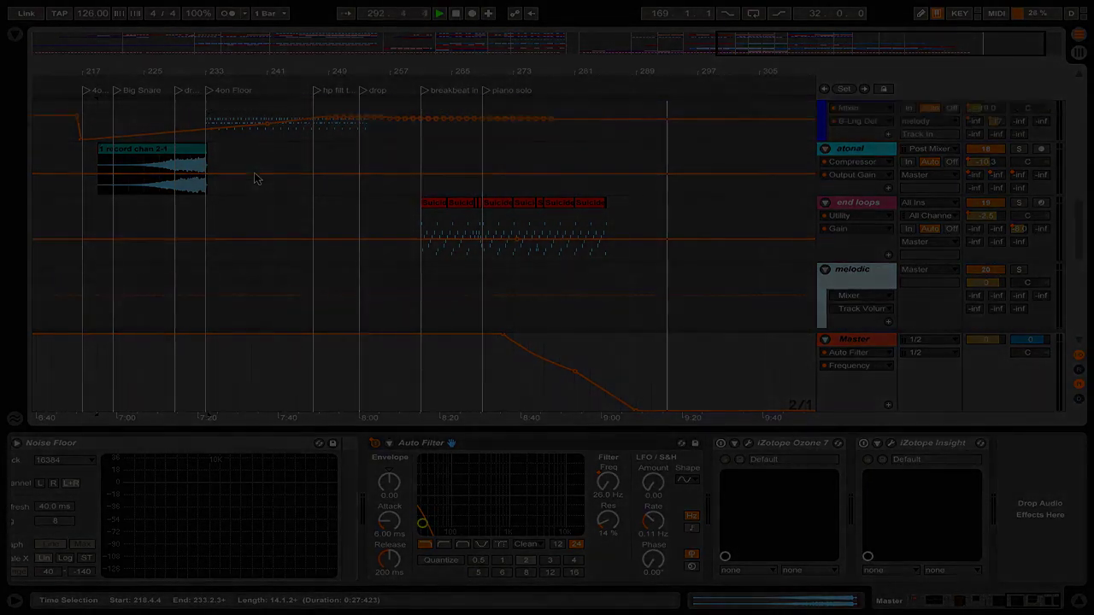